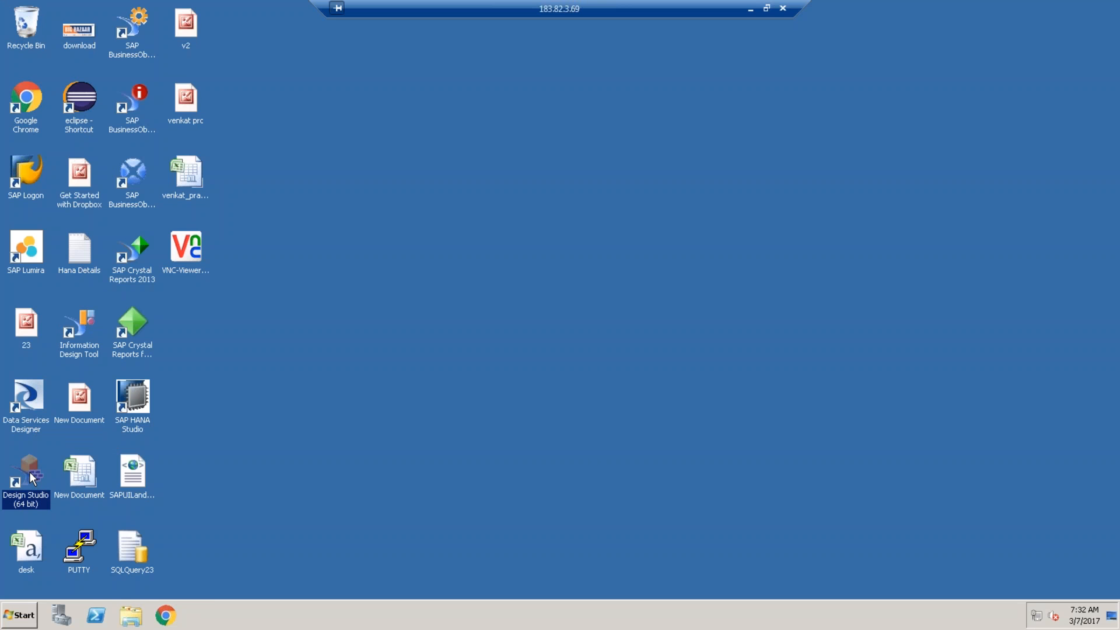
# - Launch Design Studio (64 bit) from its desktop shortcut
pyautogui.doubleClick(32, 478)
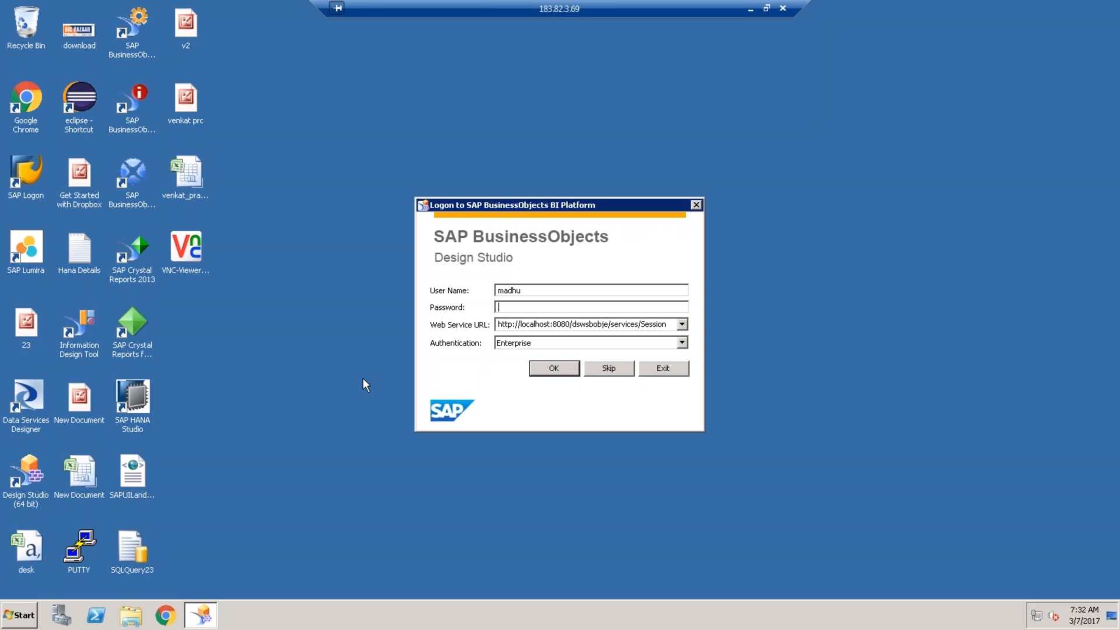
# - Enter the account password in the BI Platform logon window and log in
pyautogui.write('•••••')
pyautogui.press('BackSpace')
pyautogui.press('BackSpace')
pyautogui.press('BackSpace')
pyautogui.press('BackSpace')
pyautogui.press('BackSpace')
pyautogui.write('••••••••••')
pyautogui.click(557, 373)
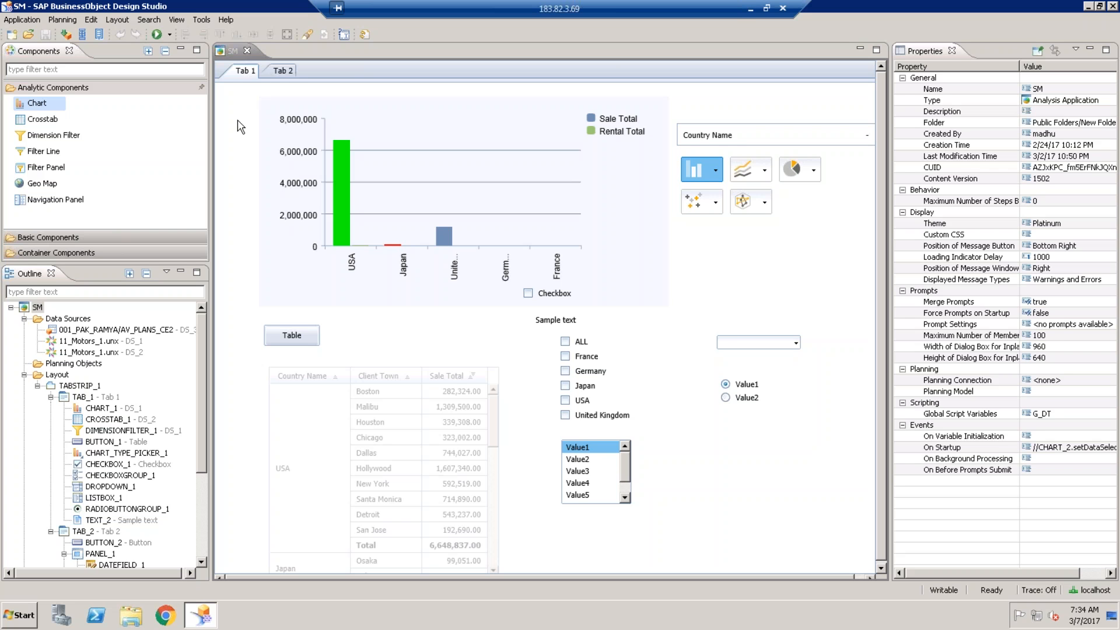
# - In Preferences > Application Design, keep Preferred Startup Mode as SAP BusinessObjects BI Platform
pyautogui.click(202, 20)
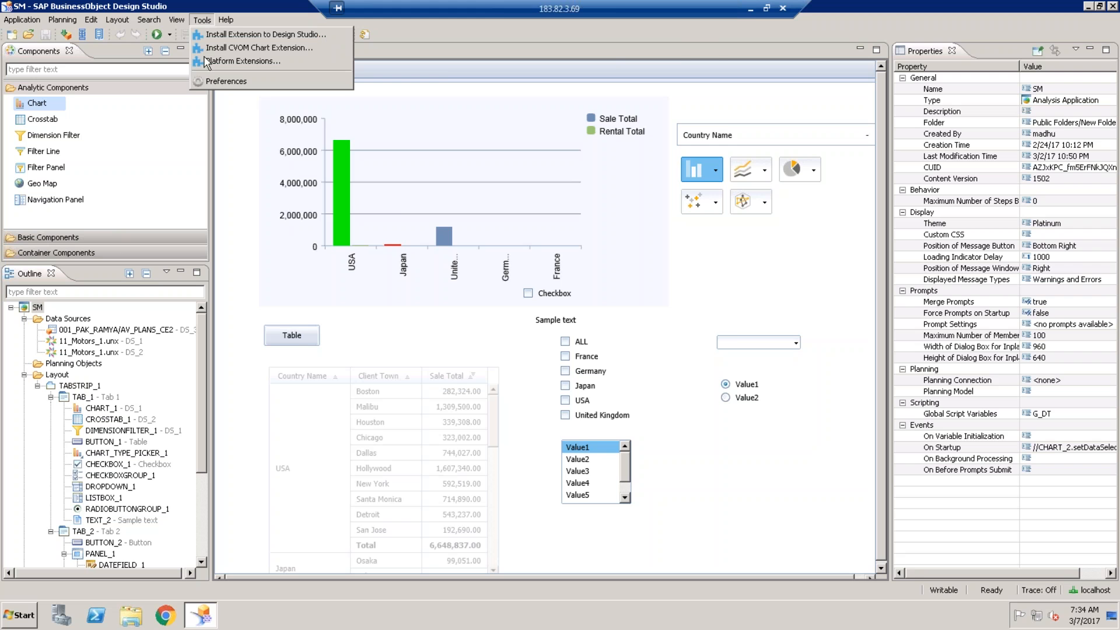
pyautogui.click(210, 81)
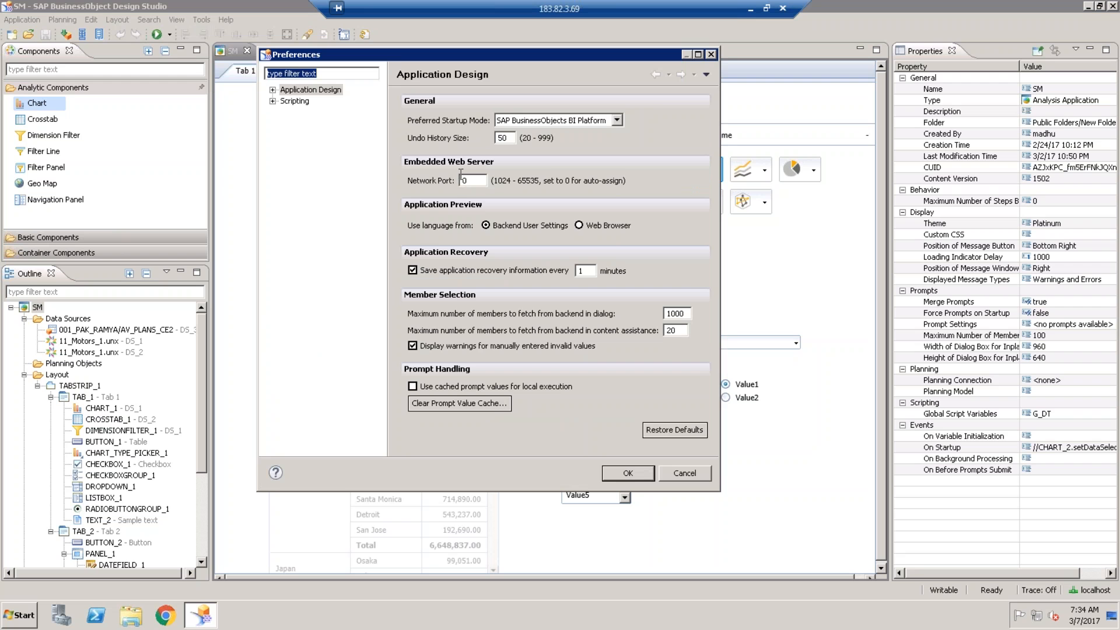
pyautogui.click(272, 91)
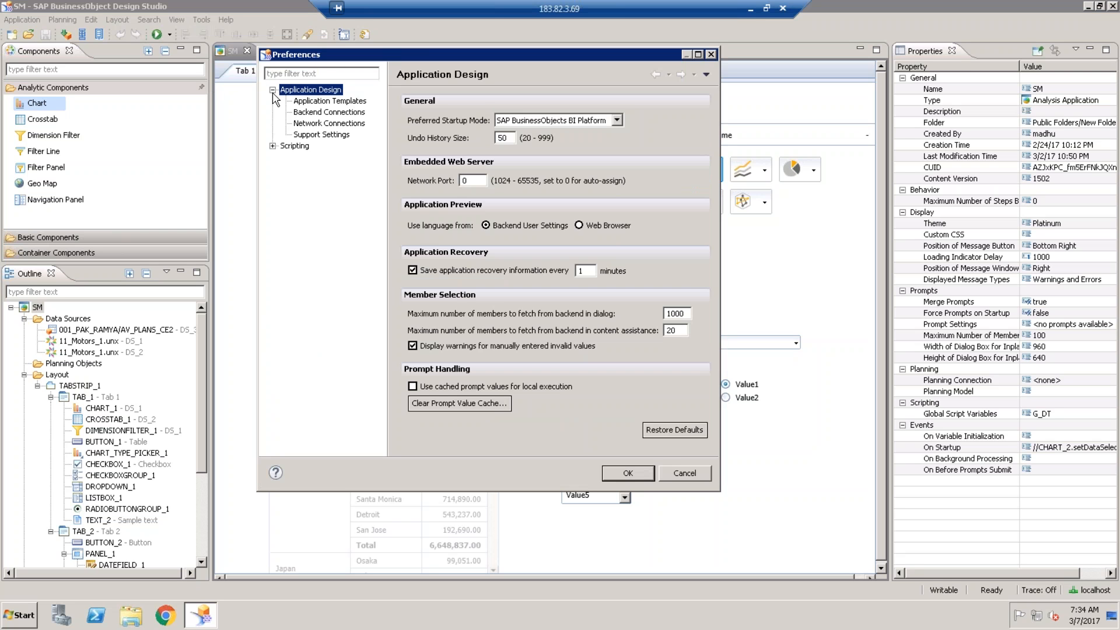
pyautogui.click(569, 122)
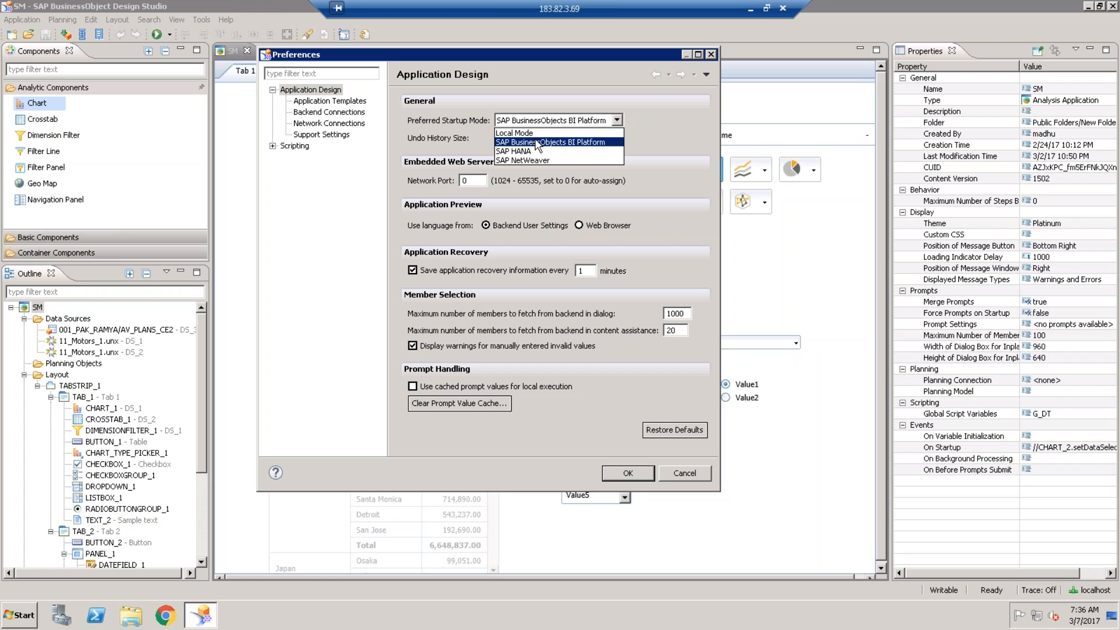
pyautogui.click(565, 104)
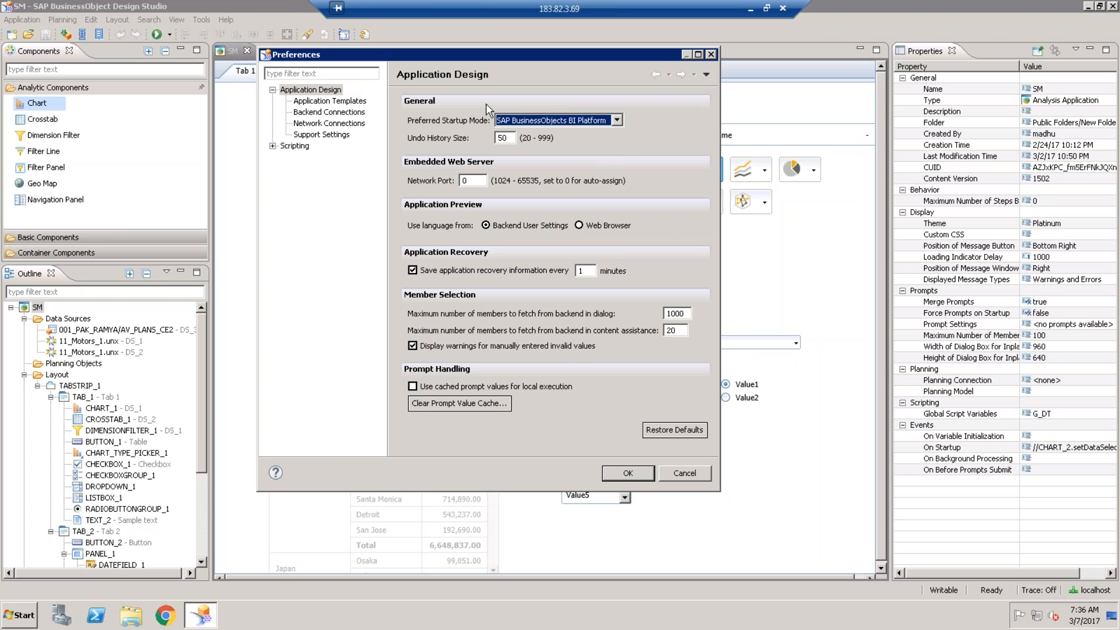
# - Review the Backend Connections page, widening the BW connections Name column
pyautogui.click(329, 112)
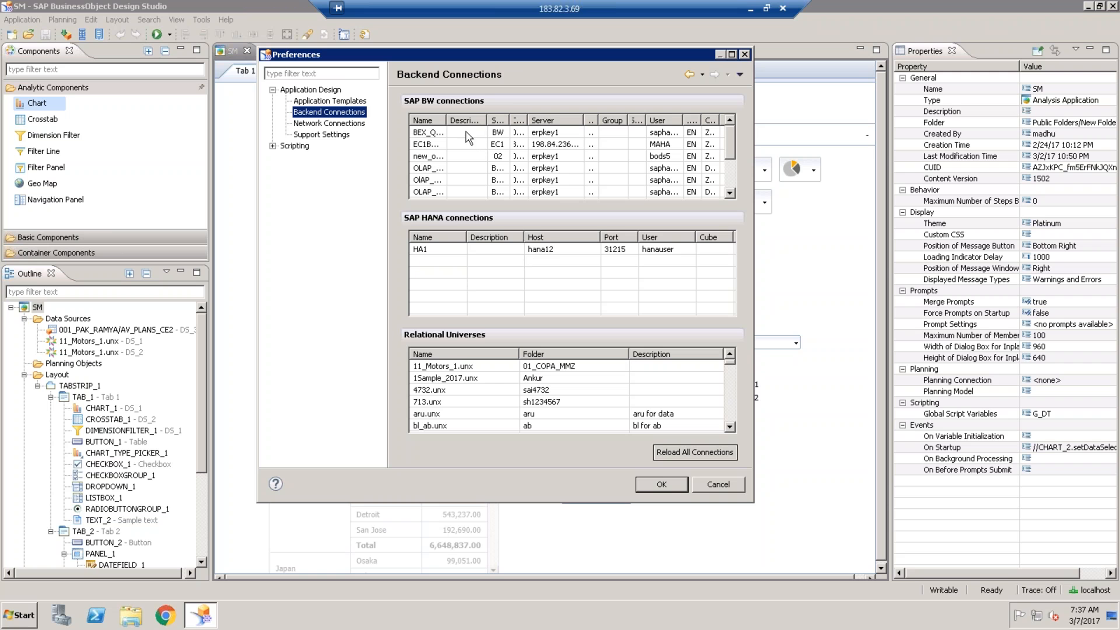
pyautogui.moveTo(447, 122); pyautogui.dragTo(487, 123)
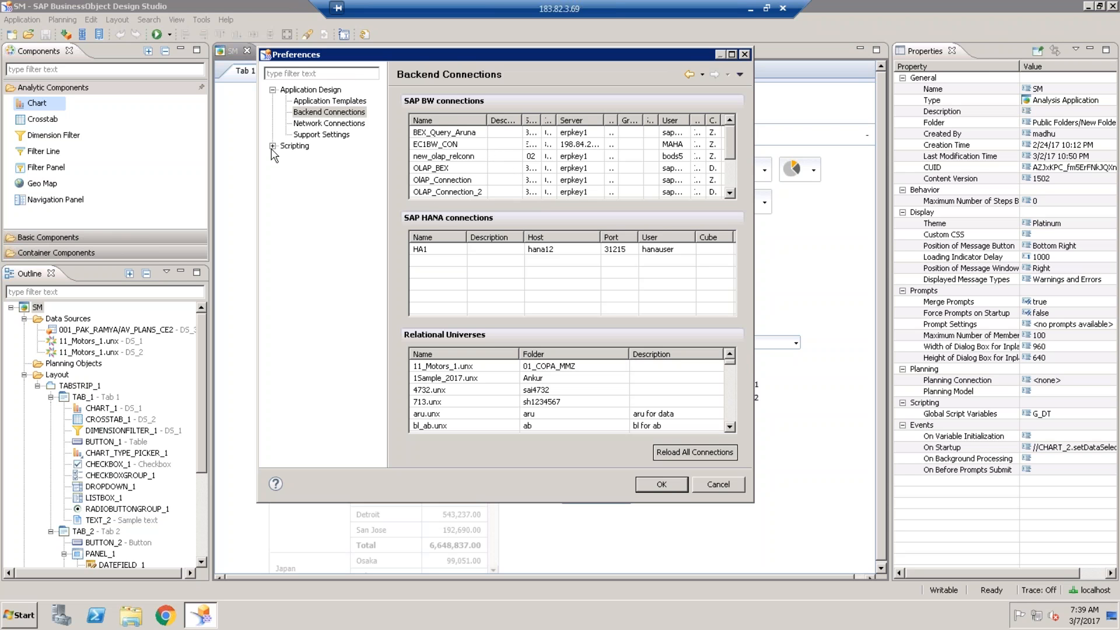
pyautogui.click(338, 124)
pyautogui.click(338, 112)
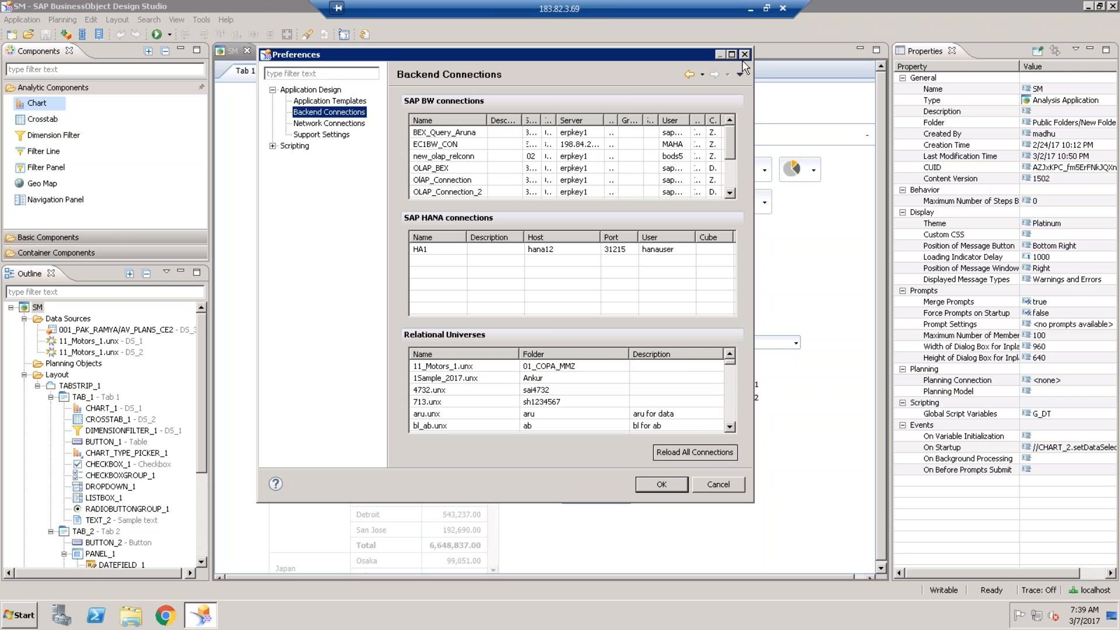
# - Close Preferences and start a new application named MOR_7th
pyautogui.click(745, 54)
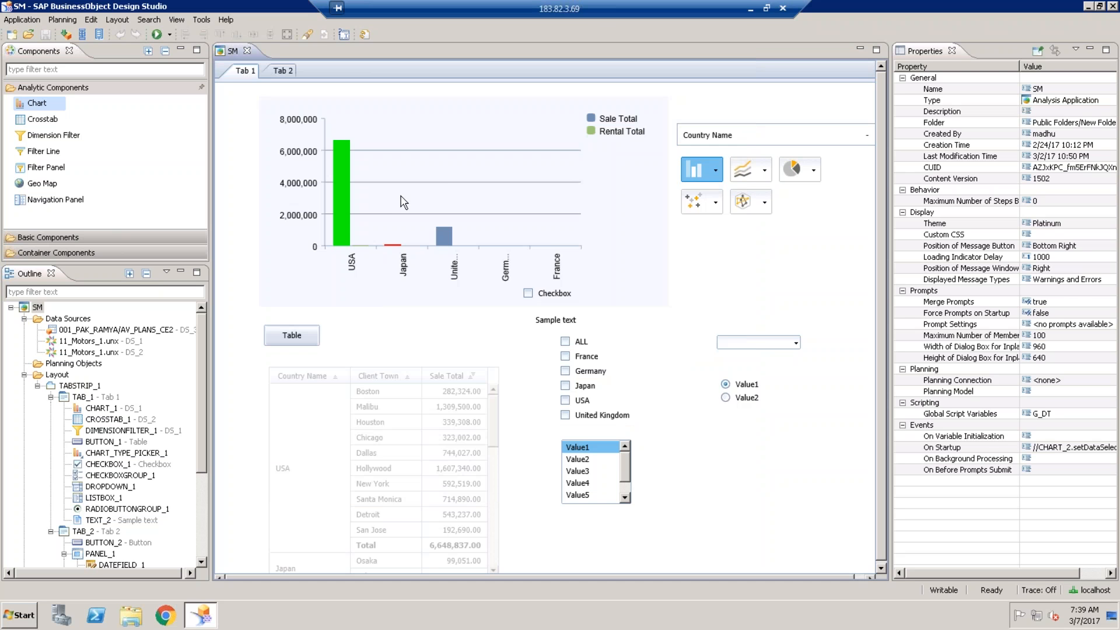
pyautogui.click(23, 20)
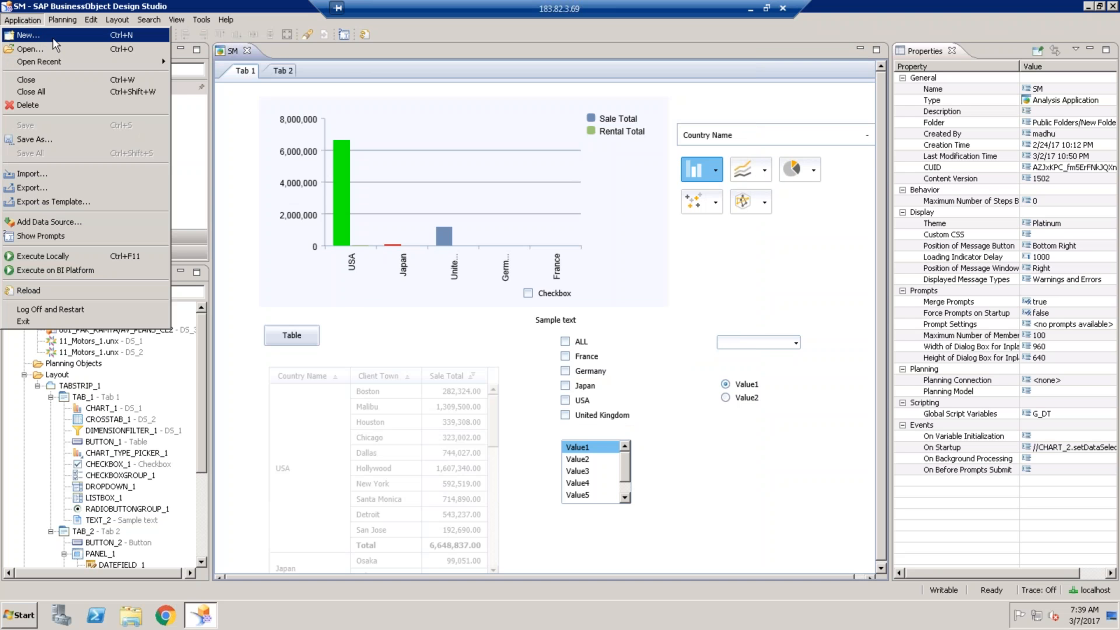
pyautogui.click(111, 35)
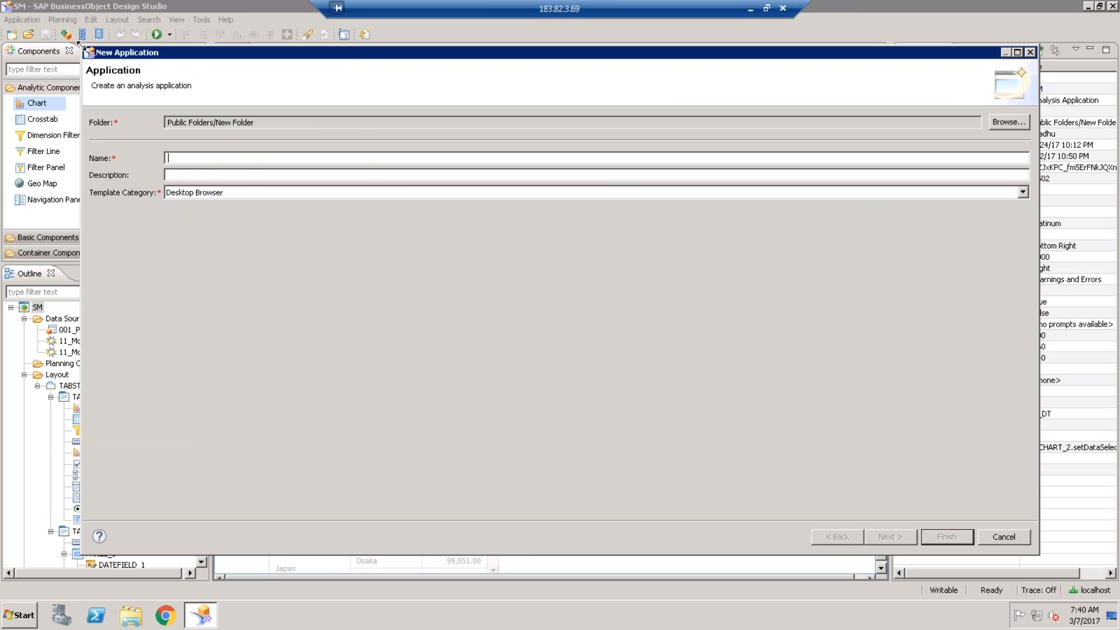
pyautogui.moveTo(83, 47); pyautogui.dragTo(274, 46)
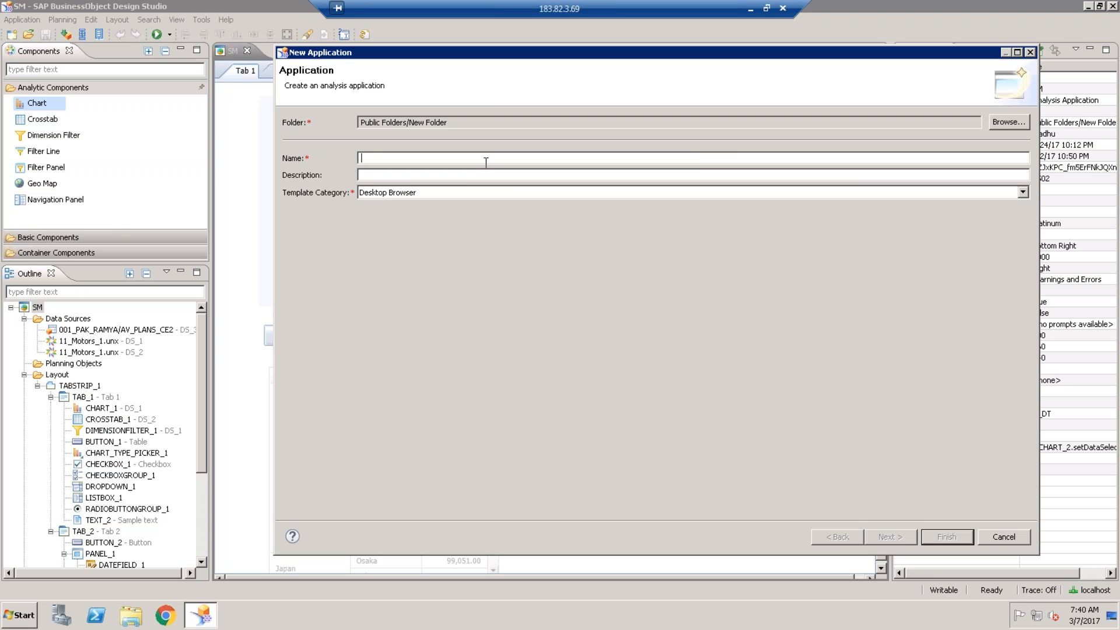
pyautogui.write('MOR_7M')
pyautogui.press('BackSpace')
pyautogui.write('th')
# - List the Template Category options: Desktop Browser, iPad and iPhone
pyautogui.click(426, 193)
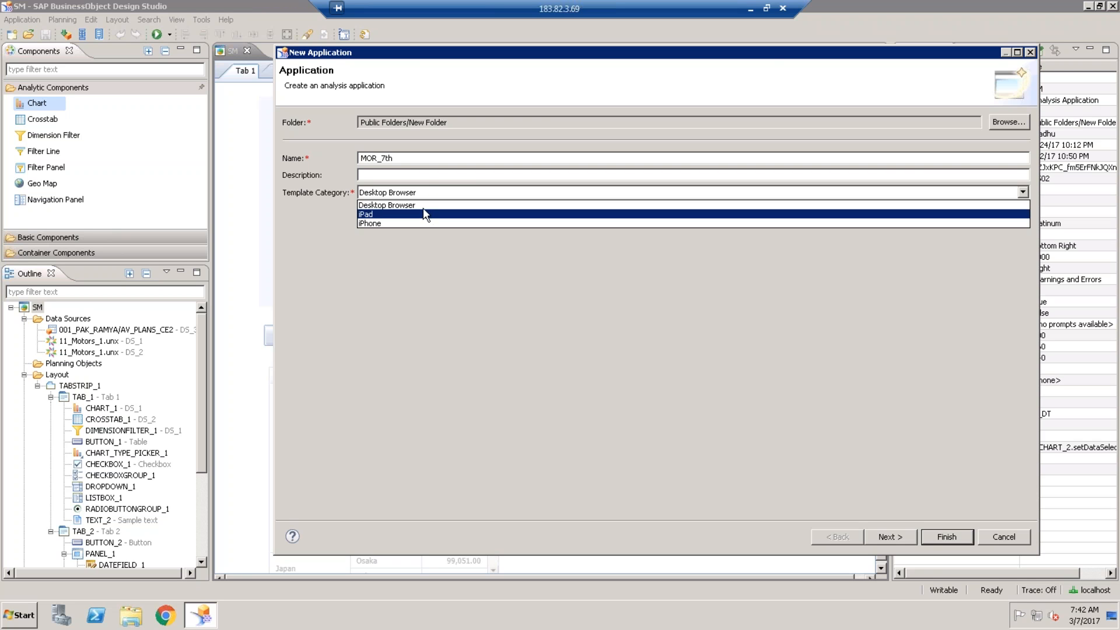
# - Keep Desktop Browser as template category and move on to Template Selection
pyautogui.click(418, 205)
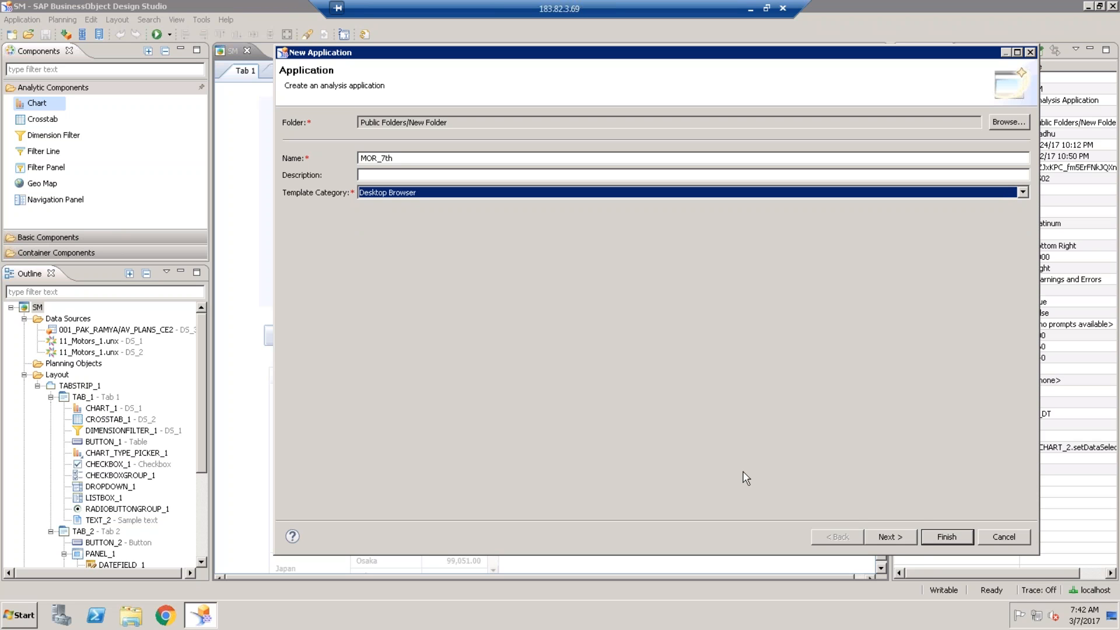
pyautogui.click(891, 536)
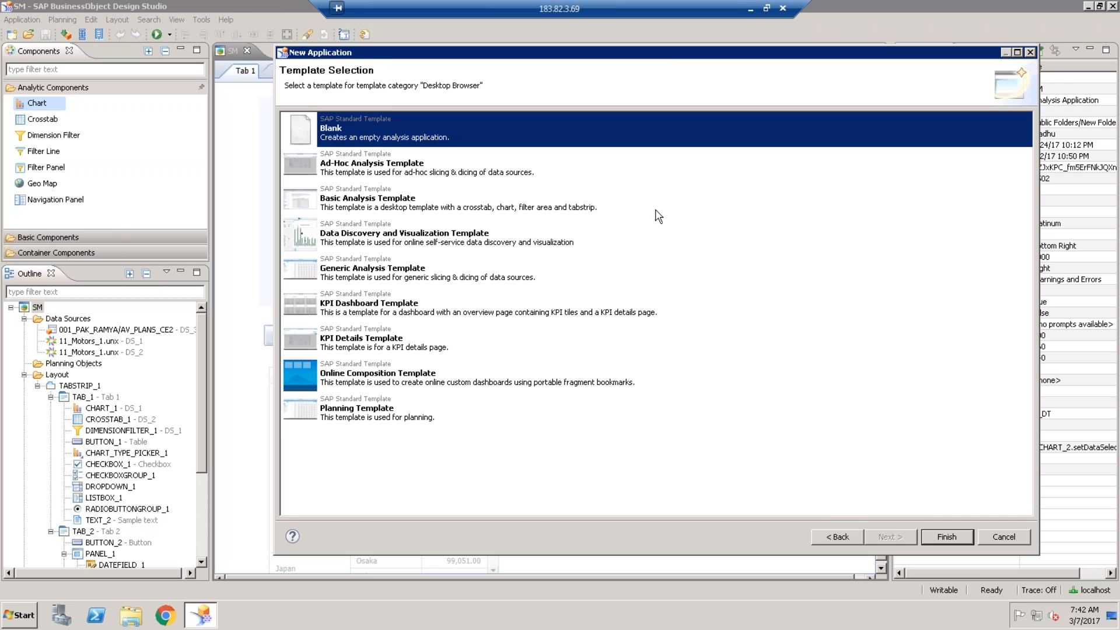
# - Preview the iPad category's templates, then go back to the application details
pyautogui.click(838, 537)
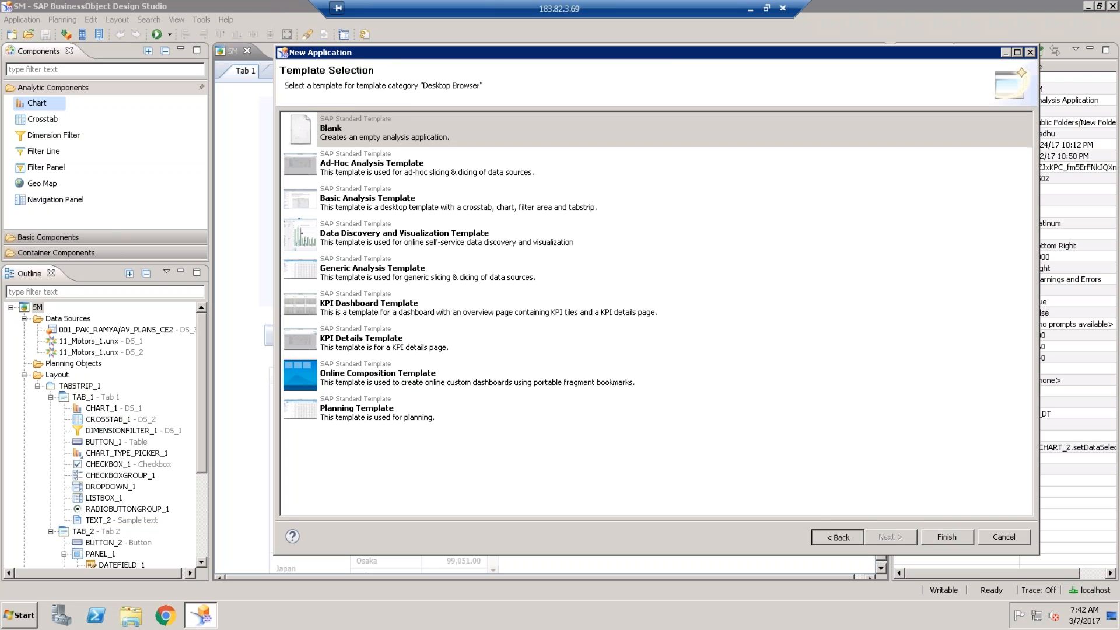
pyautogui.click(474, 193)
pyautogui.click(432, 215)
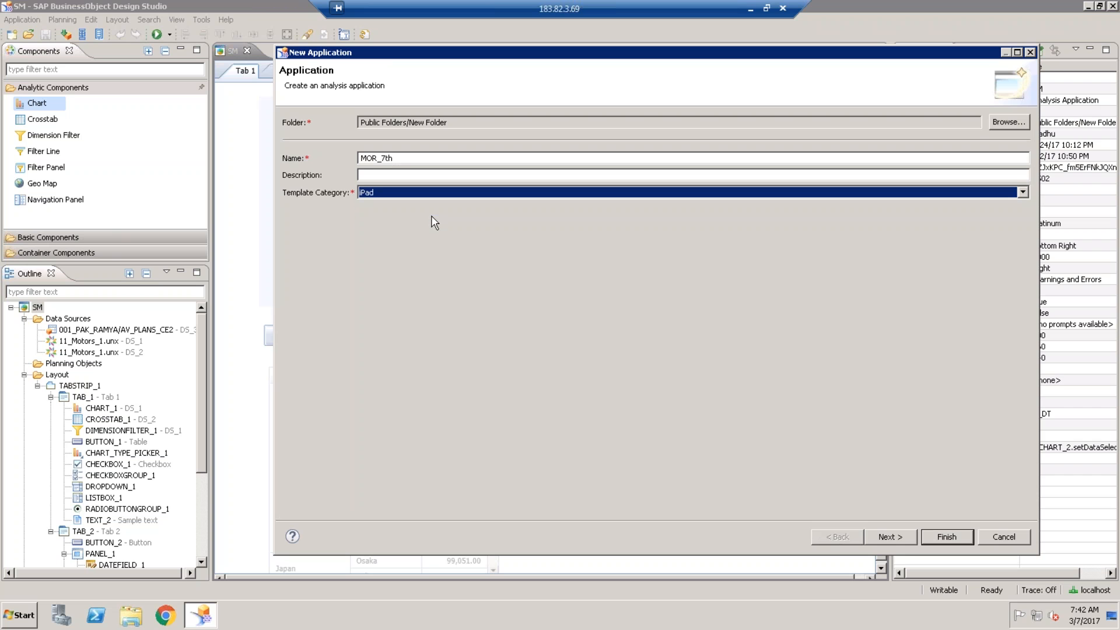
pyautogui.click(891, 537)
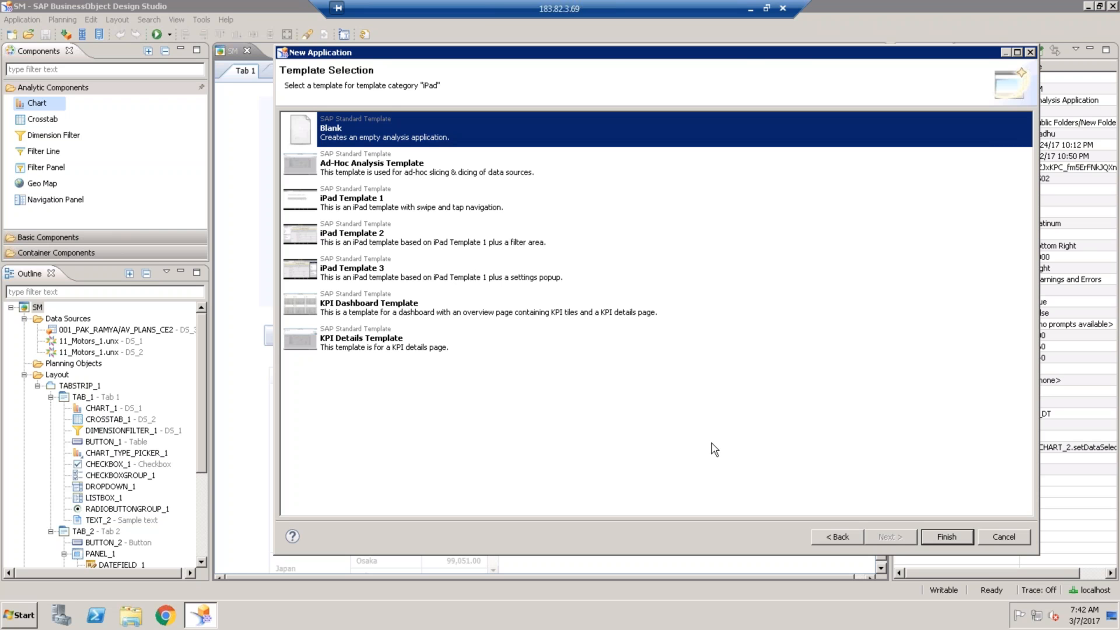
pyautogui.click(832, 536)
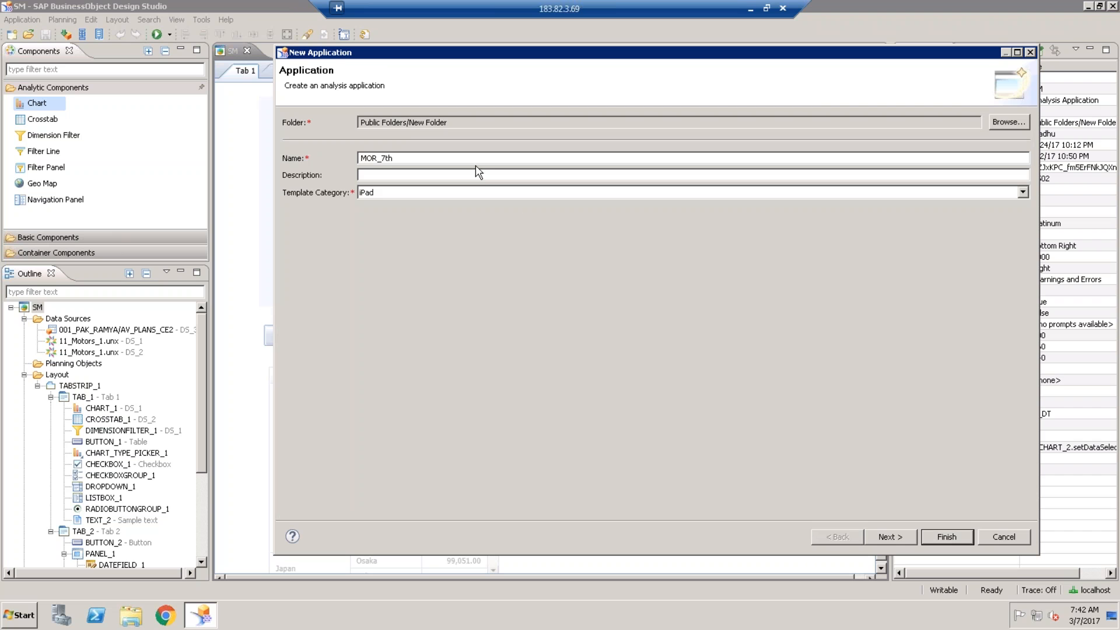
# - Reselect Desktop Browser and create MOR_7th from the Blank template
pyautogui.click(475, 192)
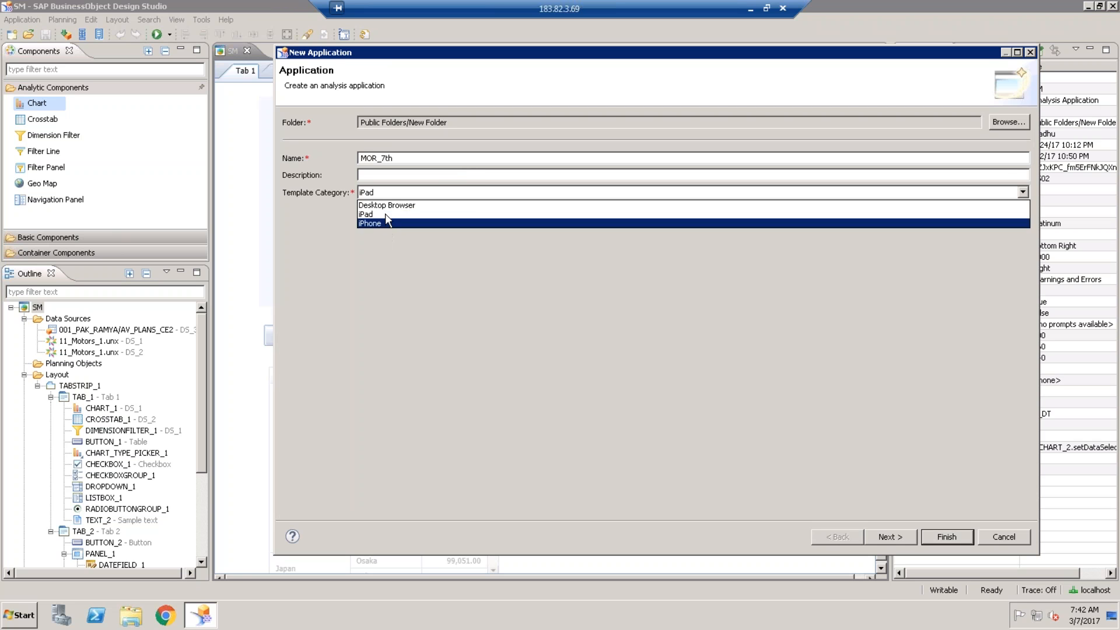
pyautogui.click(388, 205)
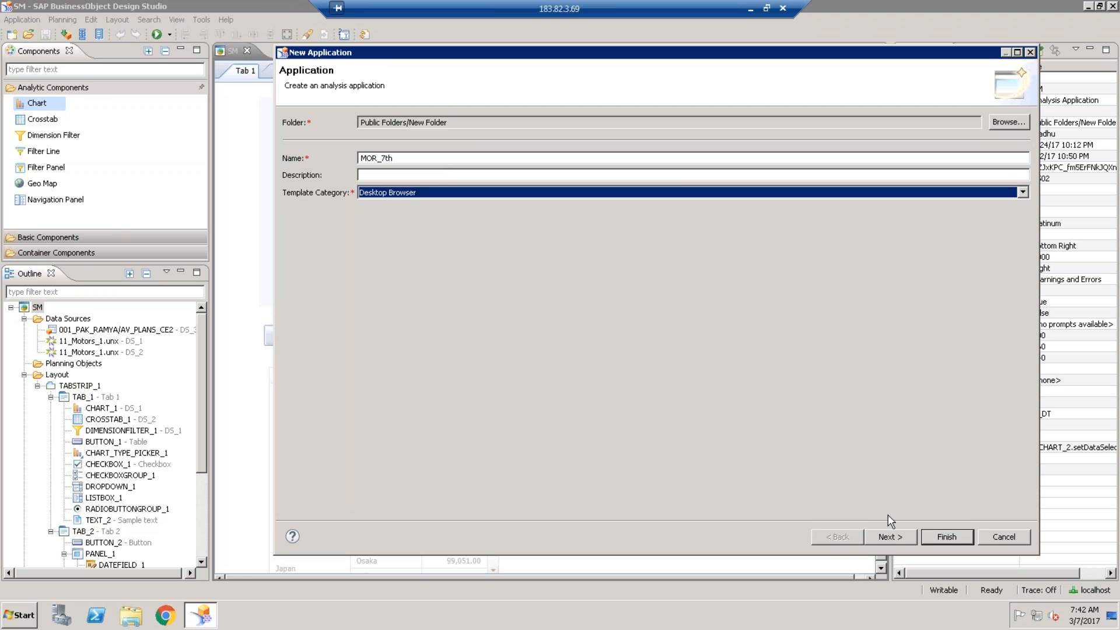
pyautogui.click(889, 535)
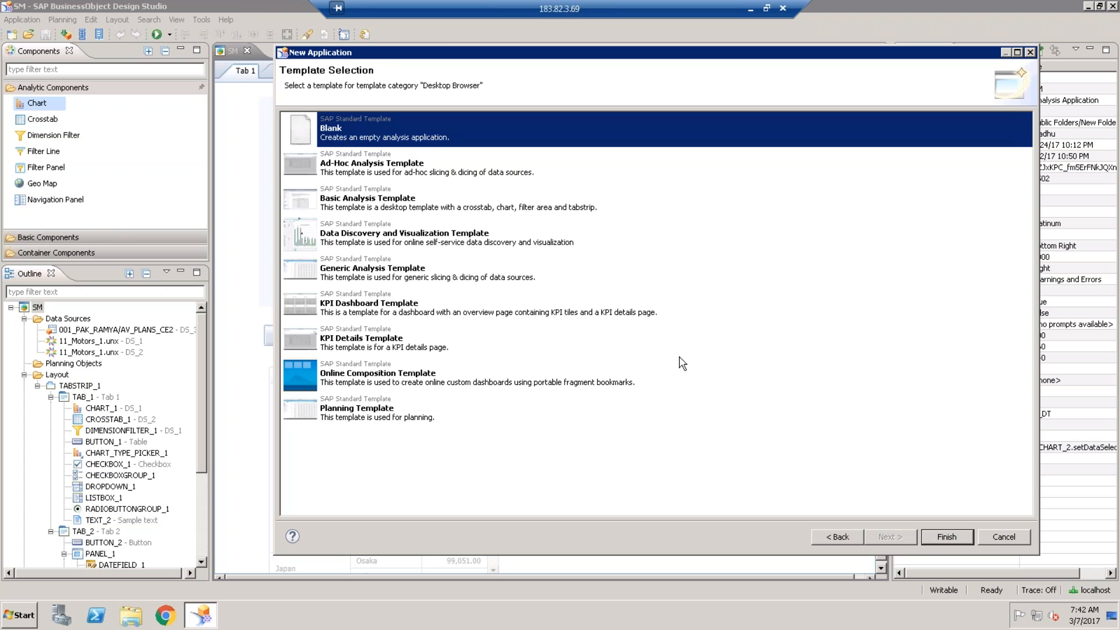
pyautogui.click(954, 537)
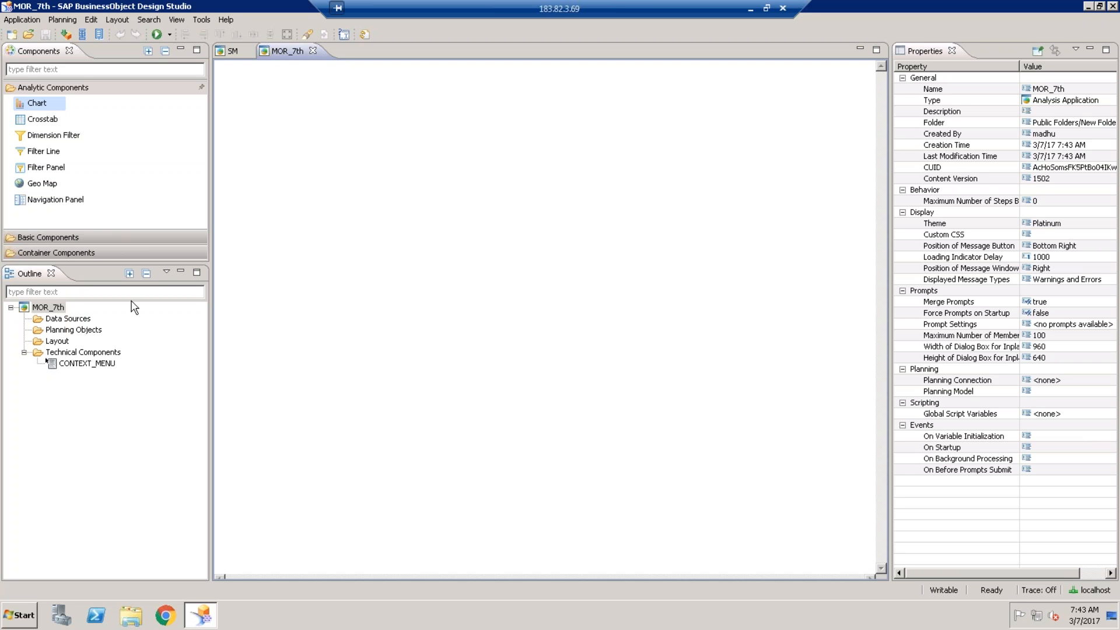
# - Select the Data Sources folder under MOR_7th in the Outline
pyautogui.click(72, 321)
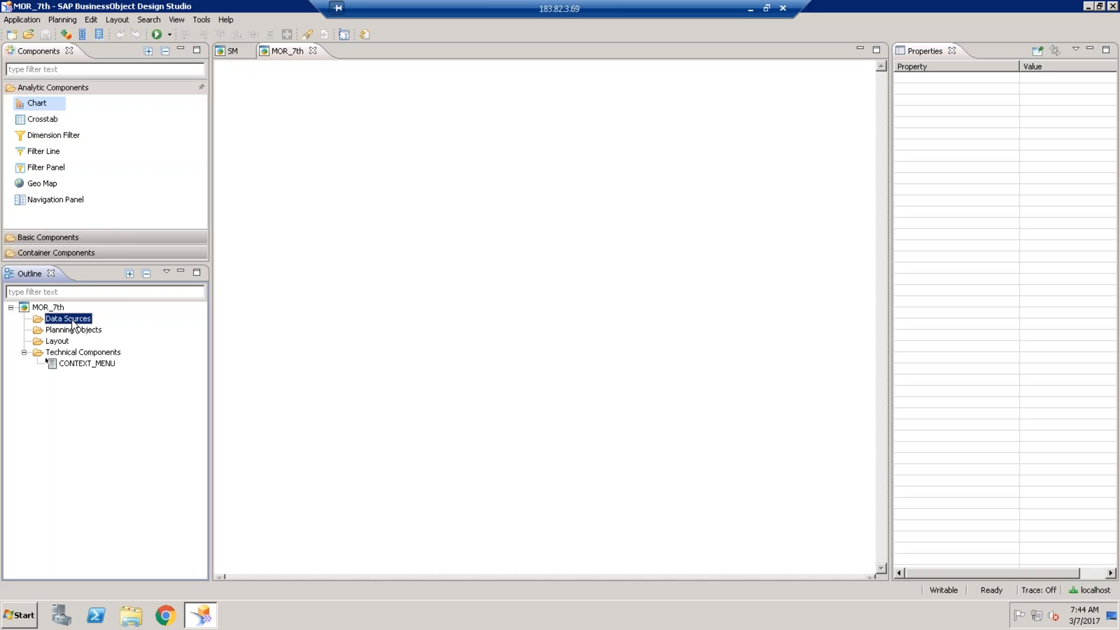
# - Add a new data source and choose the HA1 connection
pyautogui.rightClick(73, 323)
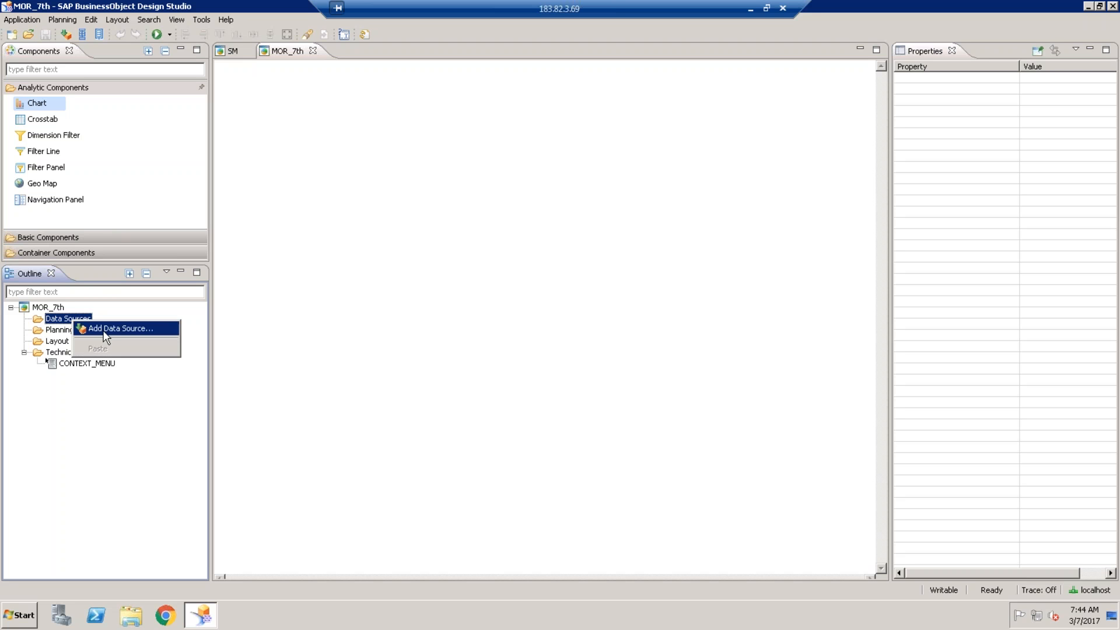
pyautogui.click(104, 329)
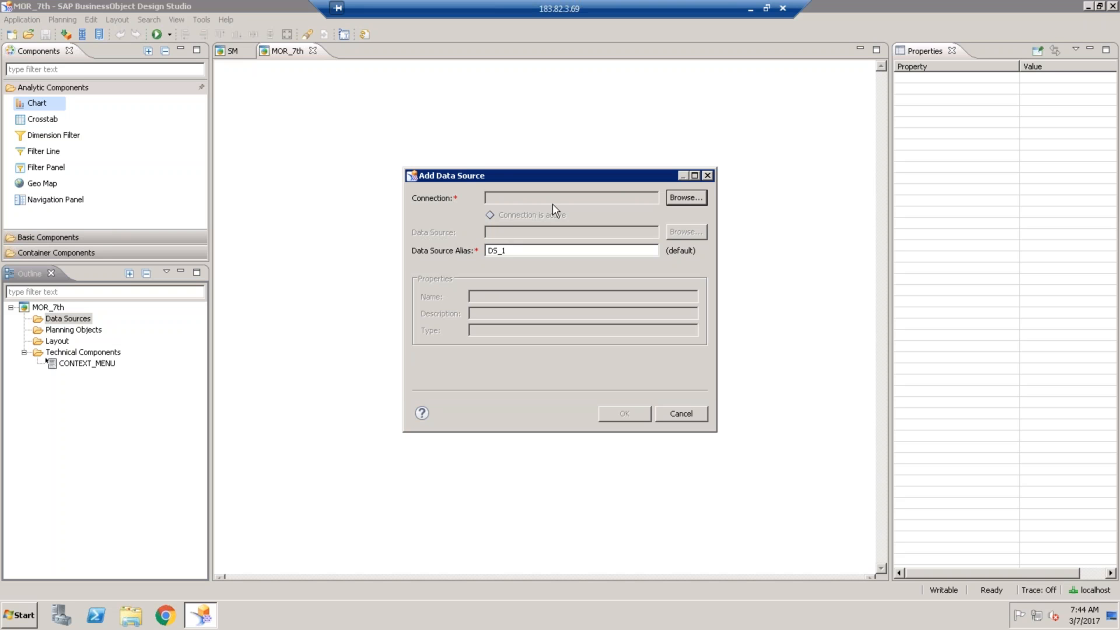
pyautogui.click(675, 200)
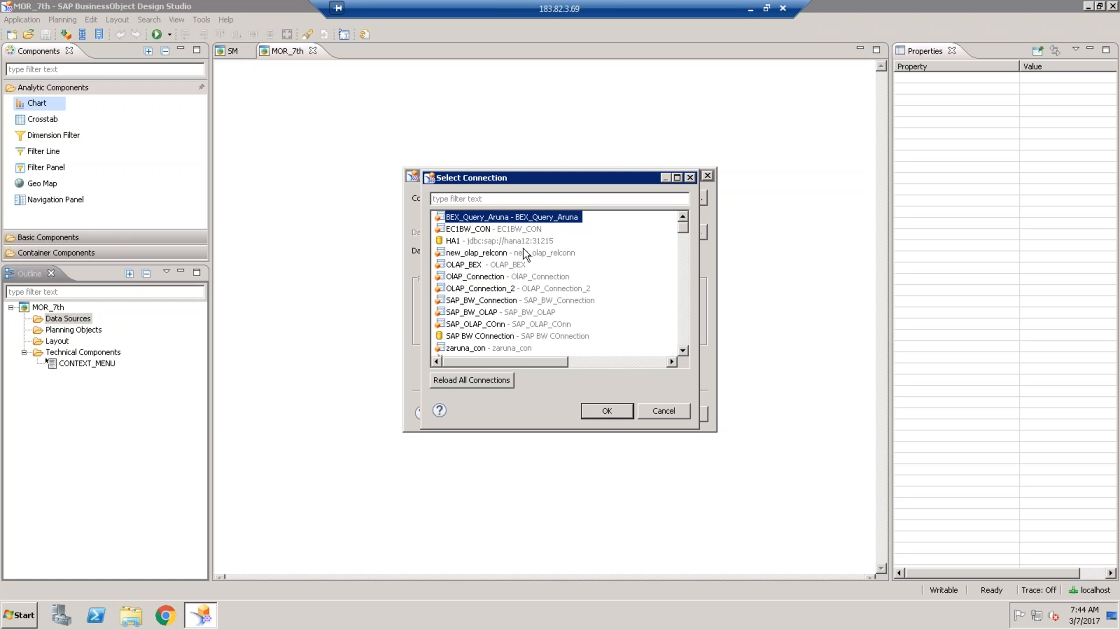
pyautogui.click(500, 241)
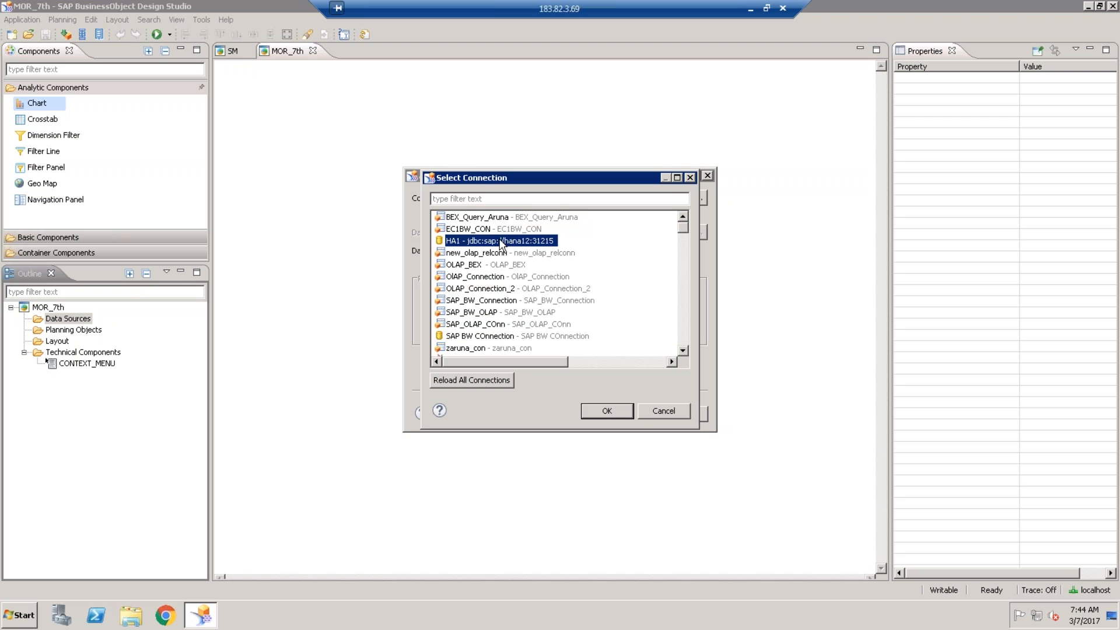
pyautogui.click(603, 412)
# - Pick Hanauser/ANL_ORDER_DETAILS as the data source and finish adding it as DS_1
pyautogui.click(681, 235)
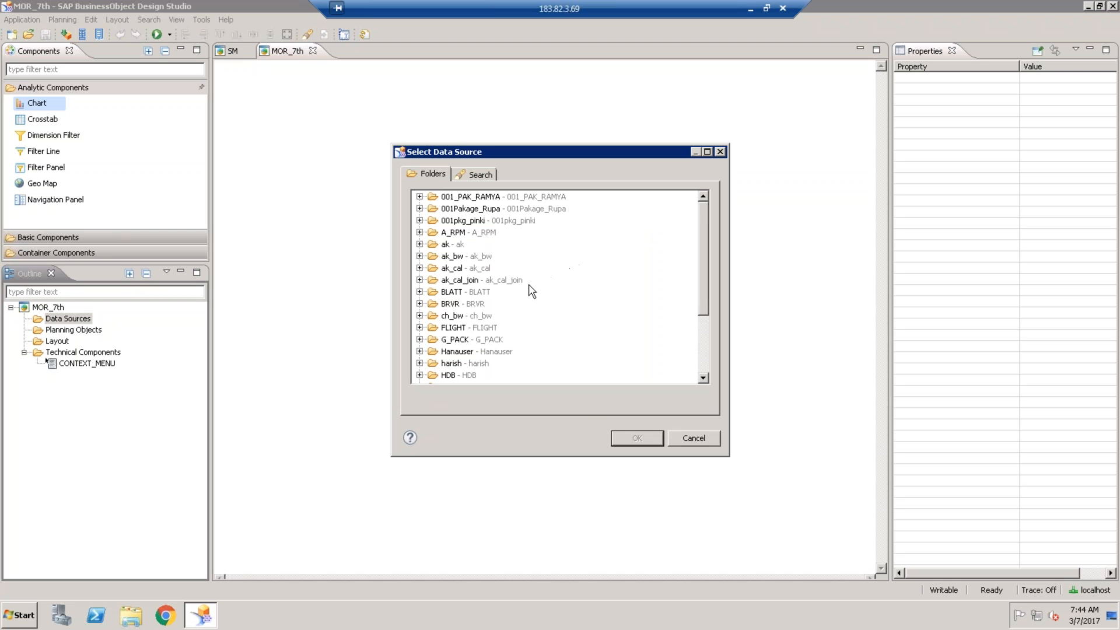
pyautogui.click(465, 294)
pyautogui.scroll(-3, 464, 296)
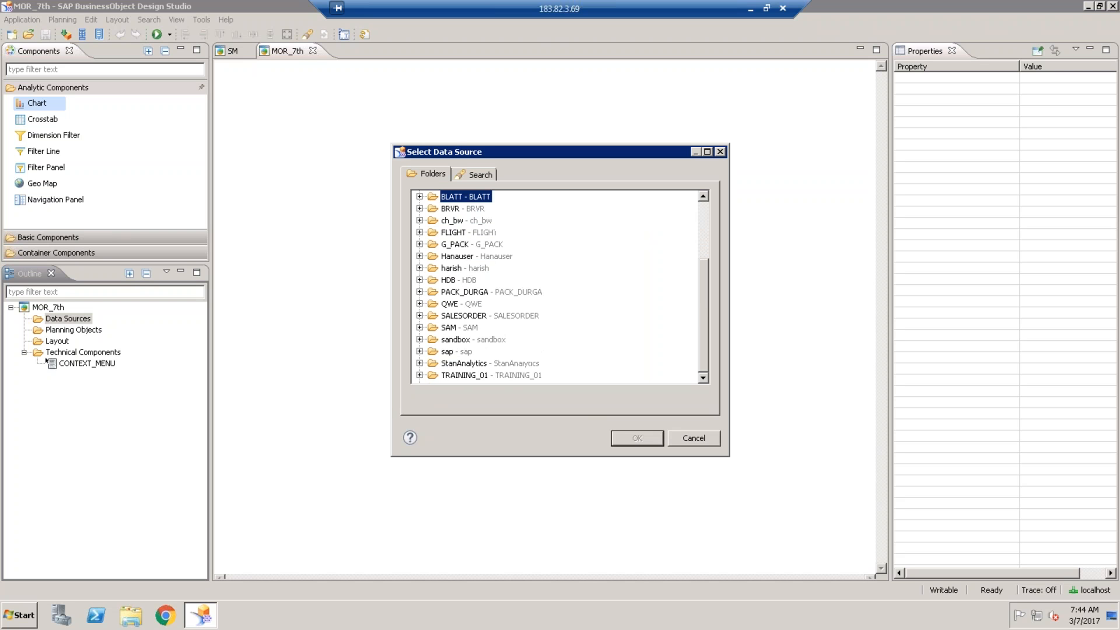
pyautogui.click(419, 257)
pyautogui.click(488, 269)
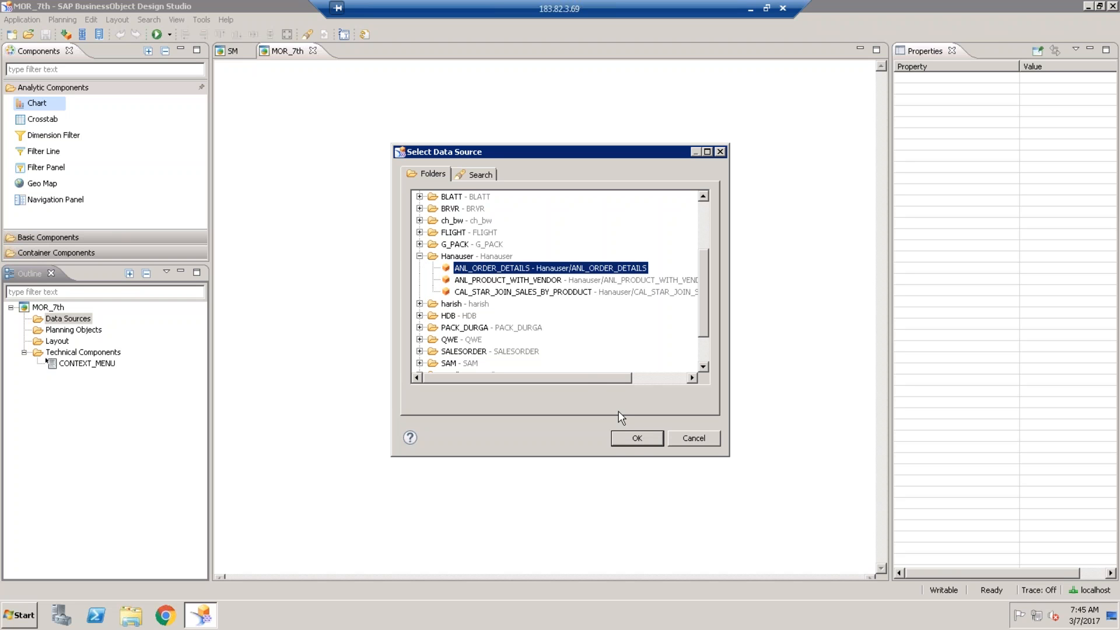
pyautogui.click(633, 438)
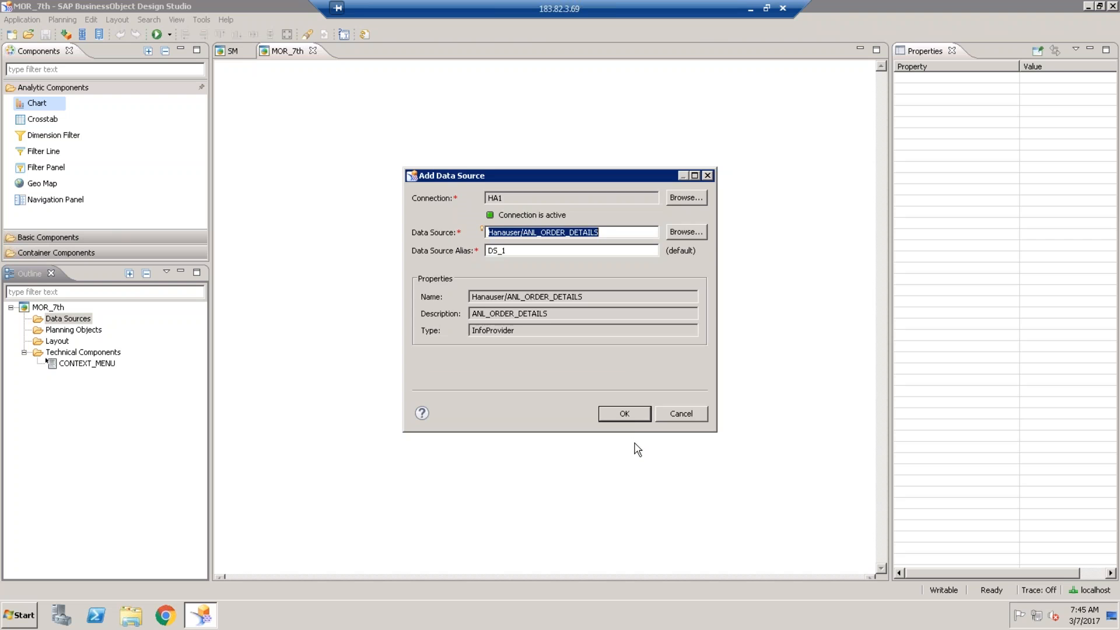
pyautogui.click(624, 415)
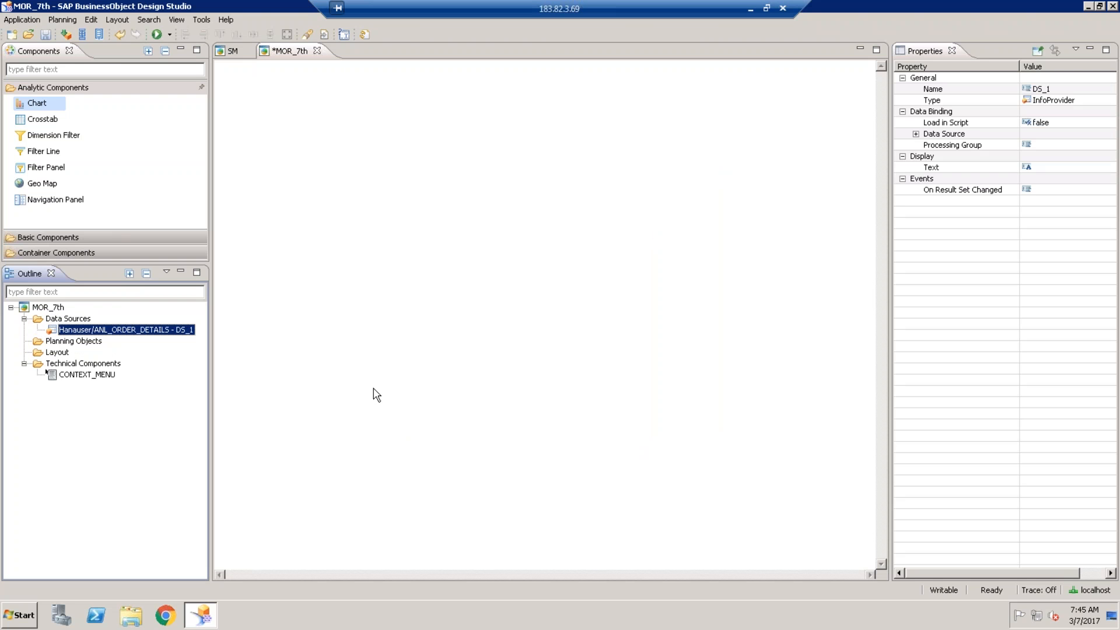
# - Edit DS_1's initial view: remove QuotedPrice from Columns and put VendName in Rows
pyautogui.rightClick(138, 337)
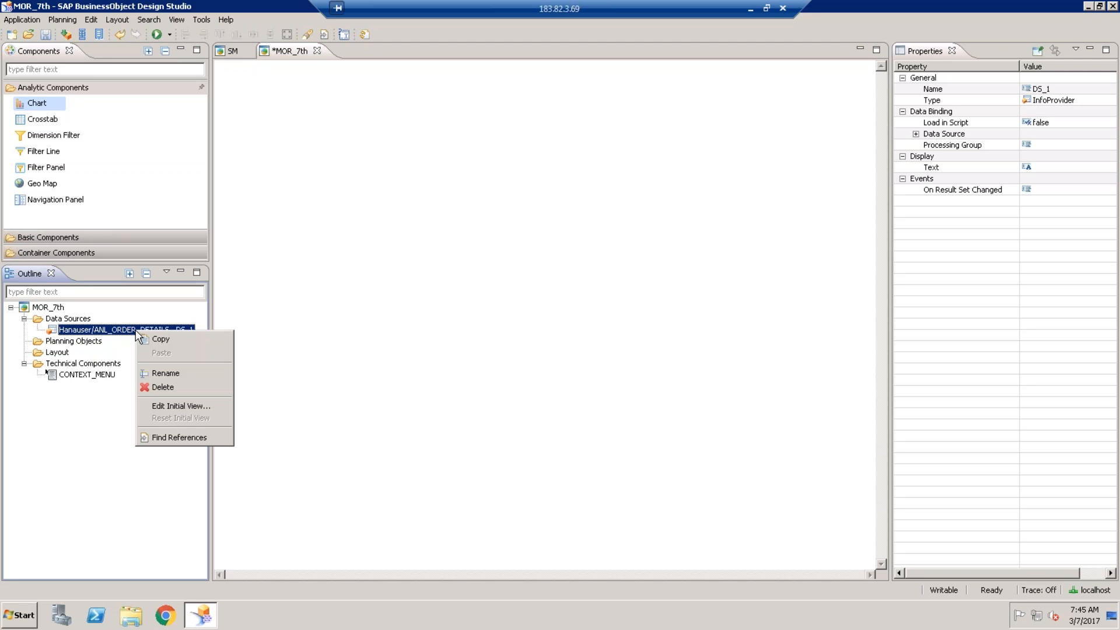
pyautogui.click(164, 407)
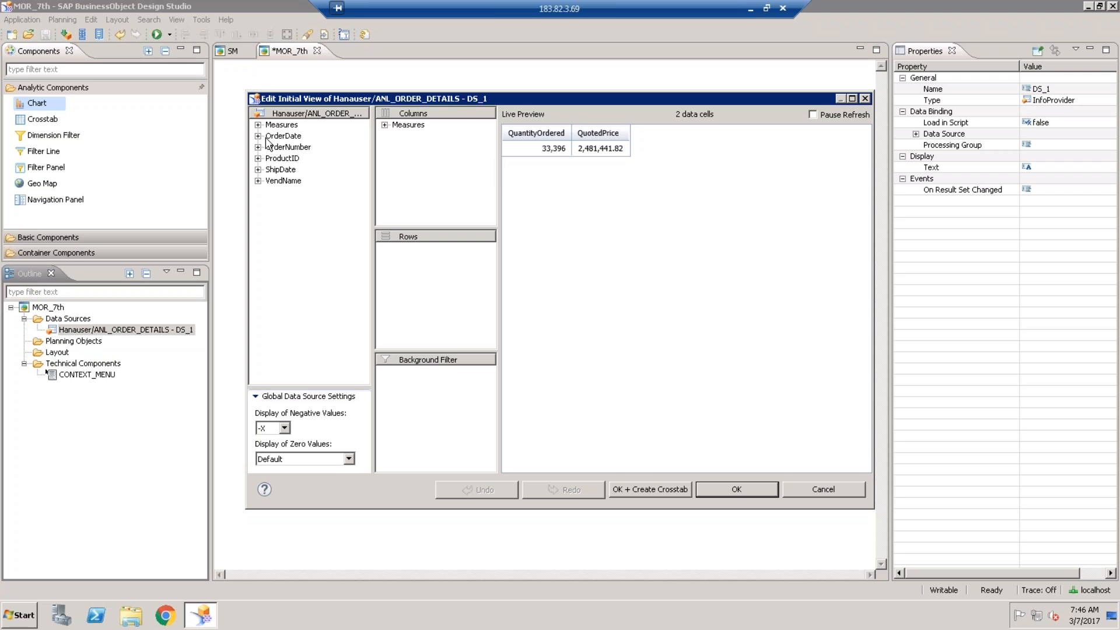
pyautogui.click(384, 125)
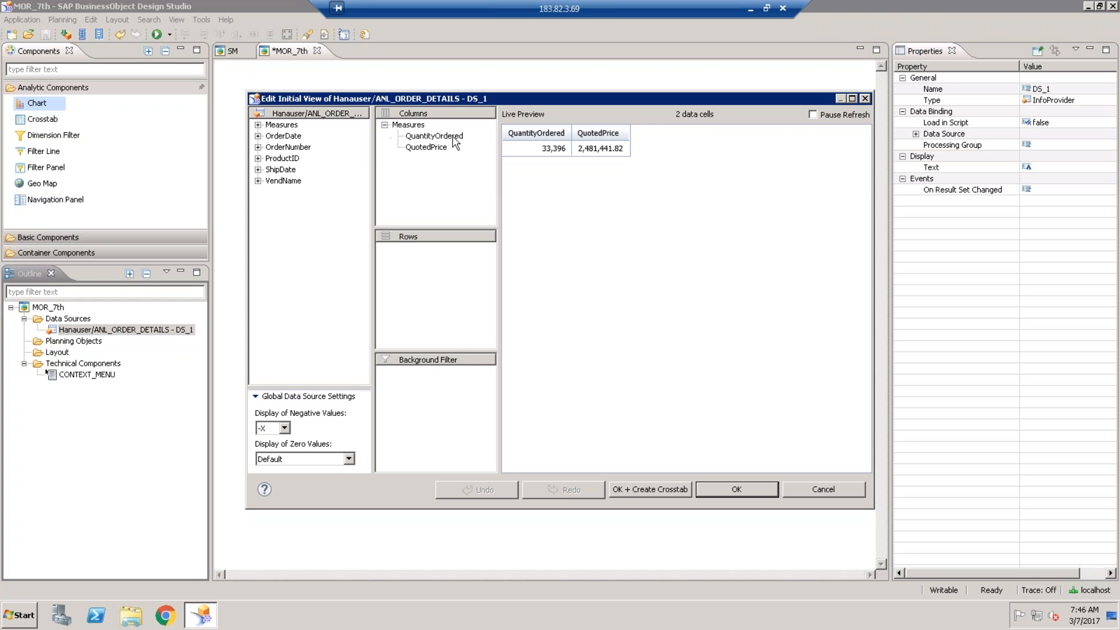
pyautogui.click(424, 151)
pyautogui.rightClick(424, 151)
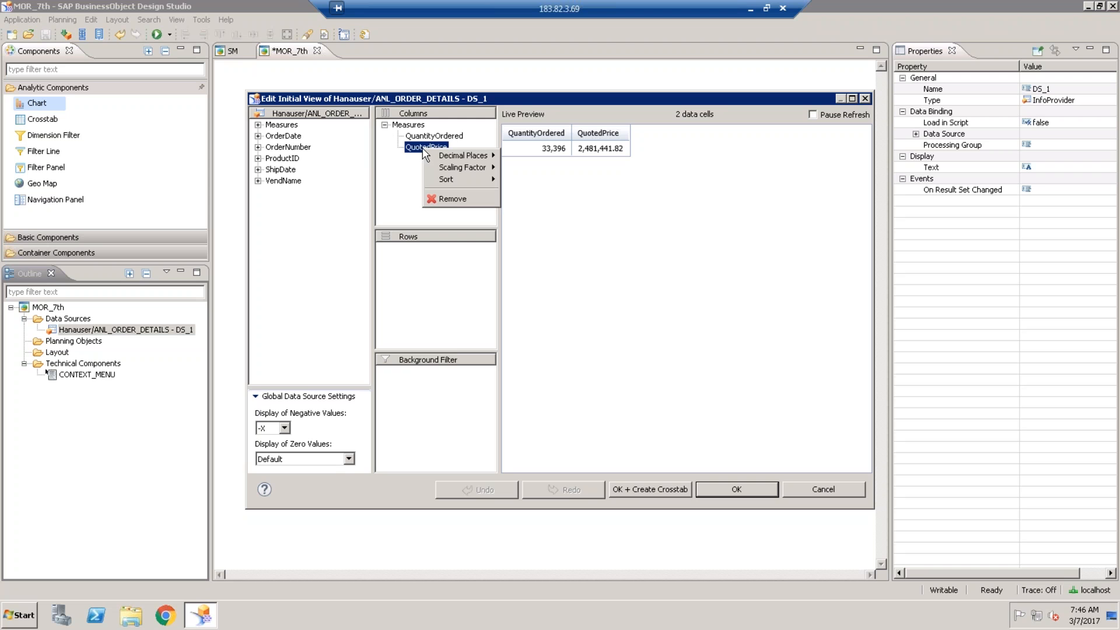
pyautogui.click(458, 205)
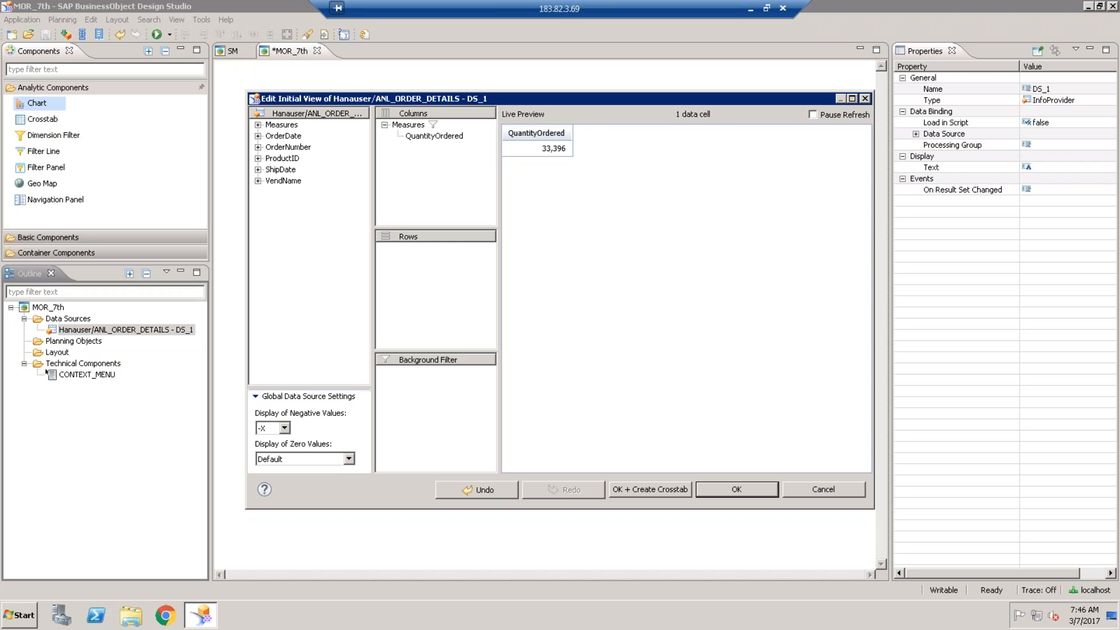
pyautogui.click(281, 182)
pyautogui.moveTo(329, 227); pyautogui.dragTo(415, 271)
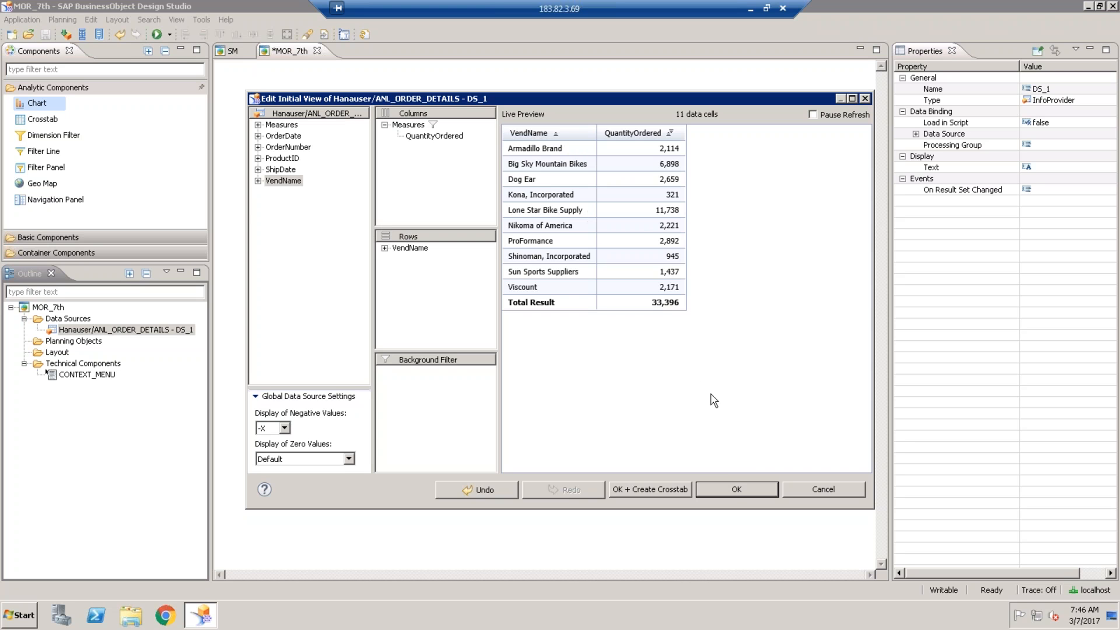
pyautogui.click(733, 490)
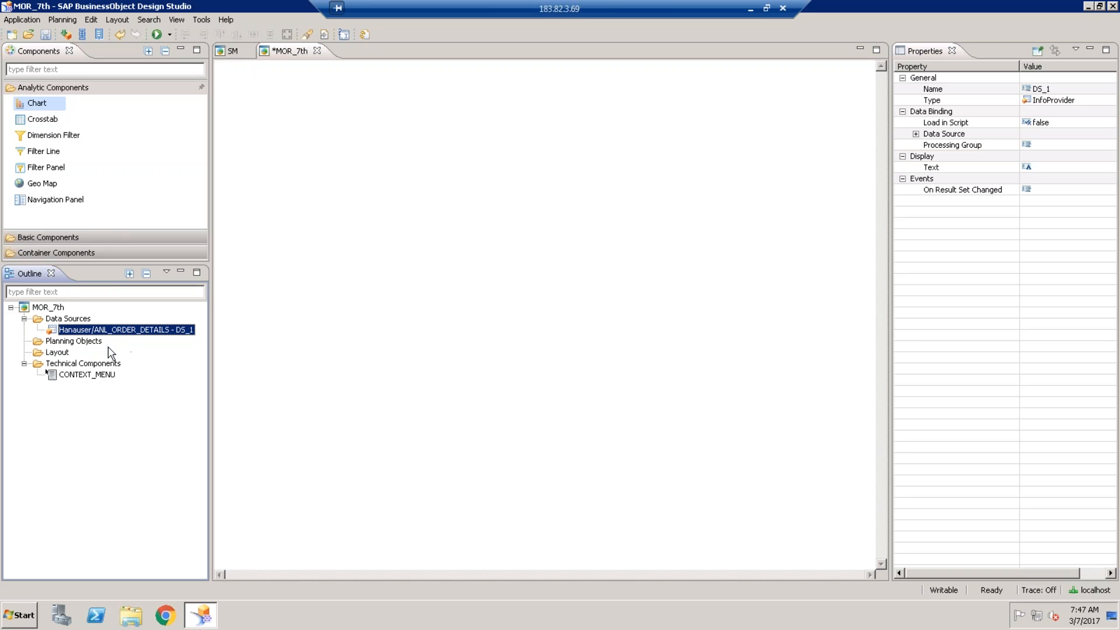
pyautogui.click(73, 322)
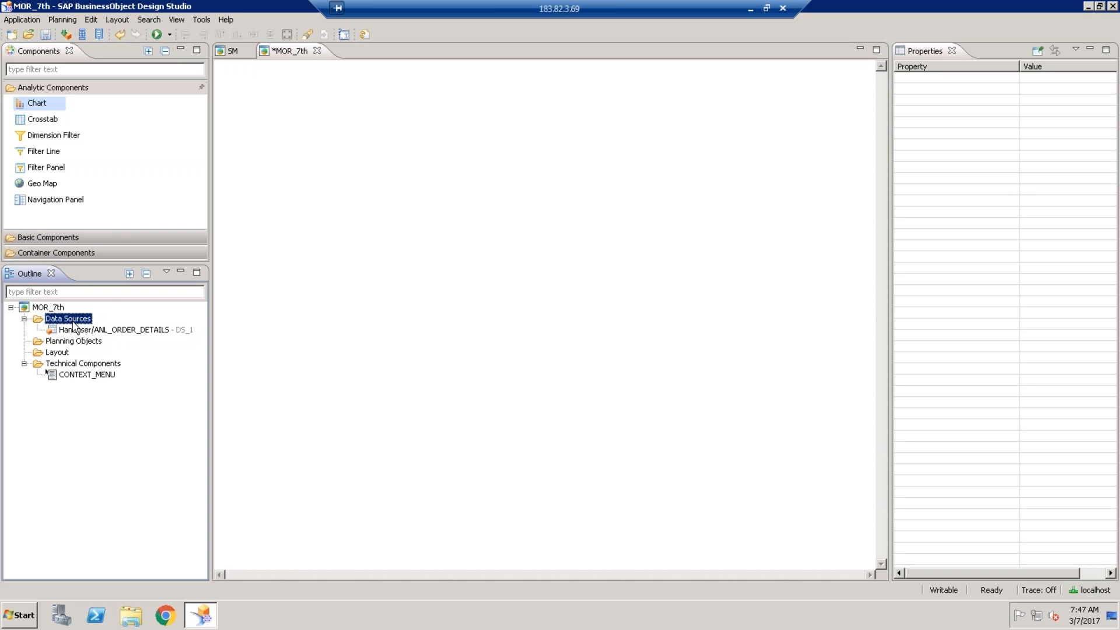
pyautogui.rightClick(74, 325)
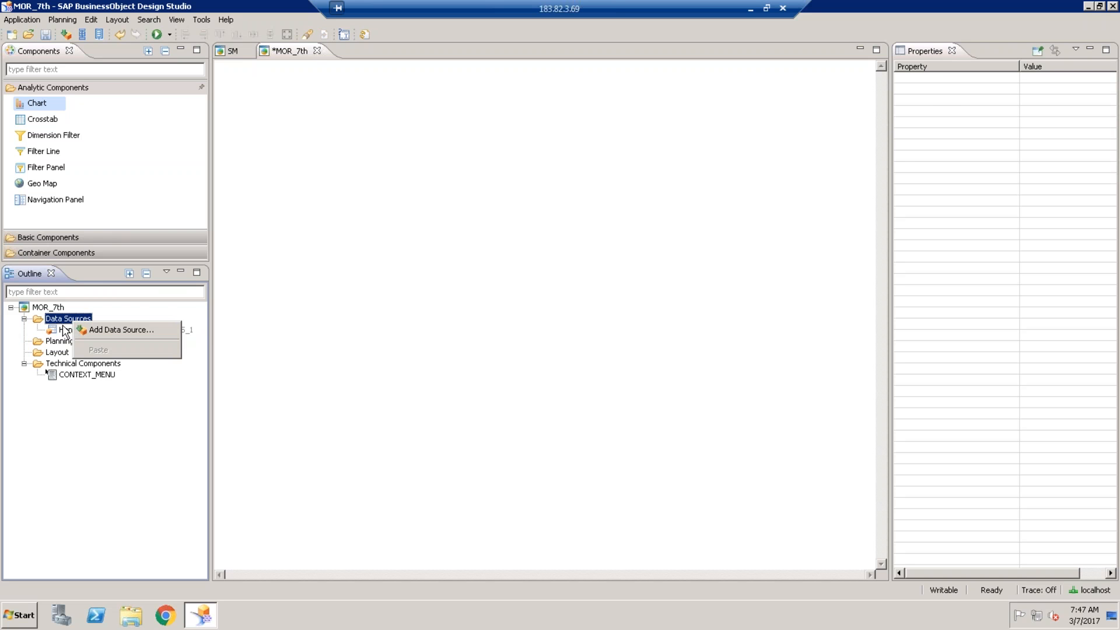
pyautogui.click(67, 327)
pyautogui.click(68, 320)
pyautogui.rightClick(67, 321)
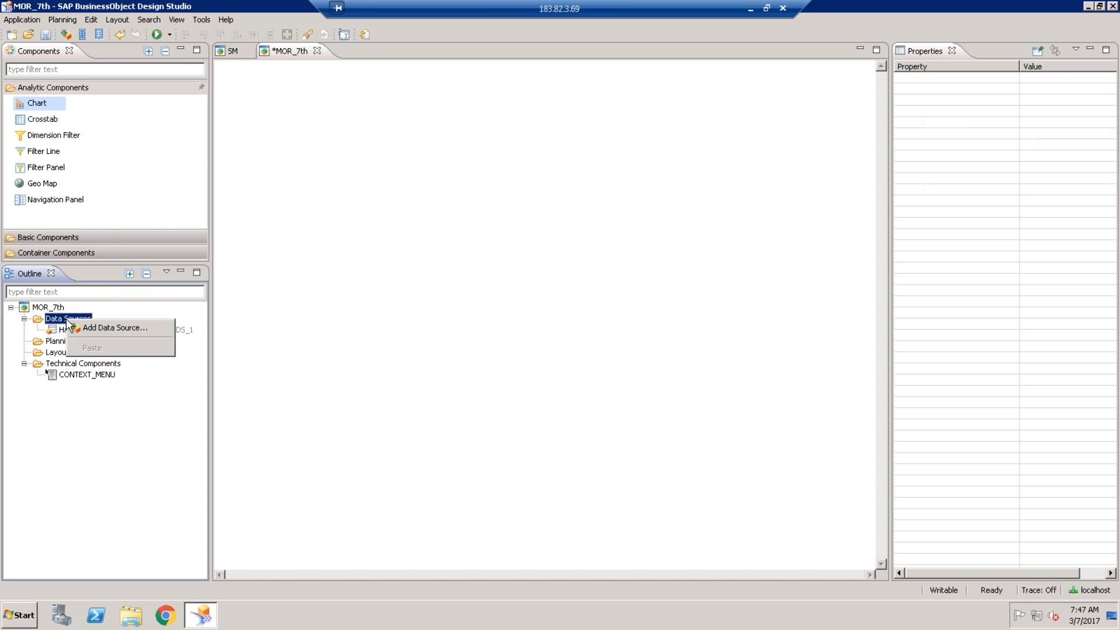
pyautogui.click(73, 328)
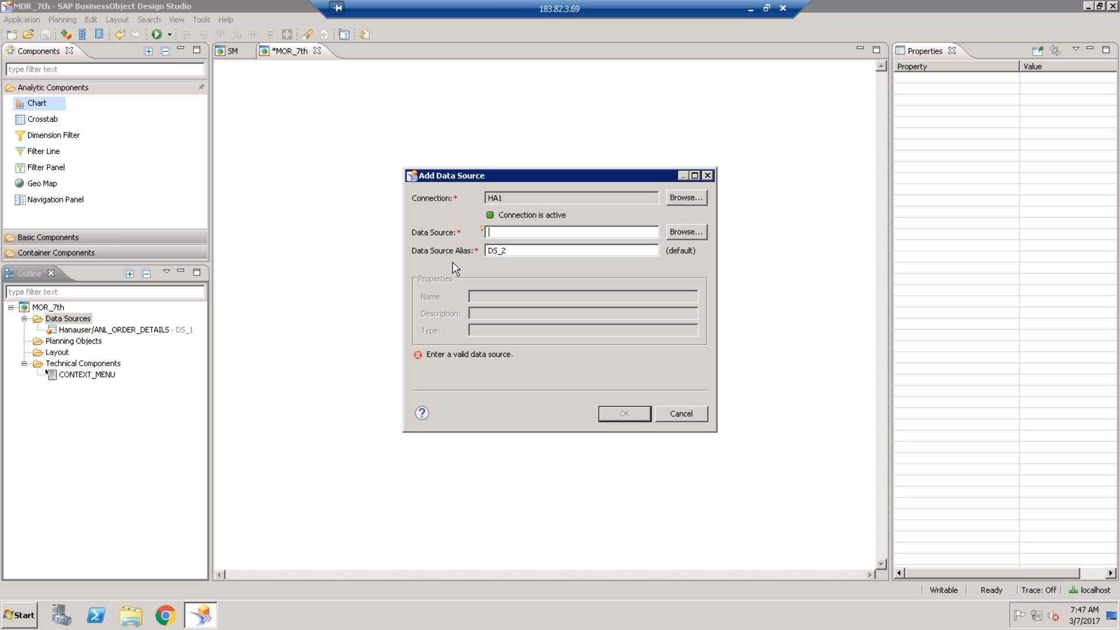
pyautogui.click(707, 176)
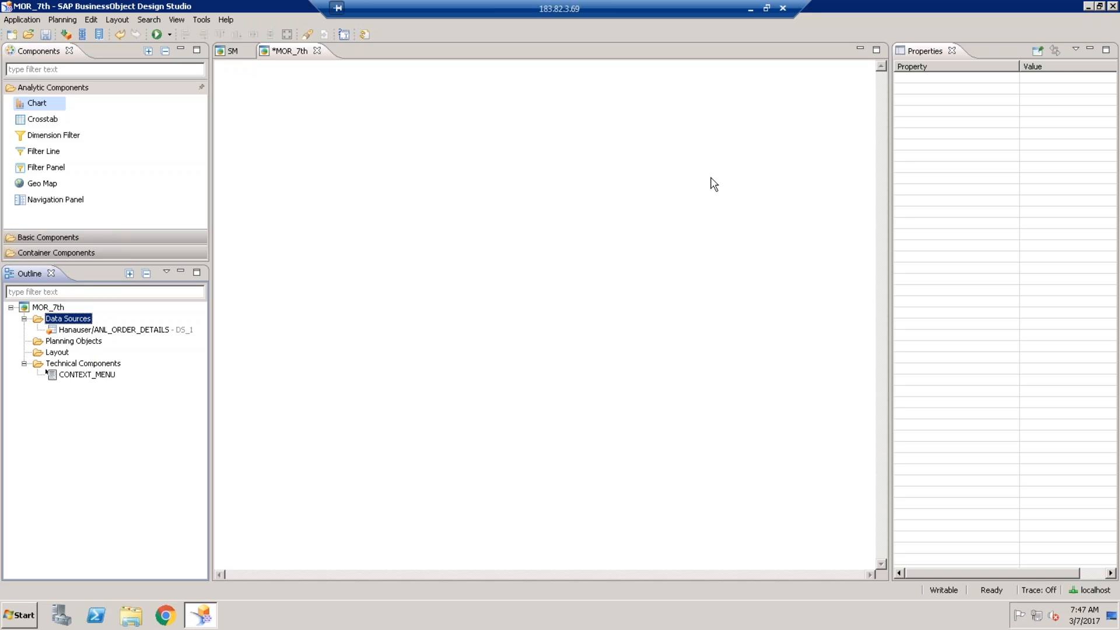
# - Save MOR_7th and drop a Chart component from Analytic Components onto the canvas
pyautogui.click(45, 34)
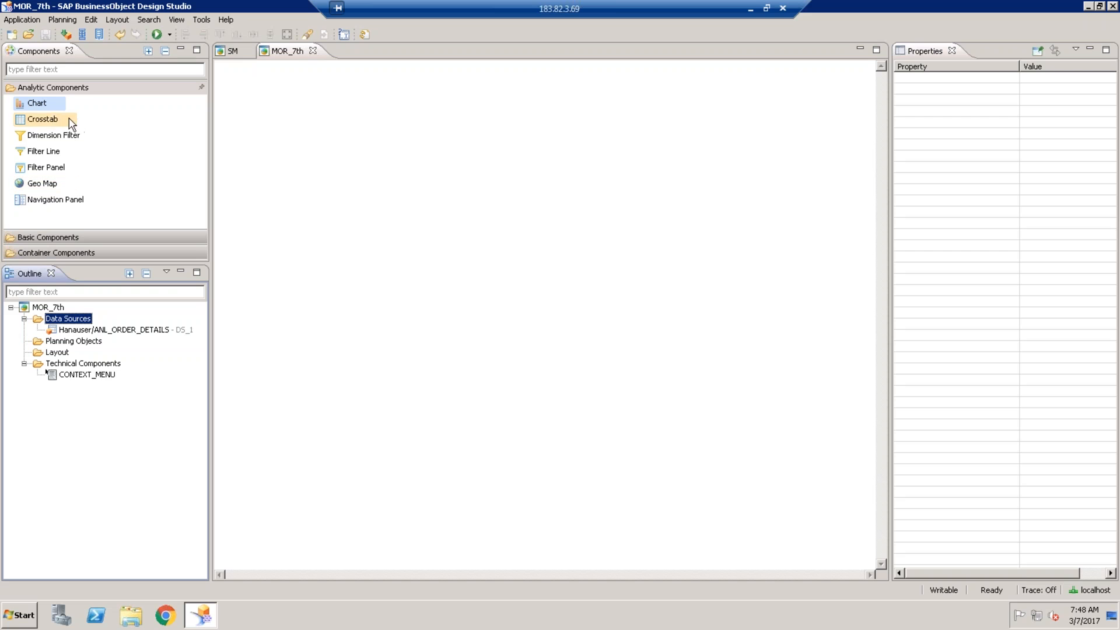
pyautogui.click(39, 105)
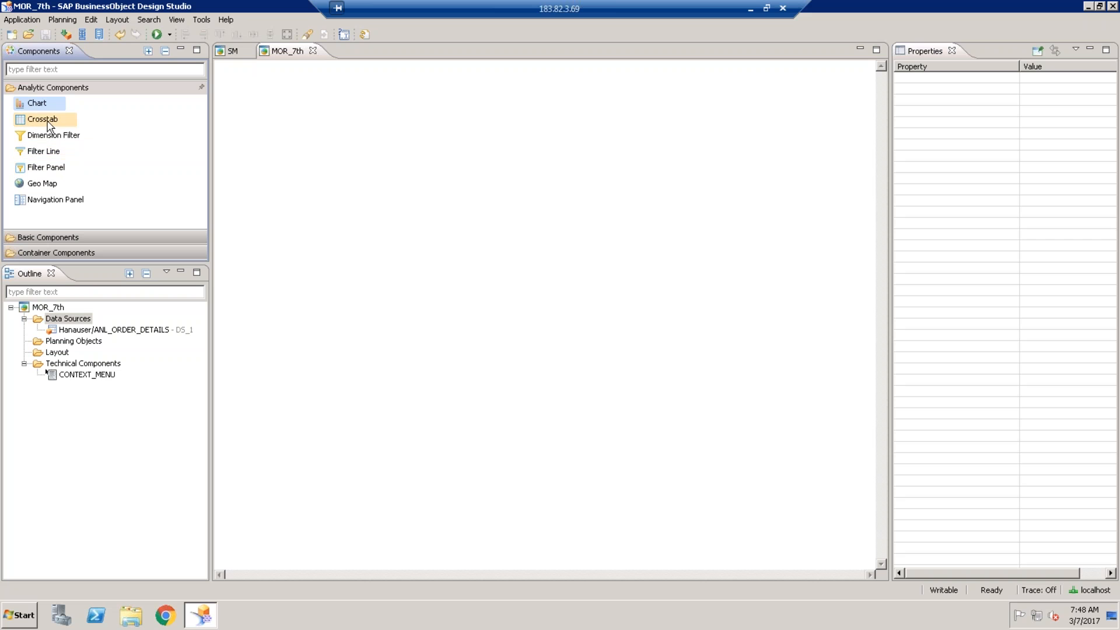
pyautogui.click(47, 124)
pyautogui.click(39, 107)
pyautogui.moveTo(39, 107); pyautogui.dragTo(303, 121)
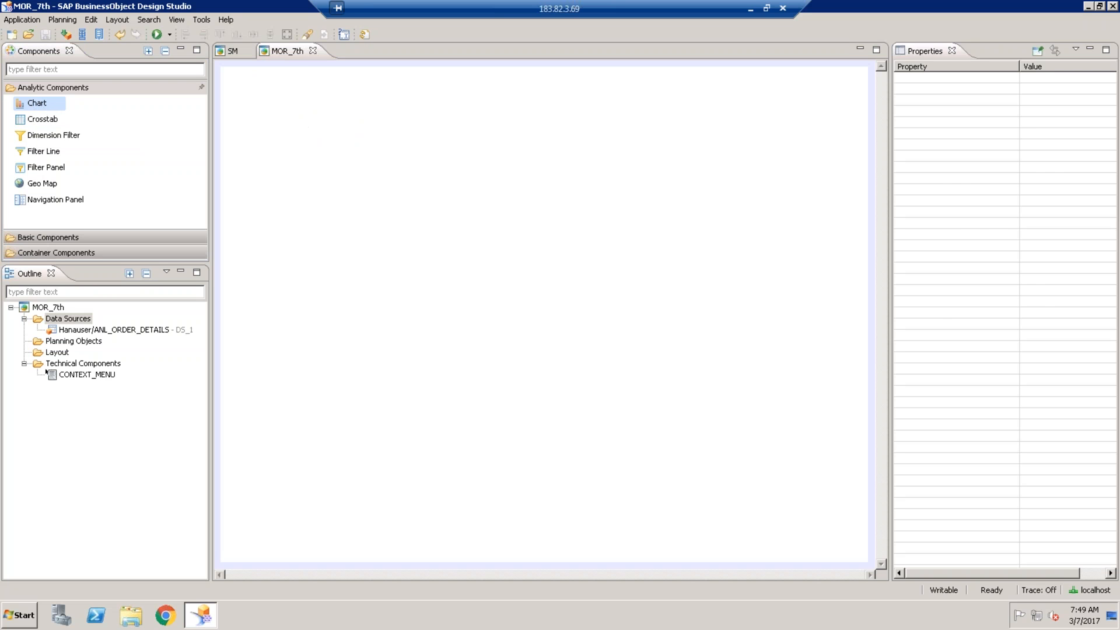
# - Move CHART_1 to the canvas top-left (top 25, left 20) and select its Data Source property
pyautogui.moveTo(358, 150); pyautogui.dragTo(317, 127)
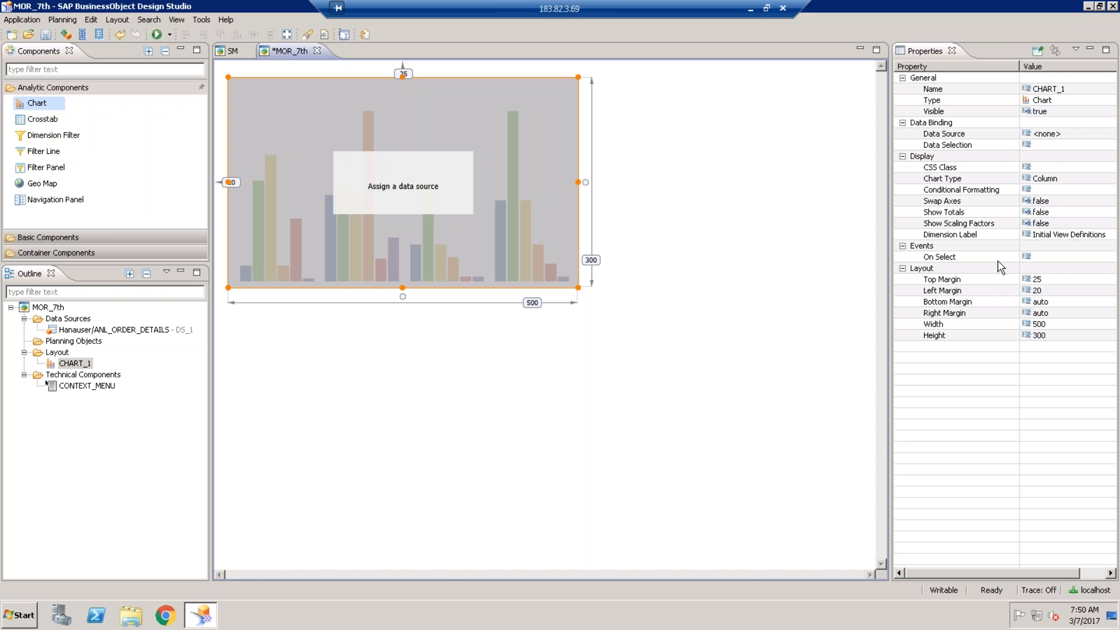
pyautogui.click(1065, 132)
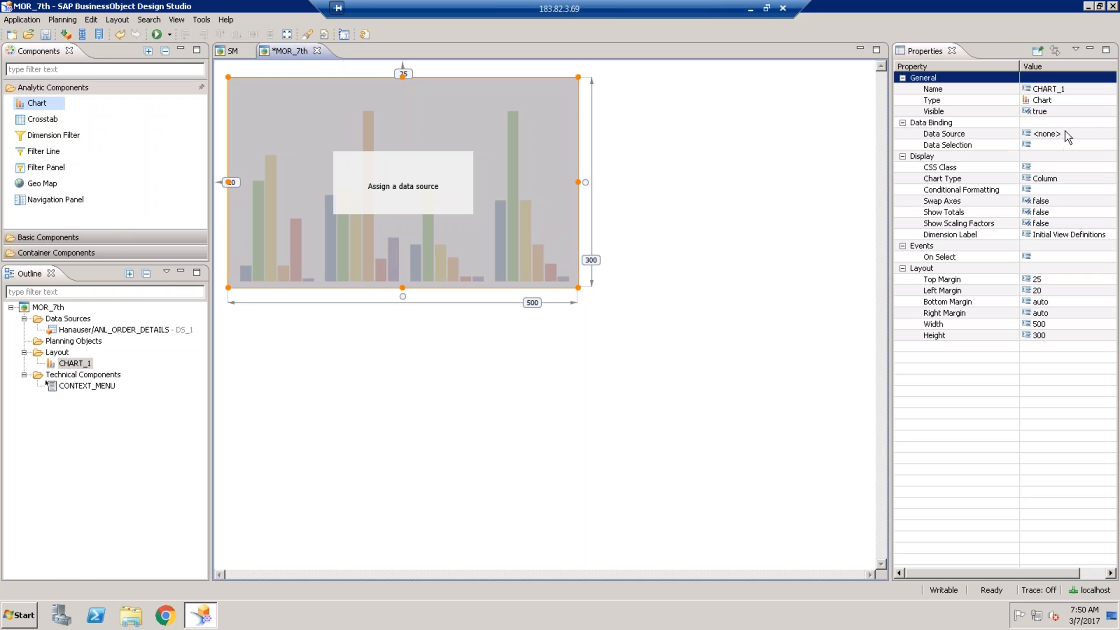
pyautogui.click(1066, 134)
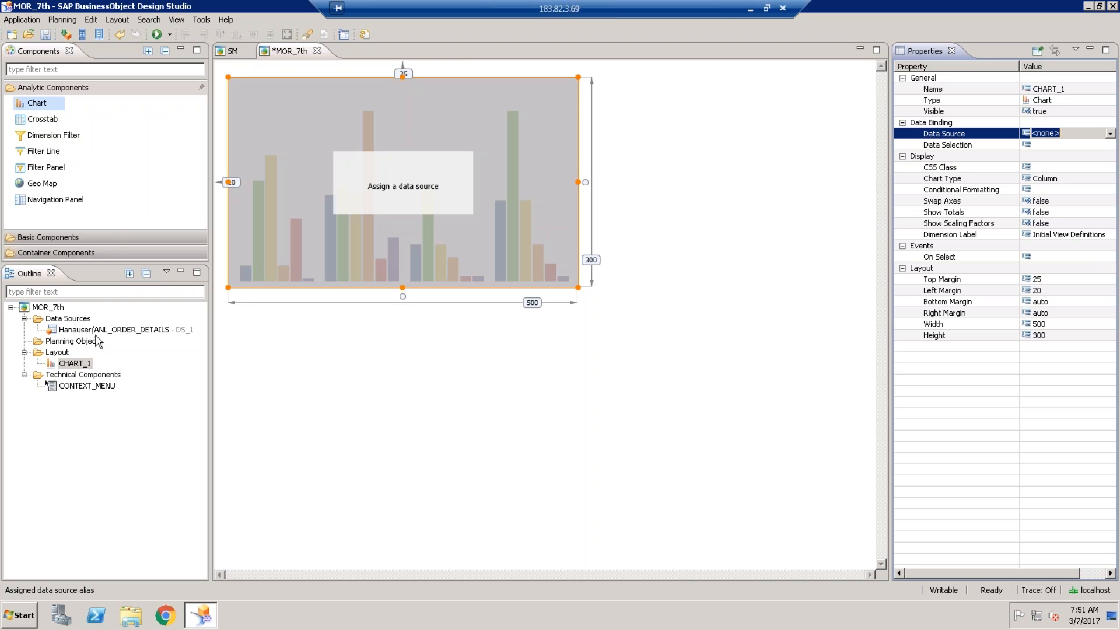
# - Select DS_1 under Data Sources in the Outline to view its properties
pyautogui.click(75, 321)
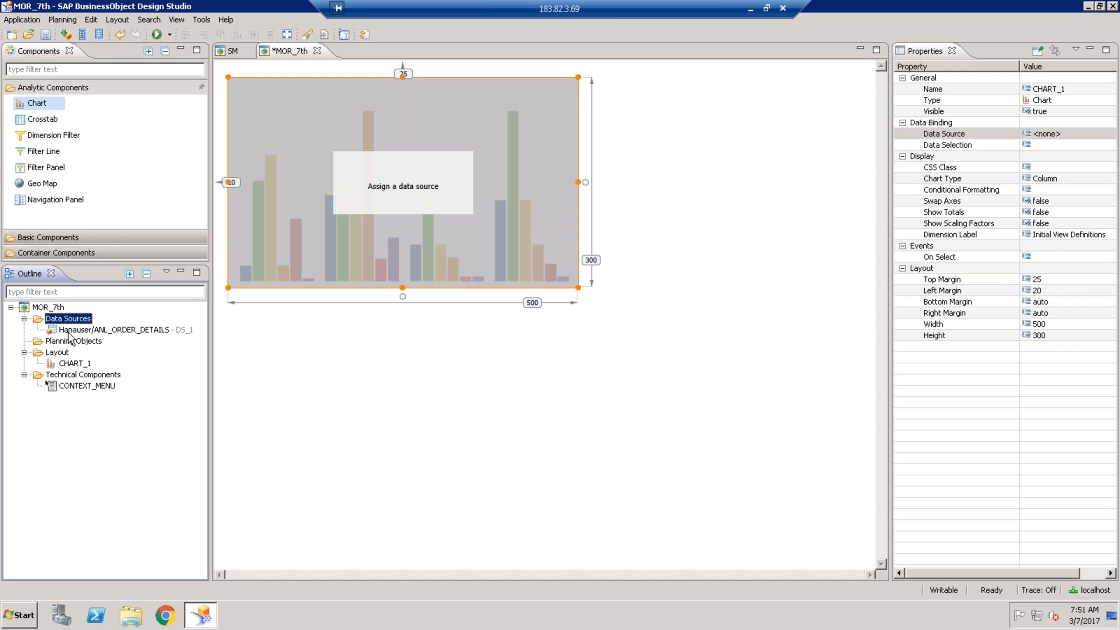
pyautogui.click(69, 331)
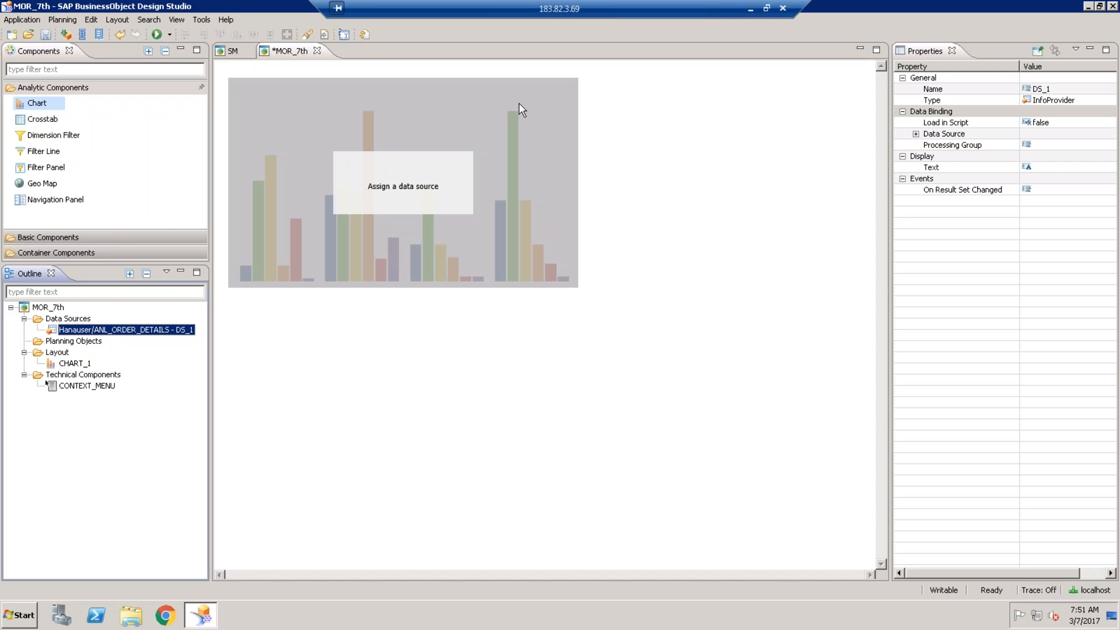
# - Start adding a data source via the OLAP_BEX connection, declining the DESIGNSTUDIO source
pyautogui.rightClick(76, 319)
pyautogui.click(119, 327)
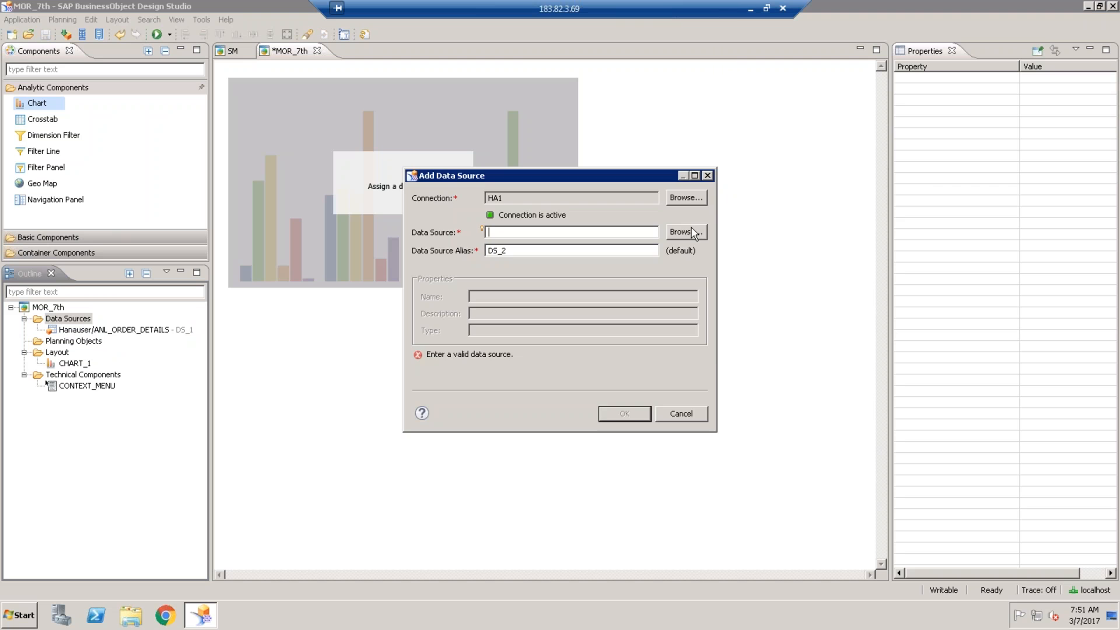
pyautogui.click(693, 232)
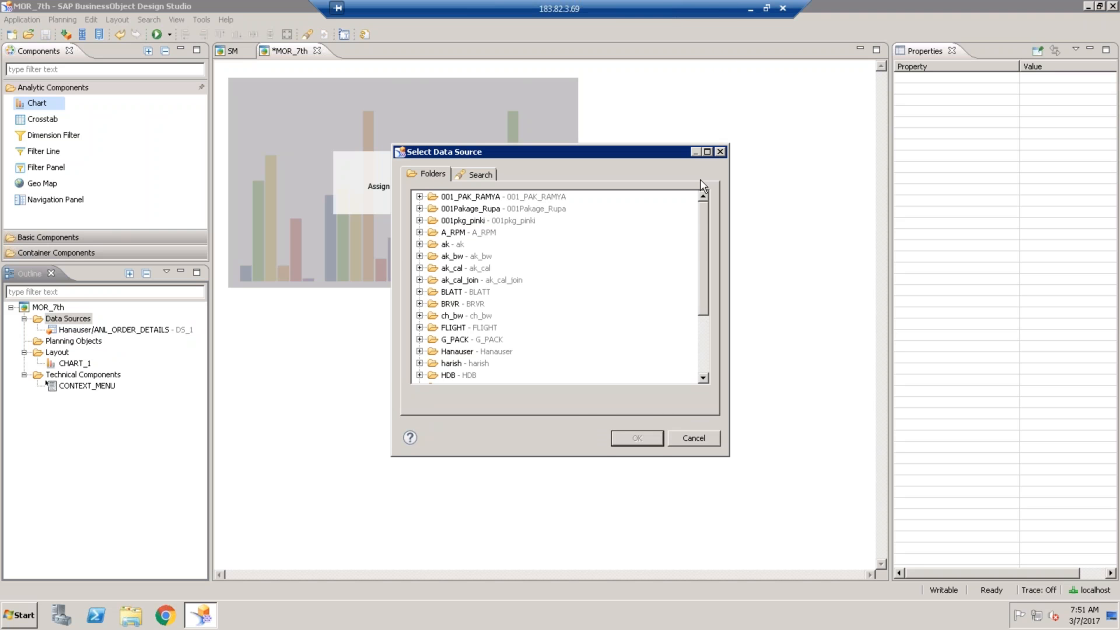
pyautogui.click(720, 152)
pyautogui.click(692, 199)
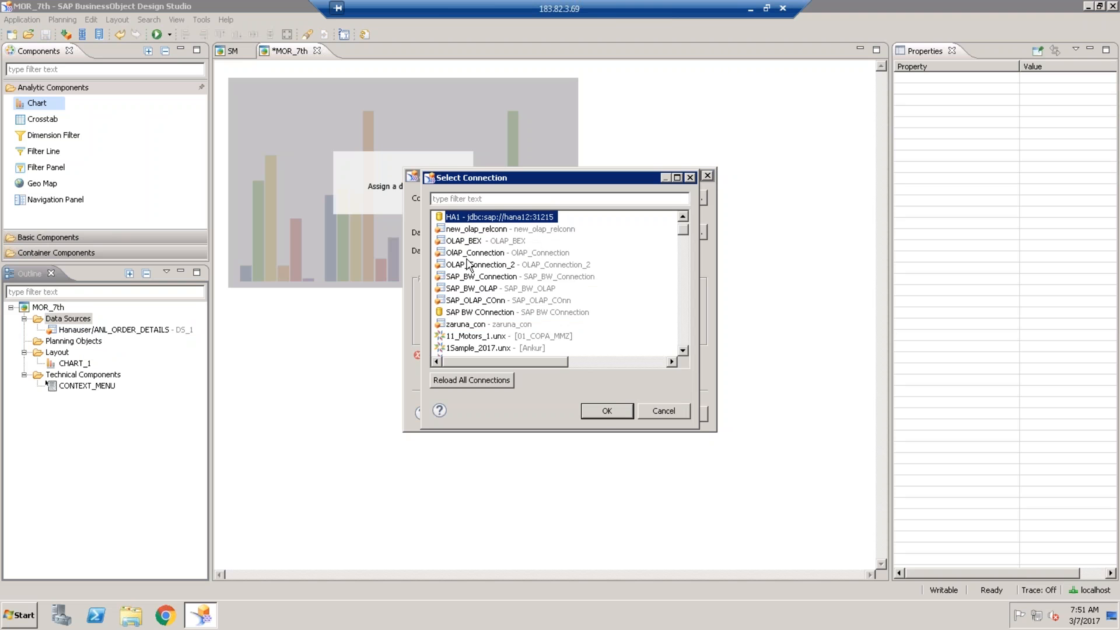
pyautogui.click(474, 242)
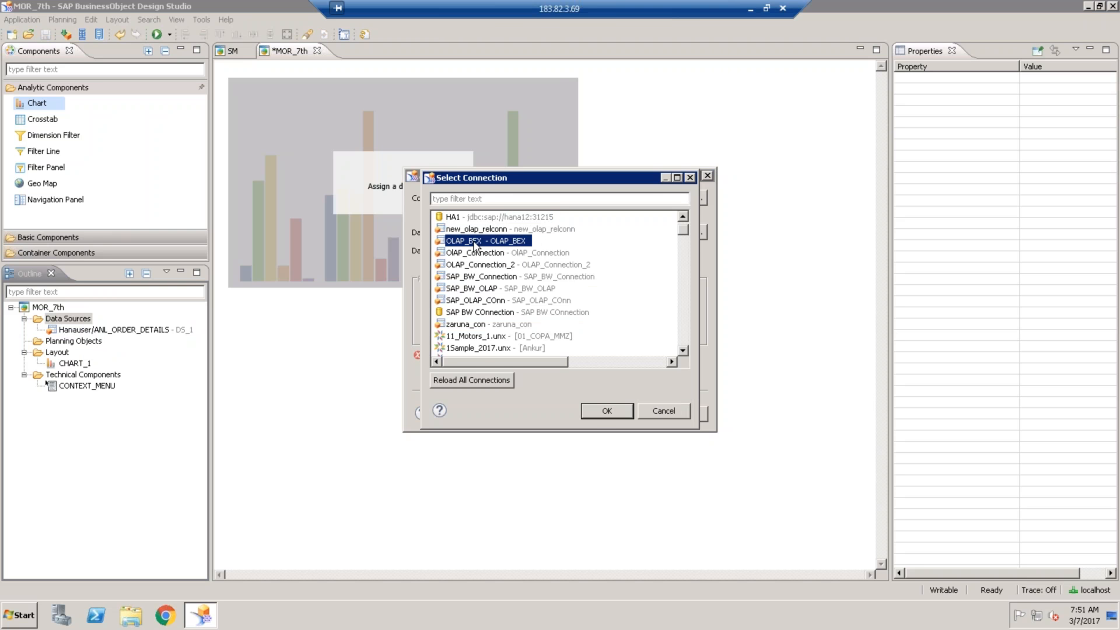
pyautogui.click(606, 411)
pyautogui.click(668, 232)
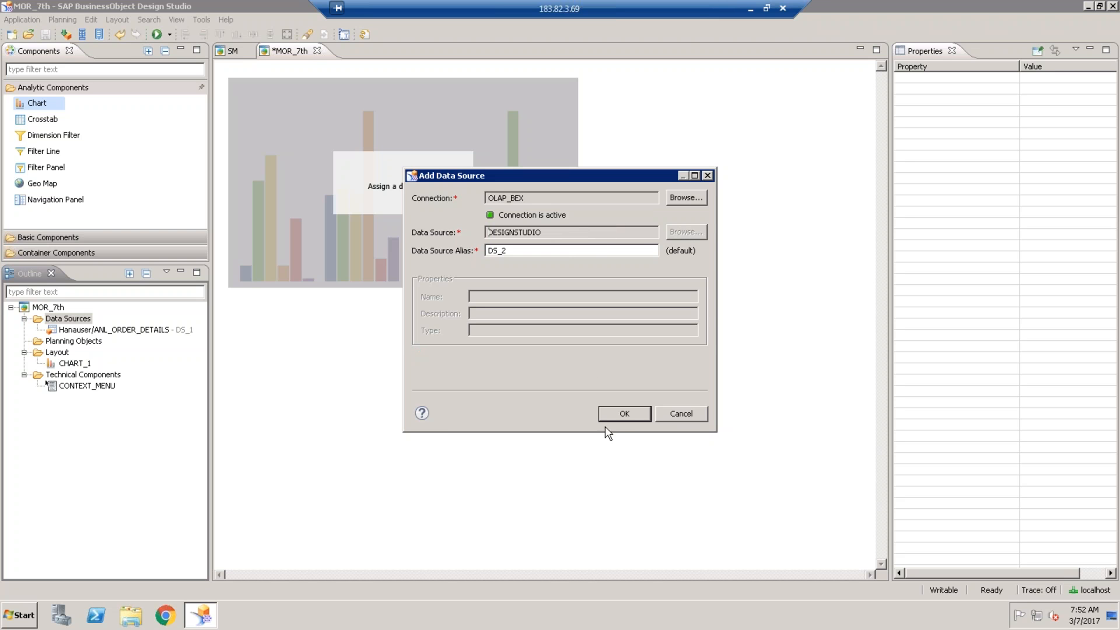
pyautogui.click(622, 412)
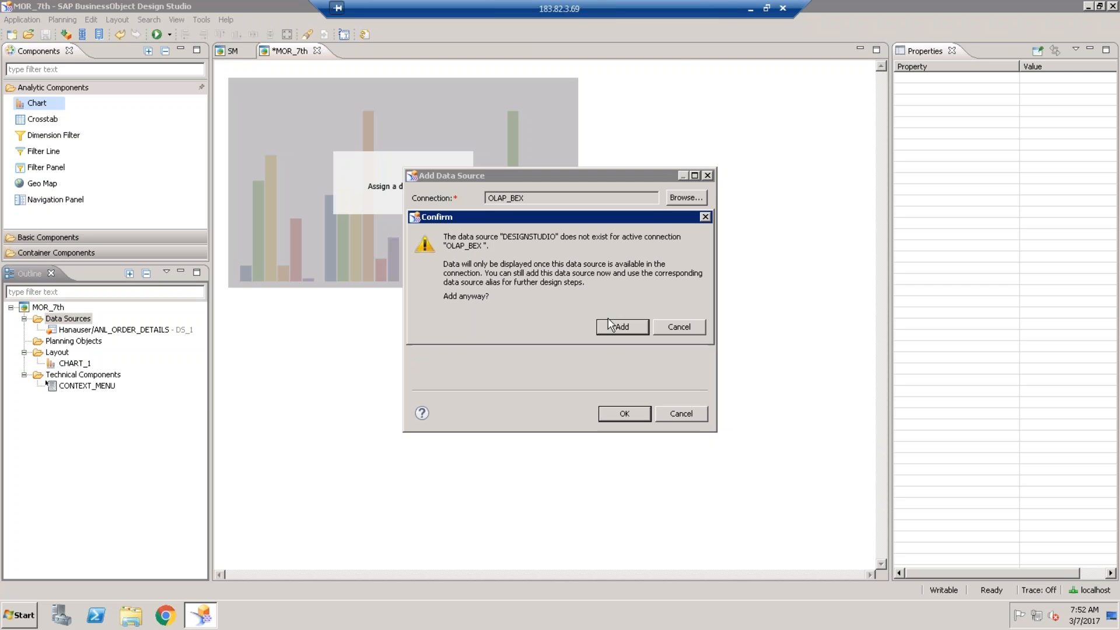
pyautogui.click(679, 326)
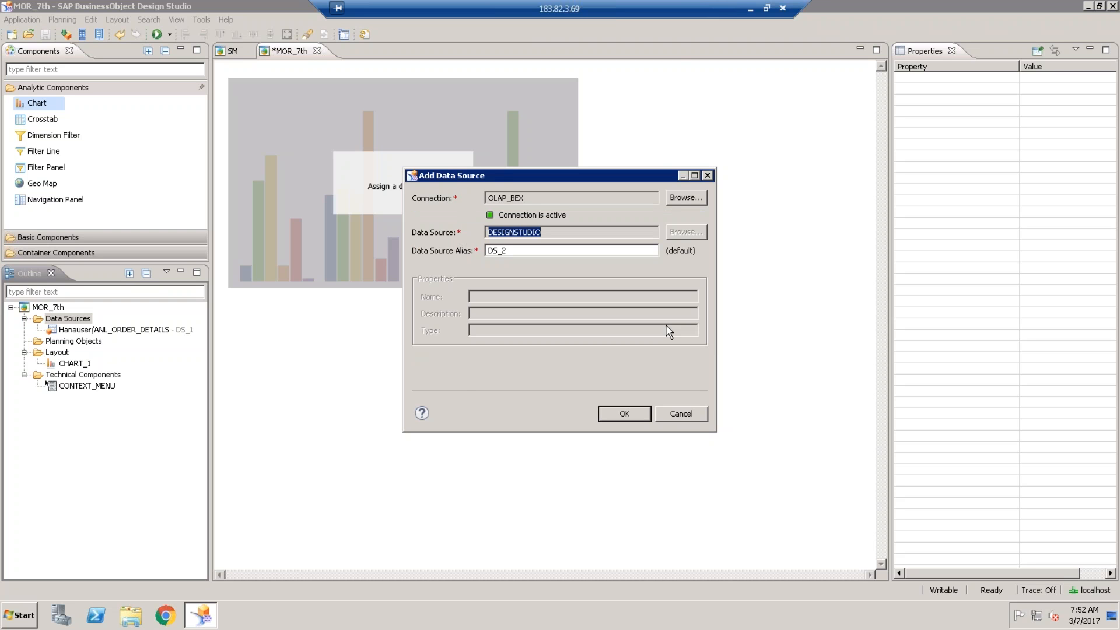
# - Switch to OlAP_Connection and try ZZ_SD_CUBE20_Q0001, declining the confirm prompt
pyautogui.click(680, 198)
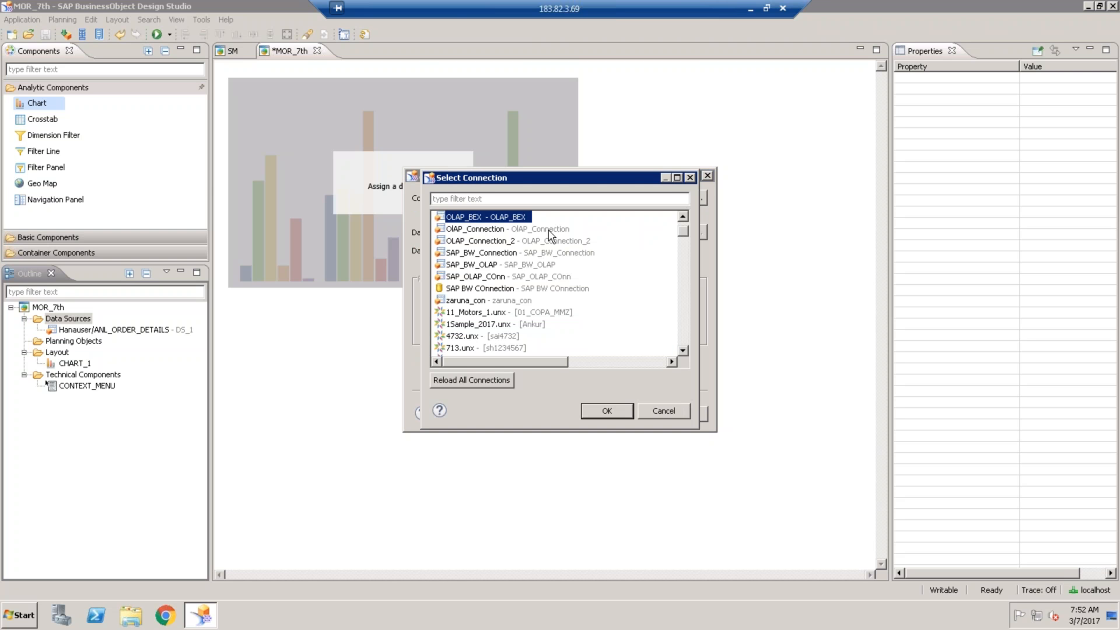
pyautogui.click(476, 230)
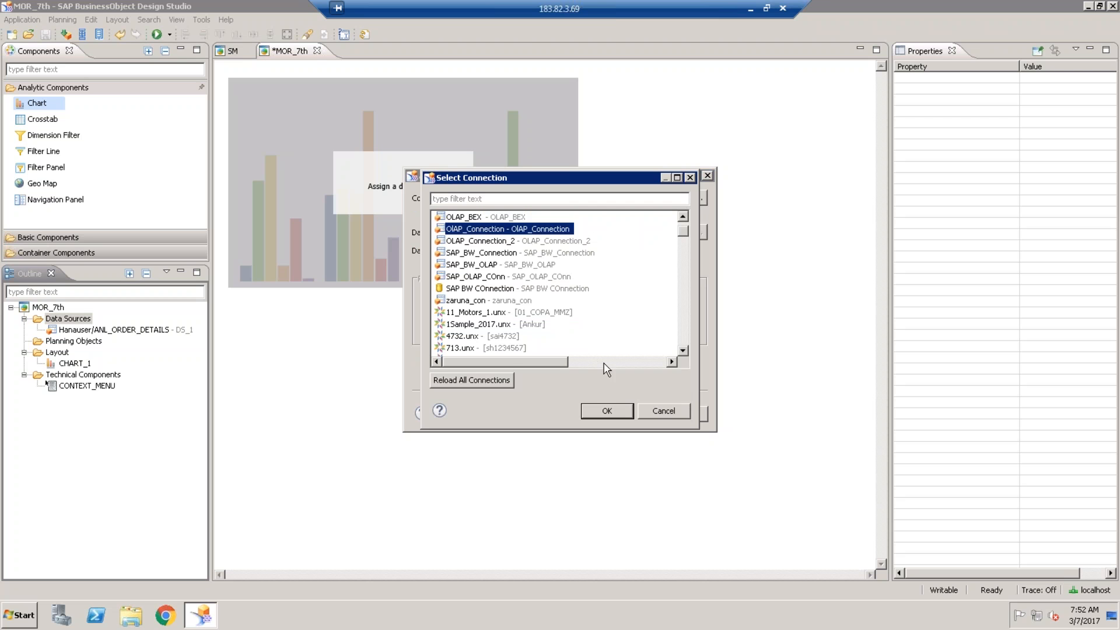
pyautogui.click(607, 410)
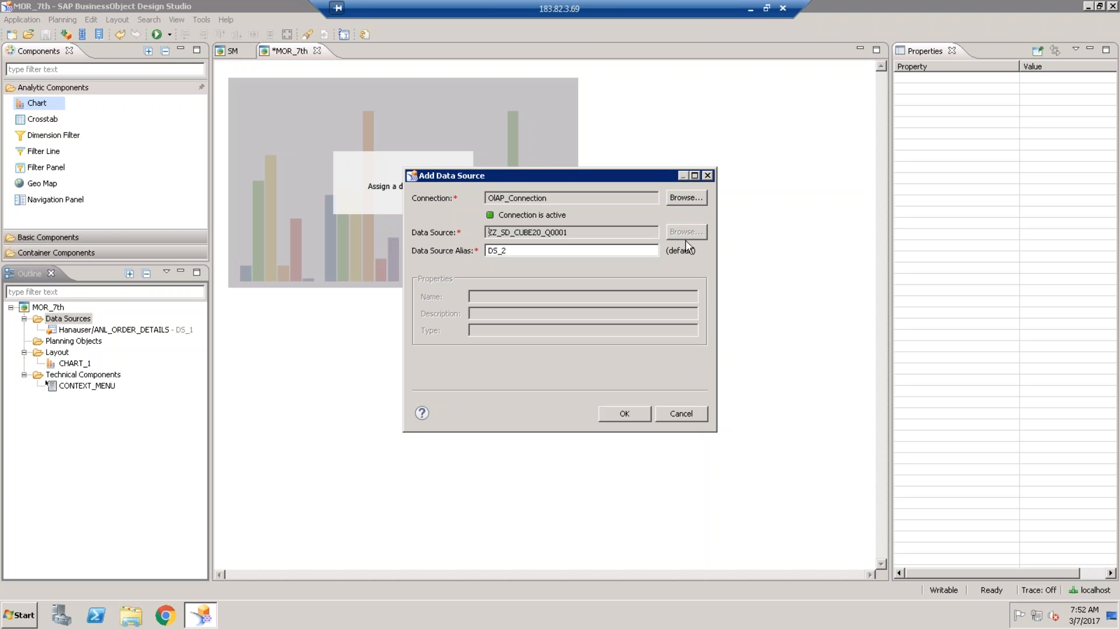
pyautogui.click(622, 411)
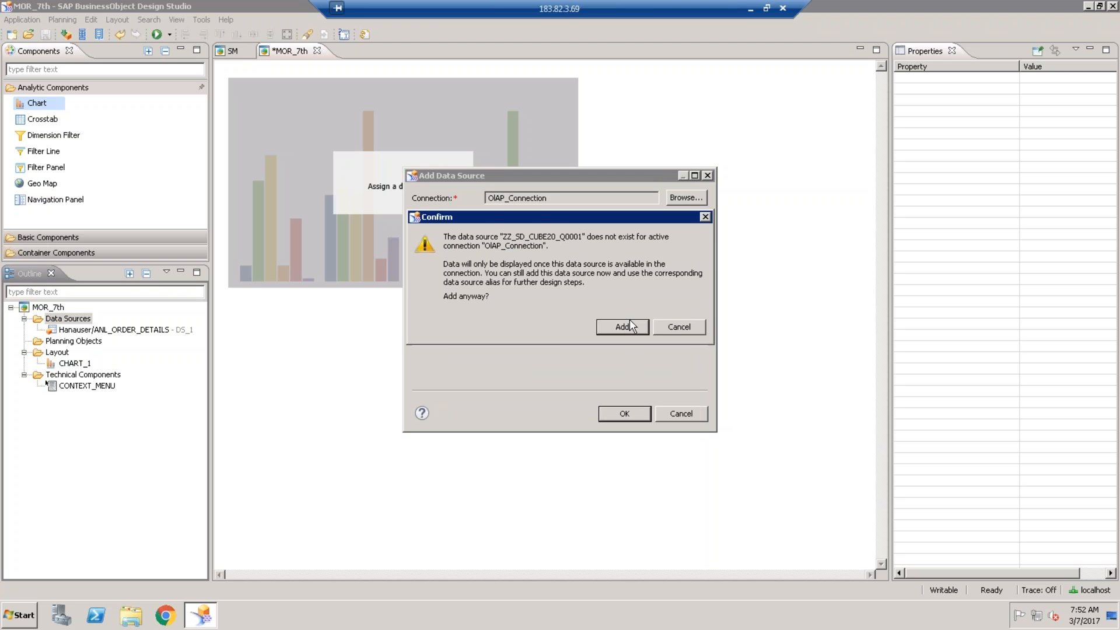
pyautogui.click(679, 327)
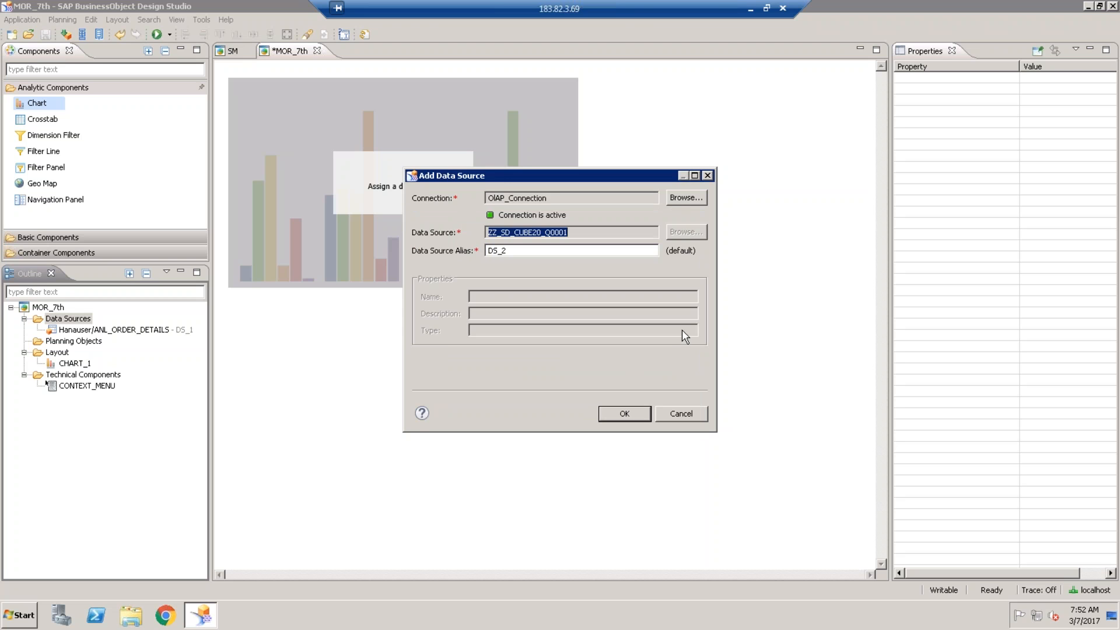
# - Try the OLAP_Connection_2 connection with DESIGNSTUDIO, declining the confirm prompt
pyautogui.click(685, 197)
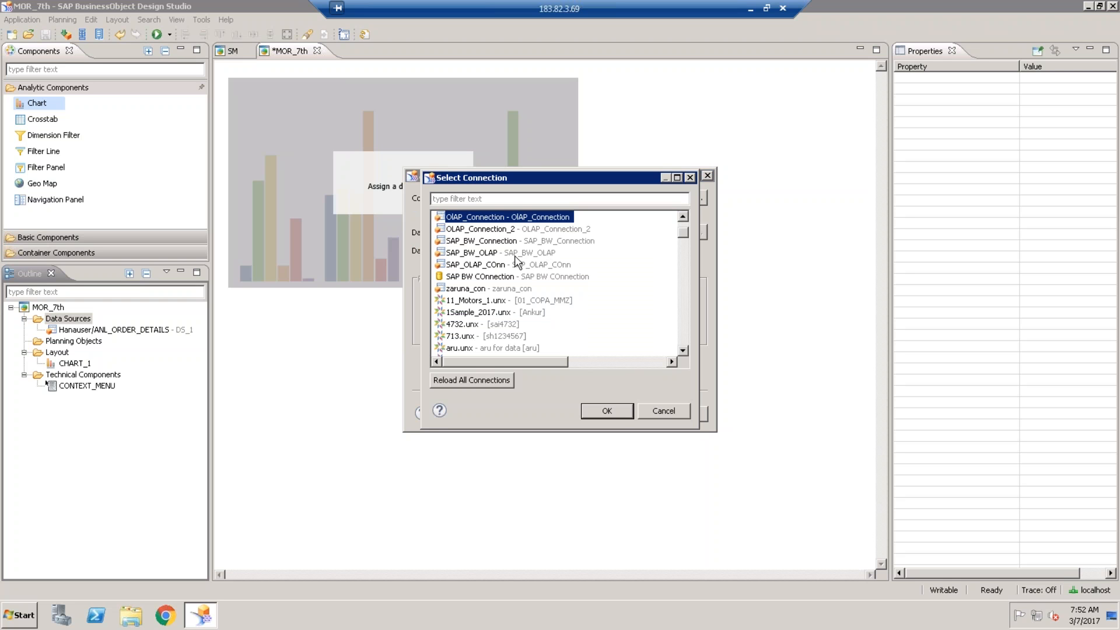
pyautogui.click(475, 230)
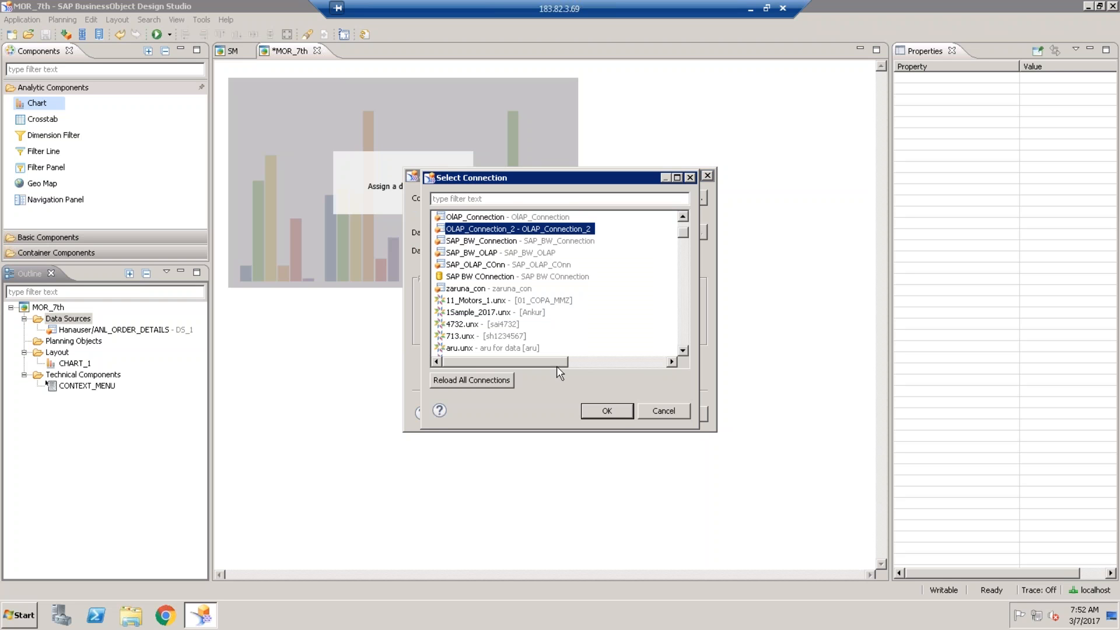
pyautogui.click(607, 412)
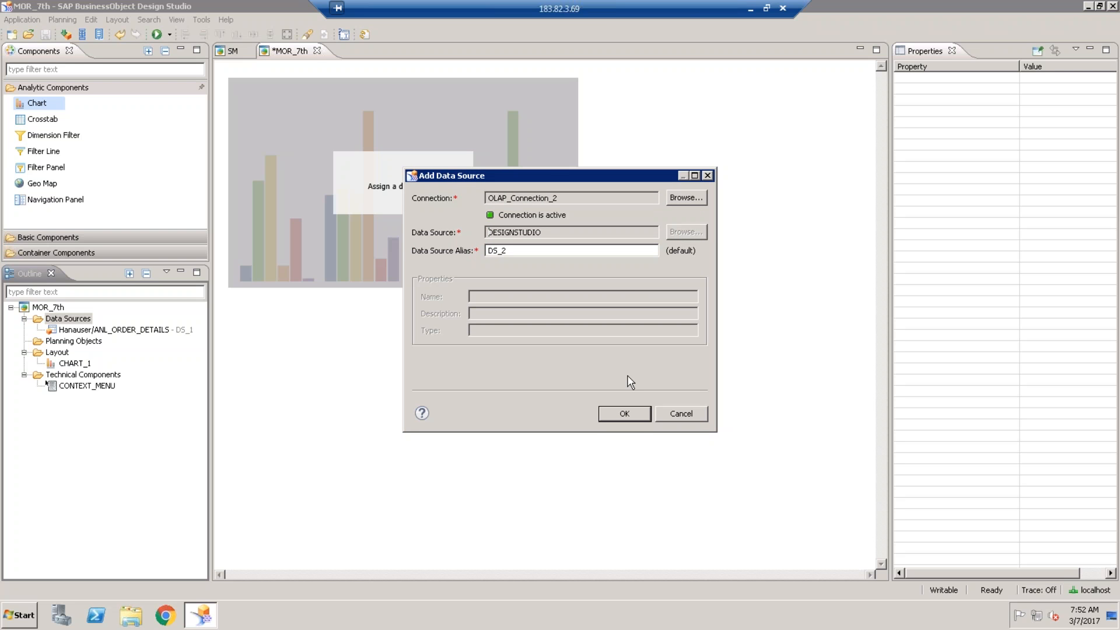
pyautogui.click(624, 413)
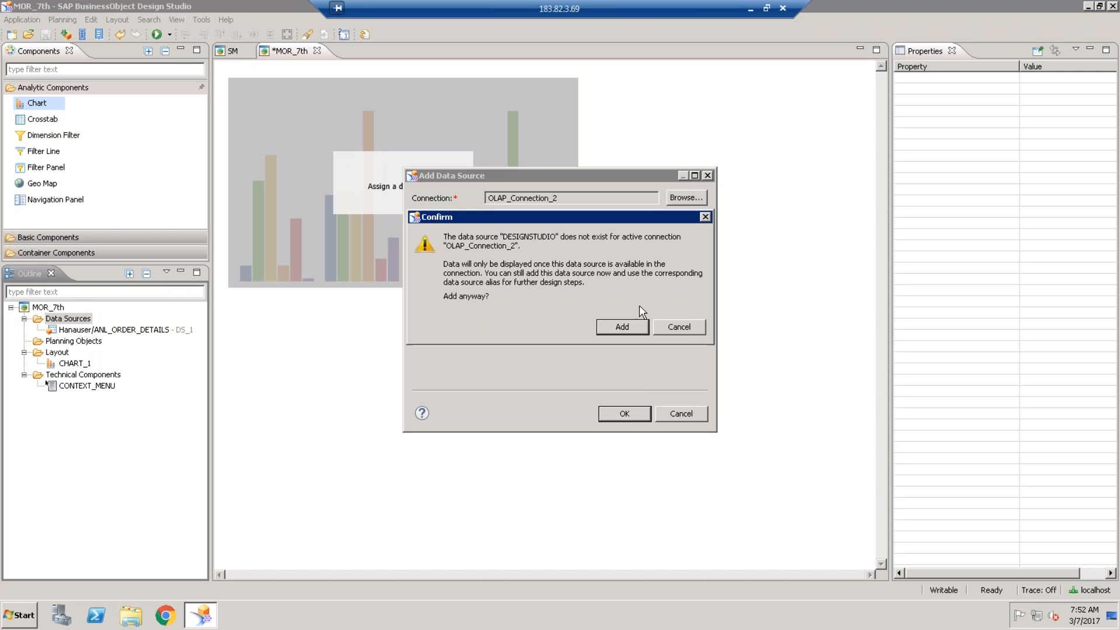
pyautogui.click(671, 328)
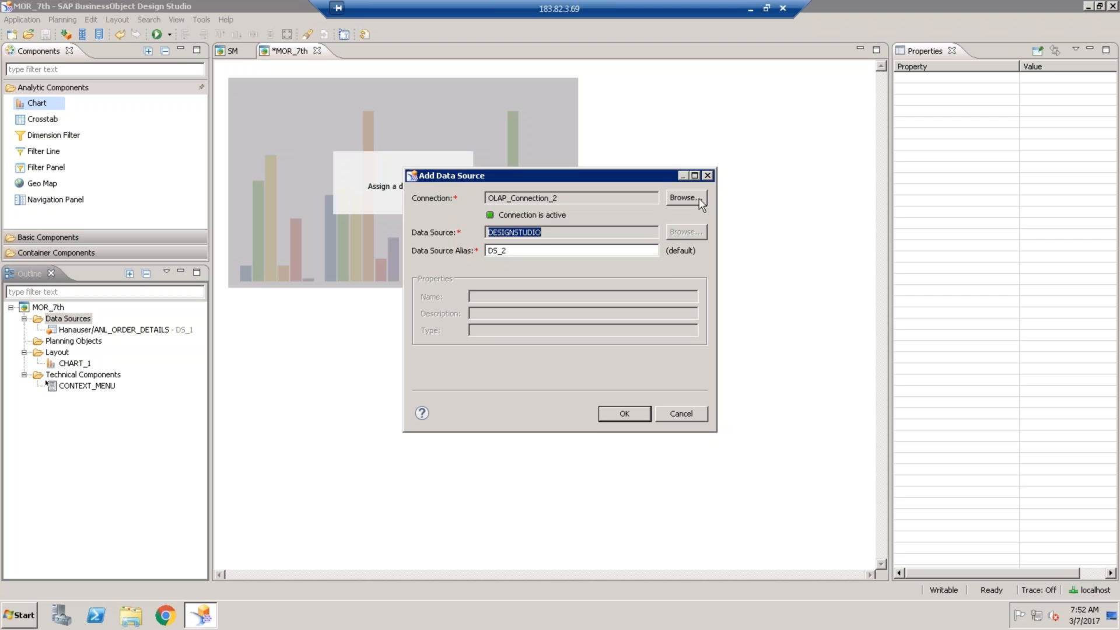
# - Close Add Data Source without adding DS_2 and reselect CHART_1's Data Source property
pyautogui.click(708, 175)
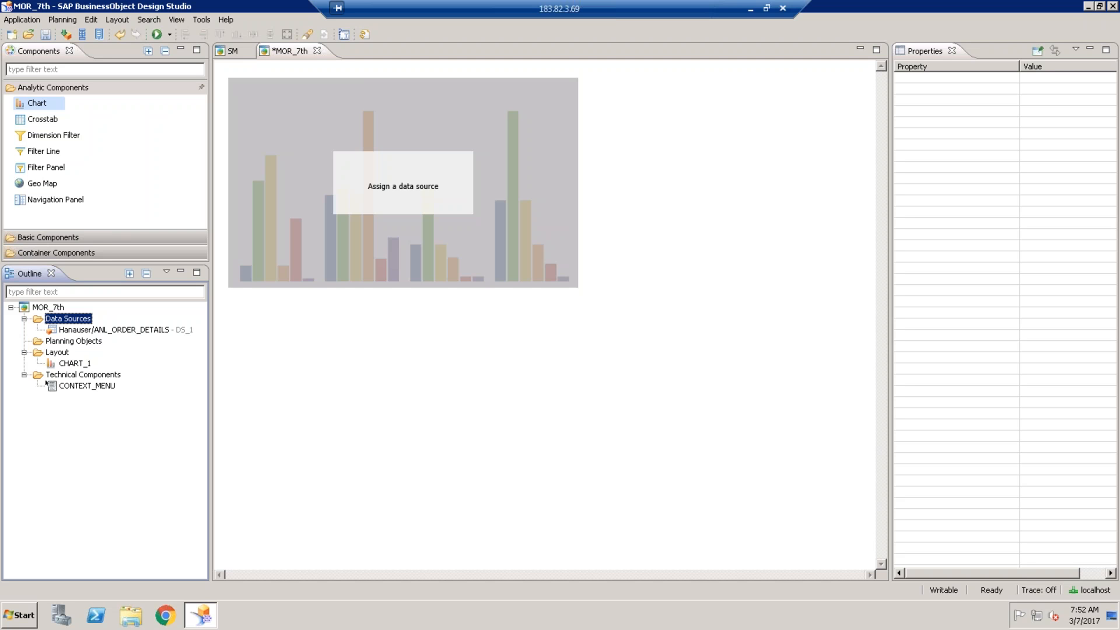
pyautogui.click(497, 126)
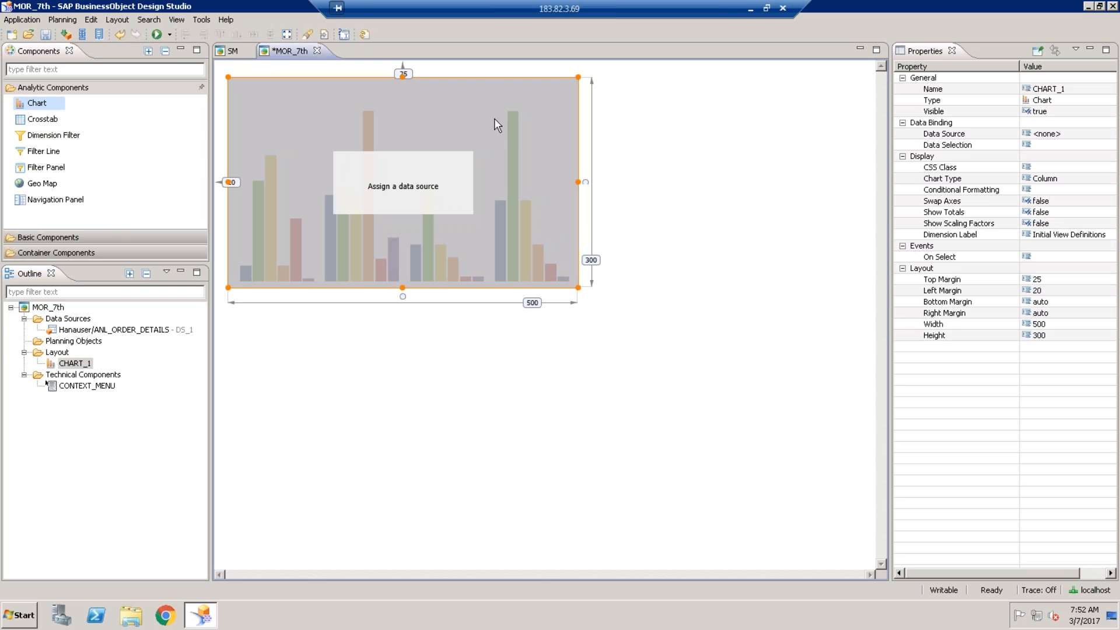
pyautogui.click(1081, 134)
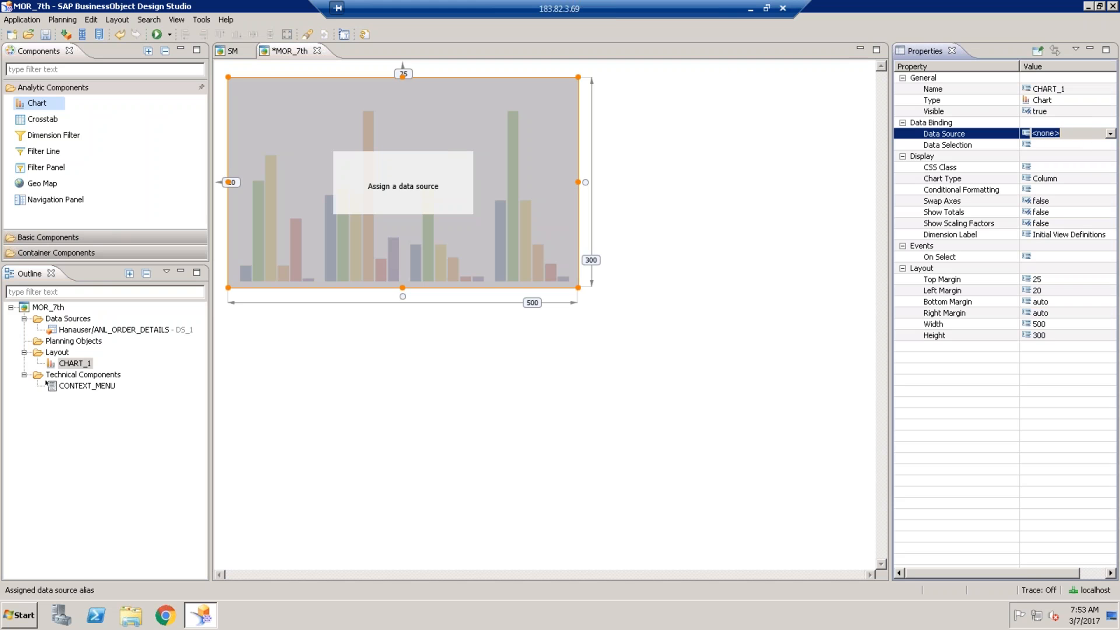
# - Bind CHART_1 to DS_1 and widen the chart to 562
pyautogui.click(1110, 133)
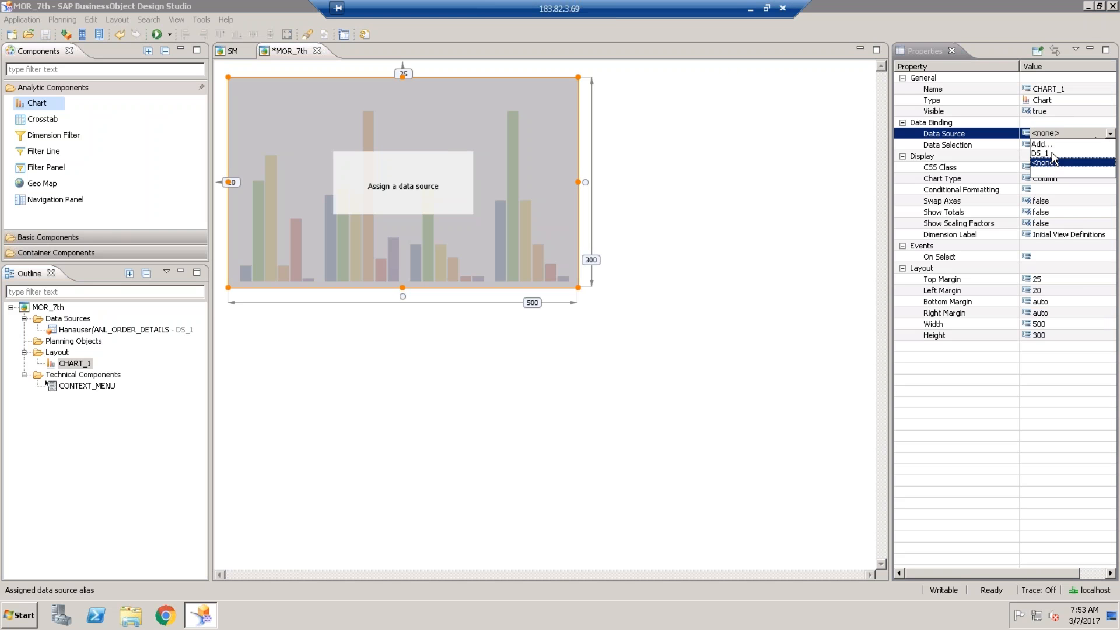
pyautogui.click(1053, 153)
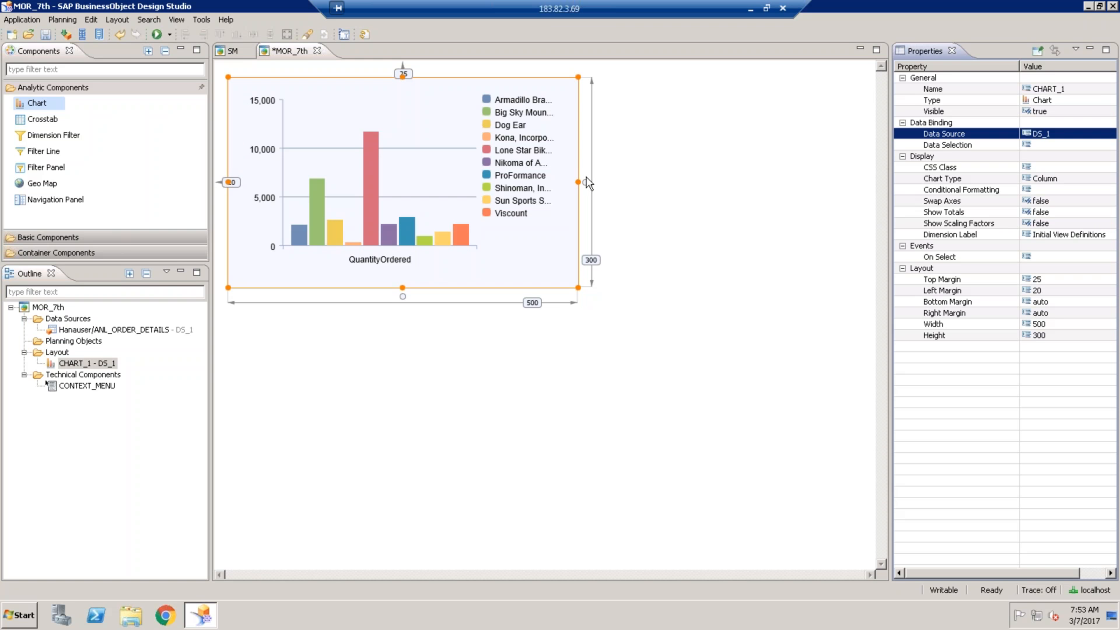
pyautogui.moveTo(585, 180); pyautogui.dragTo(621, 180)
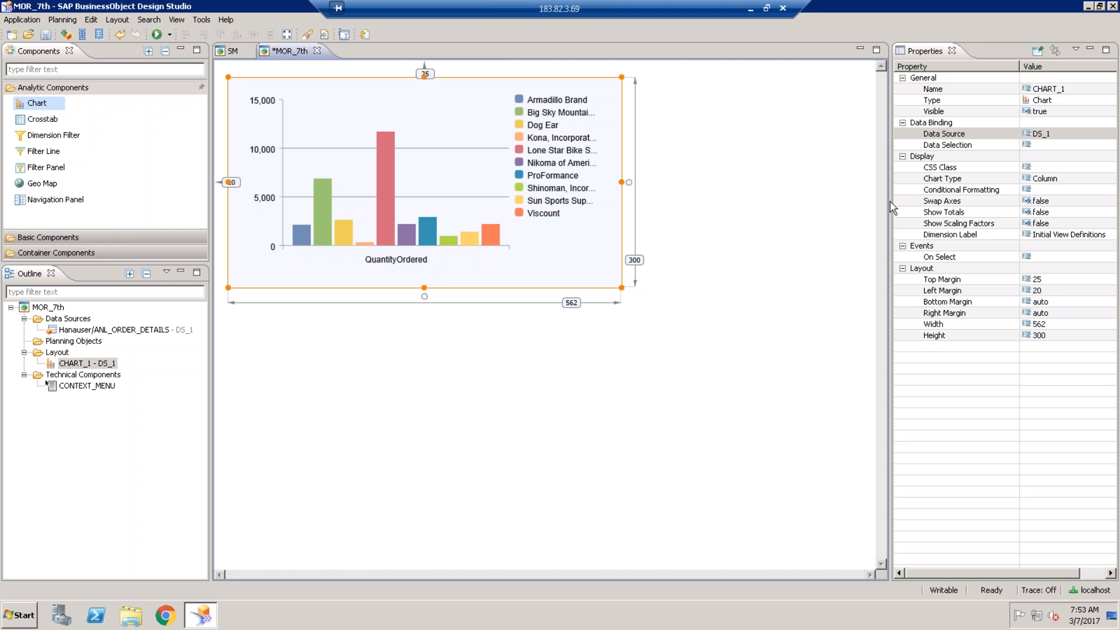
# - Set CHART_1's Swap Axes to true and stretch it to 382 tall
pyautogui.click(1000, 201)
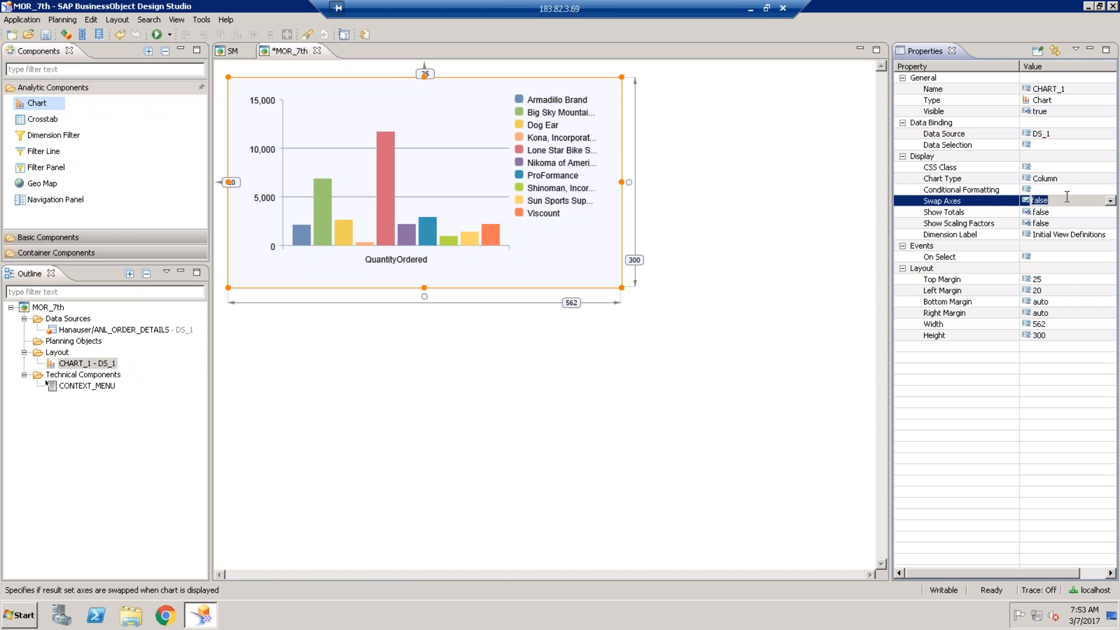
pyautogui.click(1110, 201)
pyautogui.click(1041, 221)
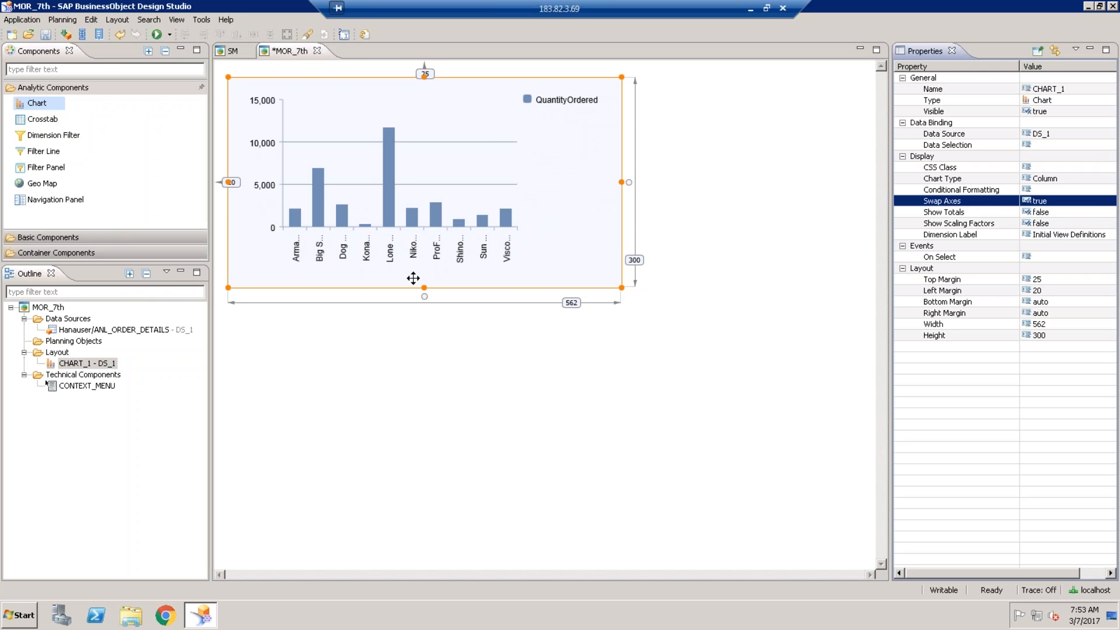
pyautogui.moveTo(424, 288); pyautogui.dragTo(424, 346)
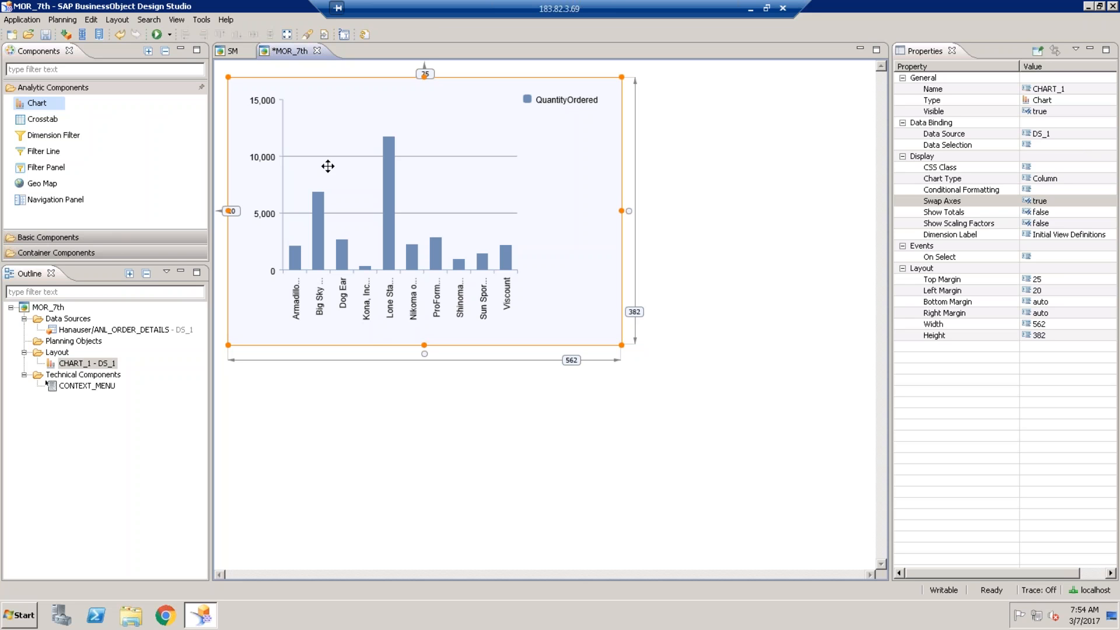
# - Save MOR_7th and move the chart to top margin 16, left margin 18
pyautogui.click(45, 35)
pyautogui.moveTo(329, 127); pyautogui.dragTo(328, 121)
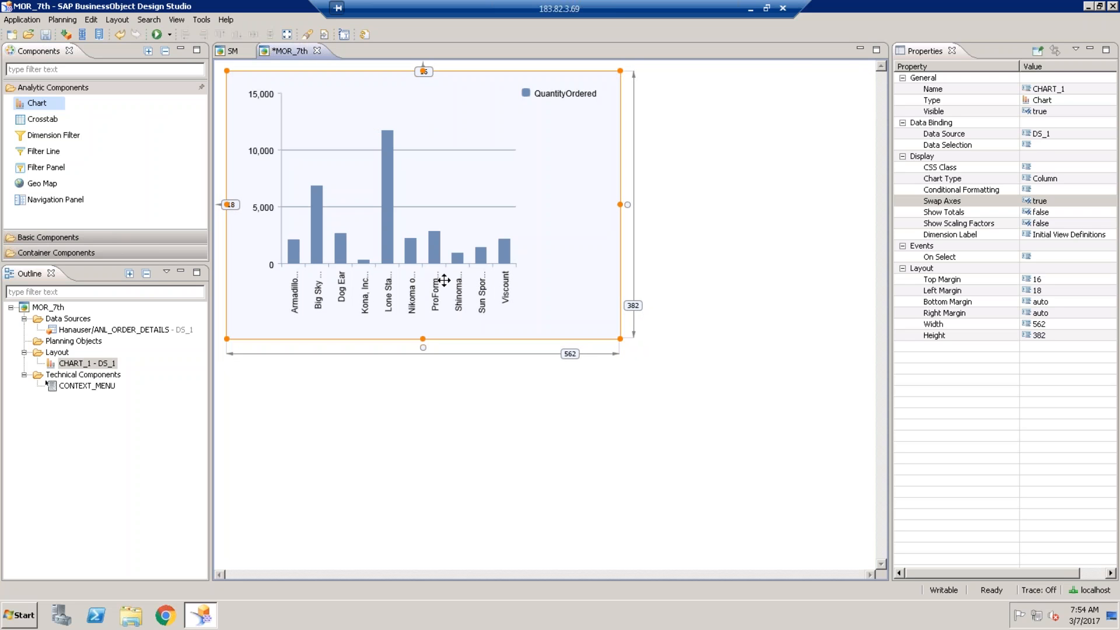
pyautogui.rightClick(130, 330)
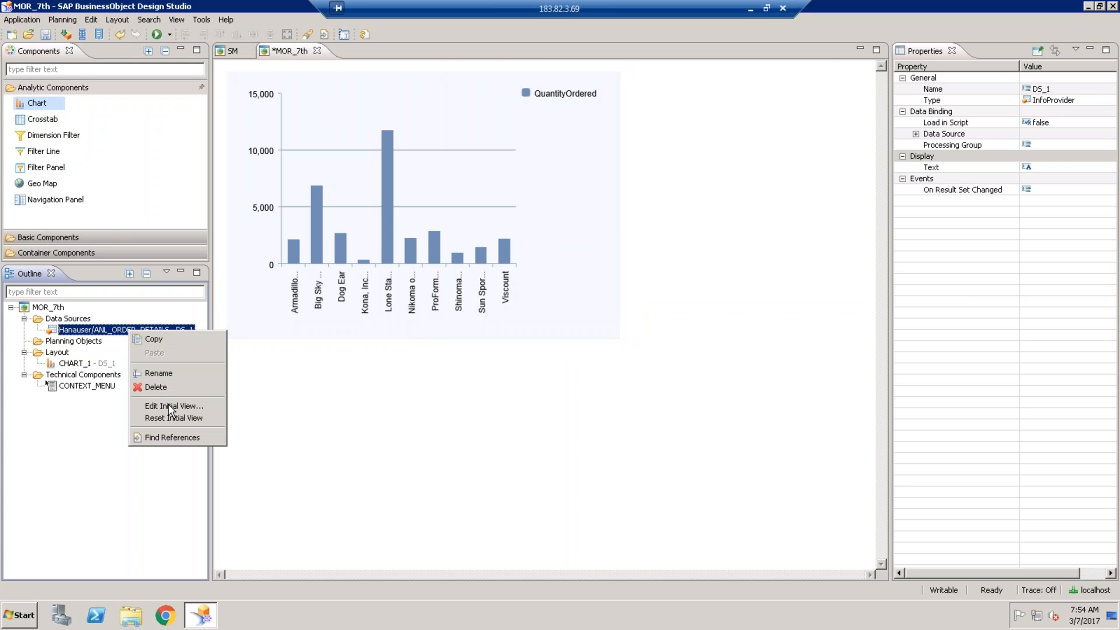
# - Check DS_1's initial view without changes, then select CHART_1's data selection property
pyautogui.click(169, 405)
pyautogui.click(407, 248)
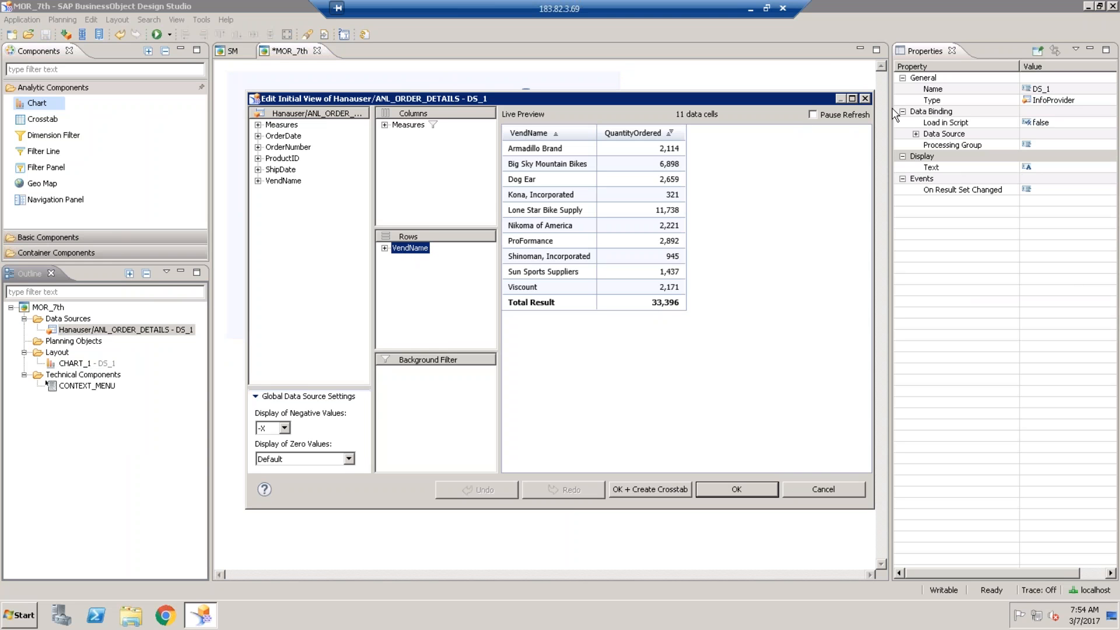
pyautogui.click(865, 99)
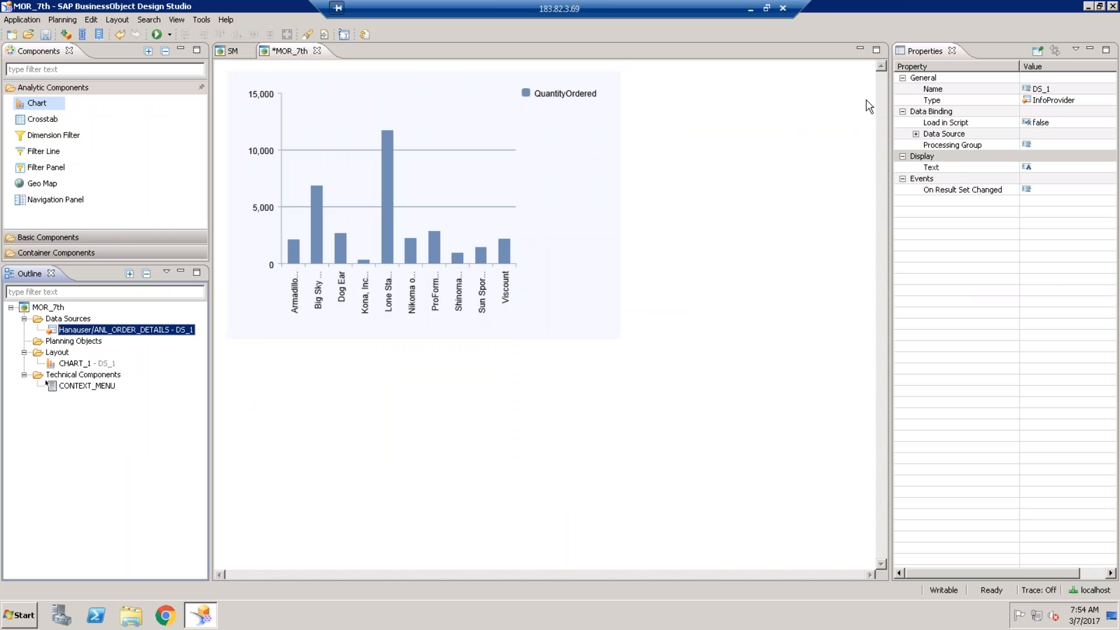
pyautogui.click(566, 146)
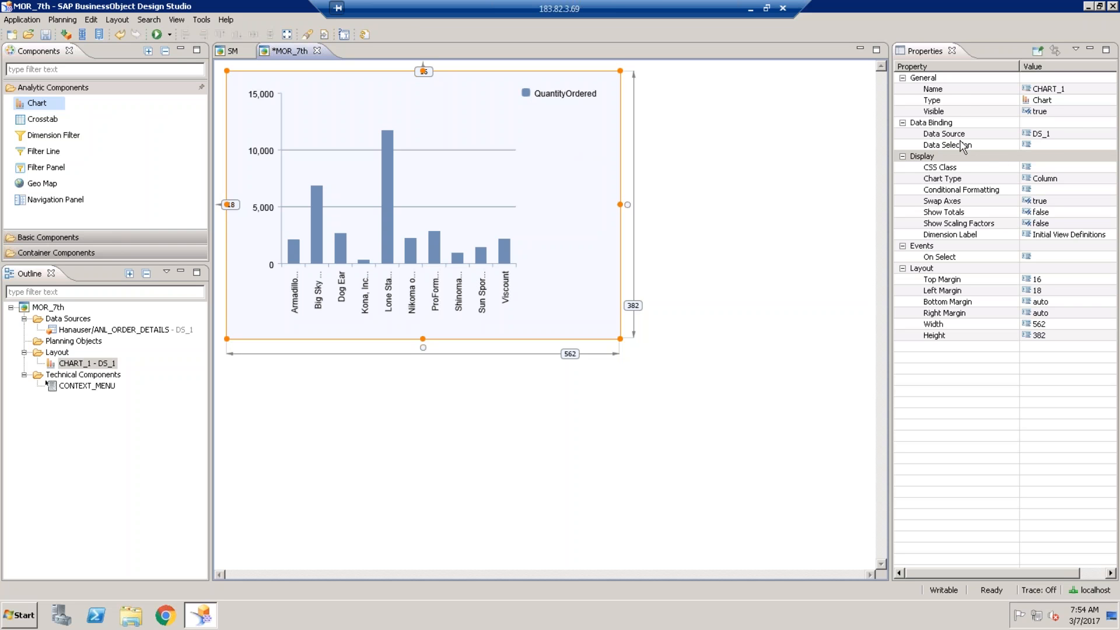
pyautogui.click(1073, 144)
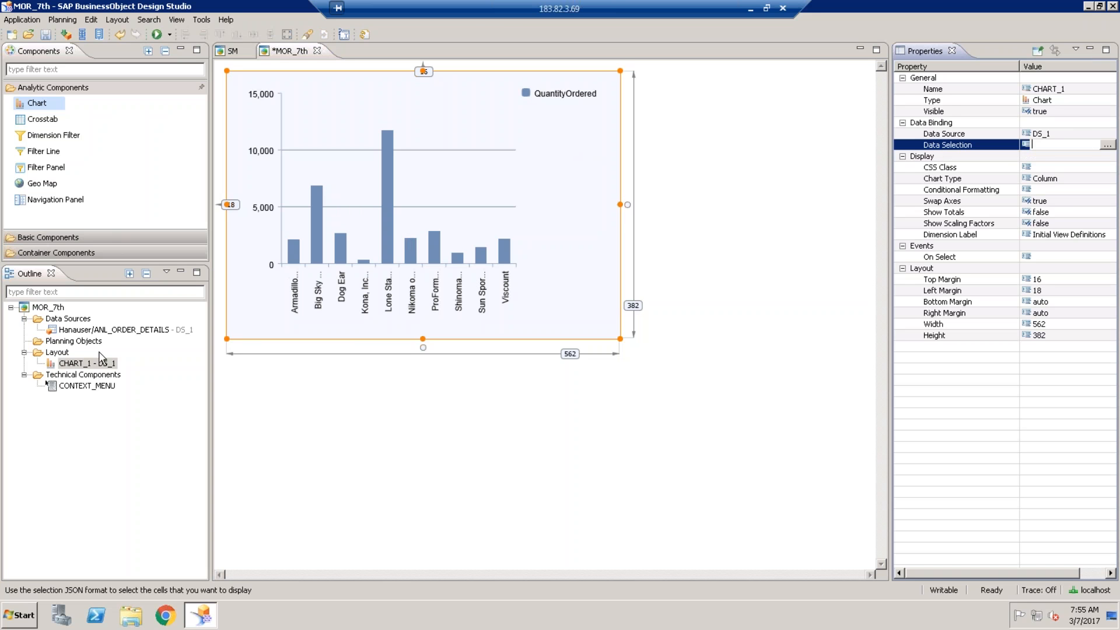
# - Add QuotedPrice to the measures in DS_1's initial view and apply it
pyautogui.click(102, 330)
pyautogui.rightClick(103, 332)
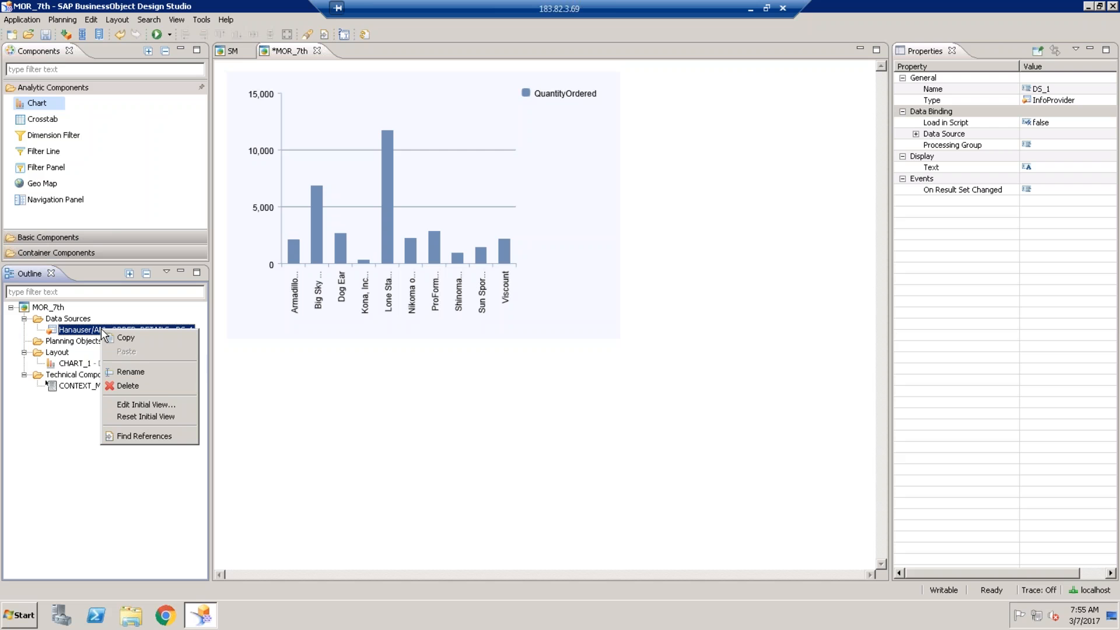
pyautogui.click(163, 404)
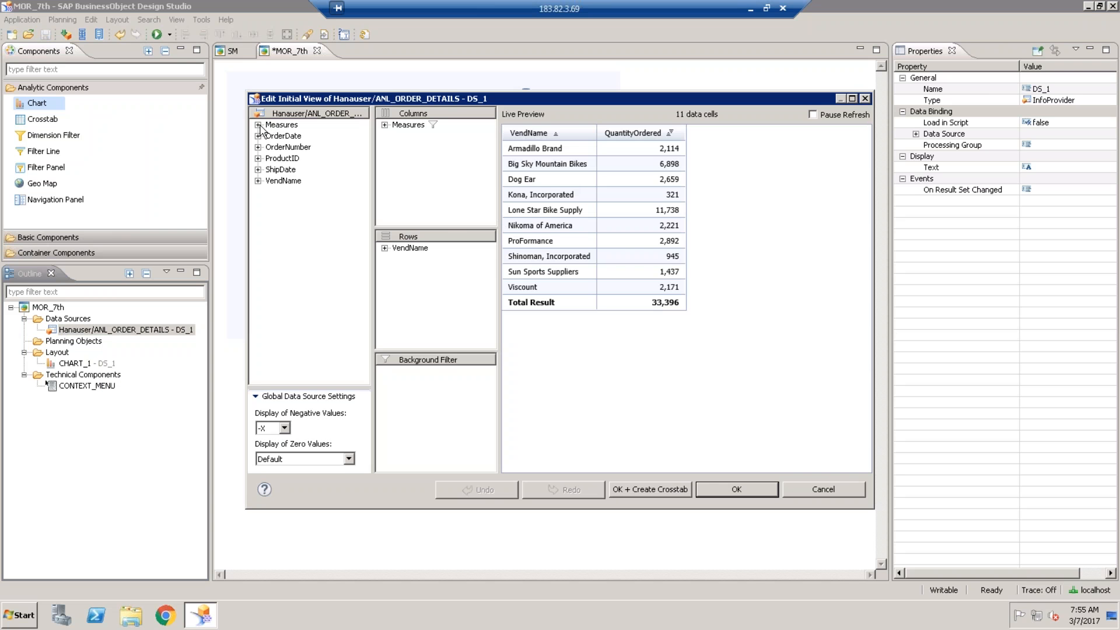
pyautogui.doubleClick(281, 125)
pyautogui.click(289, 147)
pyautogui.click(309, 151)
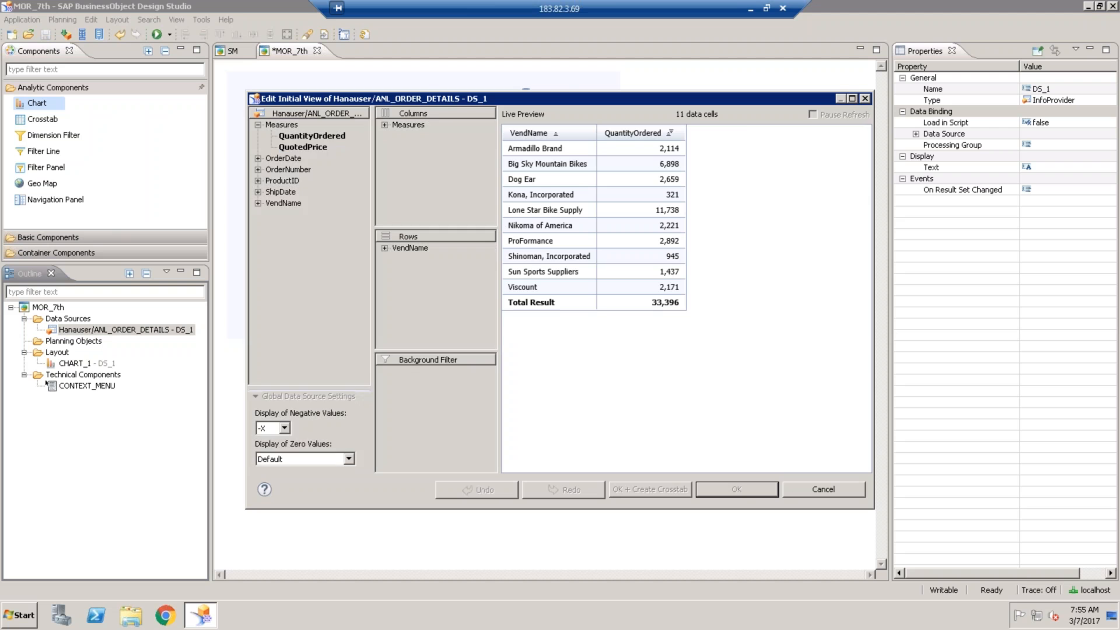
pyautogui.click(736, 490)
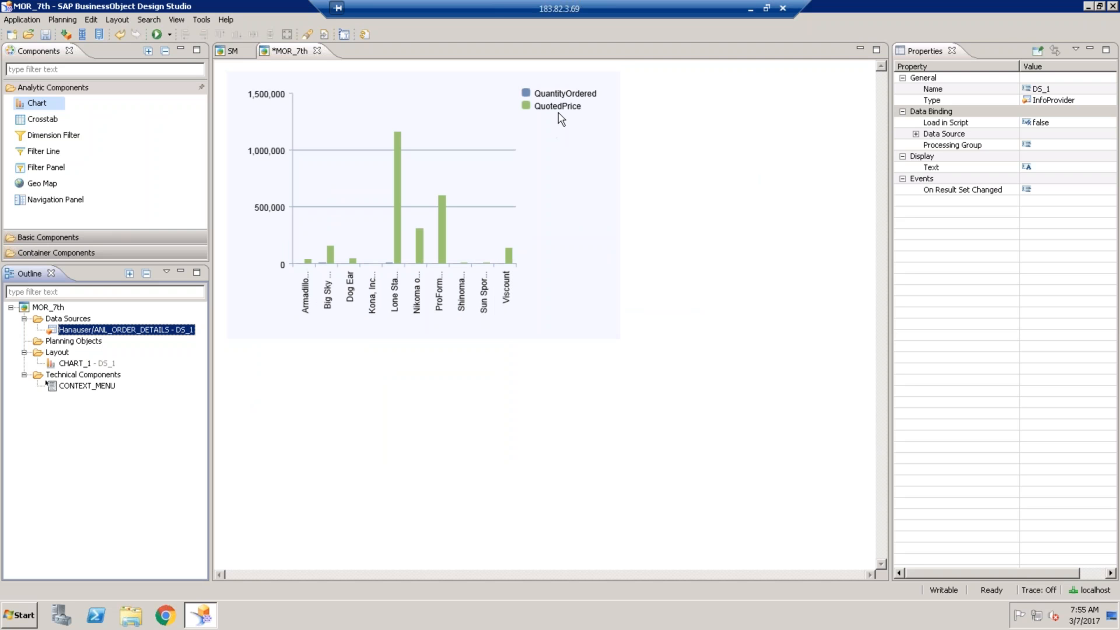
# - Open CHART_1's data selection window and confirm charting only QuantityOrdered
pyautogui.click(485, 167)
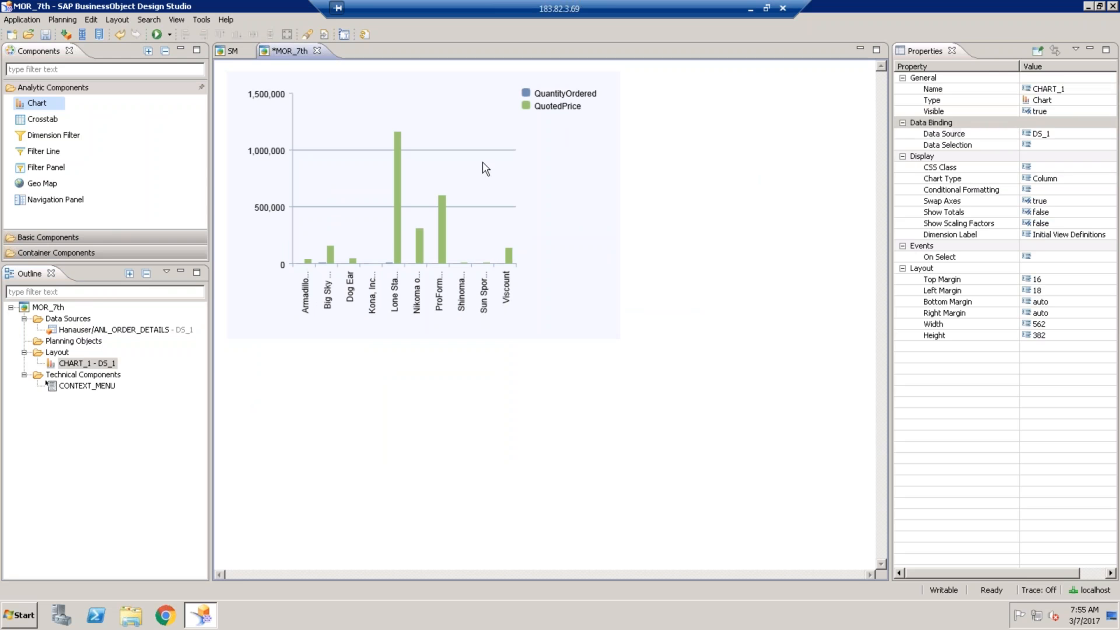
pyautogui.click(1086, 145)
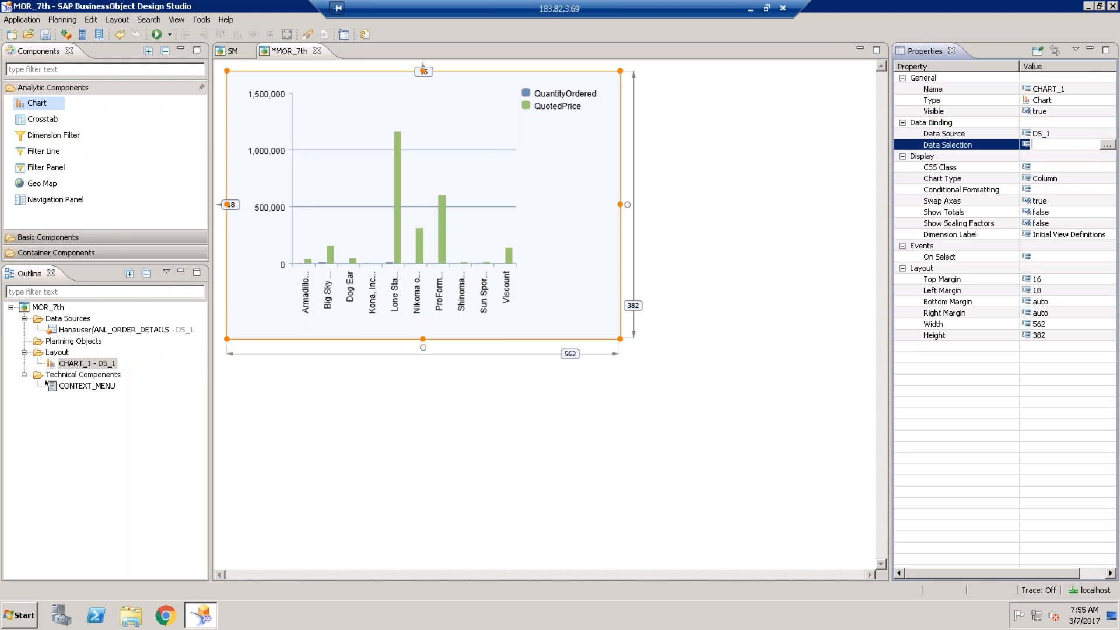
pyautogui.click(1105, 145)
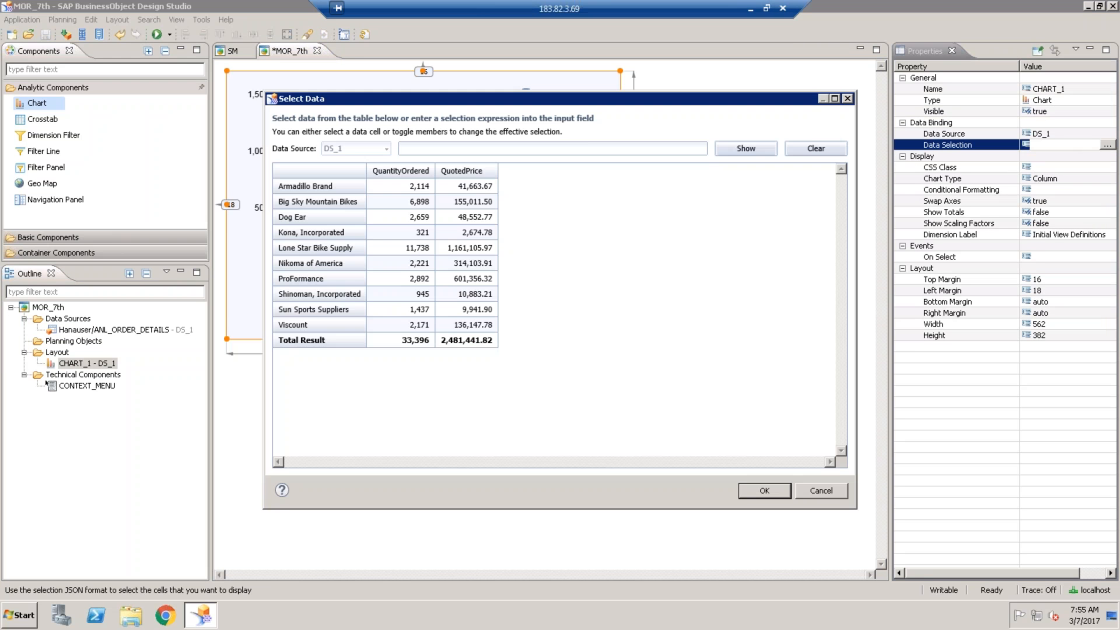
pyautogui.moveTo(572, 101); pyautogui.dragTo(684, 194)
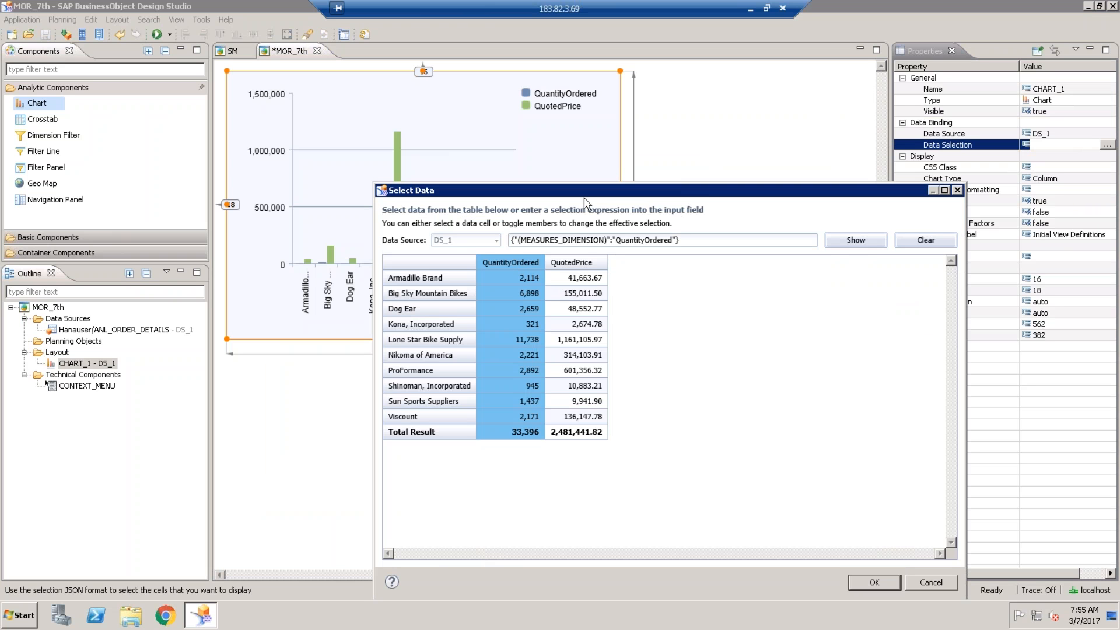
pyautogui.moveTo(593, 191); pyautogui.dragTo(688, 119)
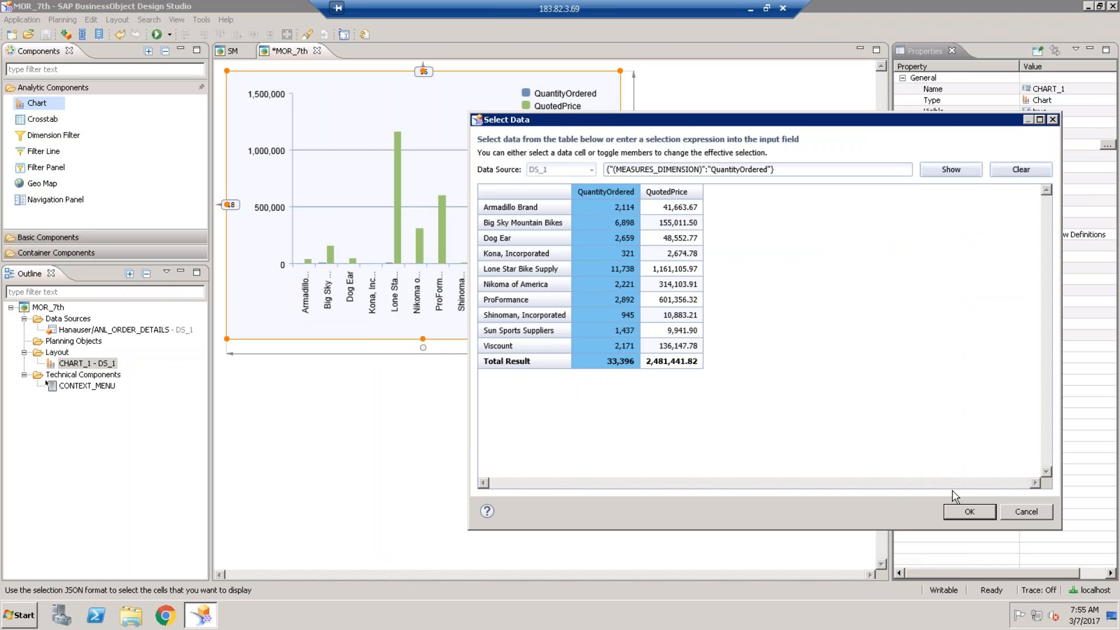
pyautogui.click(970, 512)
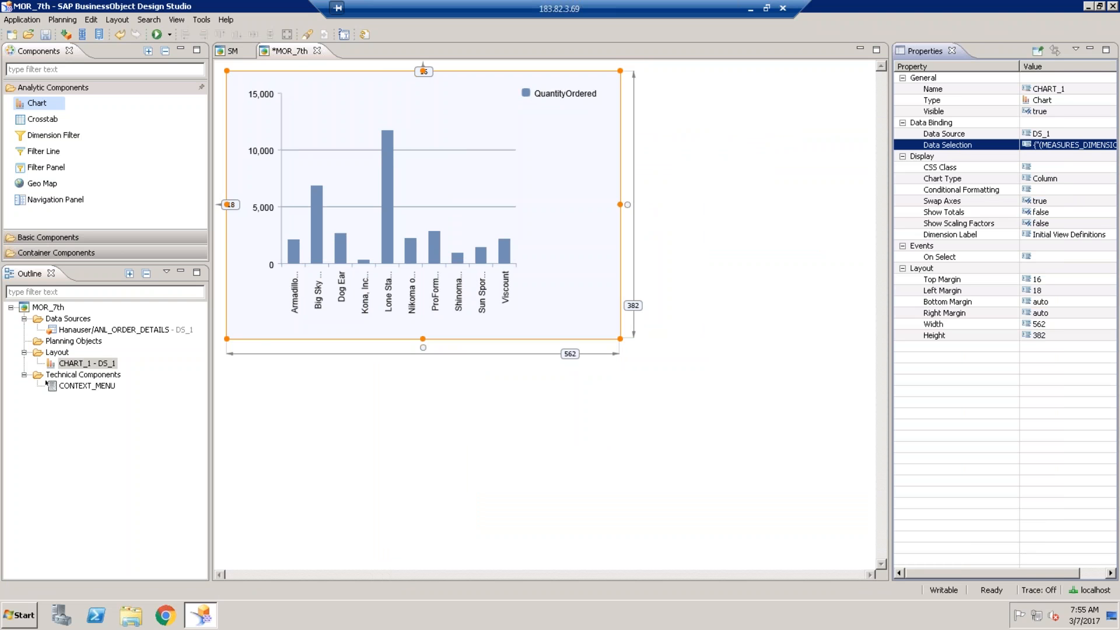
# - Change the chart's data selection to QuotedPrice, then reopen the selection window
pyautogui.click(1098, 145)
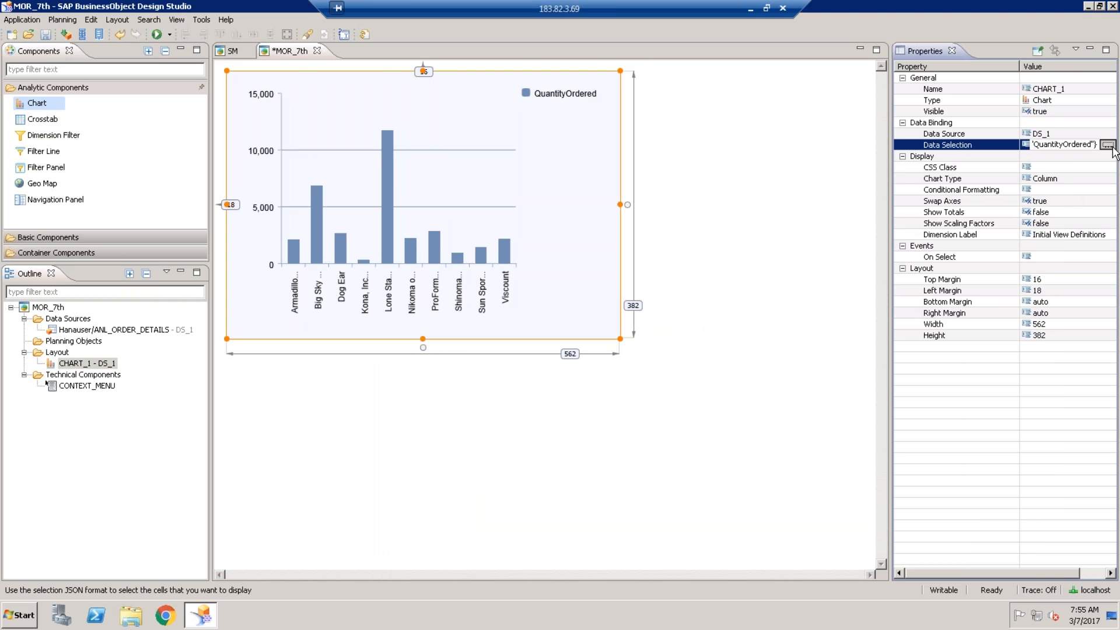
pyautogui.click(1109, 146)
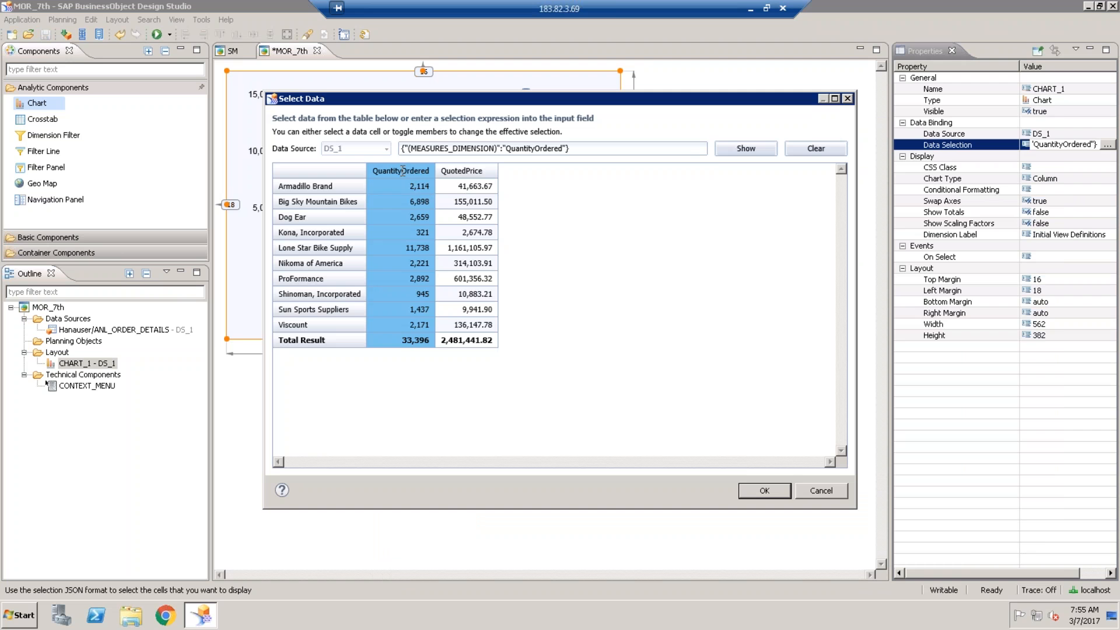
pyautogui.click(467, 170)
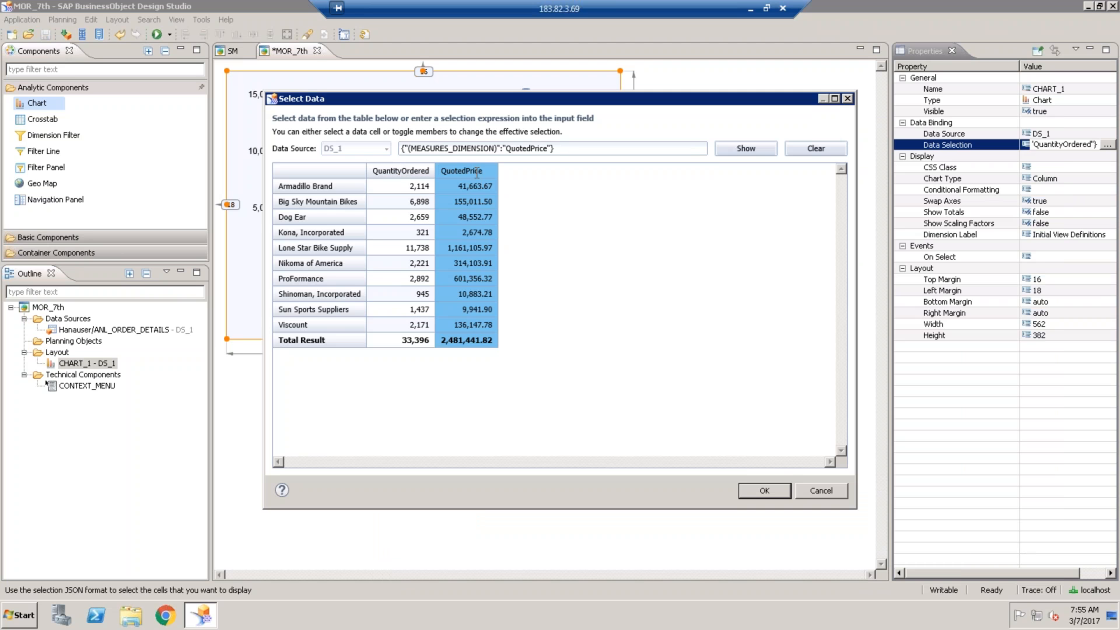
pyautogui.click(778, 489)
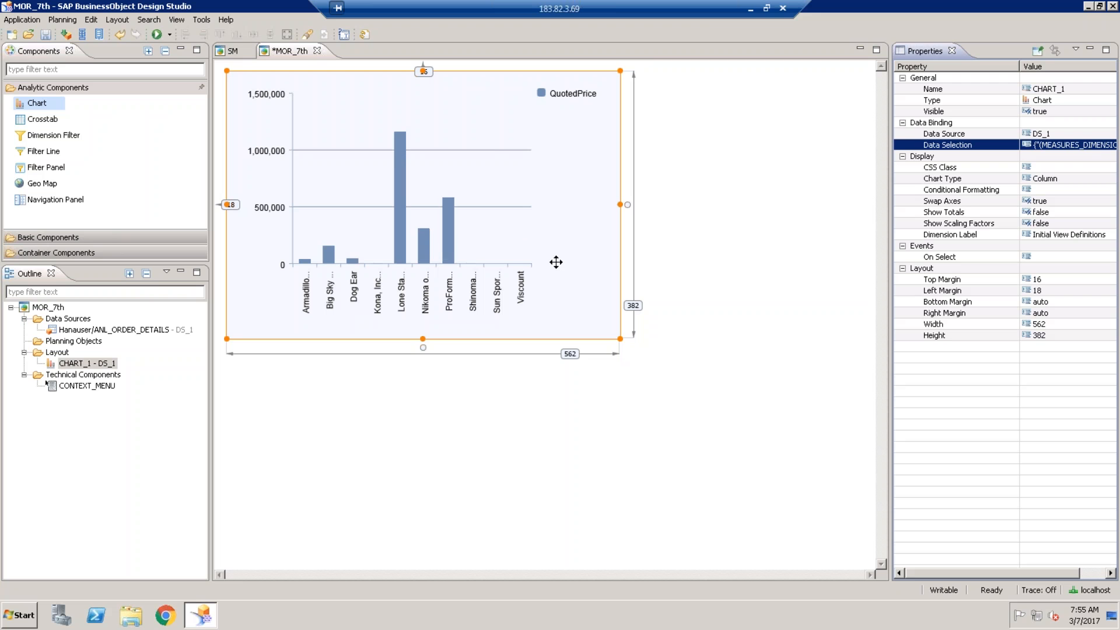
pyautogui.click(1088, 145)
pyautogui.click(1106, 144)
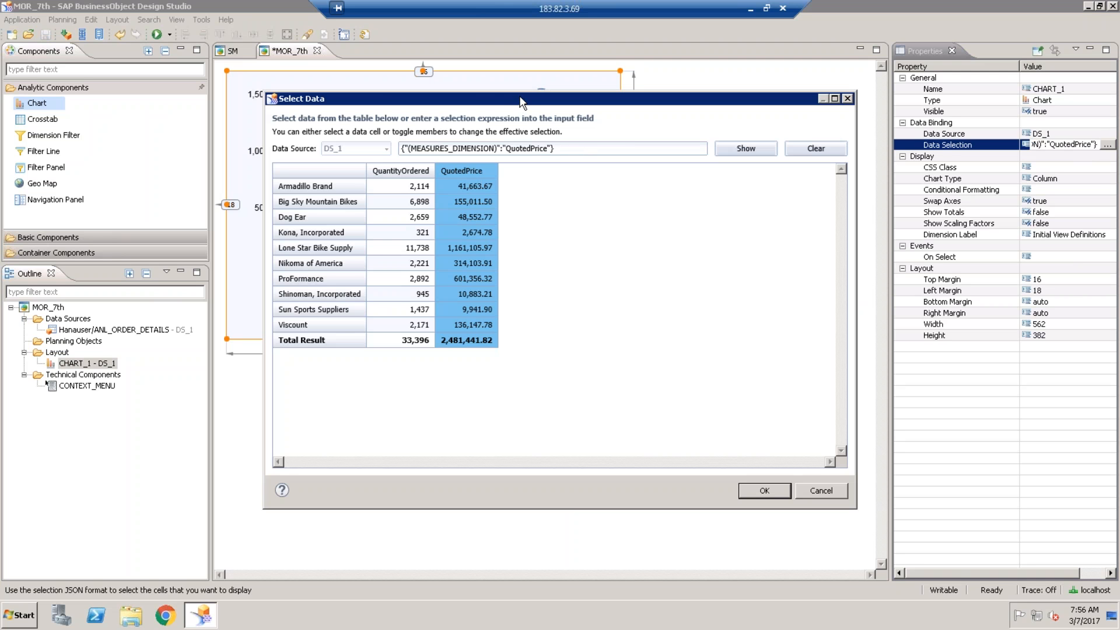
# - Chart QuantityOrdered only for Armadillo Brand, Big Sky, Dog Ear, ProFormance and Sun Sports Suppliers
pyautogui.moveTo(521, 103); pyautogui.dragTo(553, 106)
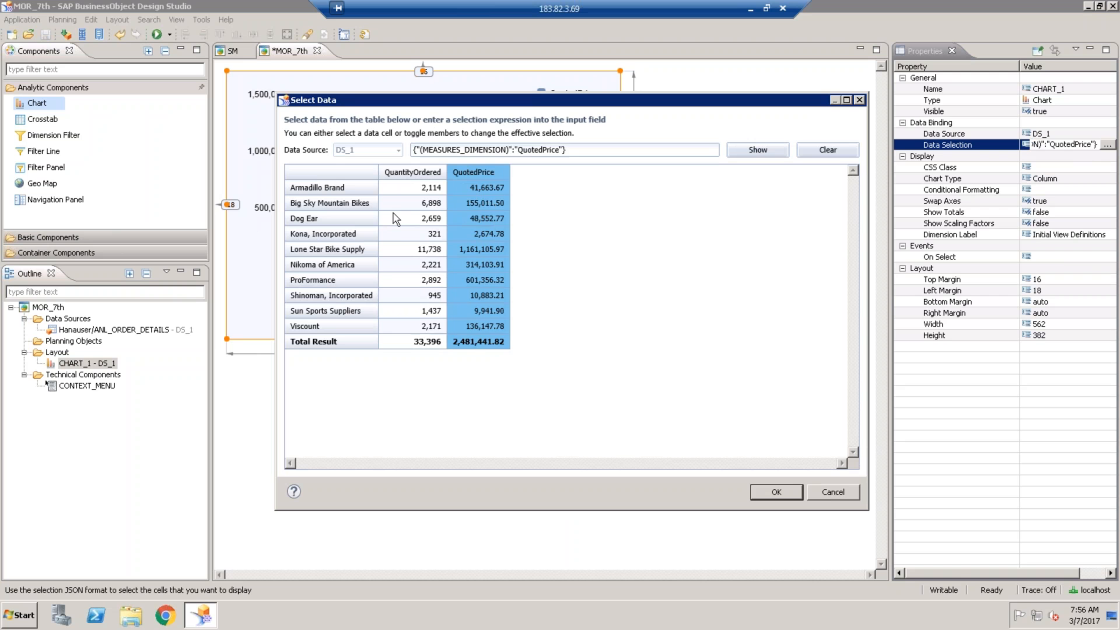
pyautogui.click(496, 174)
pyautogui.click(419, 174)
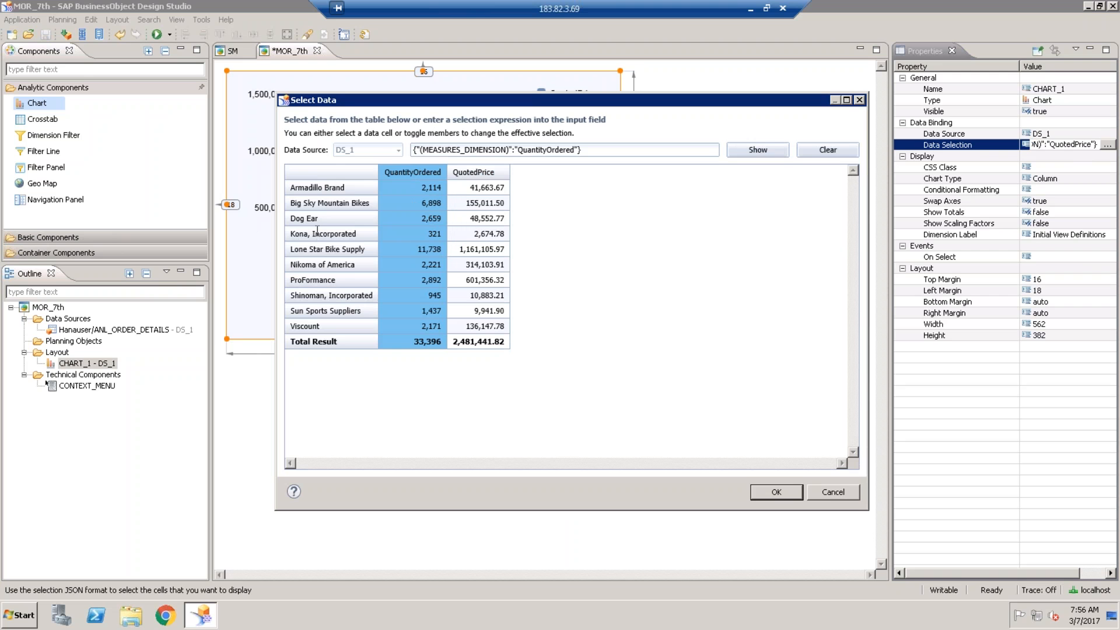
pyautogui.click(315, 188)
pyautogui.click(315, 203)
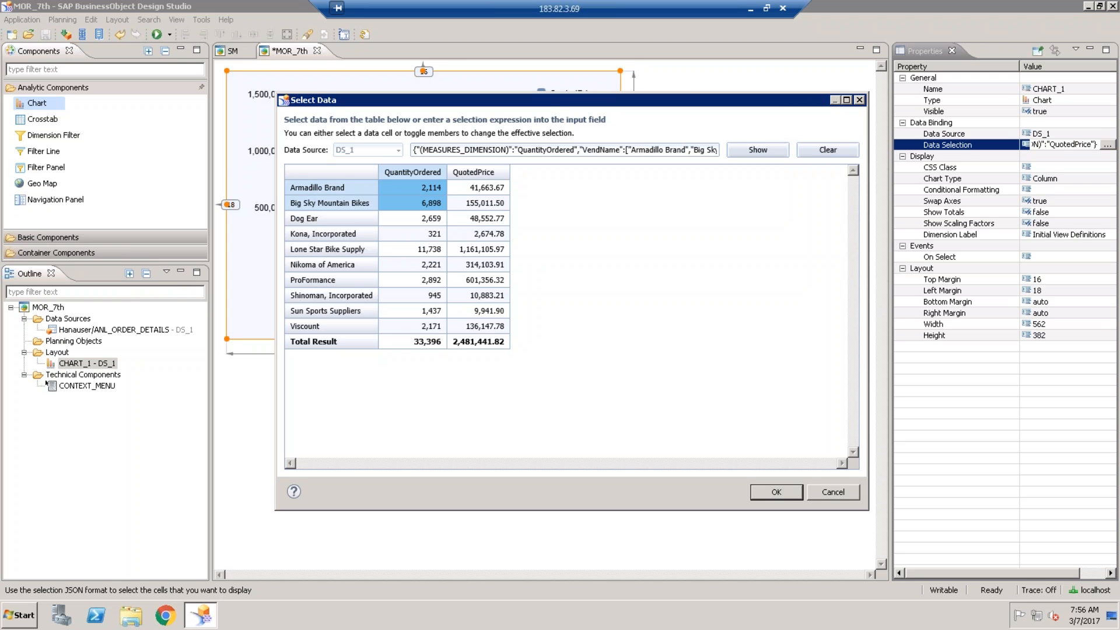
pyautogui.click(314, 218)
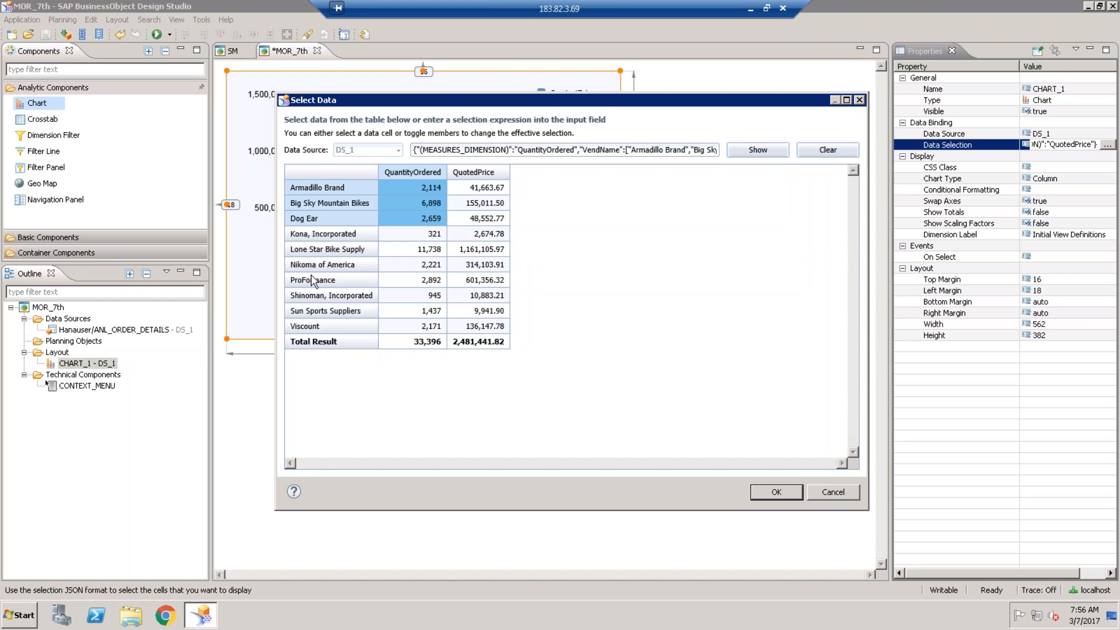
pyautogui.click(312, 280)
pyautogui.click(311, 311)
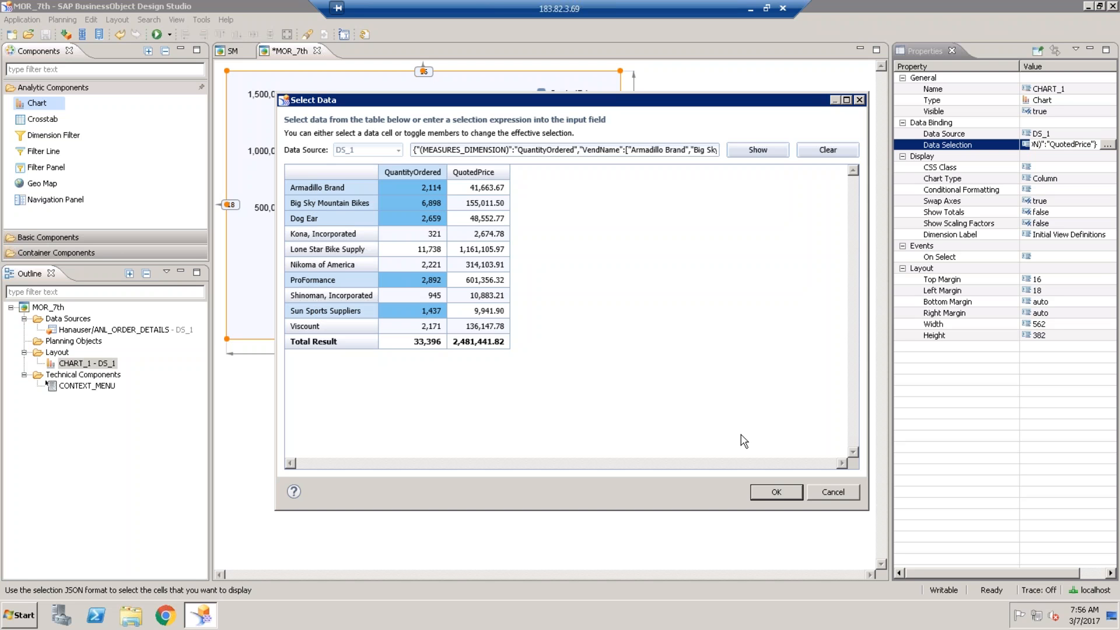
pyautogui.click(765, 491)
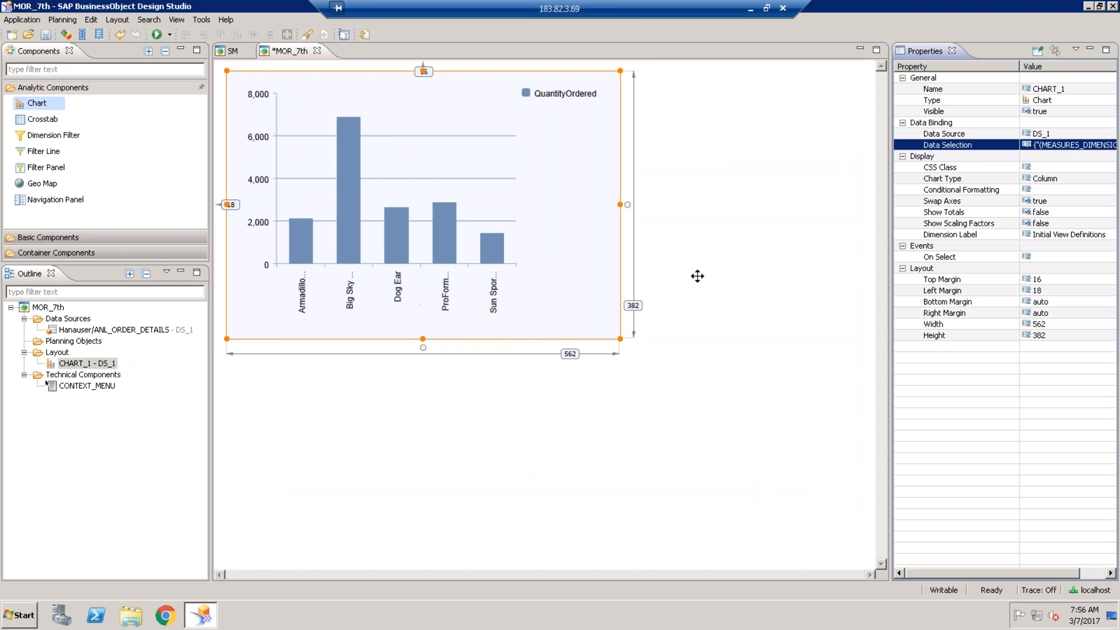
# - Clear CHART_1's existing five-vendor data selection
pyautogui.click(1106, 146)
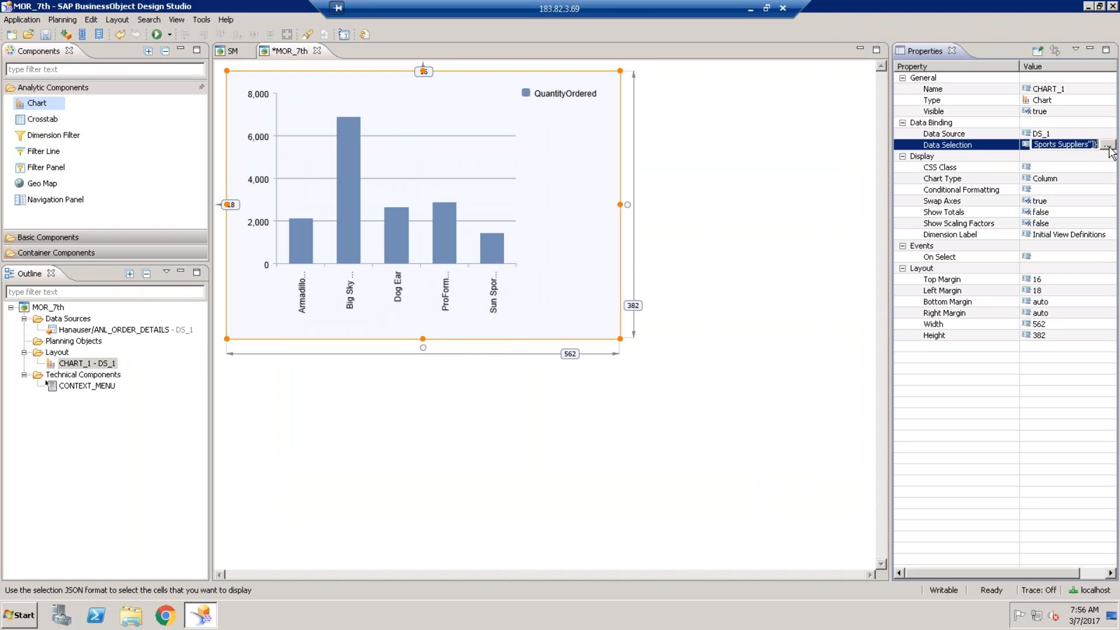
pyautogui.click(1107, 145)
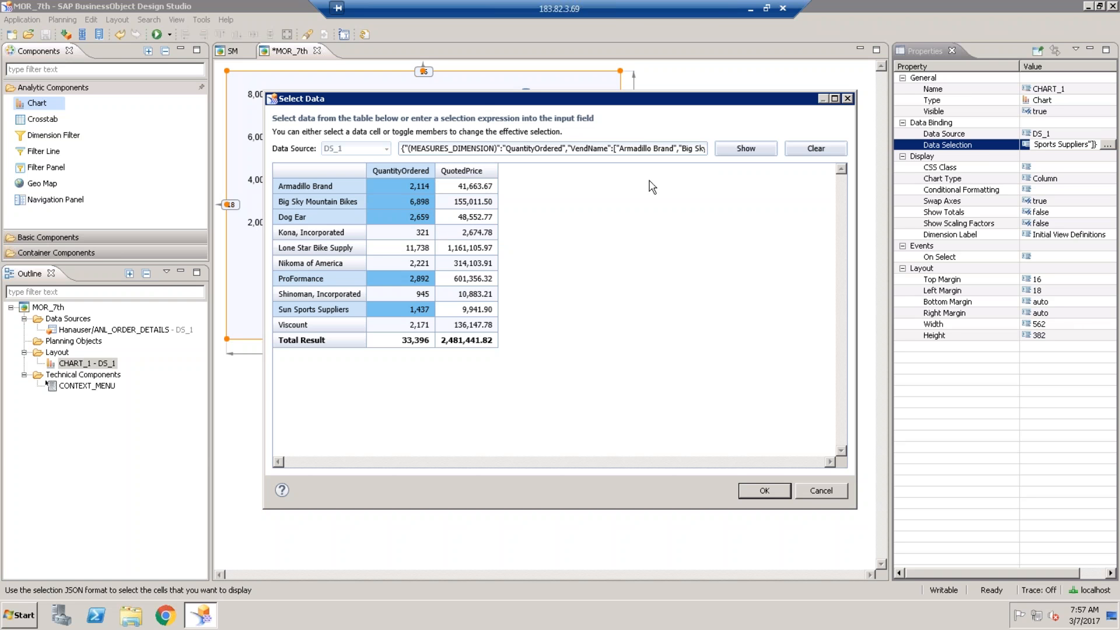
pyautogui.click(822, 150)
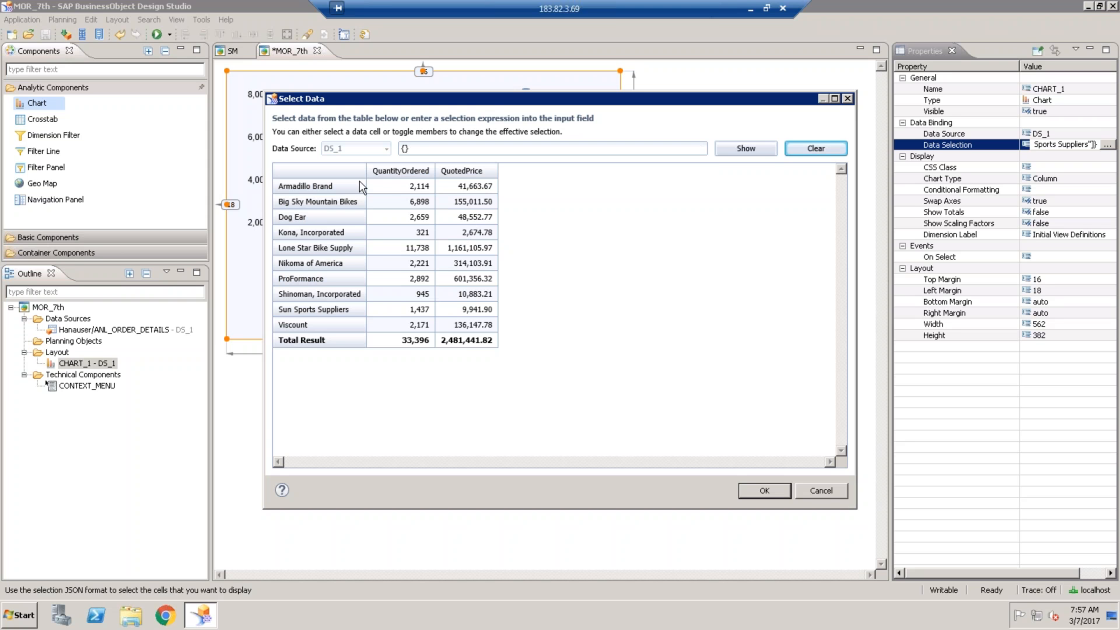
# - Select the whole QuantityOrdered column alone, without QuotedPrice, and apply it to the chart
pyautogui.click(390, 174)
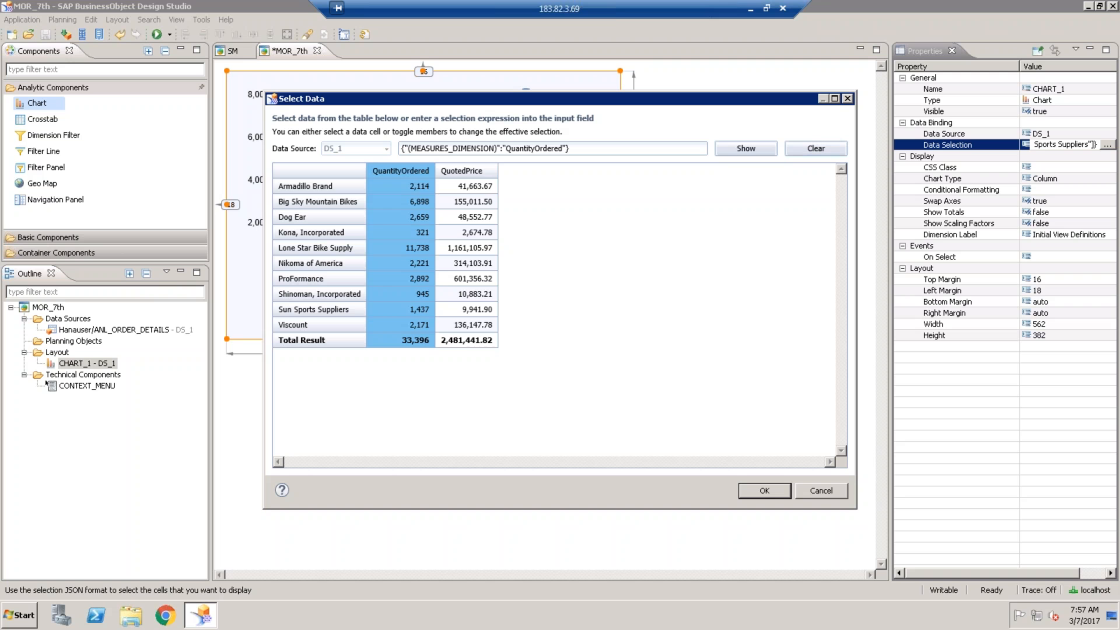
pyautogui.click(445, 175)
pyautogui.click(419, 175)
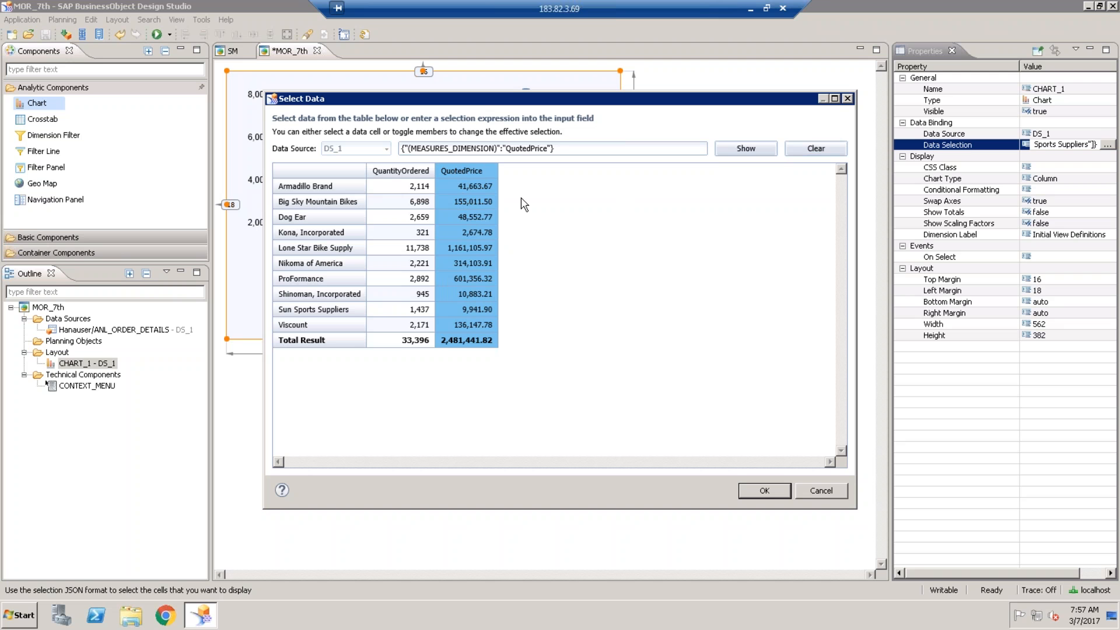
pyautogui.click(390, 170)
pyautogui.click(466, 170)
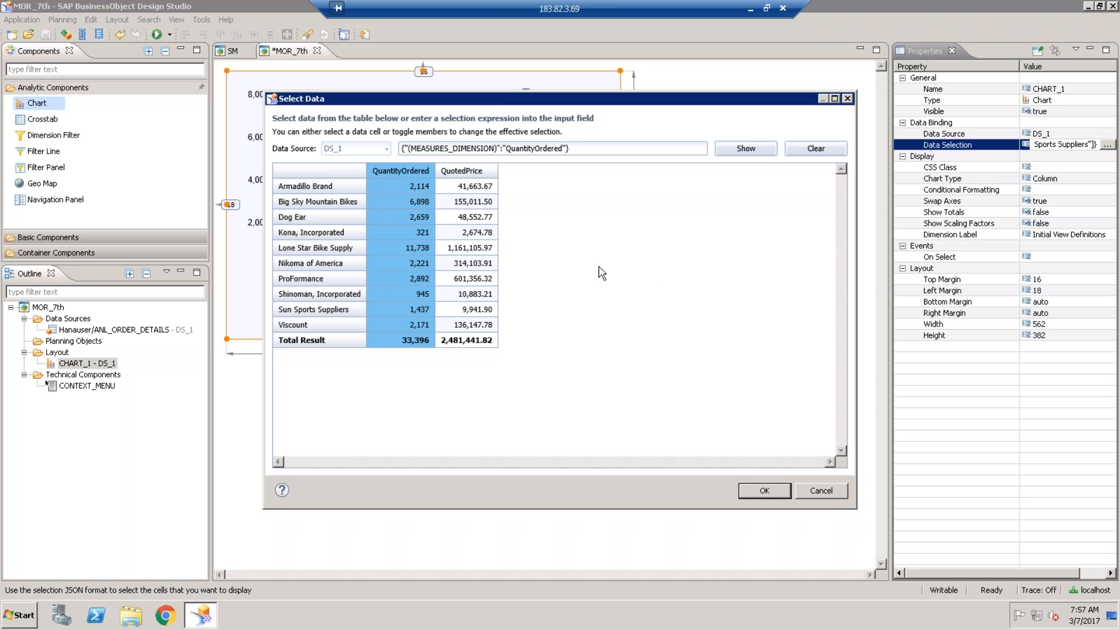
pyautogui.click(764, 490)
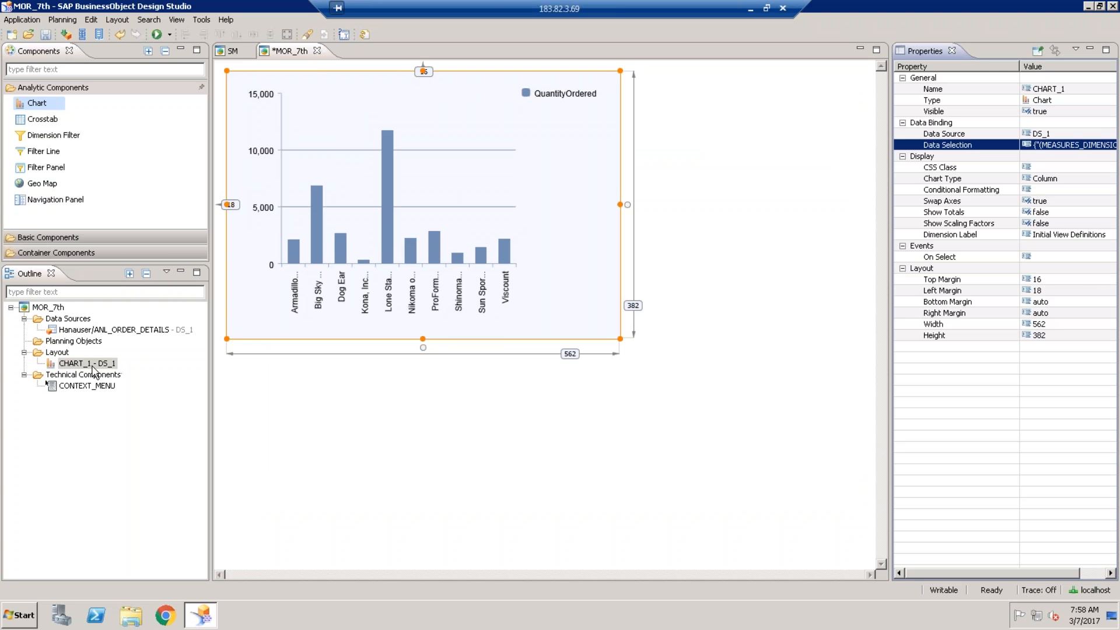
pyautogui.rightClick(94, 331)
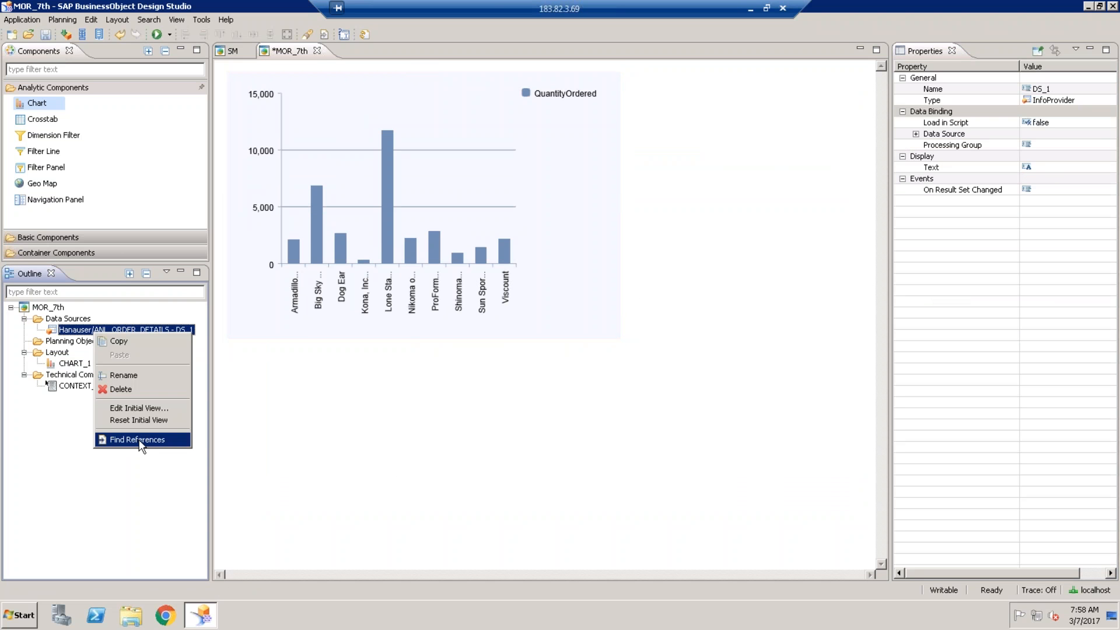
pyautogui.click(139, 407)
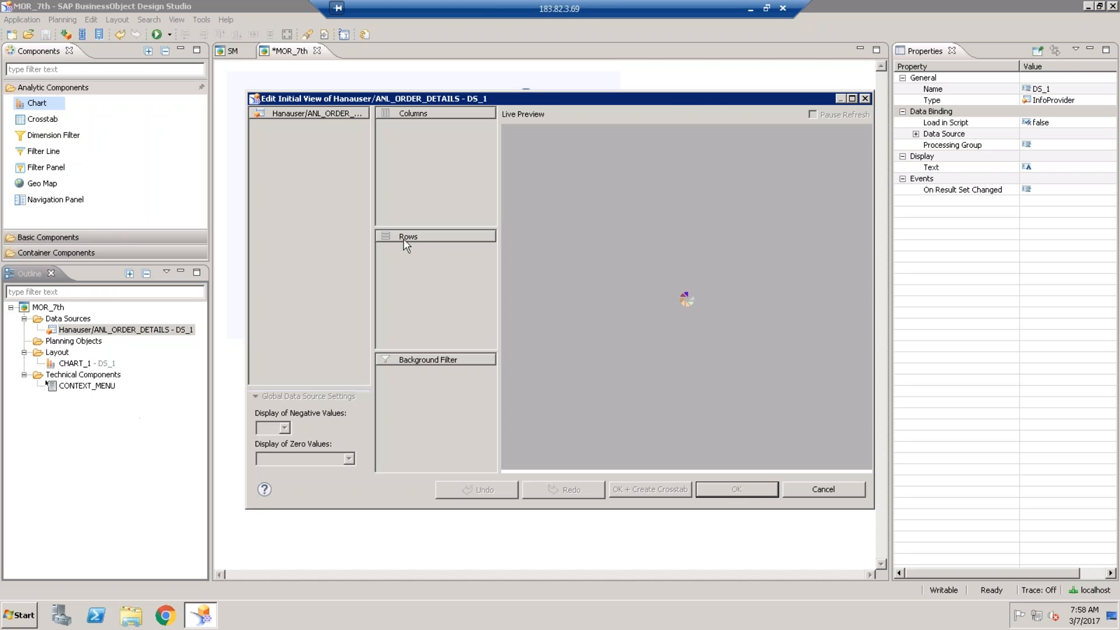
pyautogui.click(384, 125)
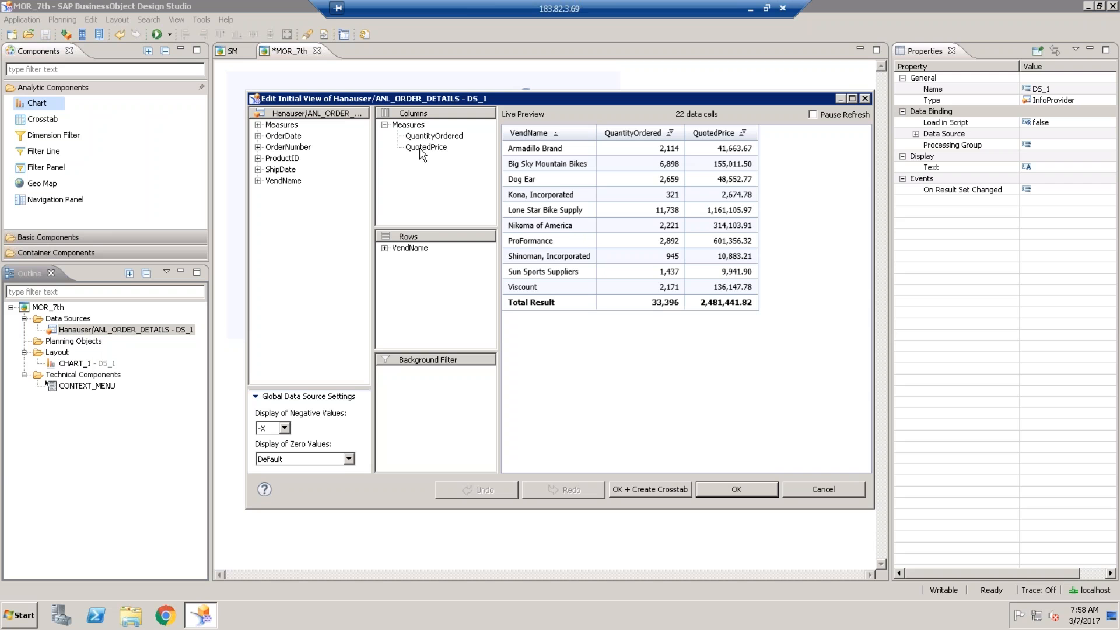
pyautogui.click(437, 150)
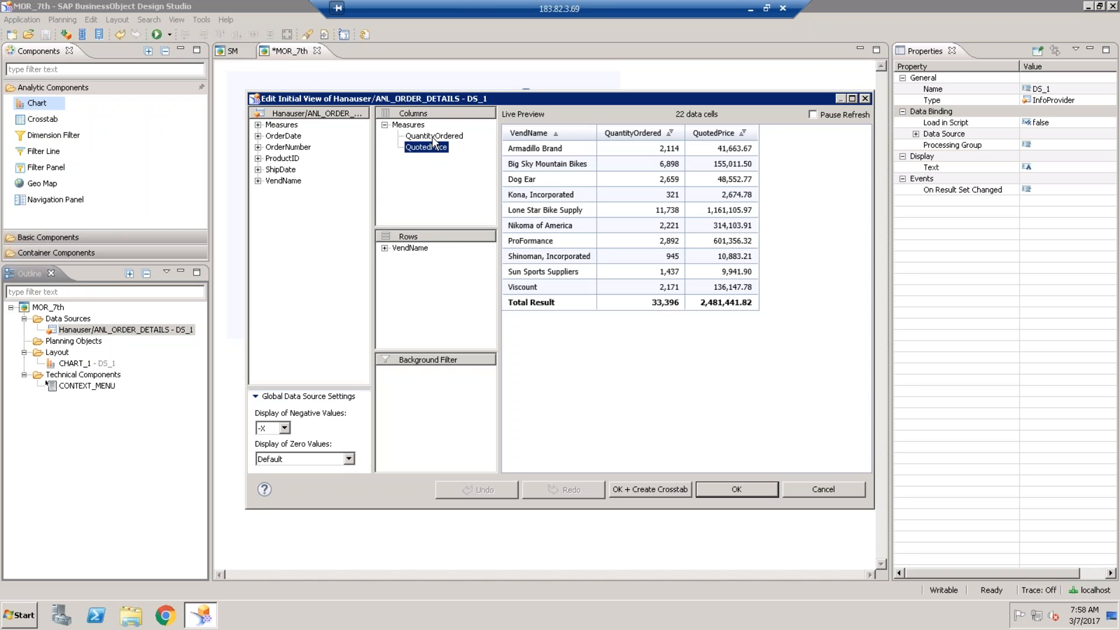
pyautogui.click(433, 139)
pyautogui.click(435, 149)
pyautogui.click(555, 133)
pyautogui.press('Return')
pyautogui.click(545, 133)
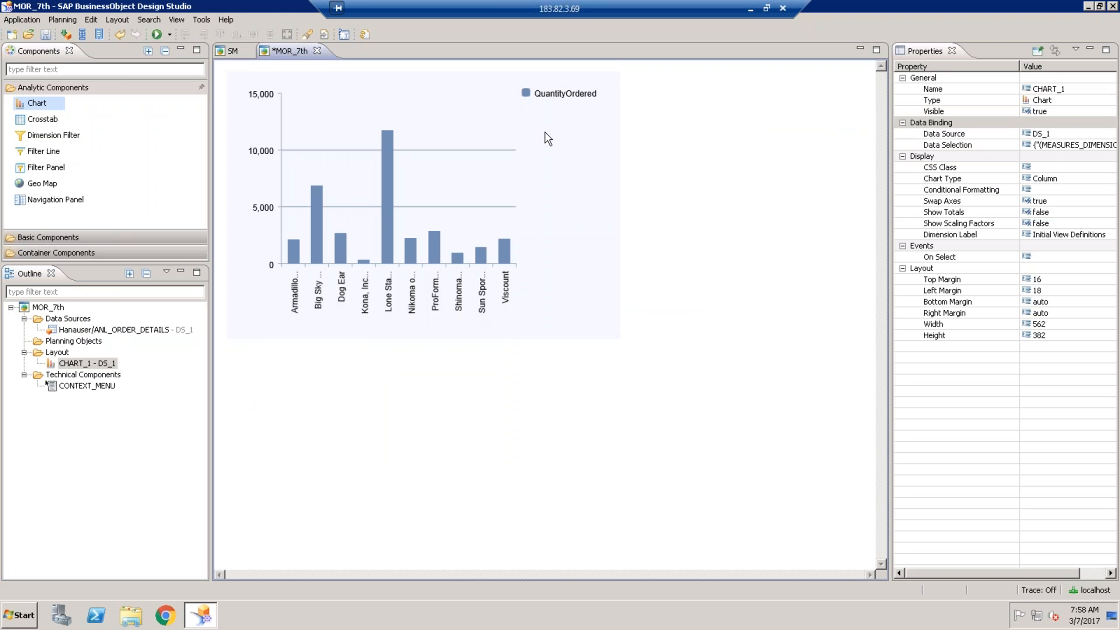
# - Reopen CHART_1's Select Data window, closing it once unchanged before opening it again
pyautogui.click(1064, 145)
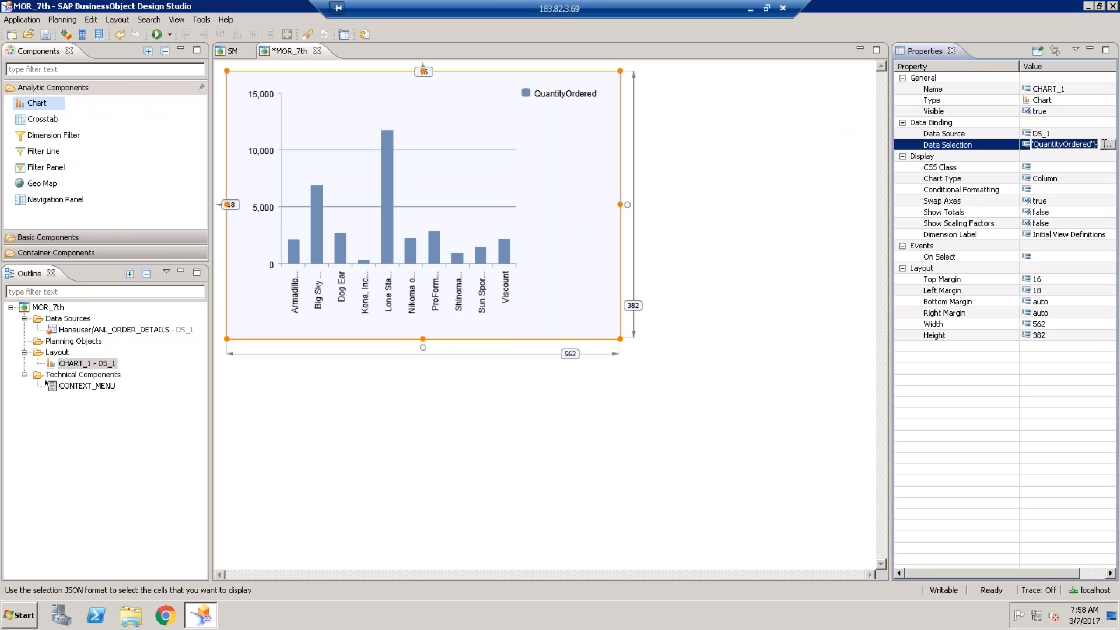
pyautogui.click(1107, 145)
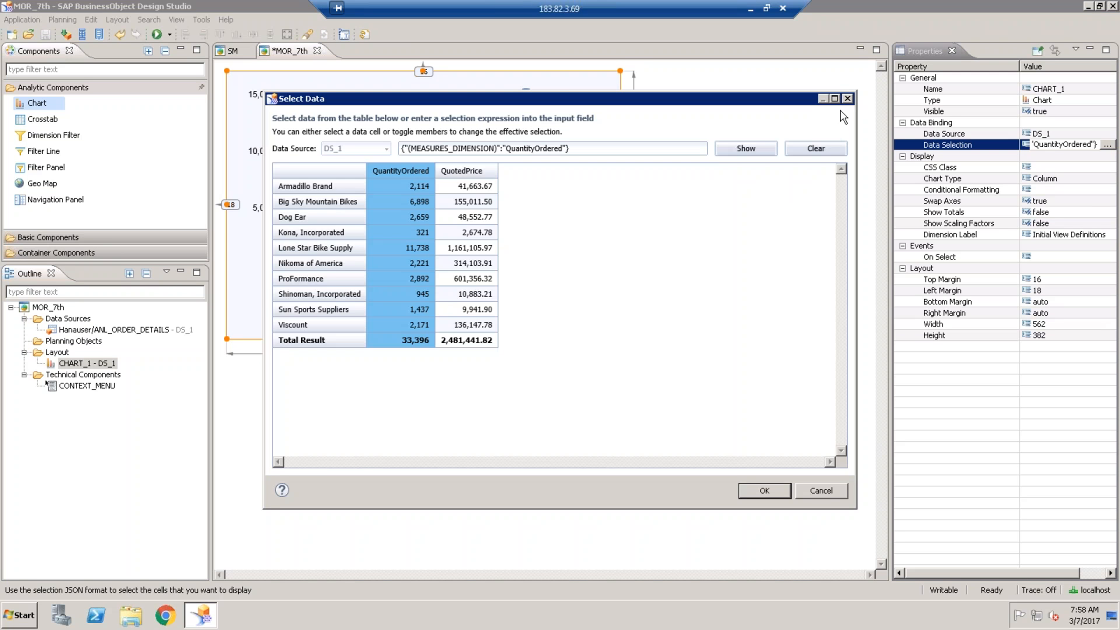
pyautogui.click(847, 99)
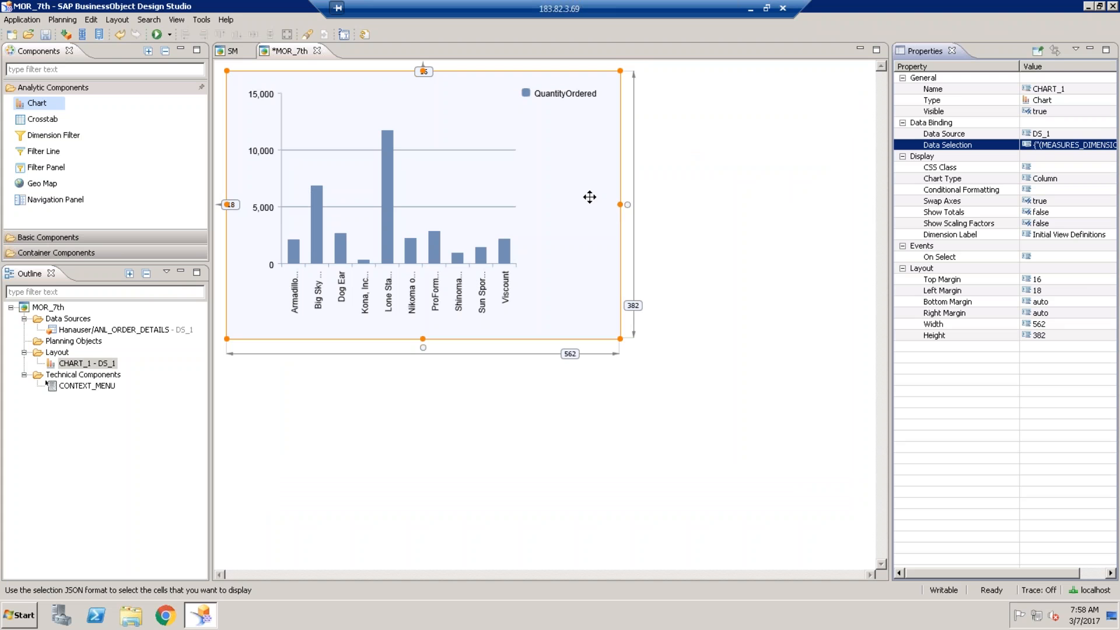
pyautogui.click(1089, 150)
pyautogui.click(1107, 146)
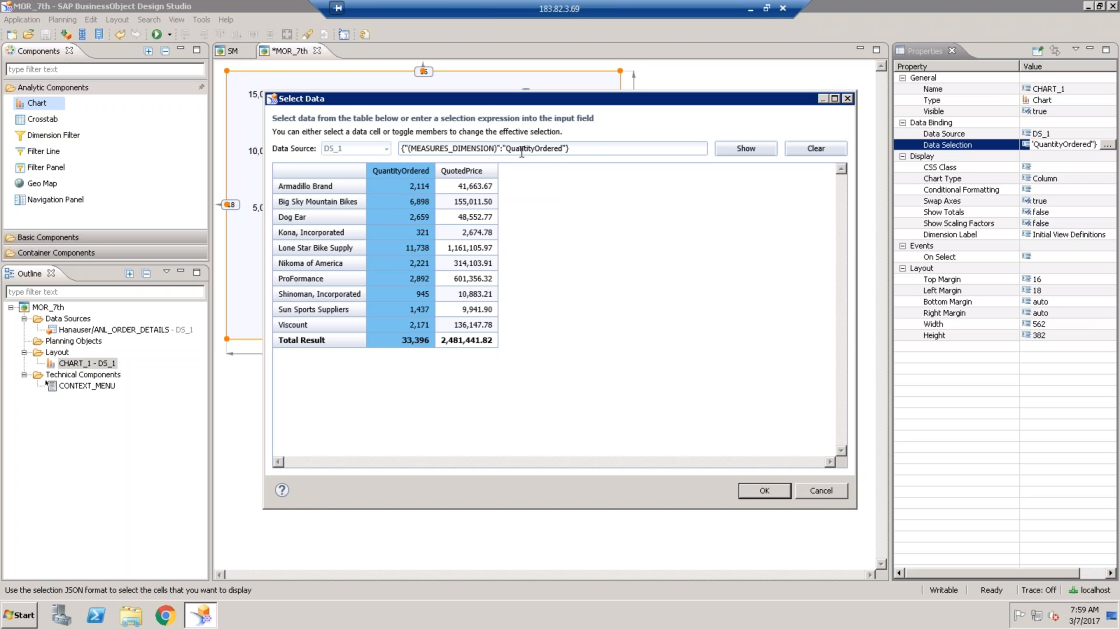
# - Select the whole data-selection expression and confirm it, binding CHART_1 to QuantityOrdered
pyautogui.moveTo(570, 148); pyautogui.dragTo(401, 148)
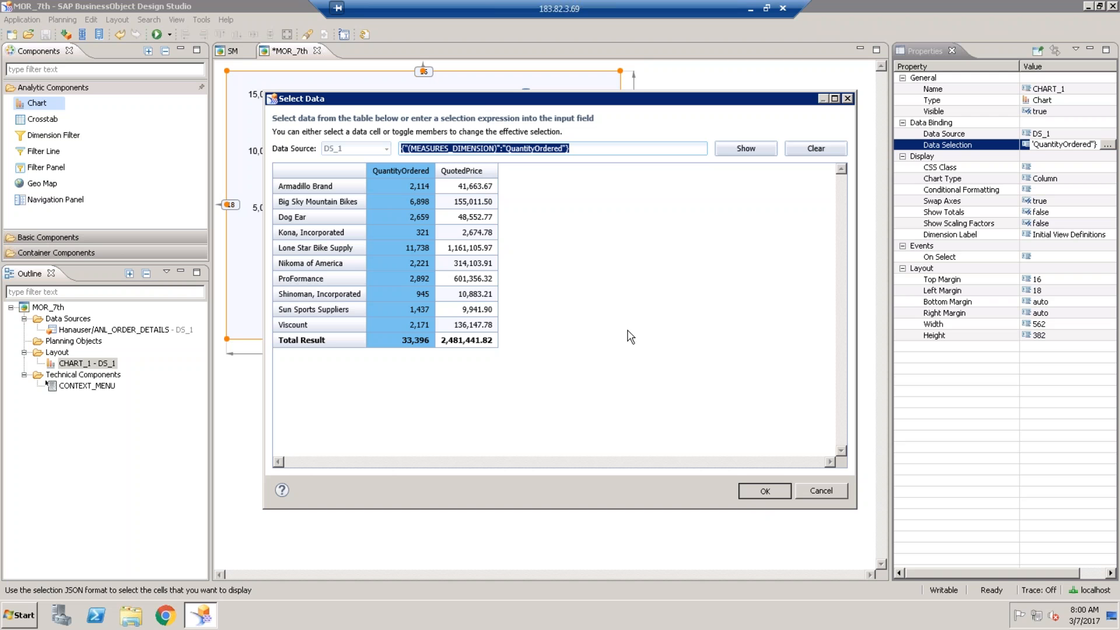
pyautogui.click(765, 492)
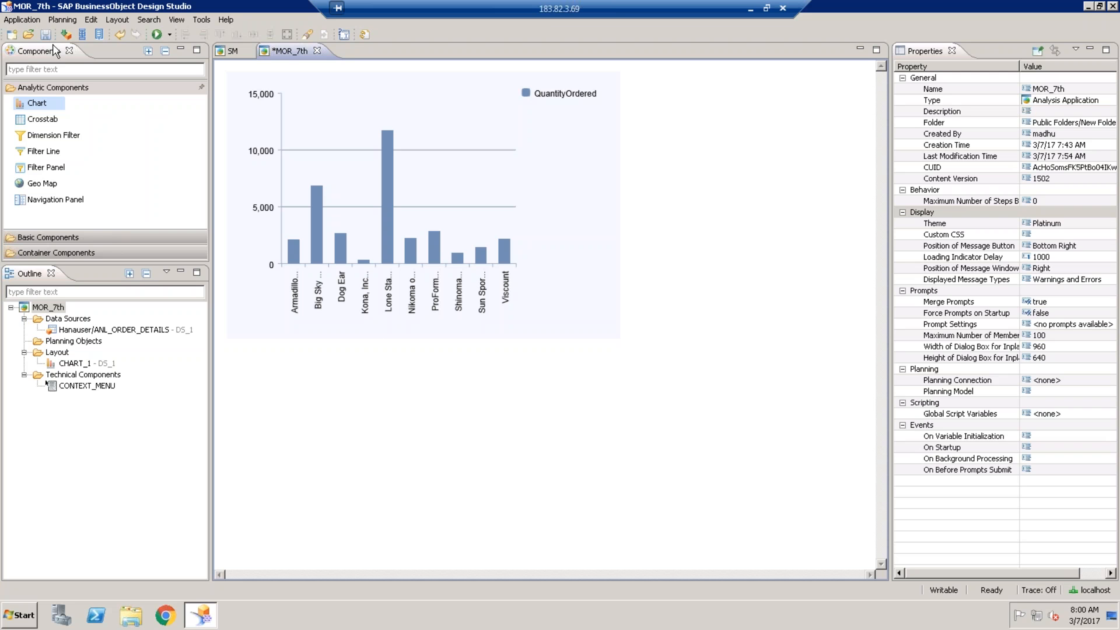
# - Save the application, select CHART_1 and change its chart type to Line
pyautogui.hotkey('ctrl', 's')
pyautogui.click(458, 146)
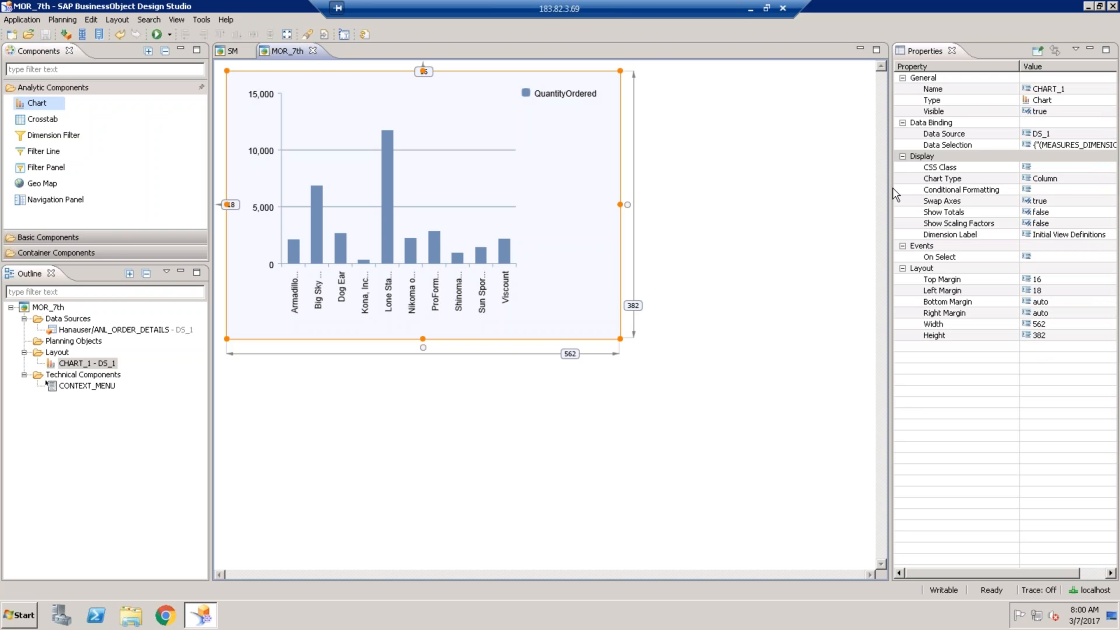
pyautogui.click(1062, 179)
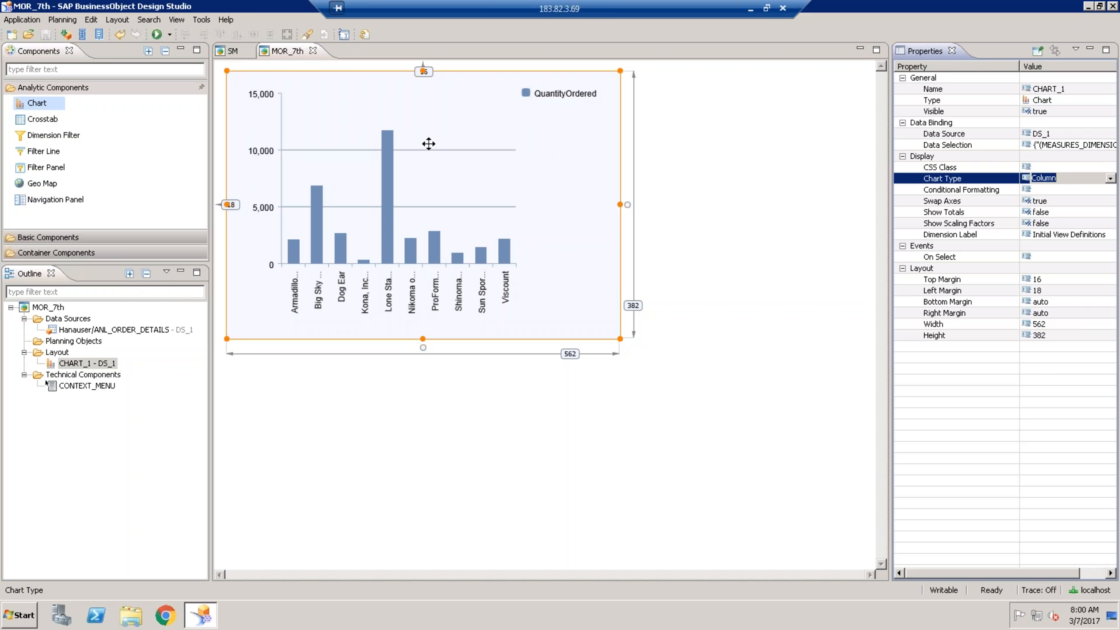
pyautogui.click(1111, 179)
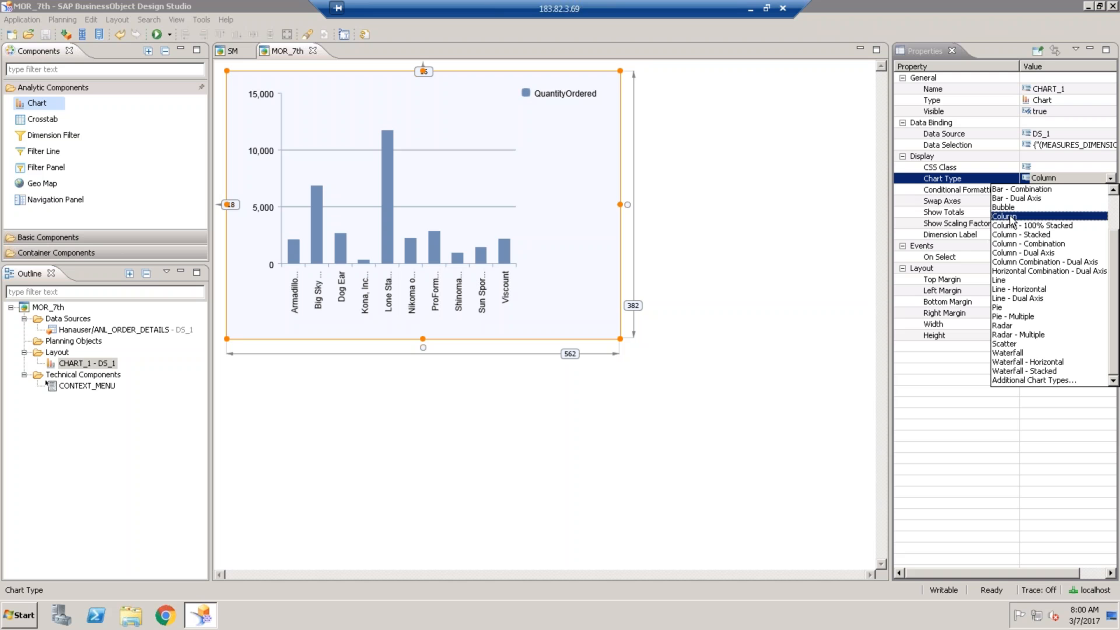
pyautogui.click(1009, 281)
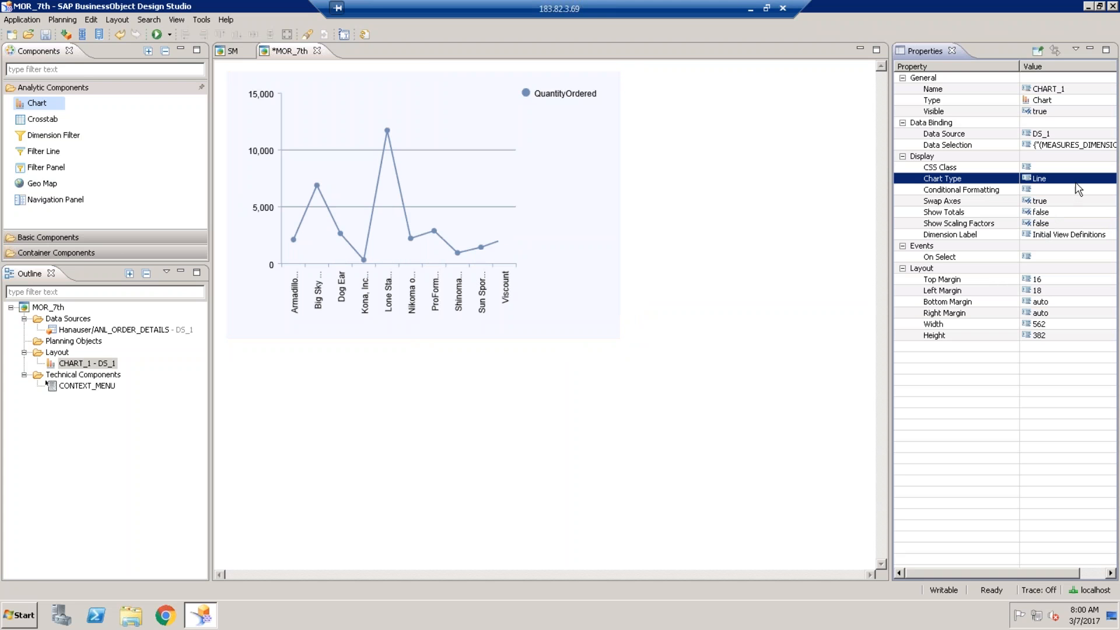
# - Change CHART_1's chart type to Pie, then reopen and scroll the chart type list
pyautogui.click(1079, 179)
pyautogui.click(1110, 180)
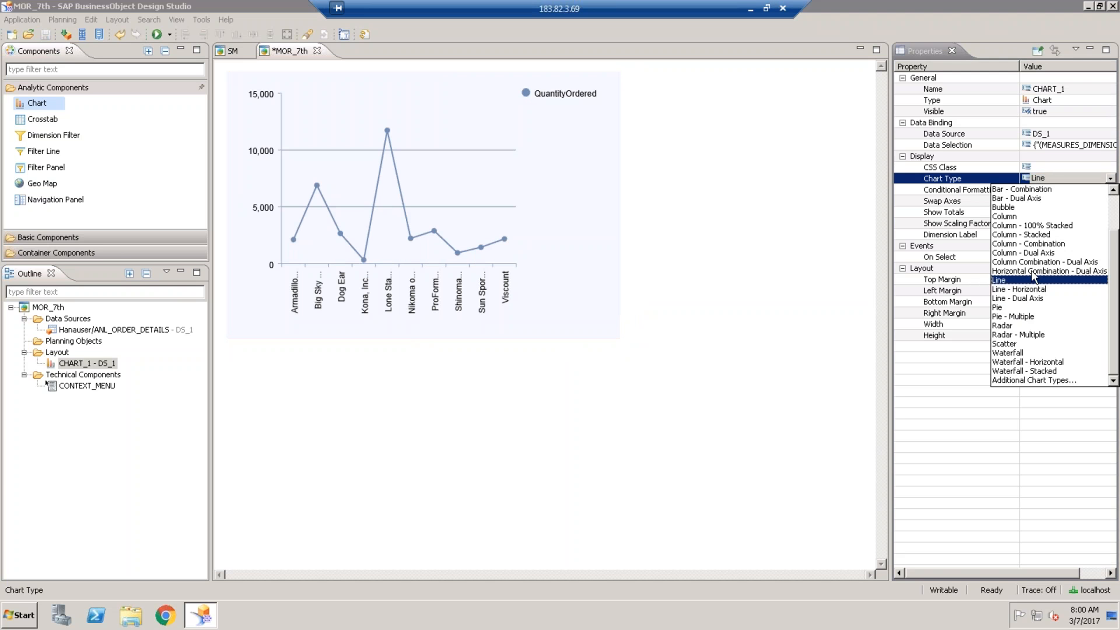
pyautogui.click(1008, 310)
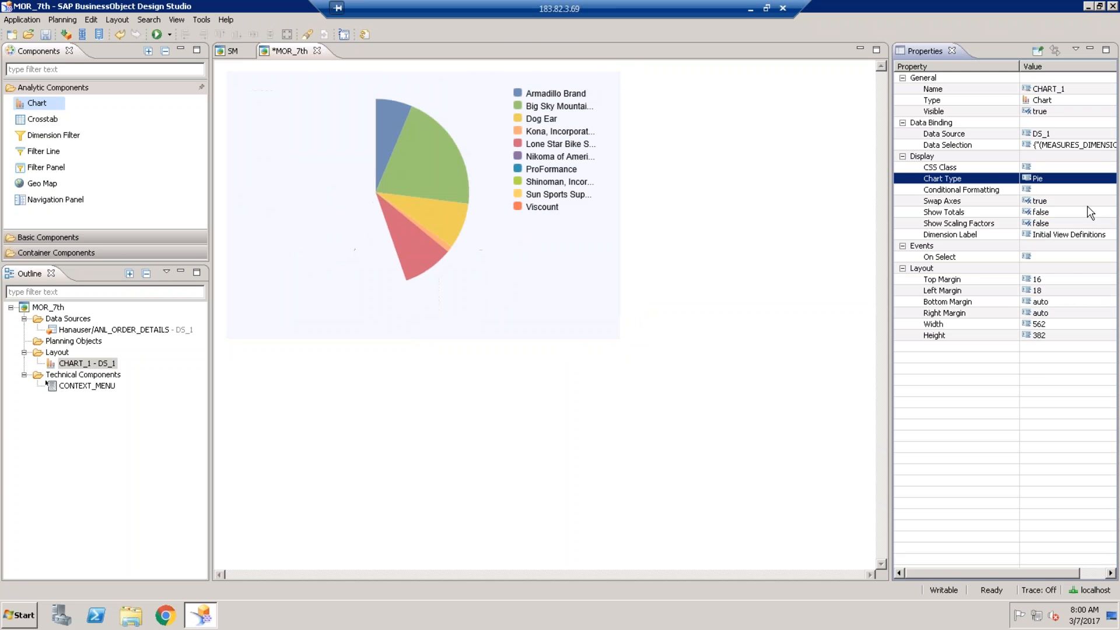
pyautogui.click(1067, 179)
pyautogui.click(1110, 179)
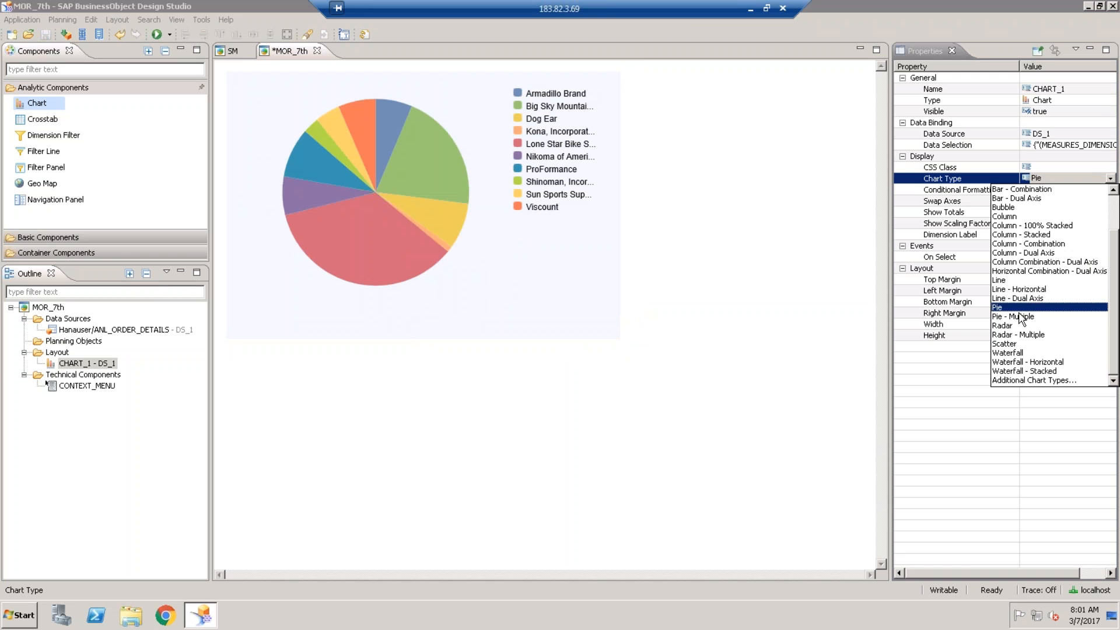
pyautogui.moveTo(1115, 263); pyautogui.dragTo(1115, 225)
# - Set CHART_1's chart type to Bar, then to Bar - Combination
pyautogui.click(1013, 208)
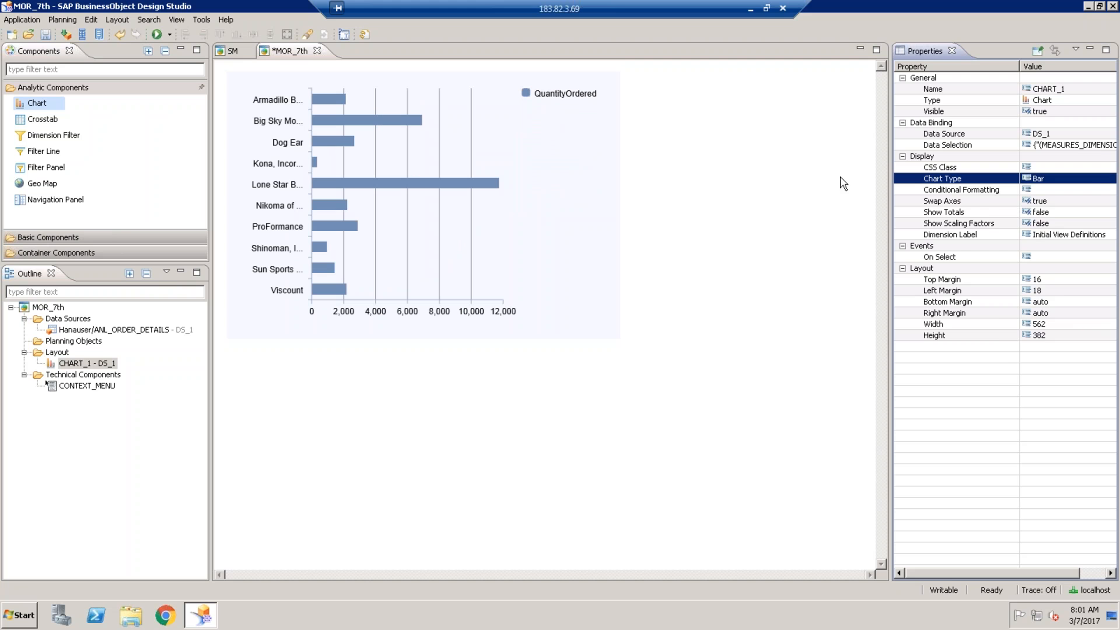
pyautogui.click(1096, 179)
pyautogui.click(1112, 179)
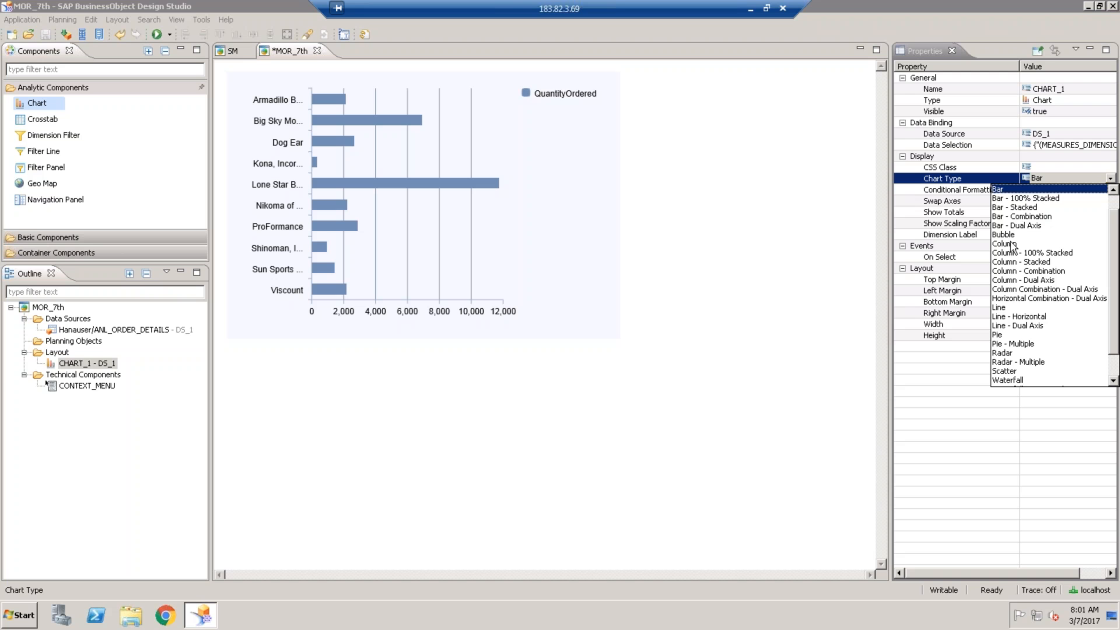
pyautogui.click(1024, 217)
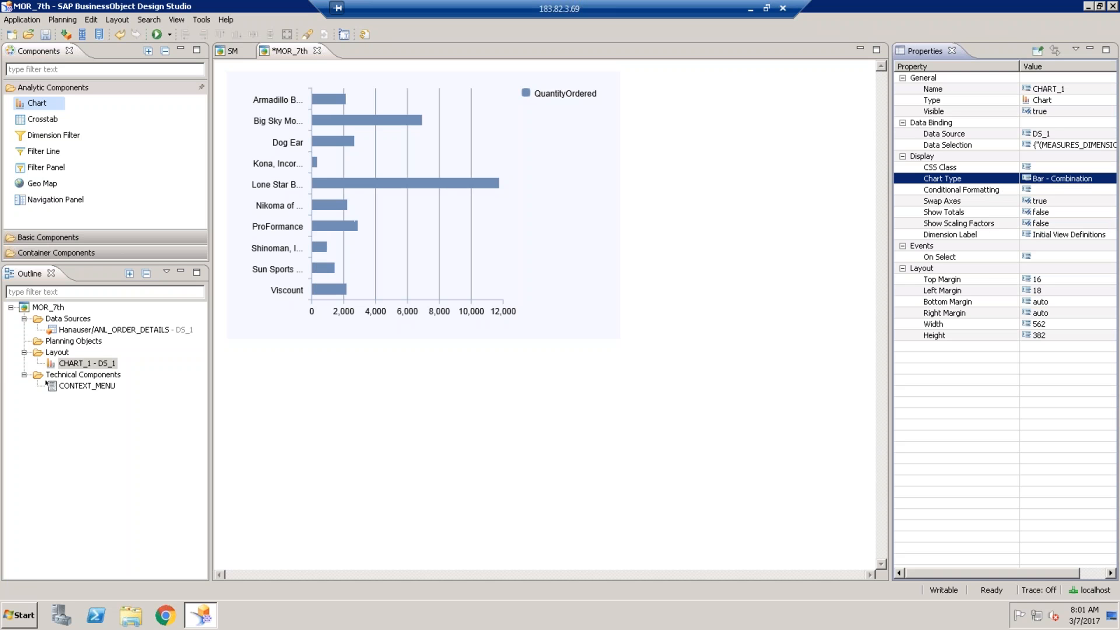
# - Leave the chart type list unchanged and inspect the chart's Data Selection value
pyautogui.click(1091, 179)
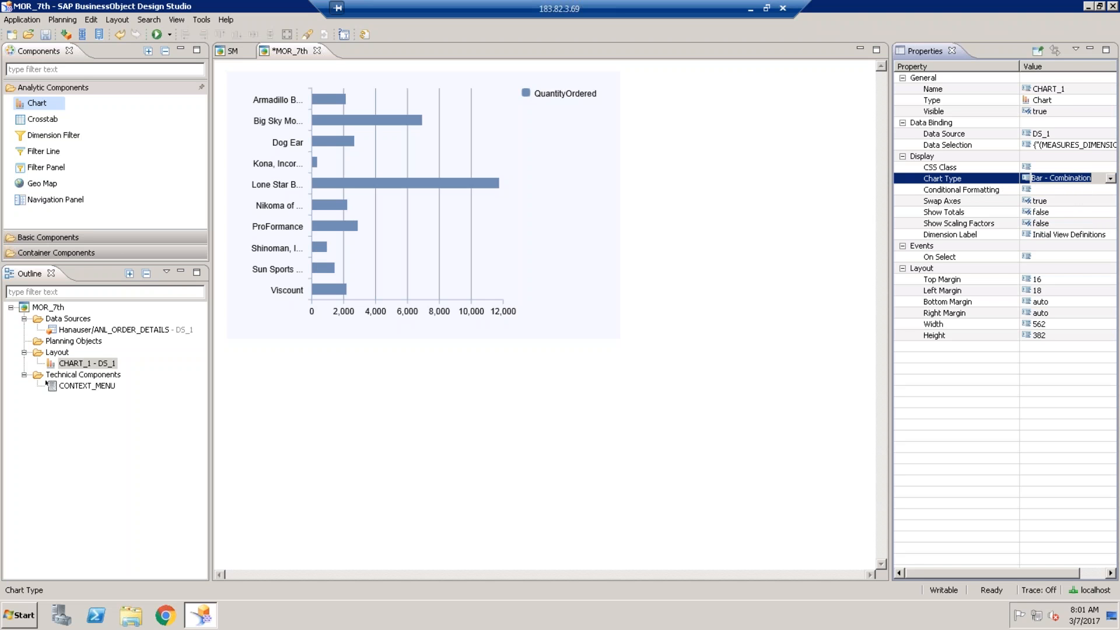
pyautogui.click(1111, 179)
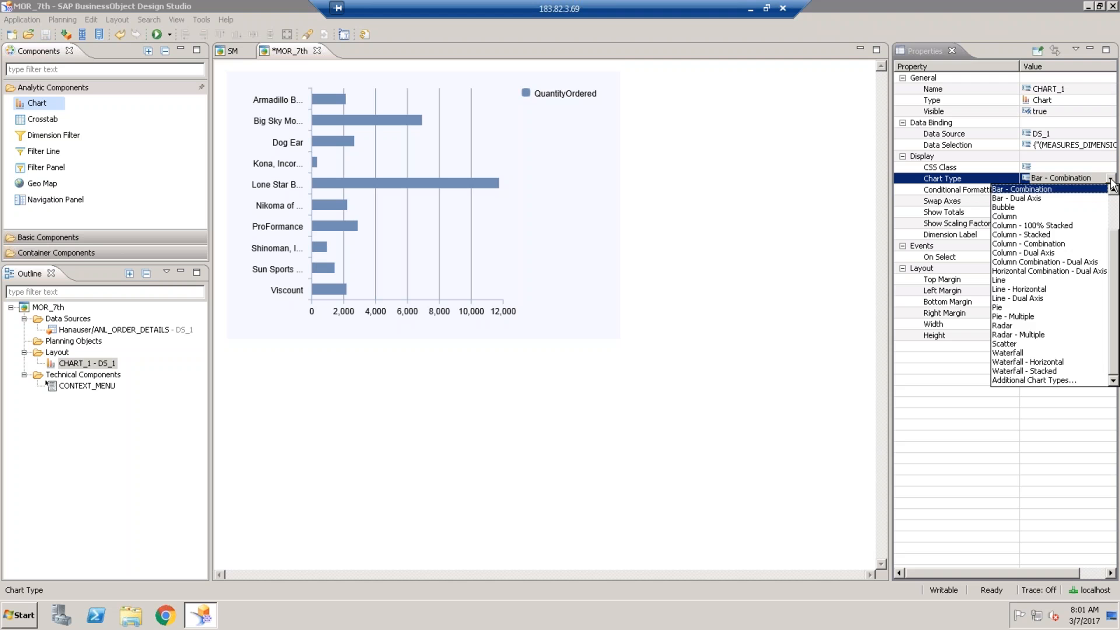
pyautogui.click(1110, 180)
pyautogui.click(1086, 147)
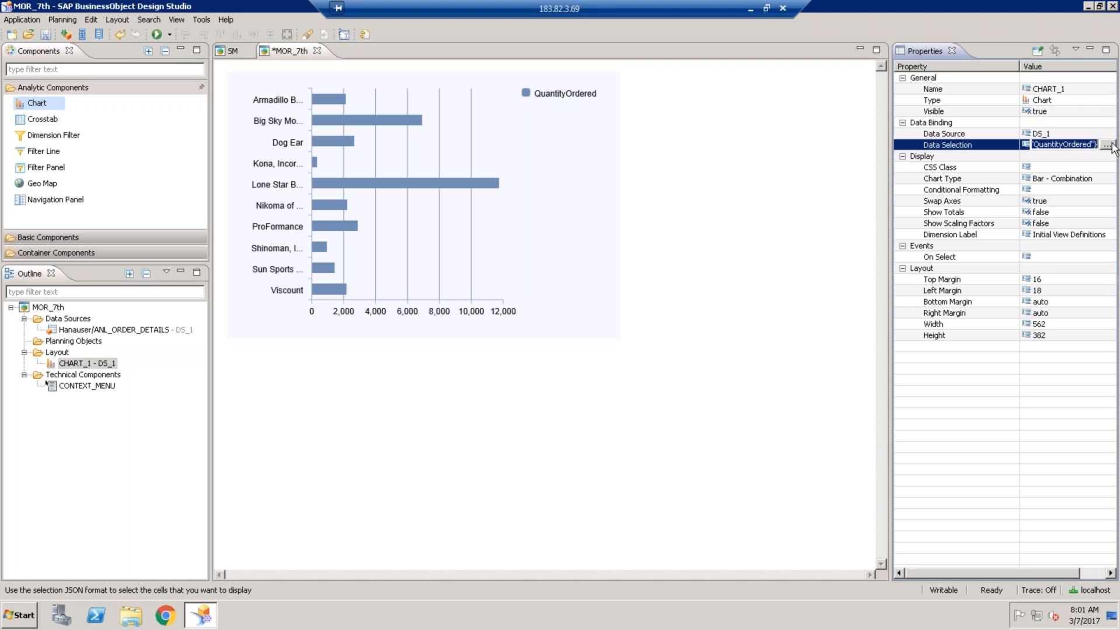
# - Remove QuotedPrice from DS_1's initial view, leaving only QuantityOrdered
pyautogui.rightClick(176, 331)
pyautogui.click(222, 407)
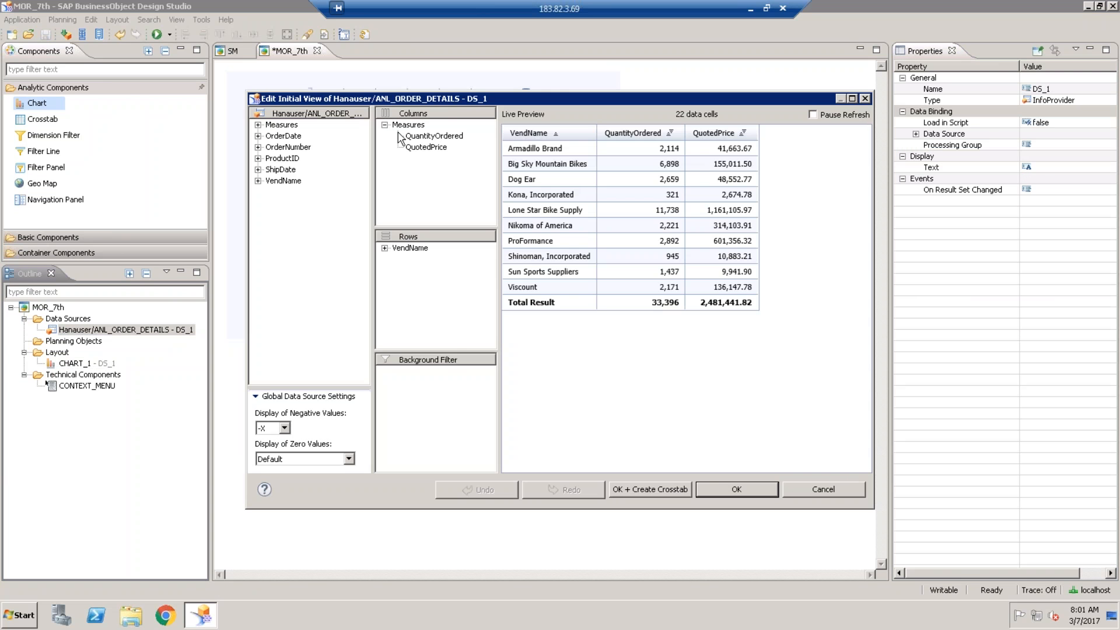
pyautogui.rightClick(423, 150)
pyautogui.click(465, 217)
pyautogui.click(730, 487)
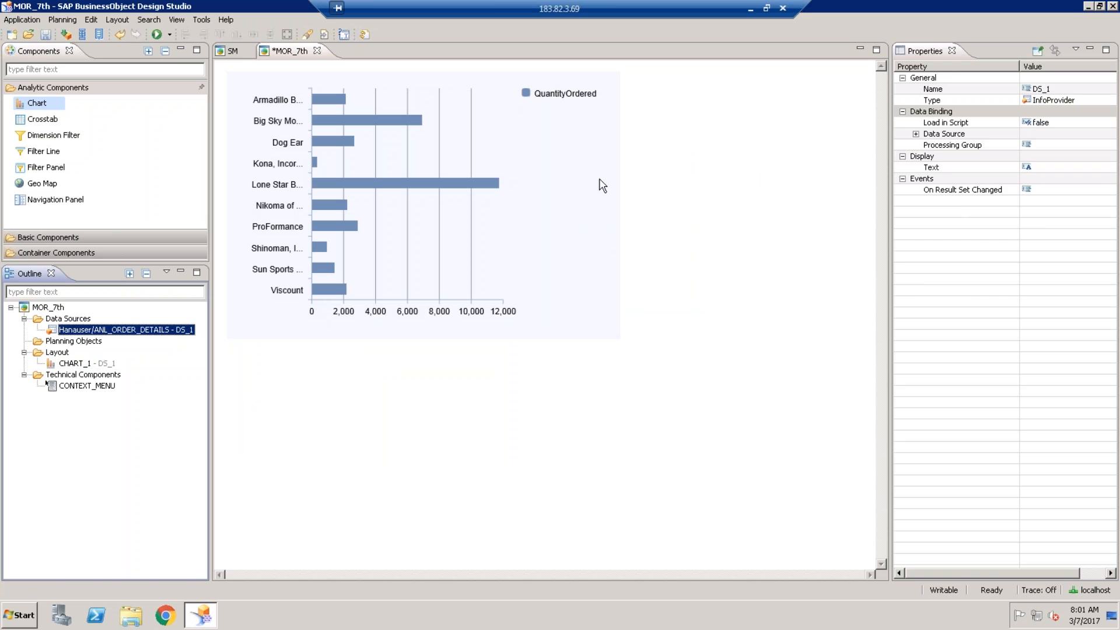
# - Select the vendor chart and bring up its chart type choices
pyautogui.click(576, 172)
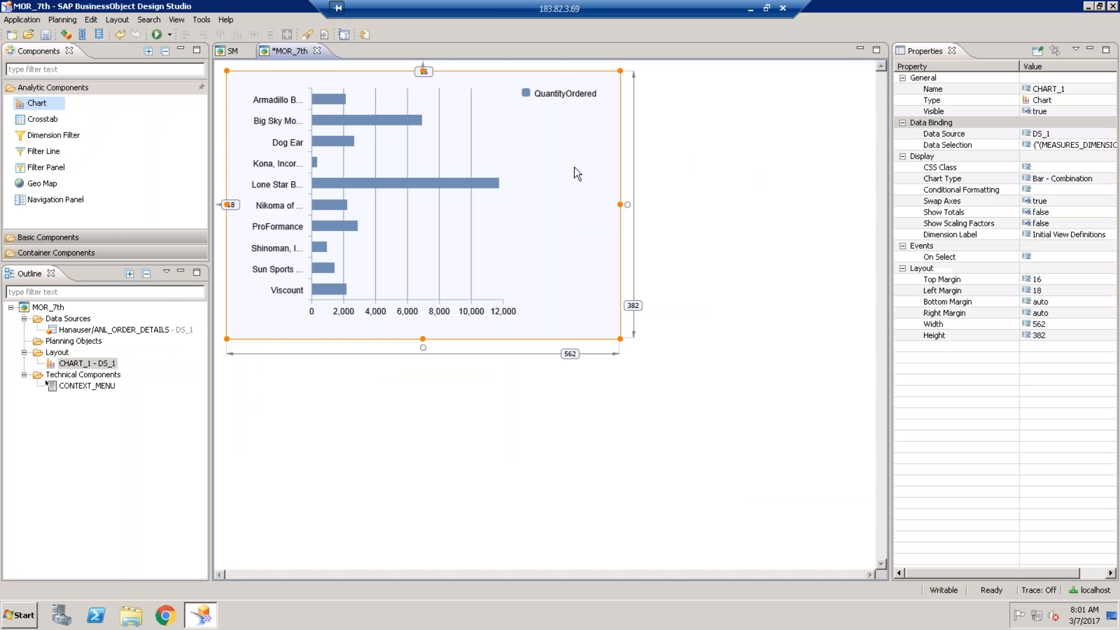
pyautogui.click(1106, 178)
pyautogui.click(1106, 179)
# - Try Bar - Dual Axis, which errors for lacking two measures, then set CHART_1 back to Column
pyautogui.click(1044, 199)
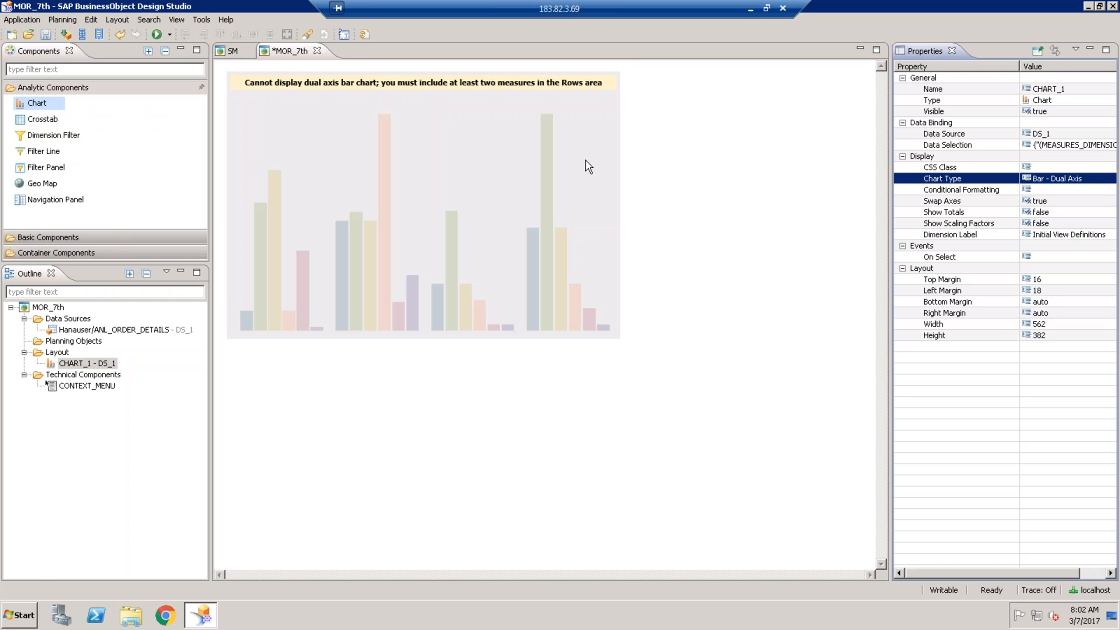
pyautogui.click(1082, 189)
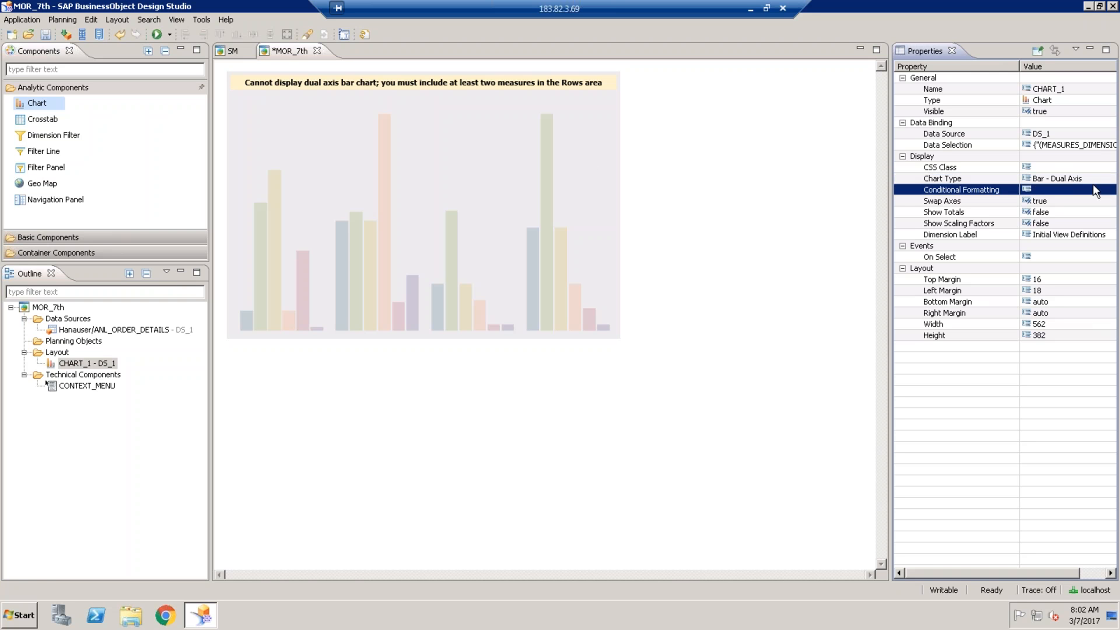
pyautogui.click(1097, 178)
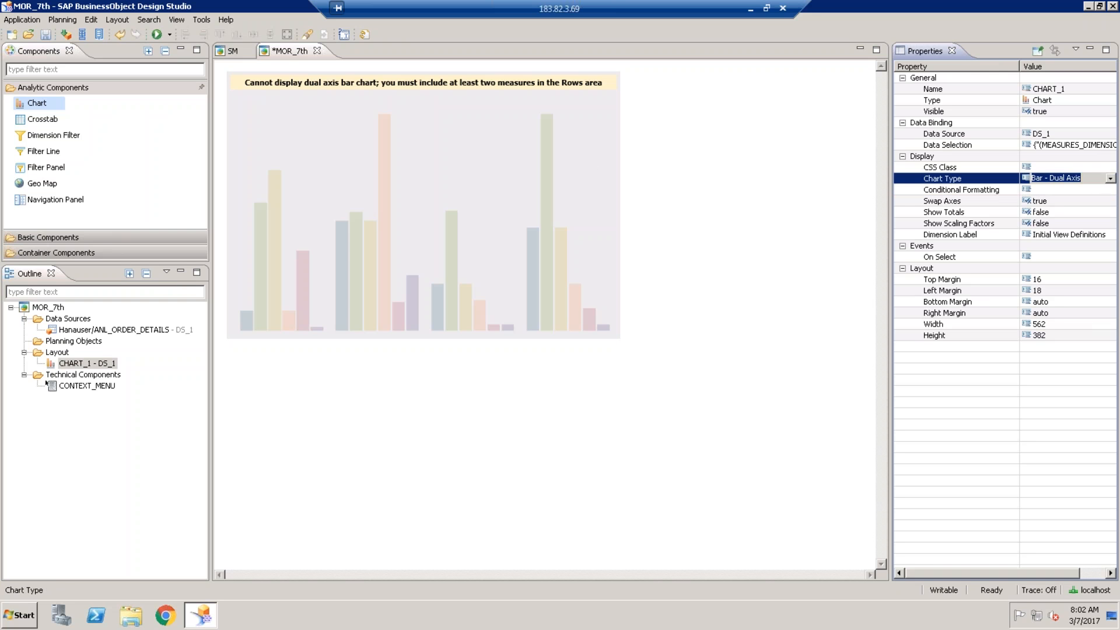
pyautogui.click(1109, 178)
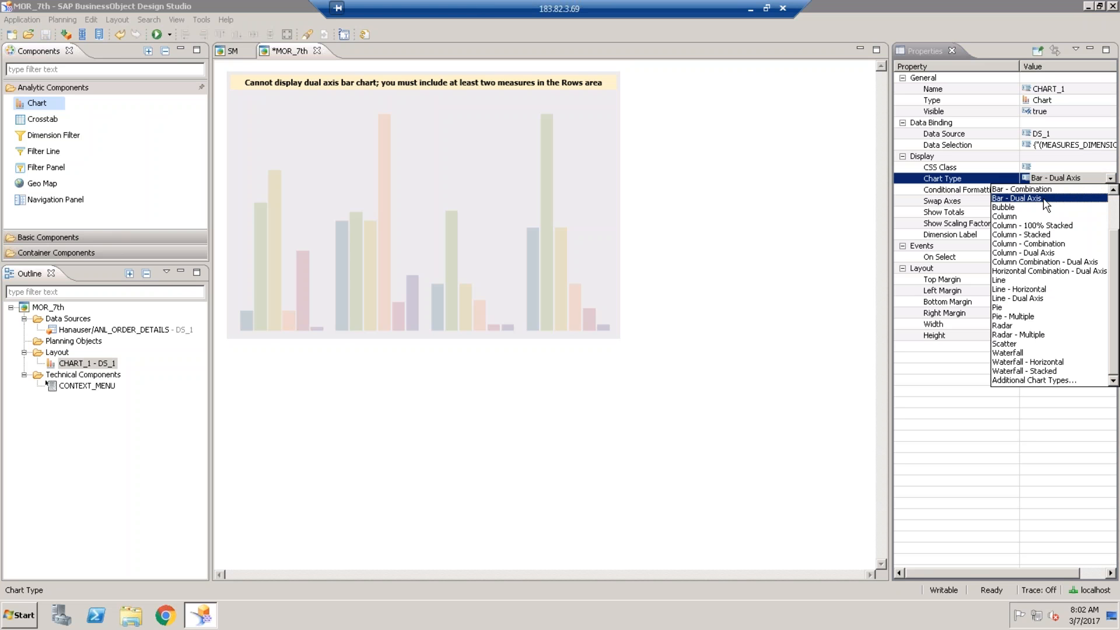
pyautogui.click(1020, 217)
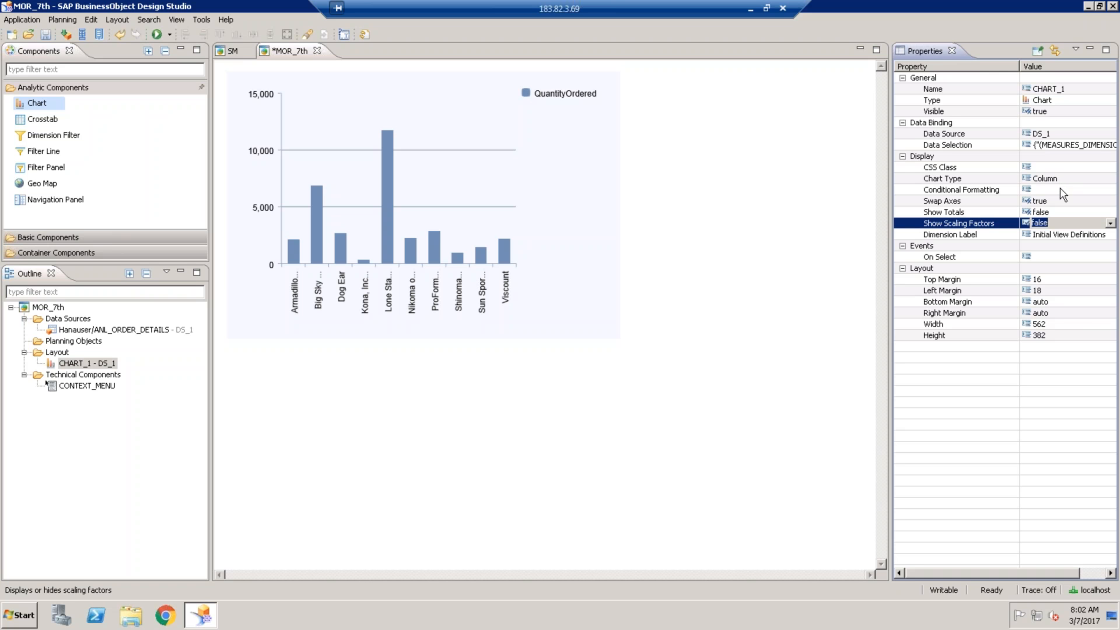
pyautogui.click(1061, 189)
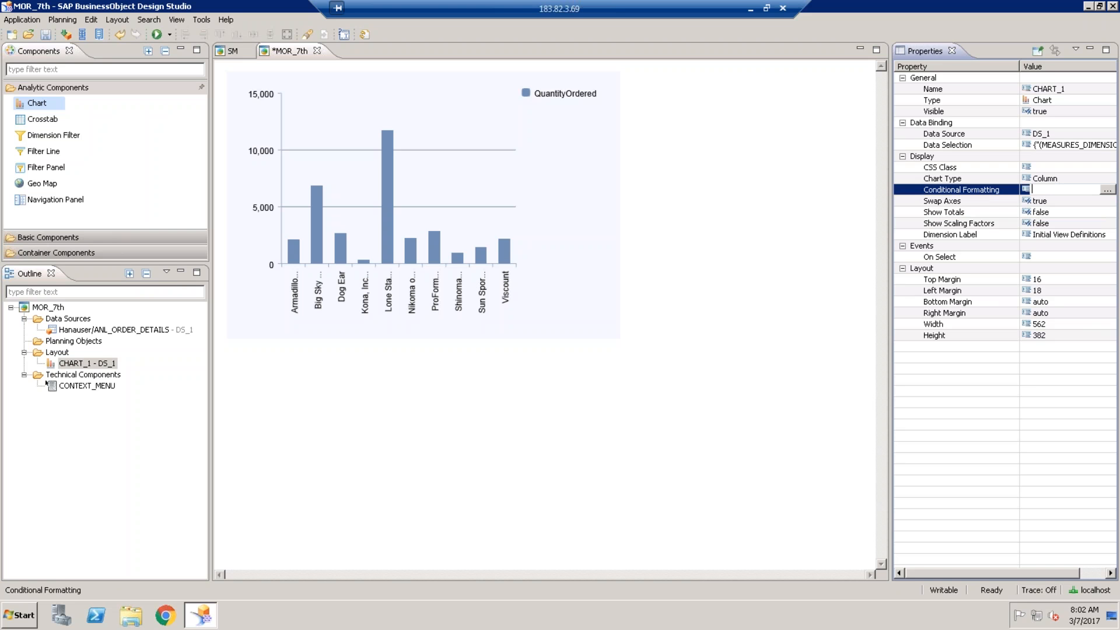
# - Start a new conditional formatting rule named GOOD with a Measure condition
pyautogui.click(1106, 188)
pyautogui.moveTo(581, 201); pyautogui.dragTo(796, 254)
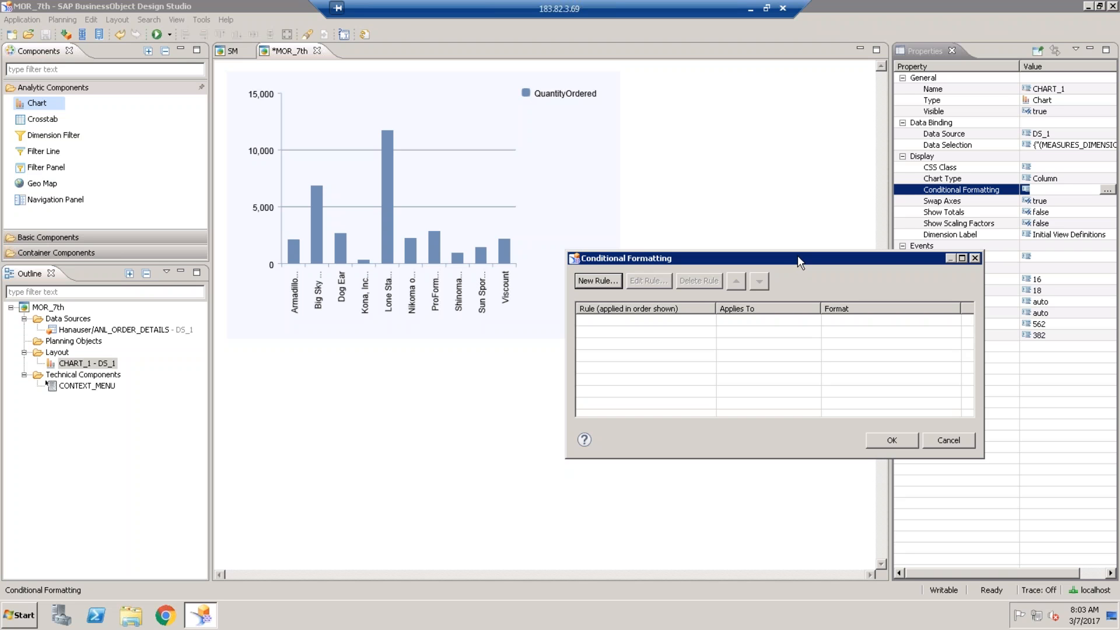
pyautogui.click(610, 281)
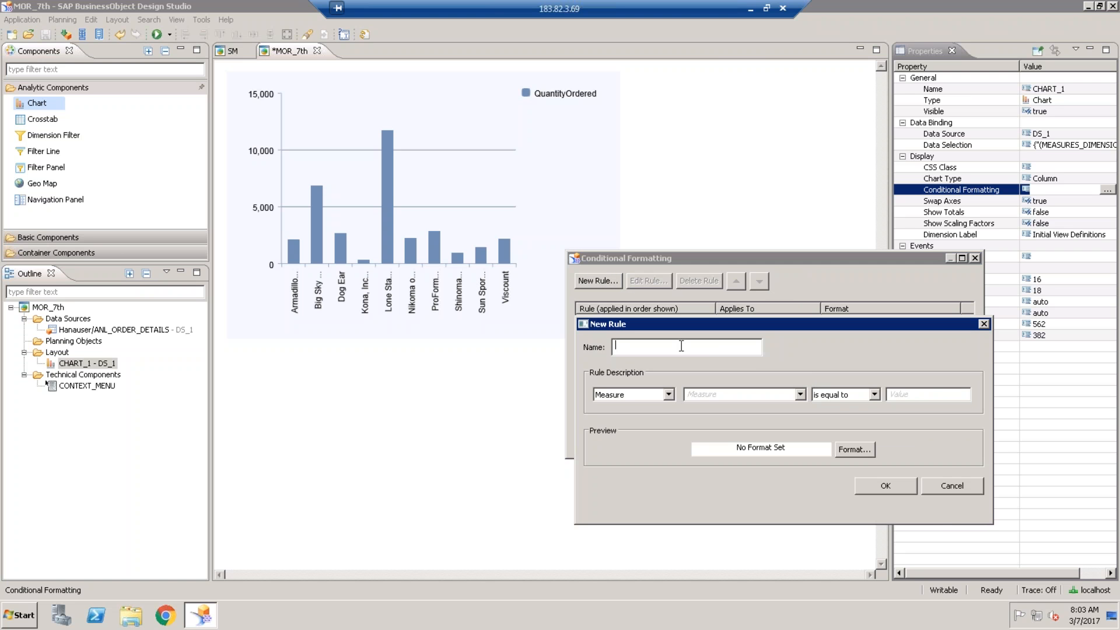
pyautogui.write('GOOD')
pyautogui.click(668, 395)
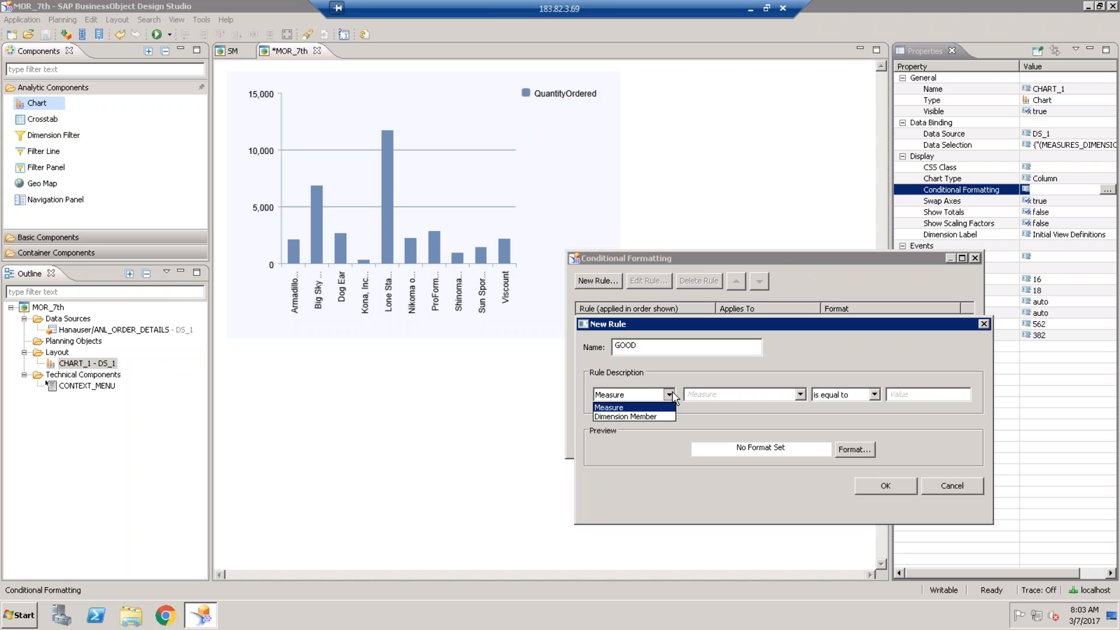
pyautogui.click(635, 408)
# - Make GOOD colour QuantityOrdered values greater than 5000 dark green and save the rule
pyautogui.click(800, 395)
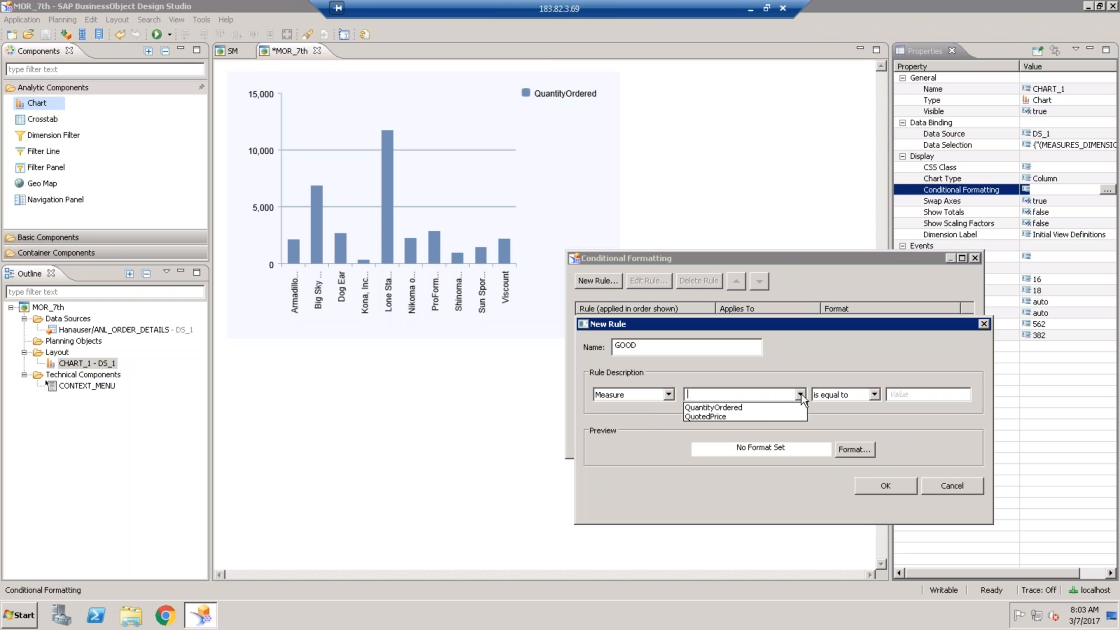
pyautogui.click(717, 405)
pyautogui.click(857, 399)
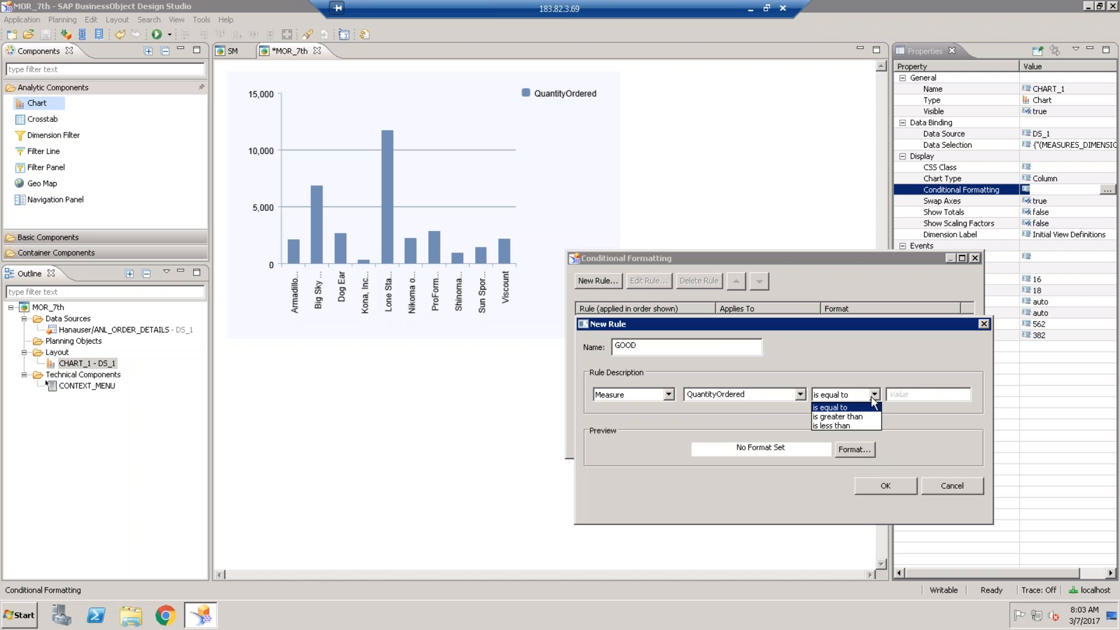
pyautogui.click(852, 416)
pyautogui.click(914, 395)
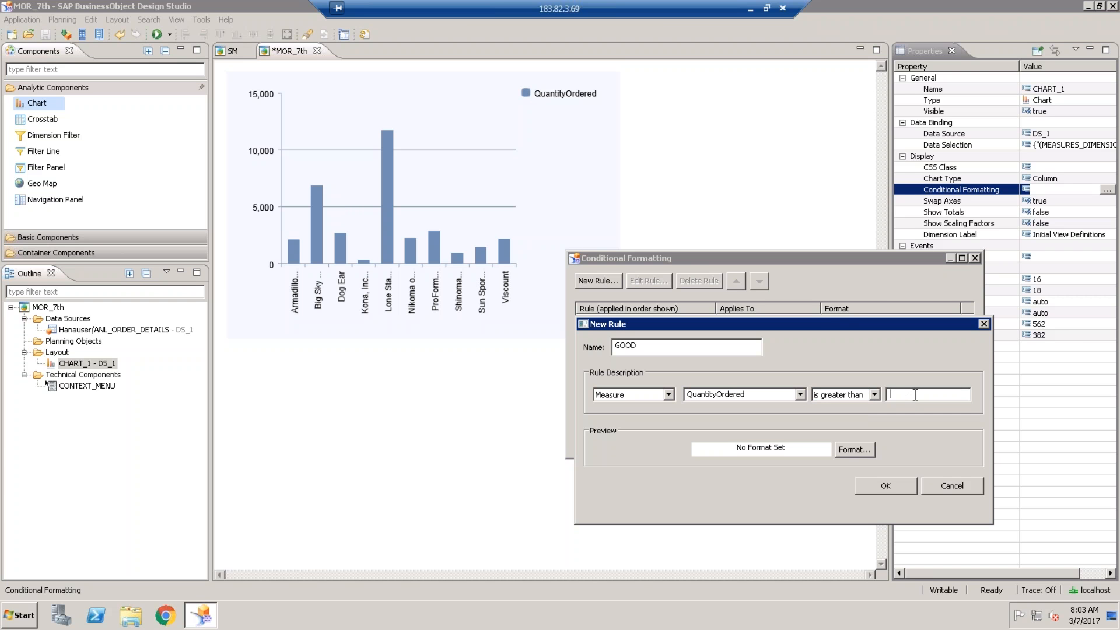
pyautogui.write('5000')
pyautogui.click(871, 452)
pyautogui.click(769, 450)
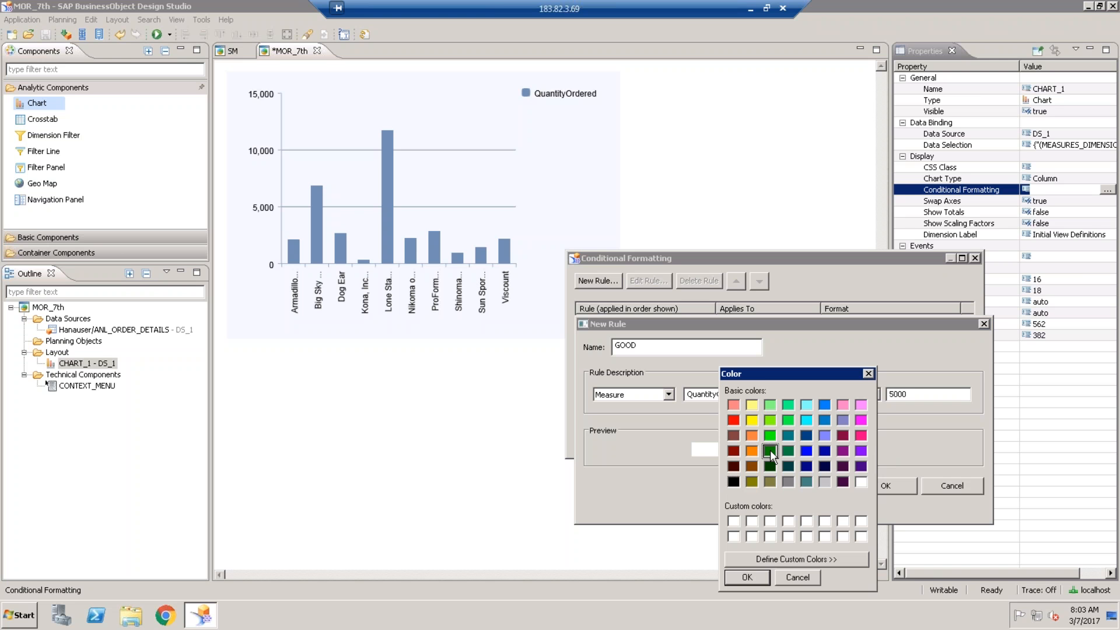
pyautogui.click(749, 577)
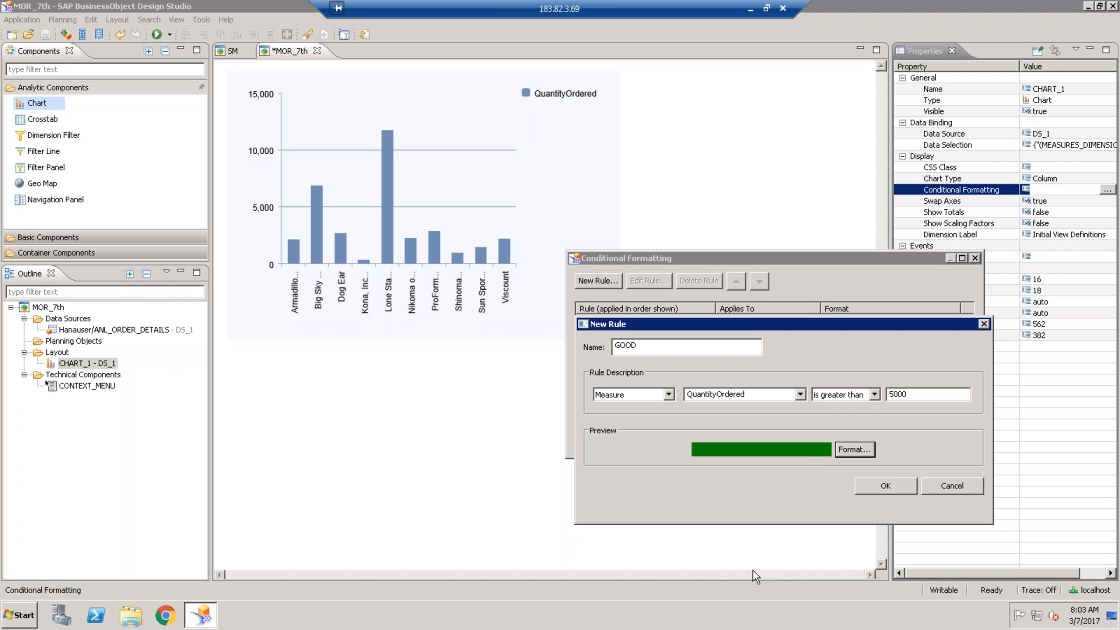
pyautogui.click(874, 490)
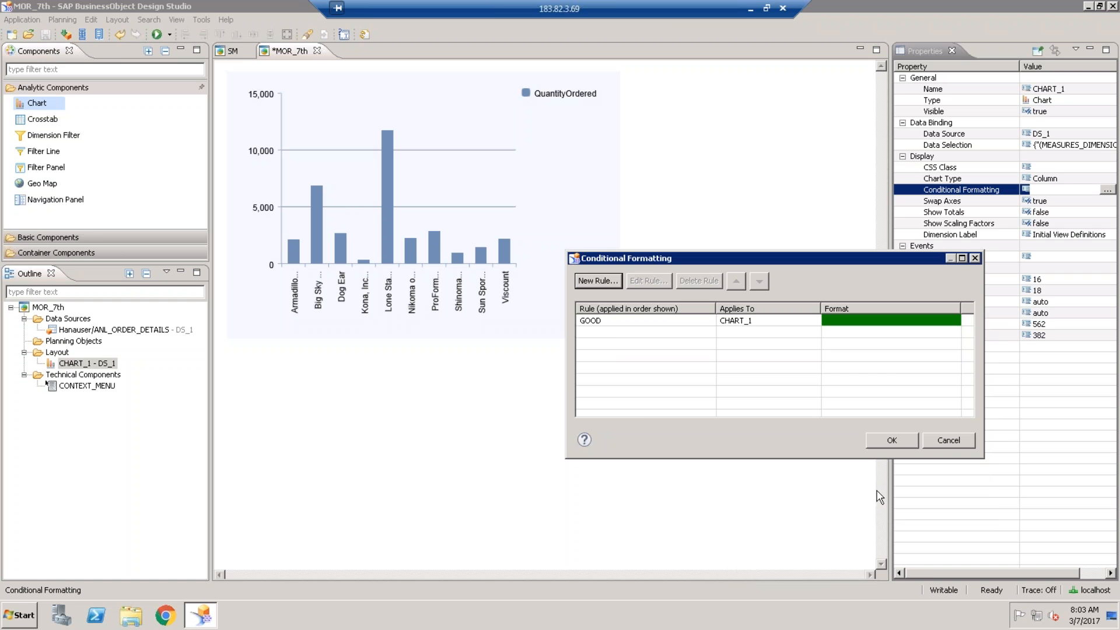
# - Add a BAD rule colouring QuantityOrdered values less than 3000 red and apply the rules
pyautogui.click(602, 281)
pyautogui.write('BAD')
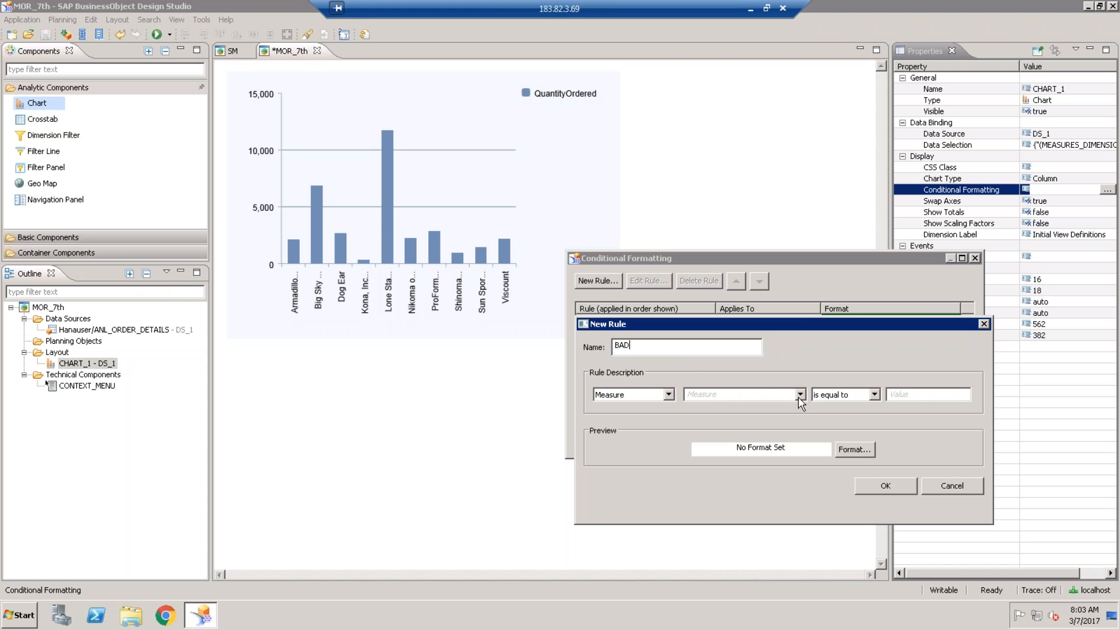
pyautogui.click(800, 395)
pyautogui.click(732, 407)
pyautogui.click(873, 395)
pyautogui.click(839, 421)
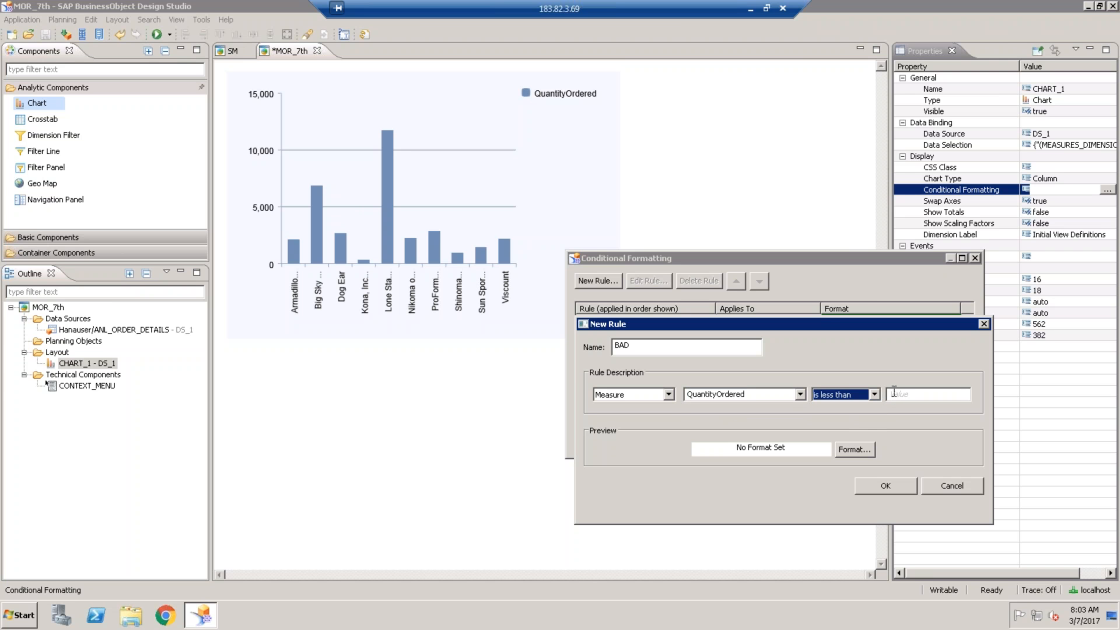
pyautogui.click(916, 394)
pyautogui.write('3000')
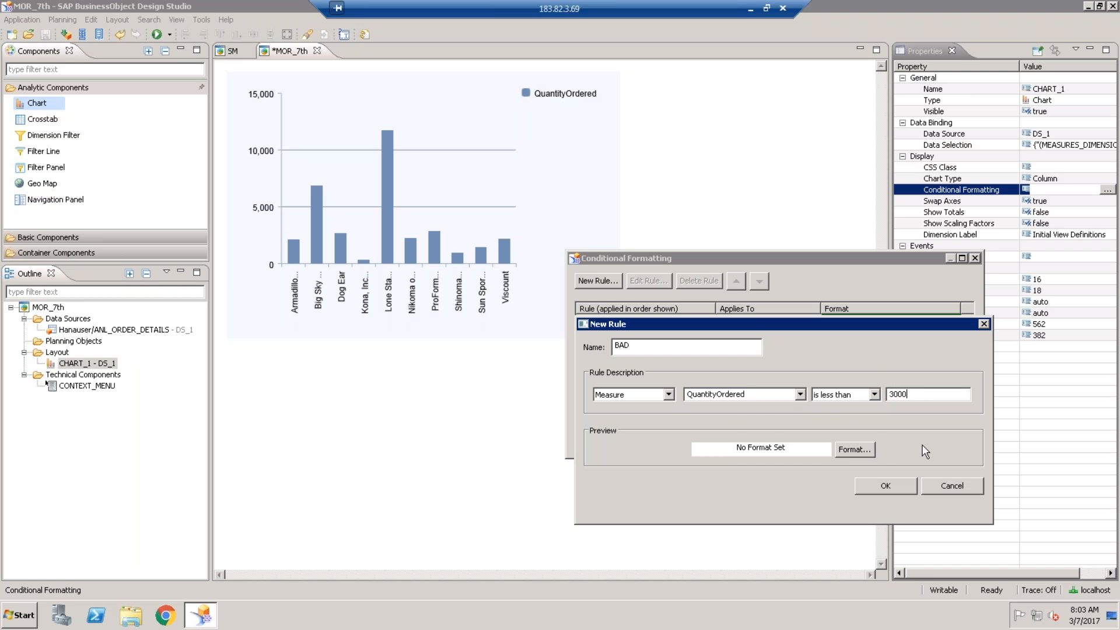
pyautogui.click(863, 447)
pyautogui.click(737, 420)
pyautogui.click(749, 577)
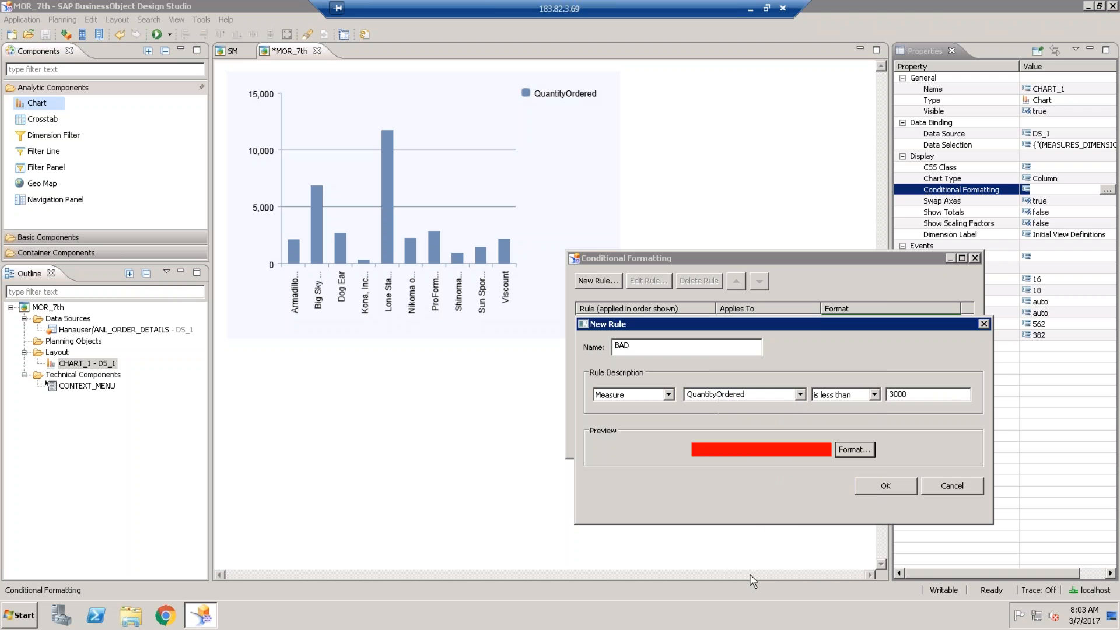
pyautogui.click(910, 483)
pyautogui.click(893, 441)
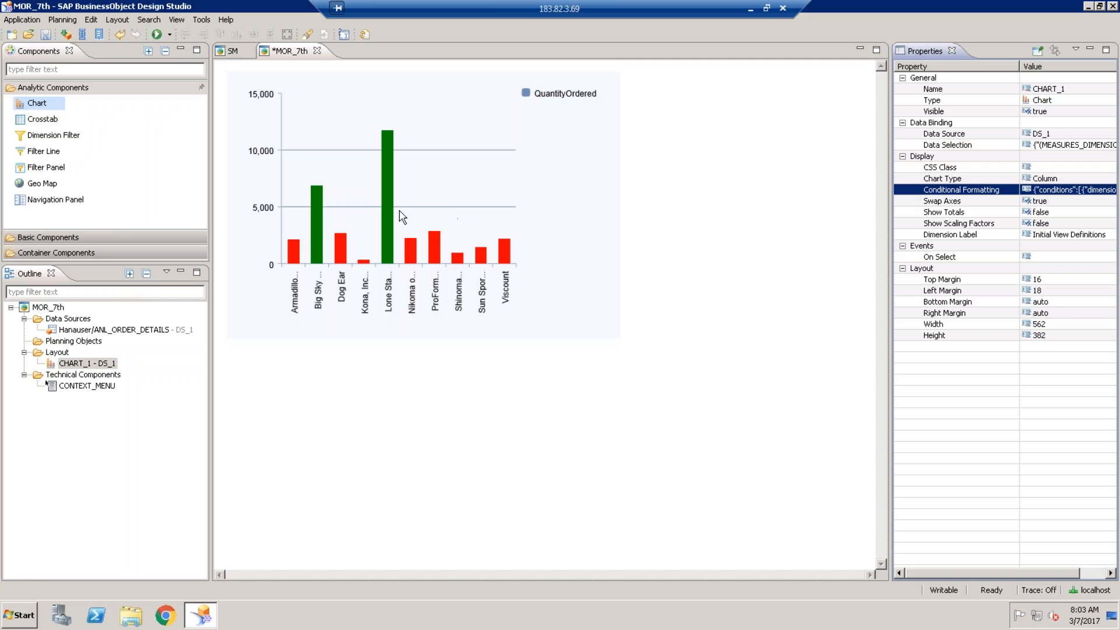
# - Change the BAD rule's threshold from 3000 to 2000, apply it, and save the application
pyautogui.click(1078, 193)
pyautogui.click(1106, 190)
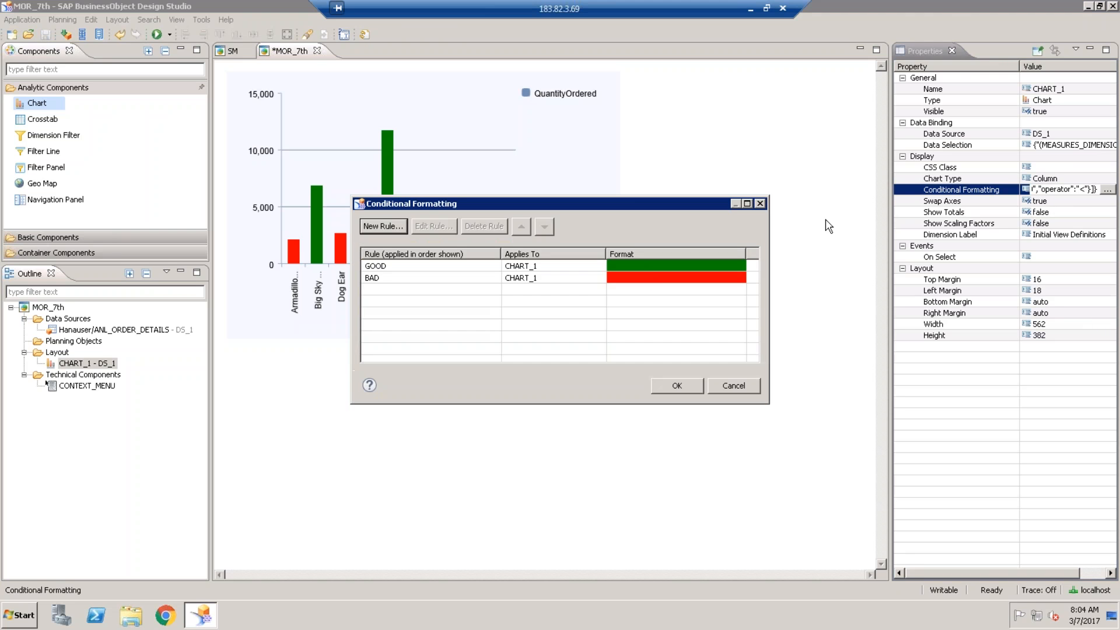
pyautogui.click(648, 272)
pyautogui.click(430, 228)
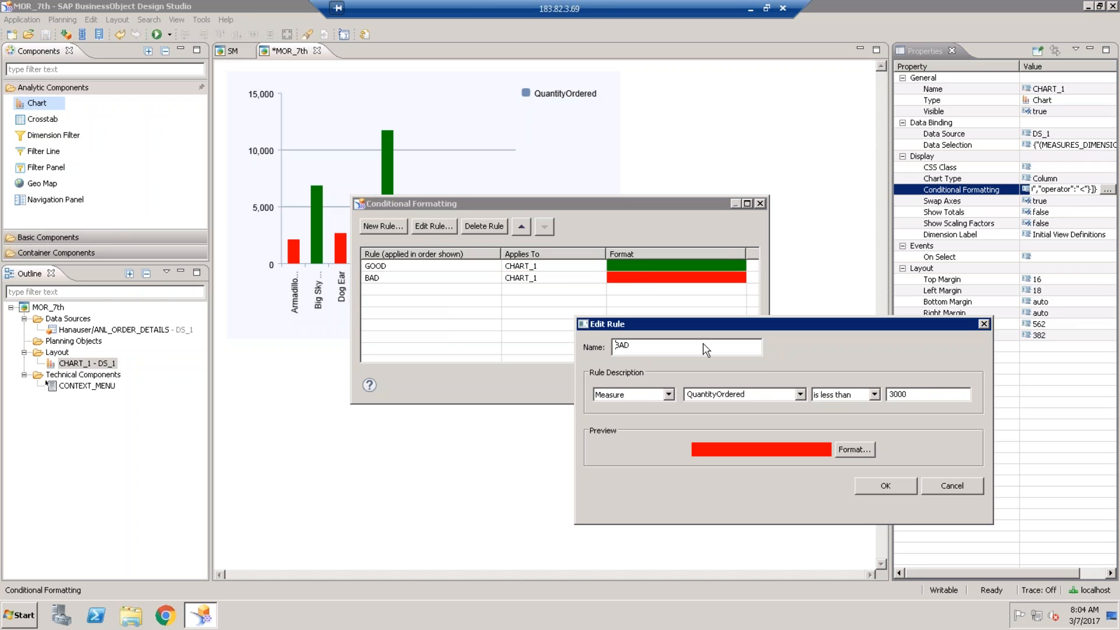
pyautogui.click(893, 395)
pyautogui.press('BackSpace')
pyautogui.write('2')
pyautogui.click(896, 488)
pyautogui.click(674, 387)
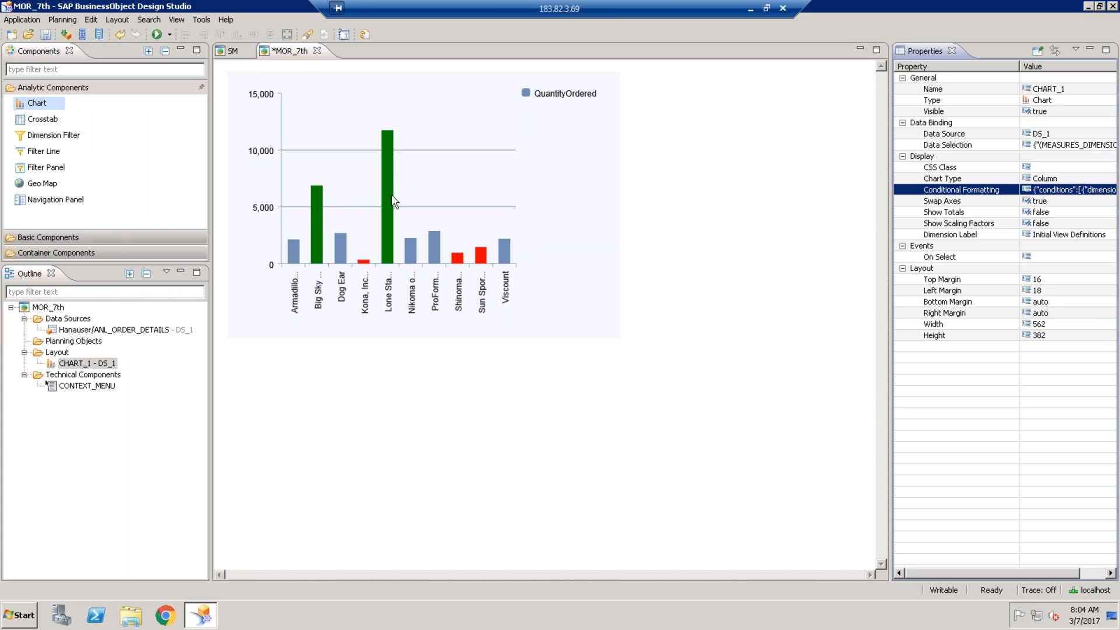
pyautogui.click(46, 34)
# - Run MOR_7th locally in a maximized Internet Explorer window and check individual bar values
pyautogui.click(157, 35)
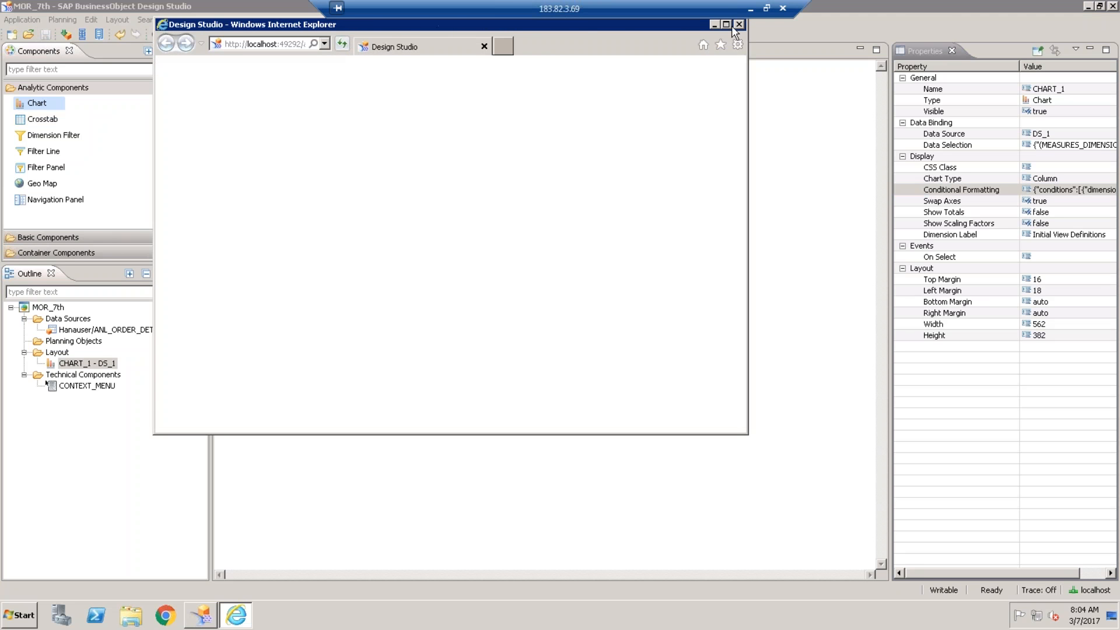
pyautogui.click(729, 25)
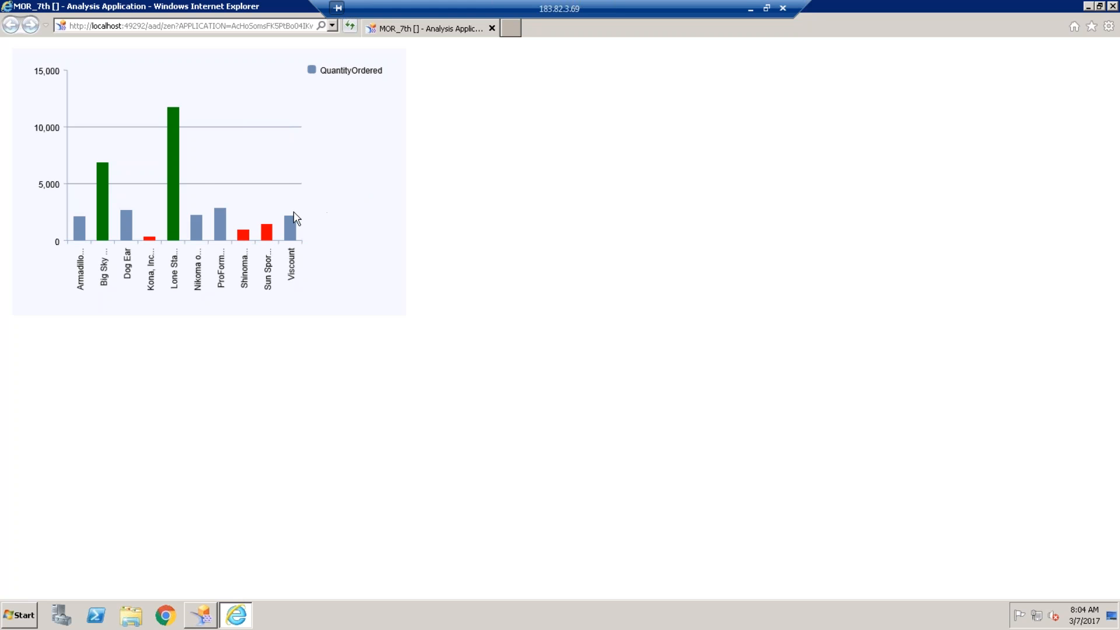
pyautogui.moveTo(267, 232)
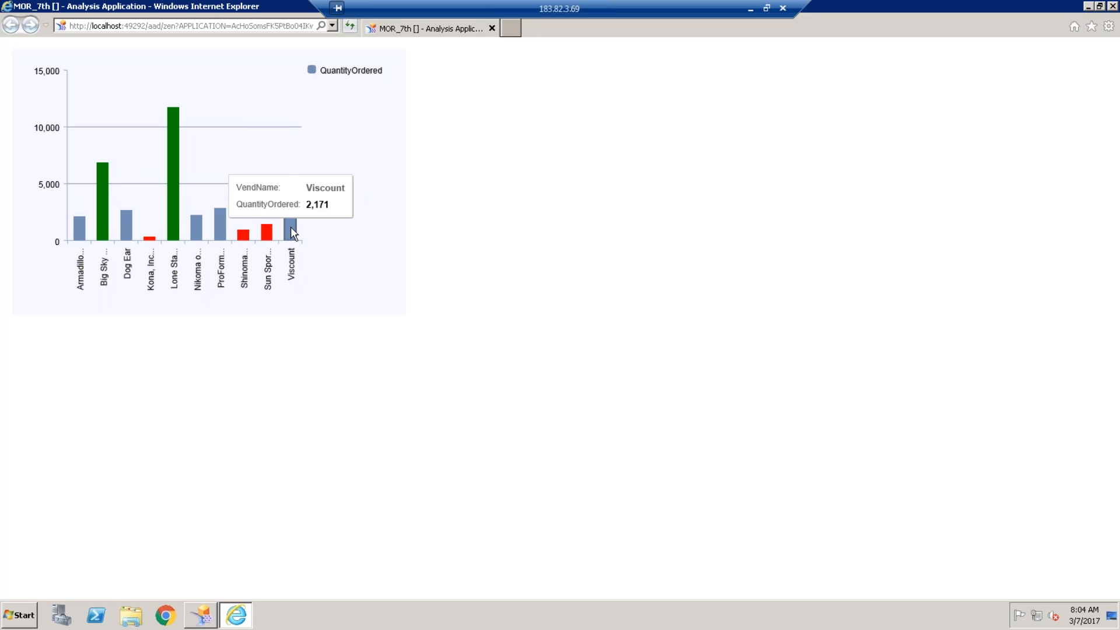
pyautogui.moveTo(150, 242)
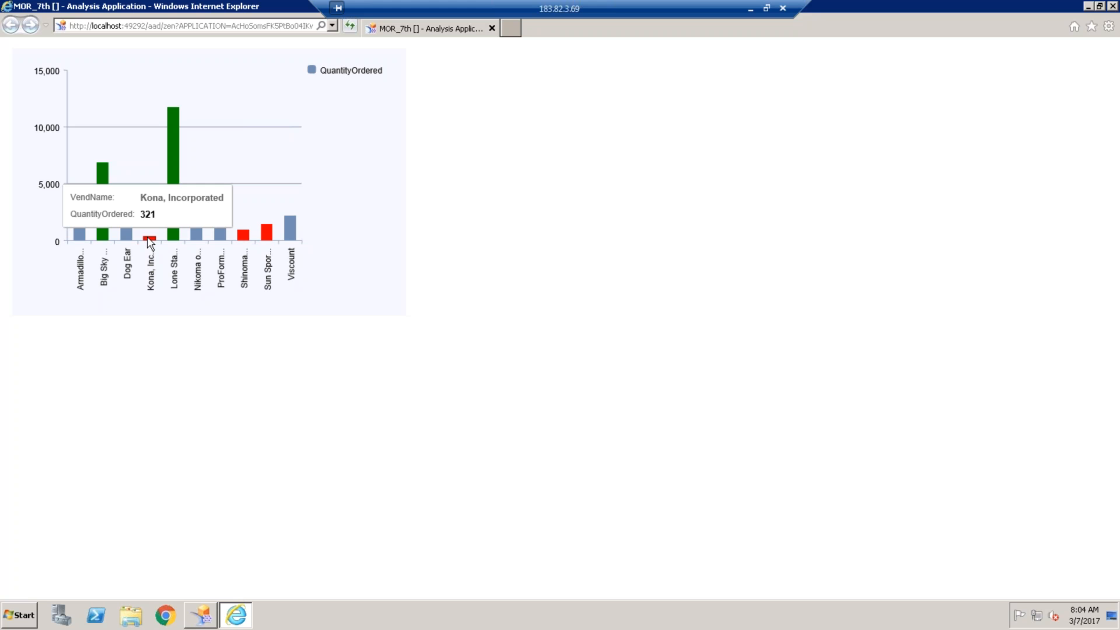
pyautogui.moveTo(101, 178)
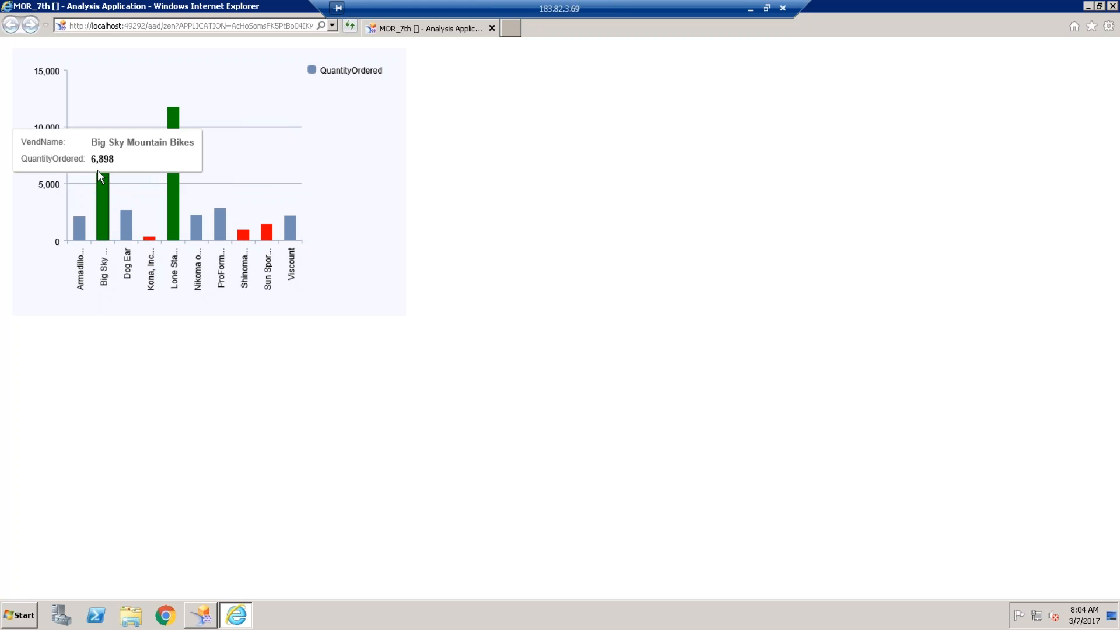
pyautogui.moveTo(179, 188)
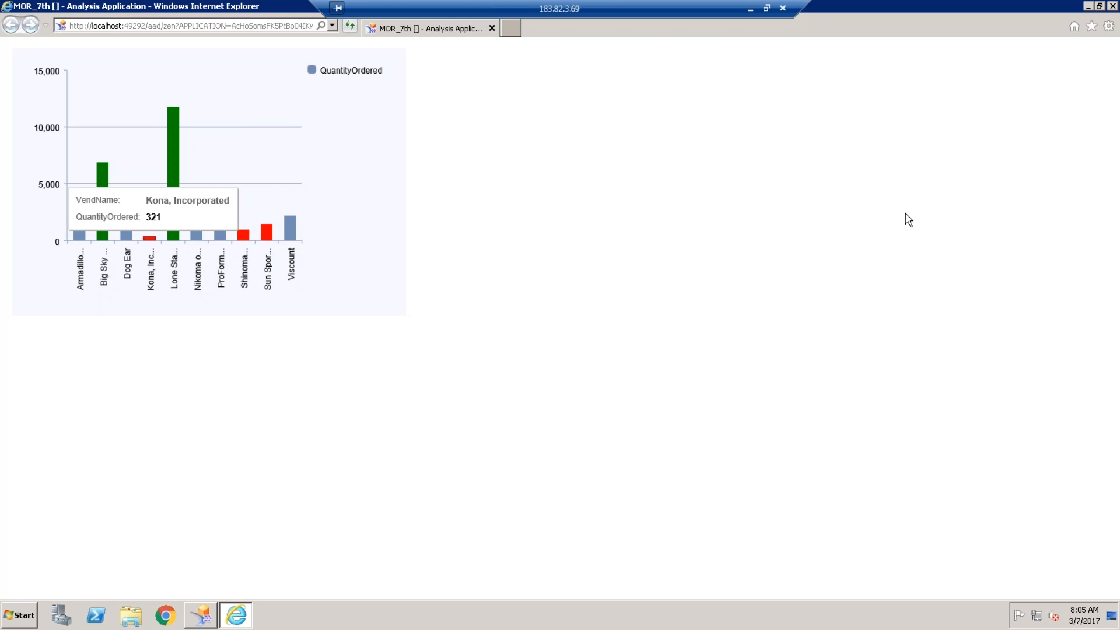
# - Close the browser preview and open the Script Editor for CHART_1's On Select event
pyautogui.click(1112, 6)
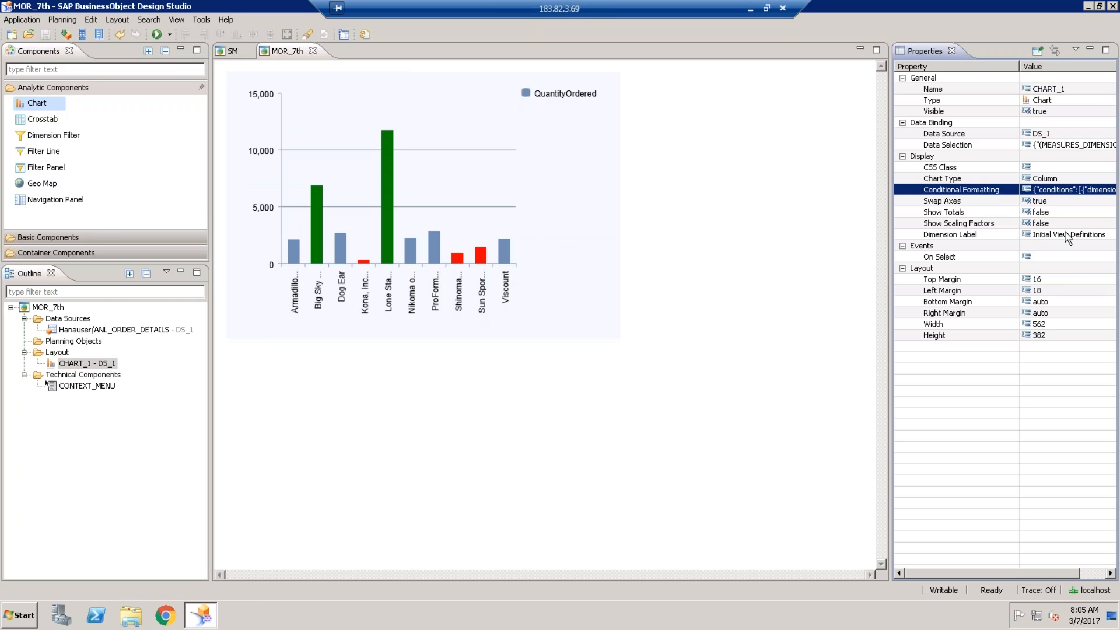
pyautogui.click(1069, 258)
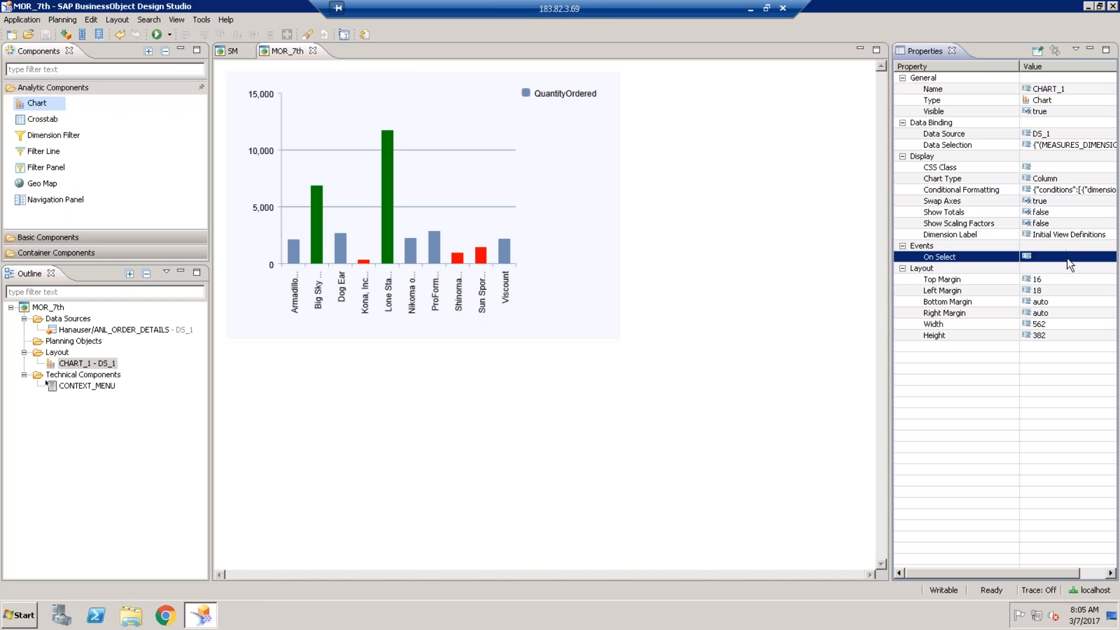
pyautogui.click(1107, 257)
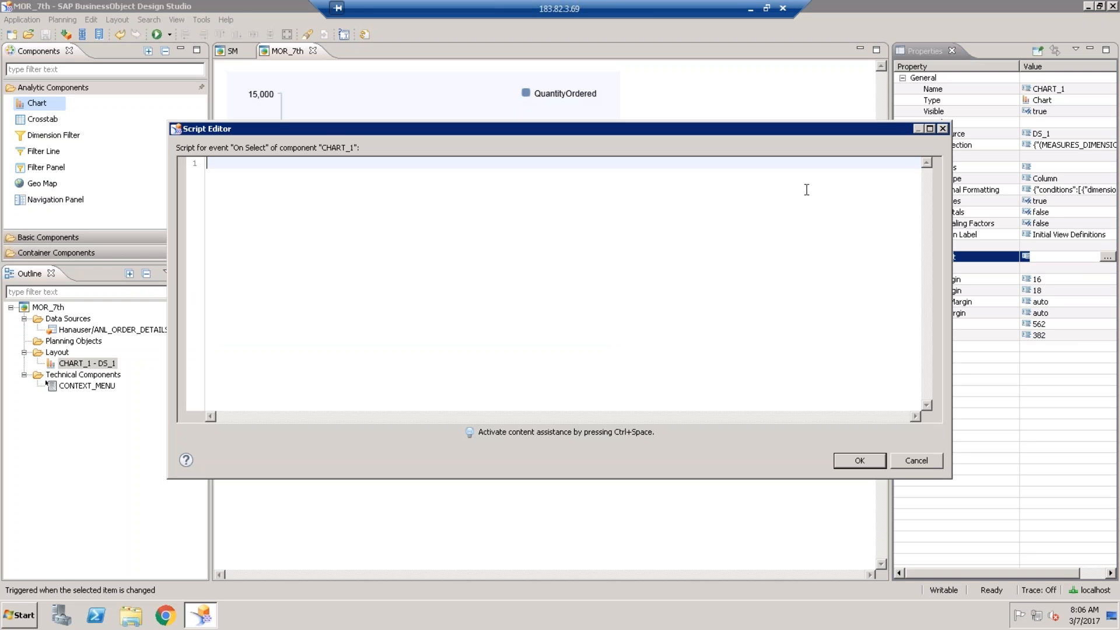
# - Close CHART_1's On Select Script Editor with the script left empty
pyautogui.click(942, 129)
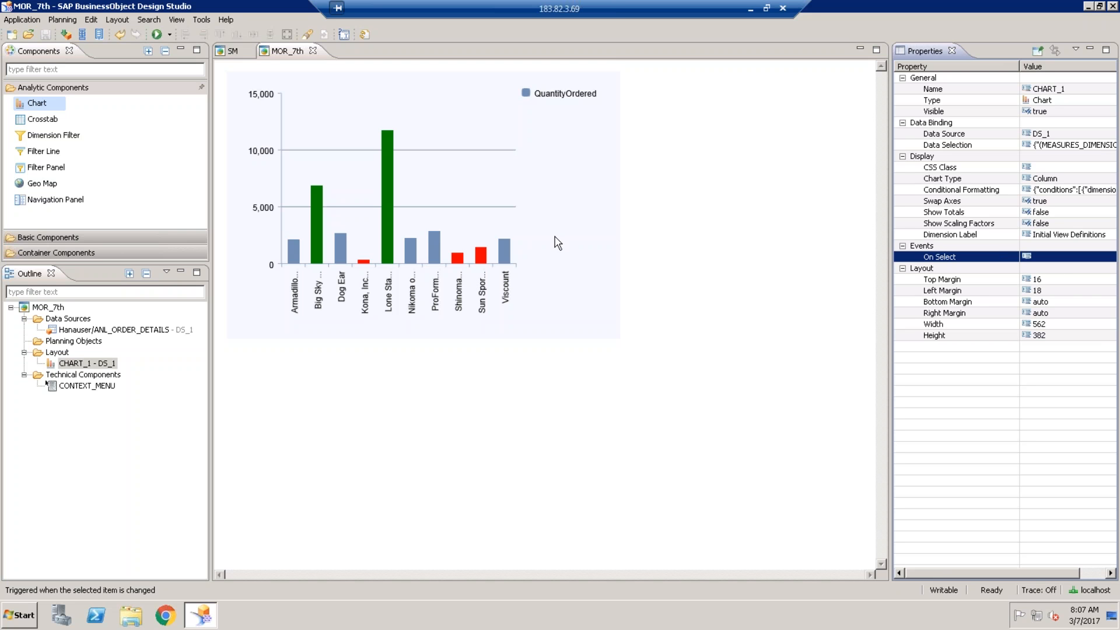
# - Nudge the chart toward the top-left and add a crosstab positioned just below it
pyautogui.click(561, 146)
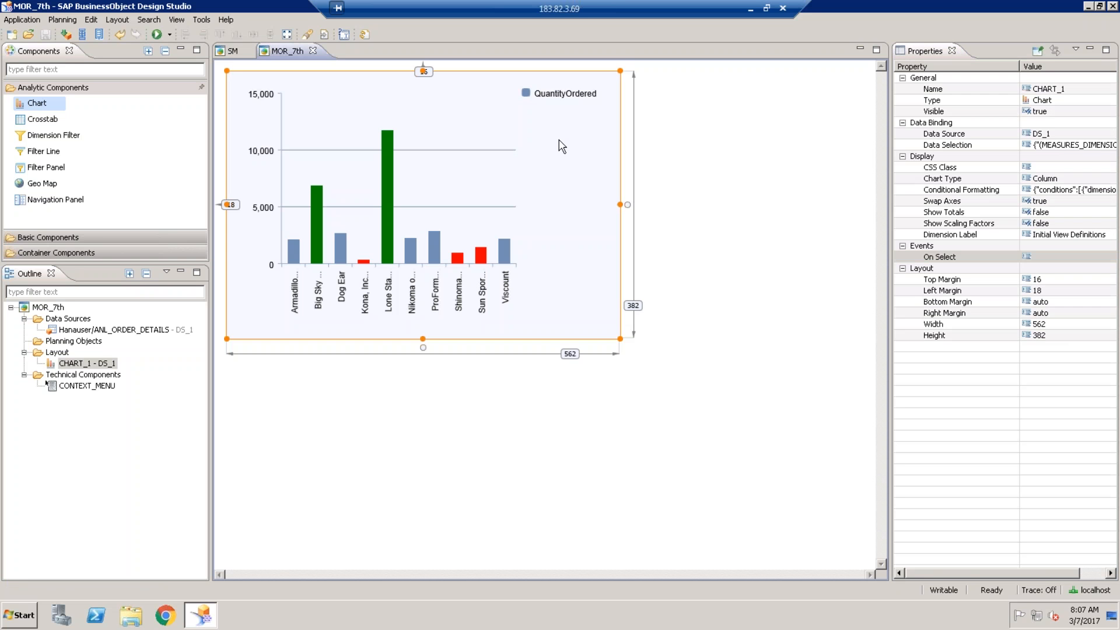
pyautogui.moveTo(561, 145); pyautogui.dragTo(558, 140)
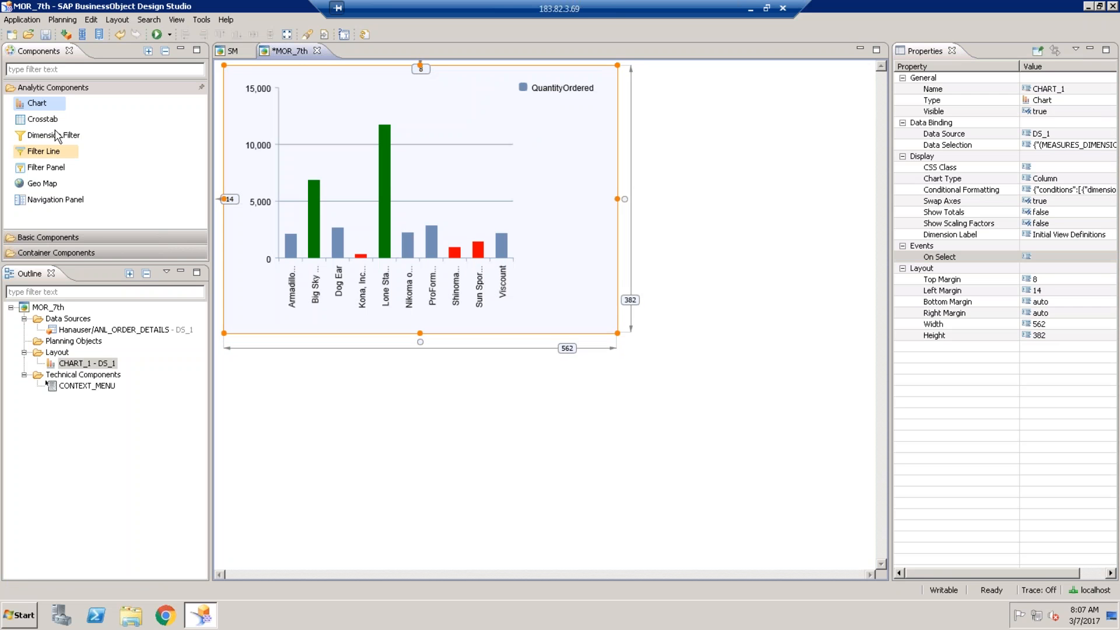
pyautogui.click(40, 121)
pyautogui.moveTo(39, 124); pyautogui.dragTo(282, 382)
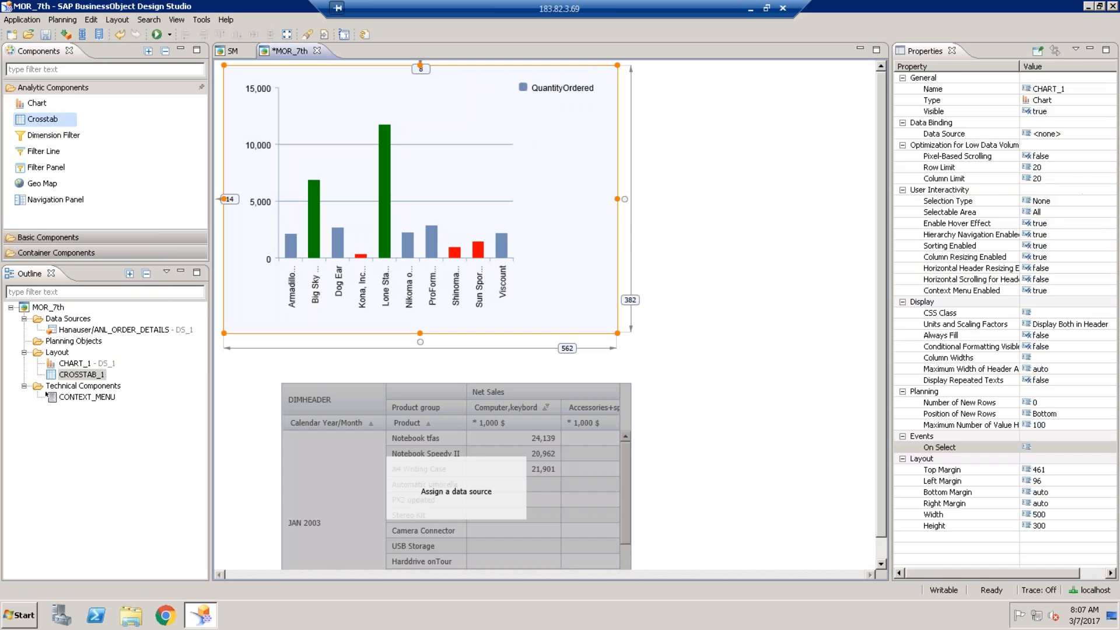
pyautogui.moveTo(396, 417); pyautogui.dragTo(299, 361)
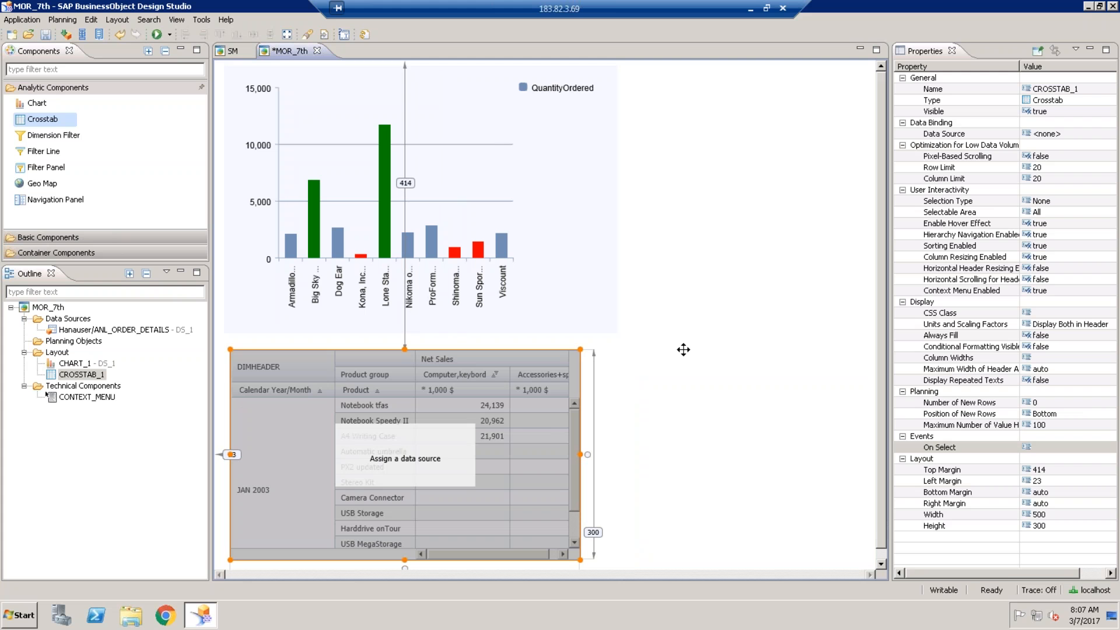
# - Bind the crosstab to the DS_1 data source and save the application
pyautogui.click(1067, 136)
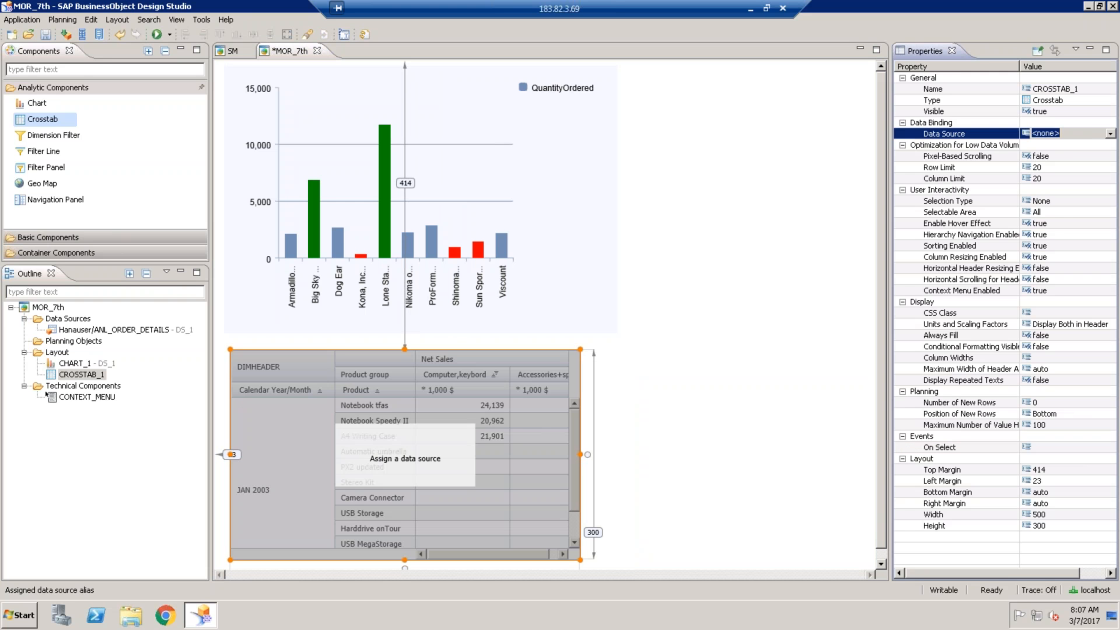
pyautogui.click(1109, 134)
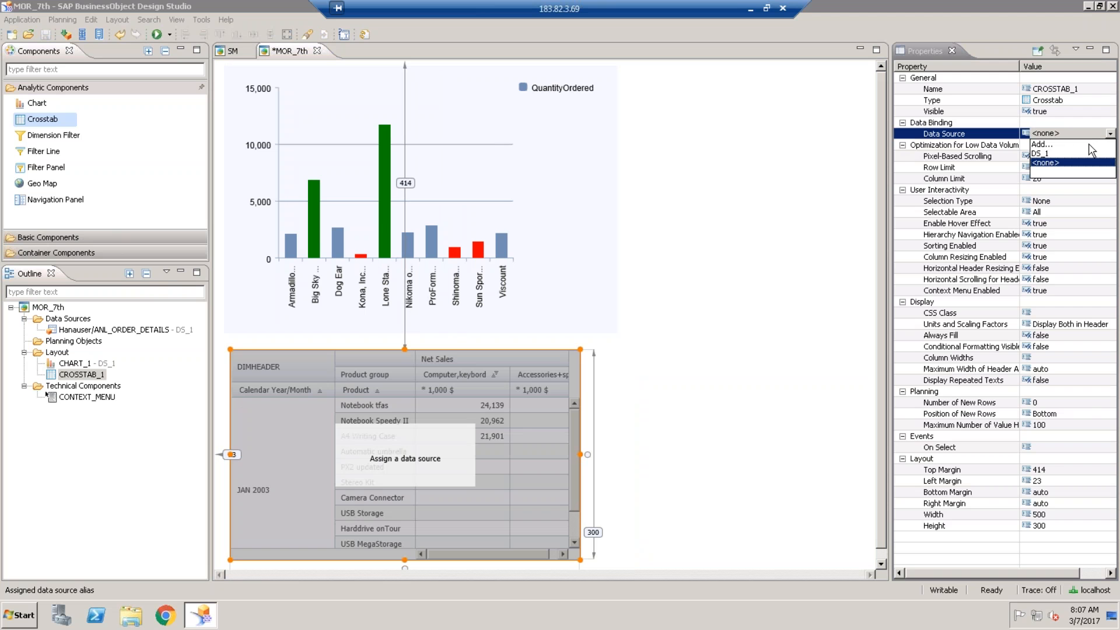
pyautogui.click(1053, 153)
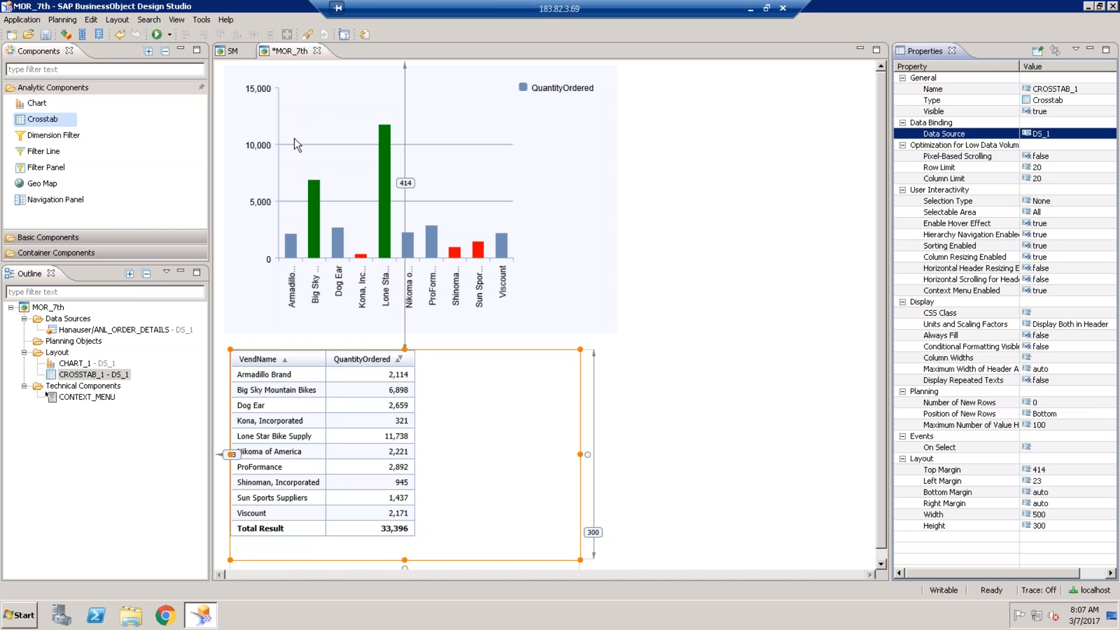
pyautogui.click(46, 34)
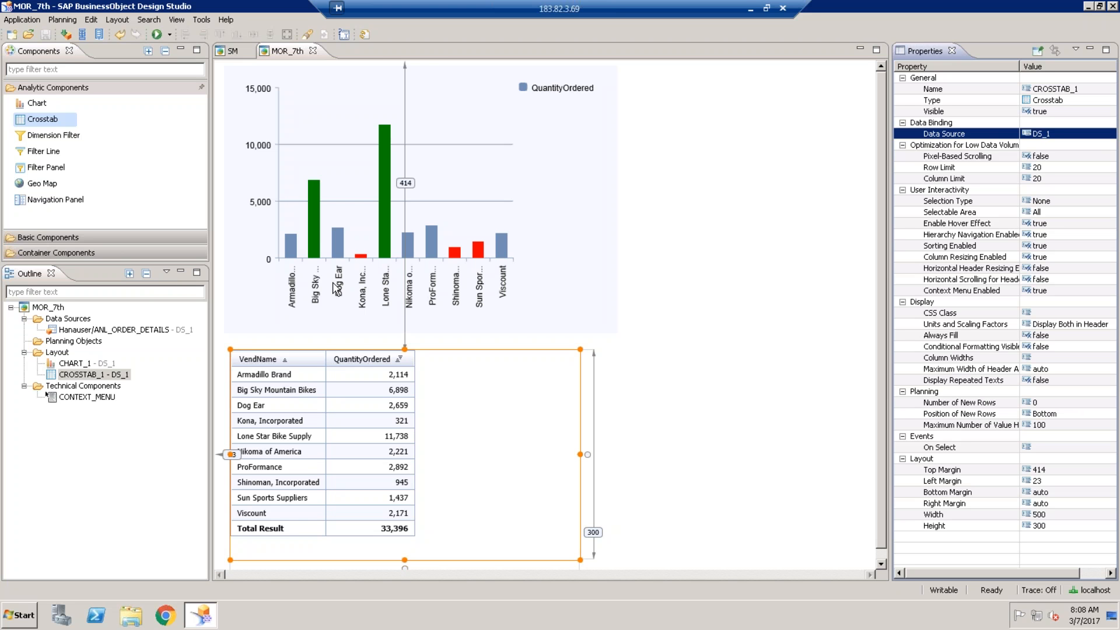
pyautogui.click(69, 135)
# - Place a dimension filter right of the chart, then select DS_1 in the Outline for its actions
pyautogui.moveTo(49, 140); pyautogui.dragTo(675, 94)
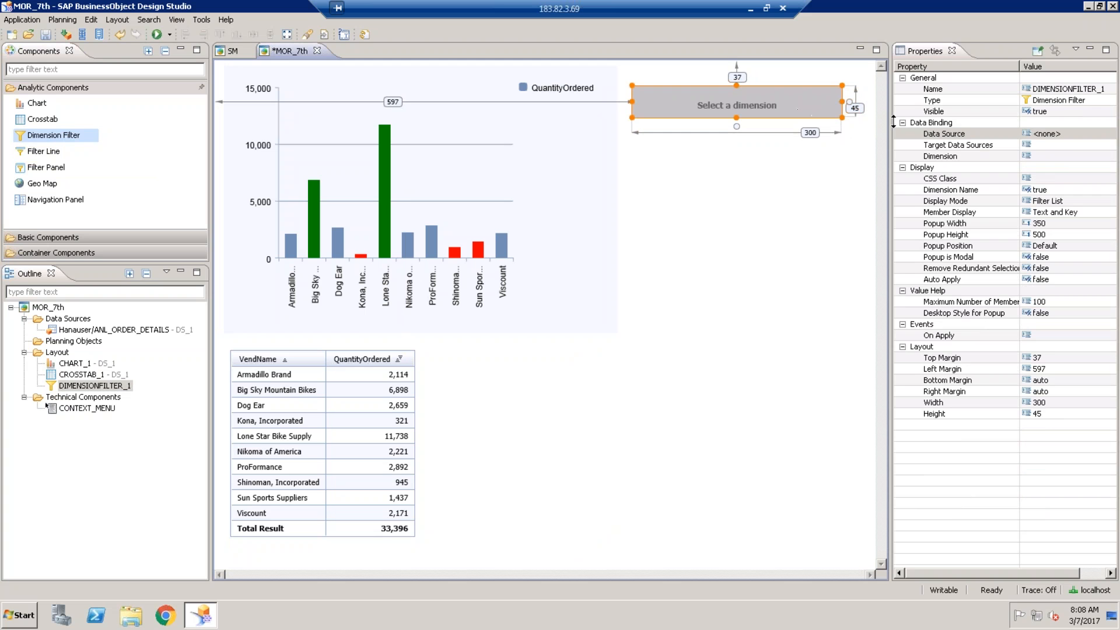
pyautogui.click(1097, 134)
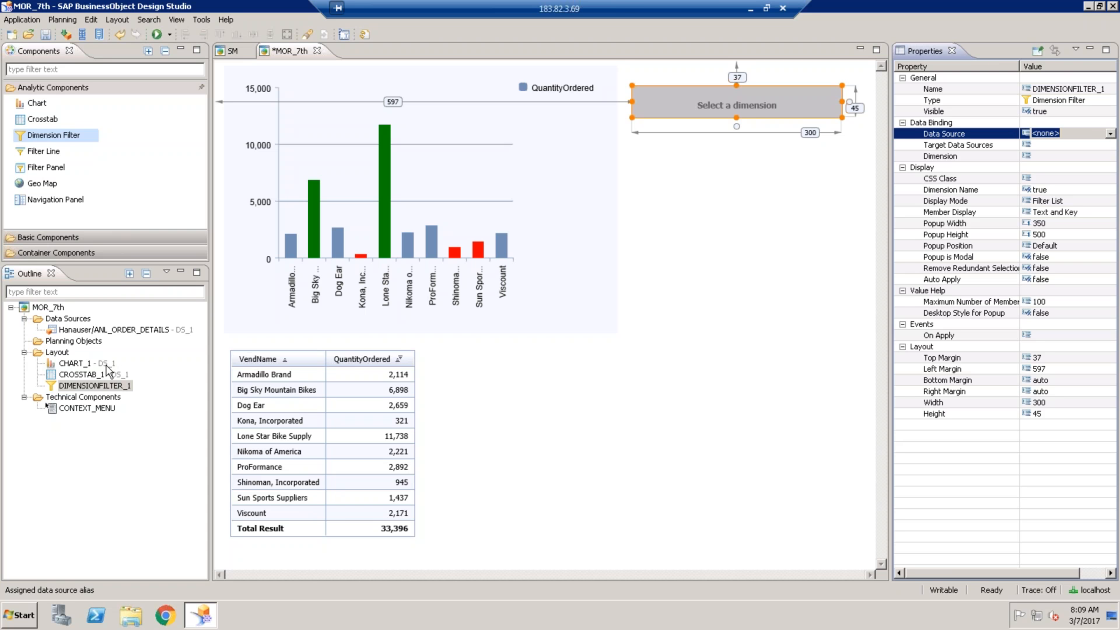
pyautogui.click(102, 331)
pyautogui.rightClick(103, 331)
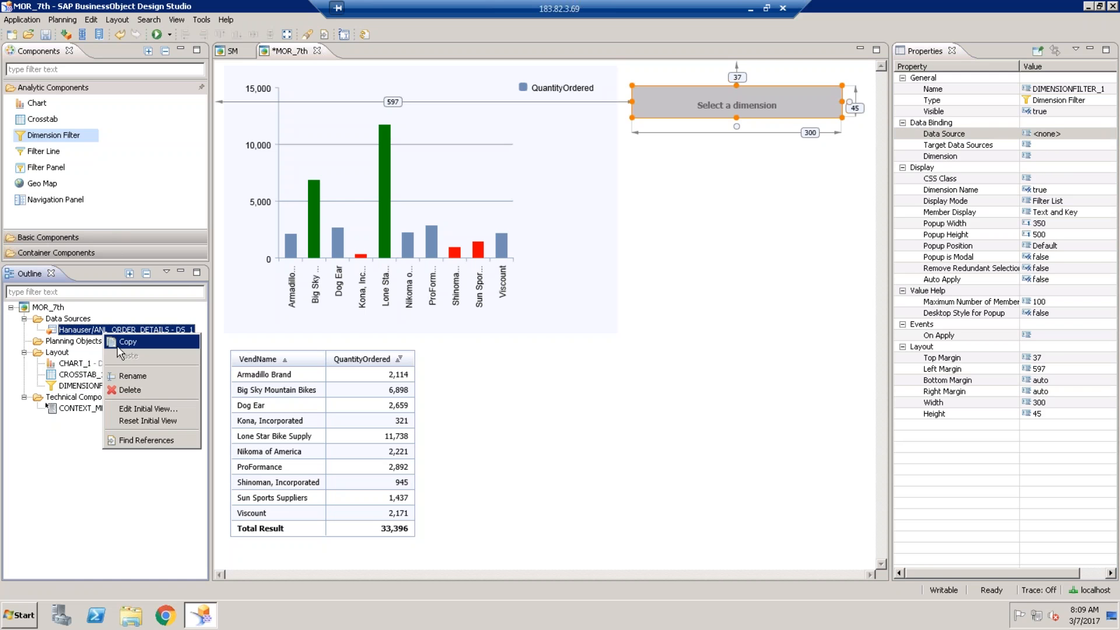
# - Copy the DS_1 data source and paste it into Data Sources as DS_2
pyautogui.press('Escape')
pyautogui.rightClick(68, 320)
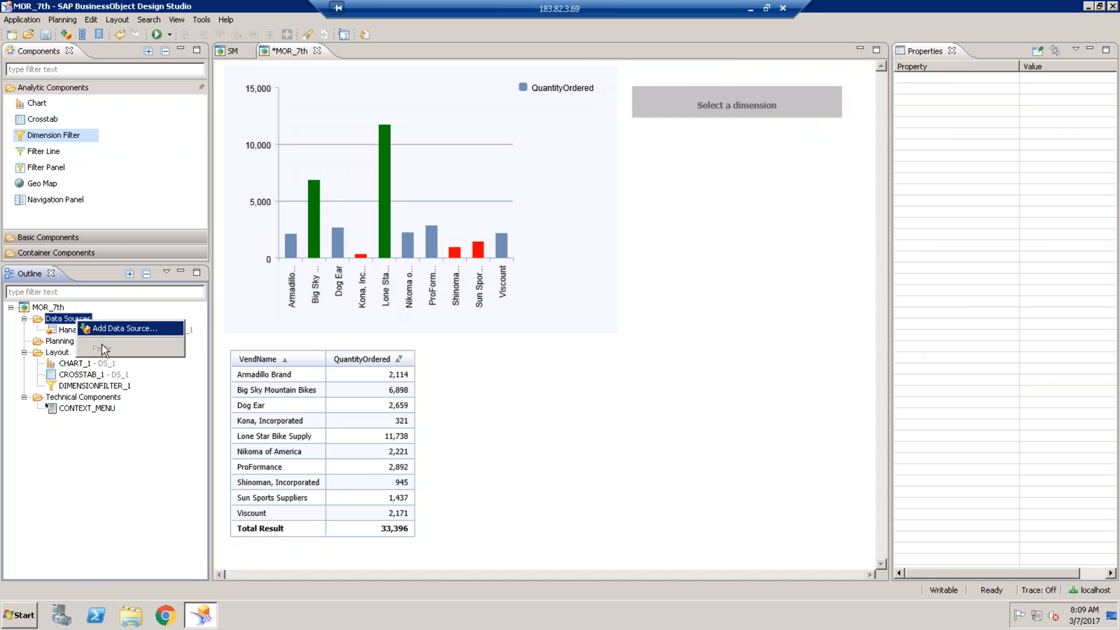
pyautogui.press('Escape')
pyautogui.click(73, 331)
pyautogui.rightClick(71, 331)
pyautogui.press('Escape')
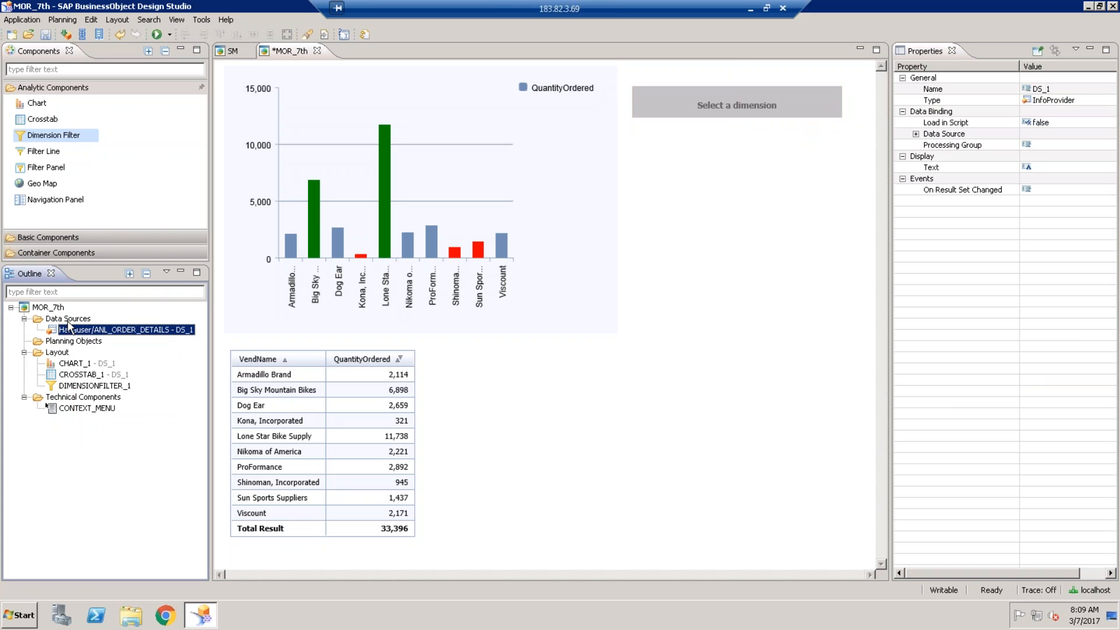
pyautogui.click(68, 319)
pyautogui.rightClick(68, 322)
pyautogui.click(82, 344)
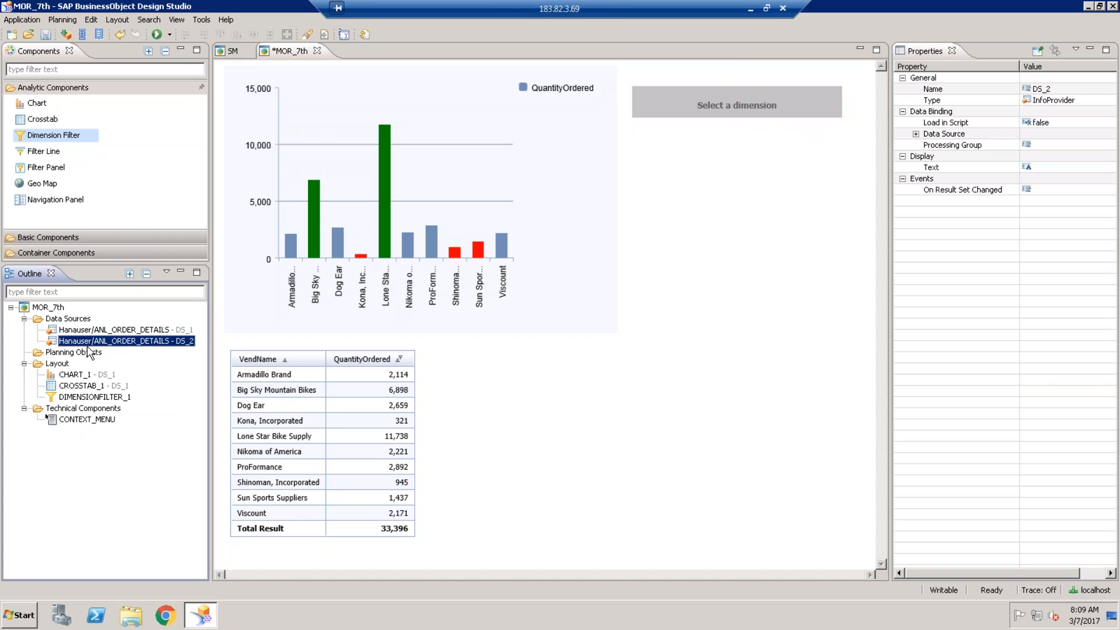
# - Switch the crosstab's data source to DS_2, then select the dimension filter
pyautogui.click(372, 398)
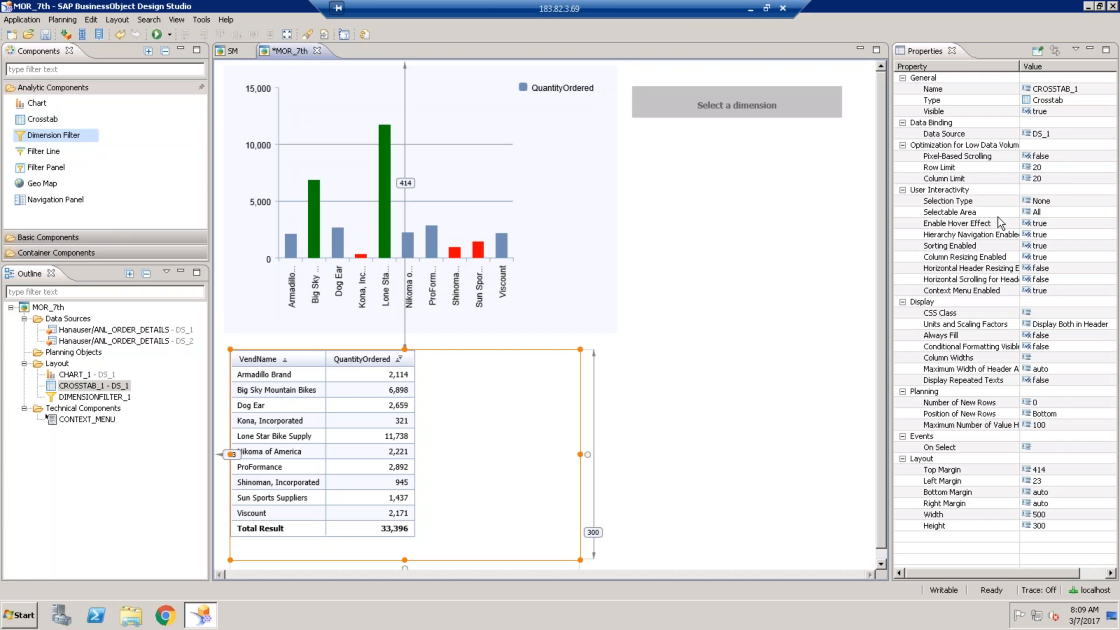
pyautogui.click(1070, 134)
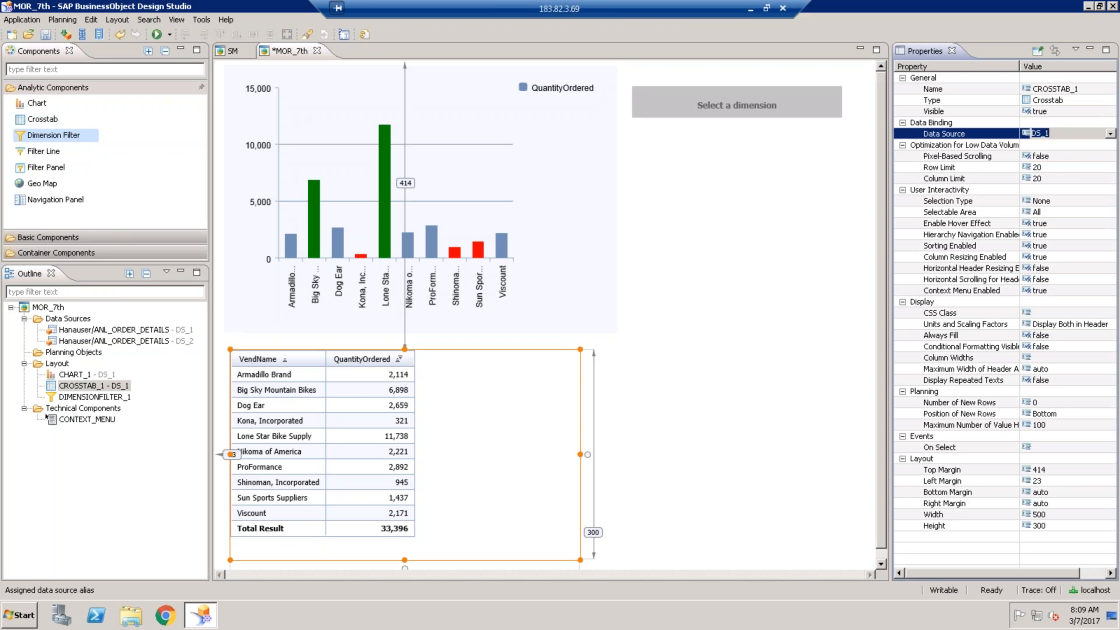
pyautogui.click(1109, 133)
pyautogui.click(1044, 157)
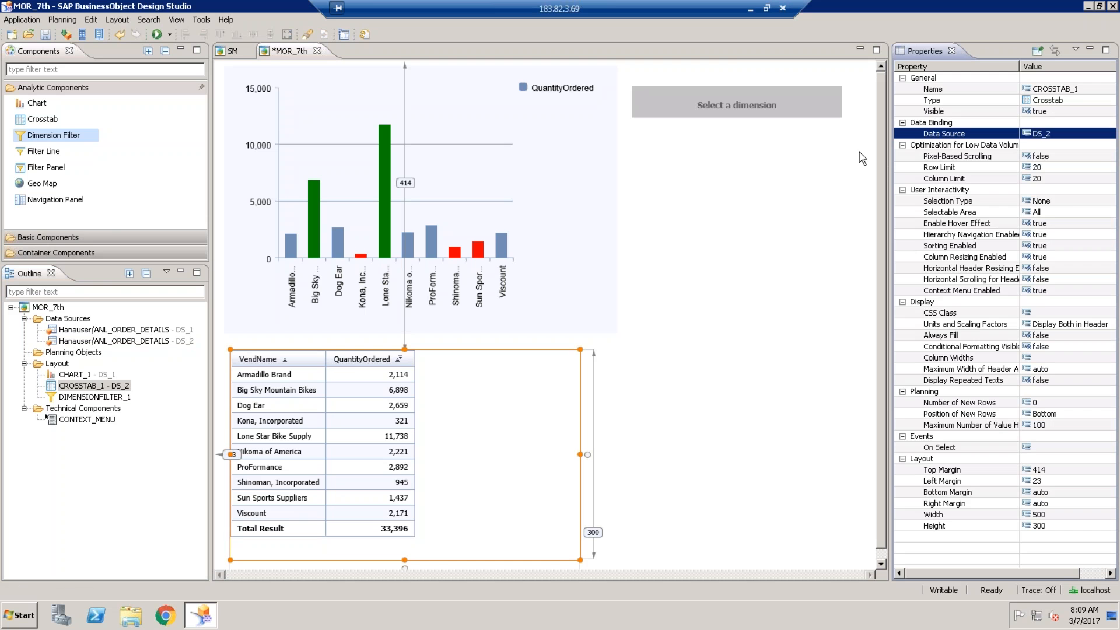
pyautogui.click(721, 97)
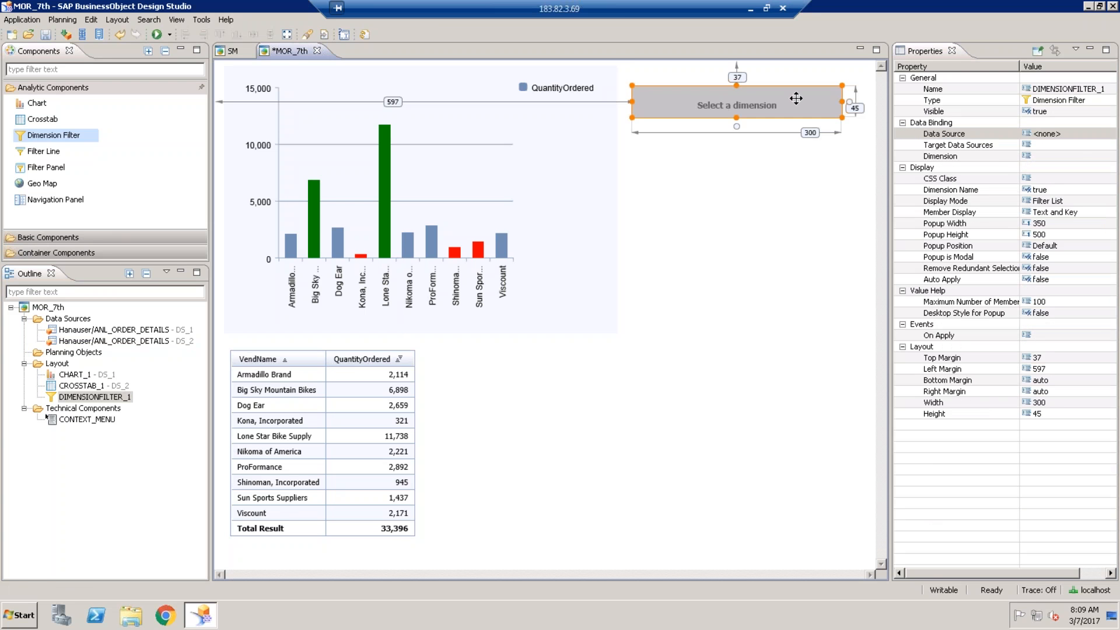
pyautogui.click(1095, 134)
# - Bind the dimension filter to DS_1 on the VendName dimension and launch a local preview
pyautogui.click(1095, 134)
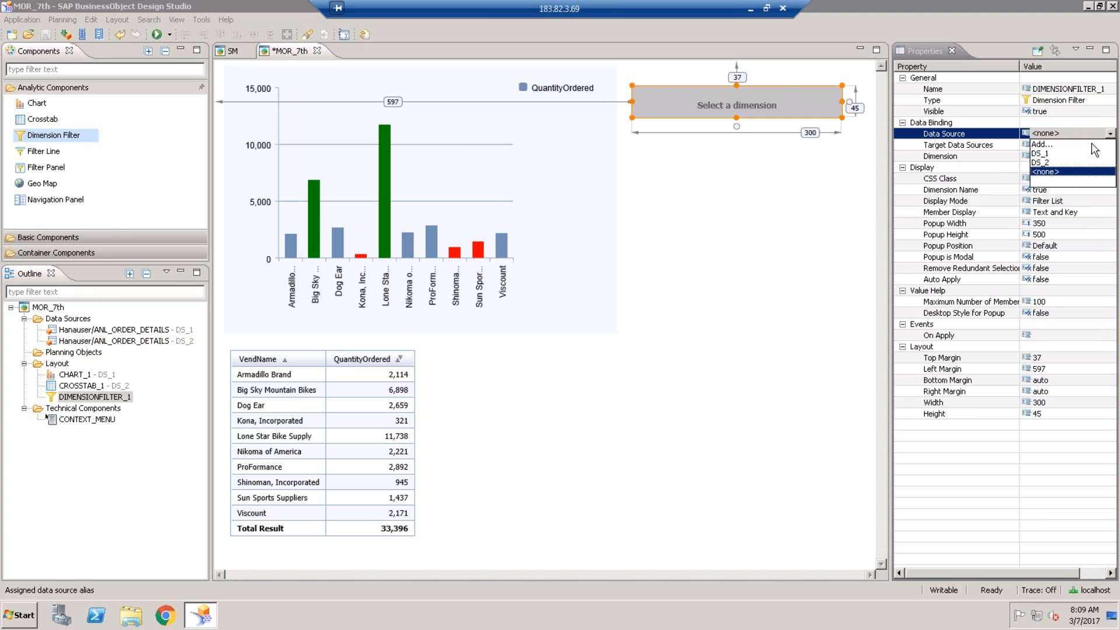
pyautogui.click(1052, 153)
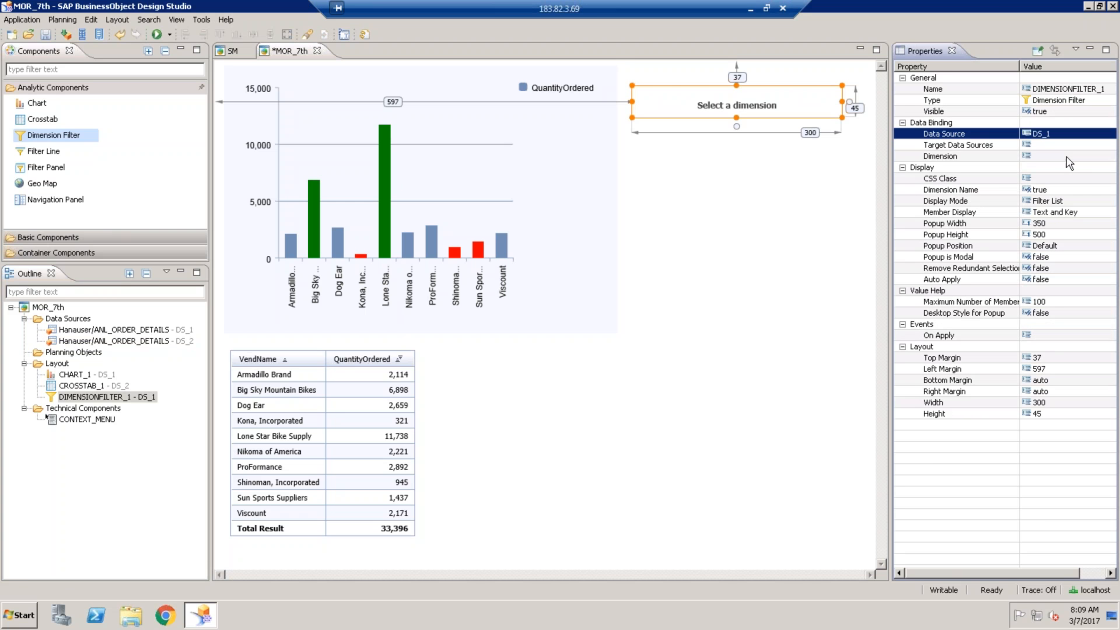
pyautogui.click(1067, 157)
pyautogui.click(1105, 158)
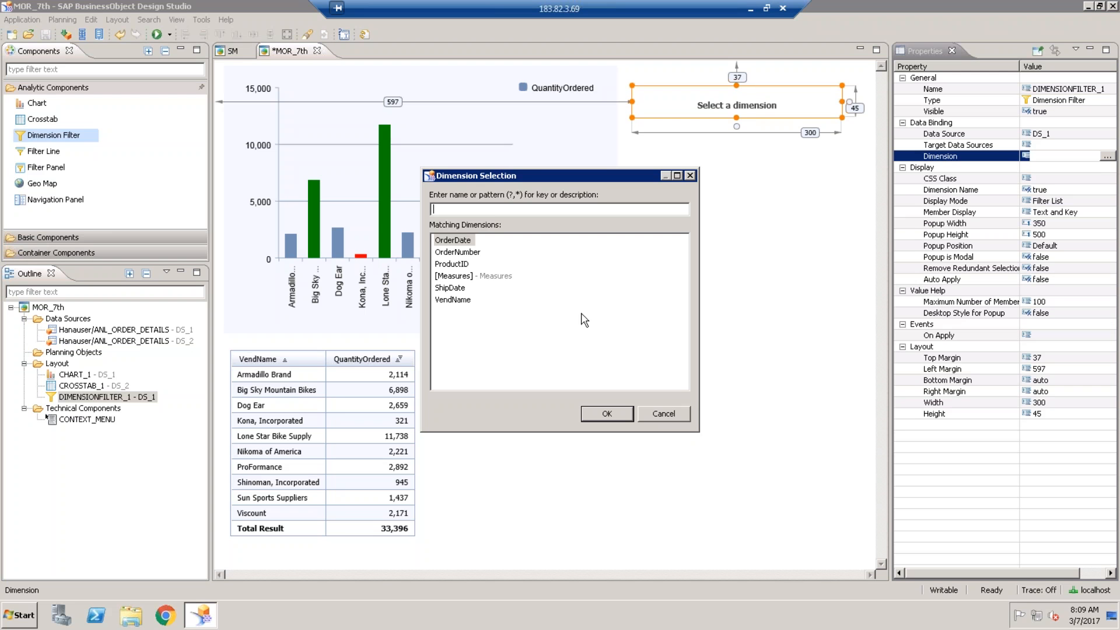
pyautogui.doubleClick(452, 301)
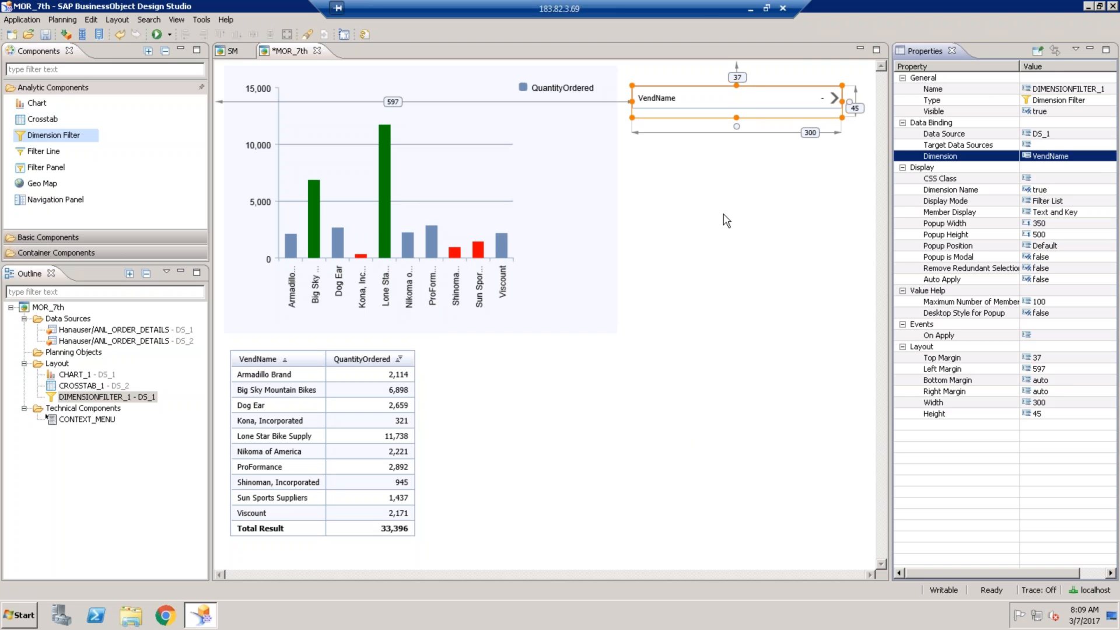
pyautogui.click(156, 34)
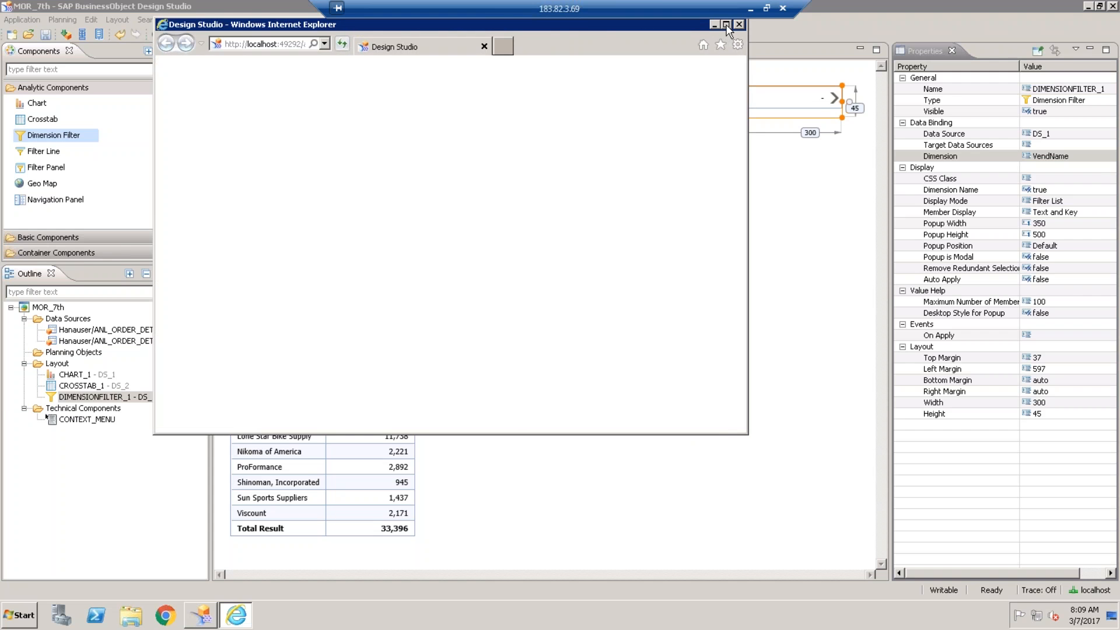
# - Filter VendName to Armadillo Brand, Big Sky Mountain Bikes, Lone Star Bike Supply, Nikoma of America, then close the preview
pyautogui.click(726, 25)
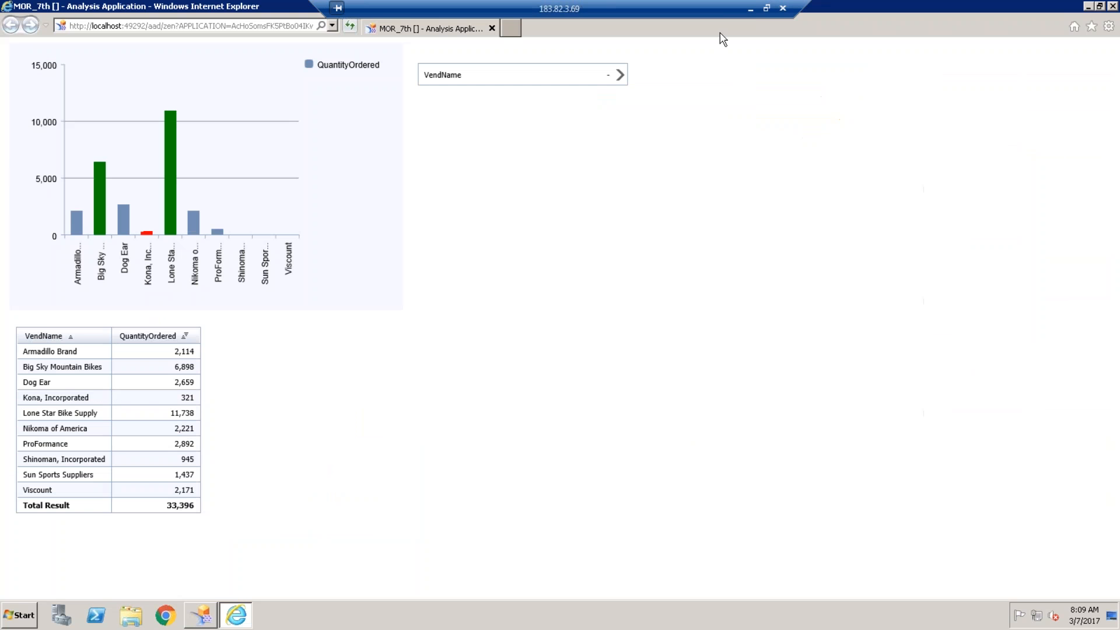
pyautogui.click(620, 75)
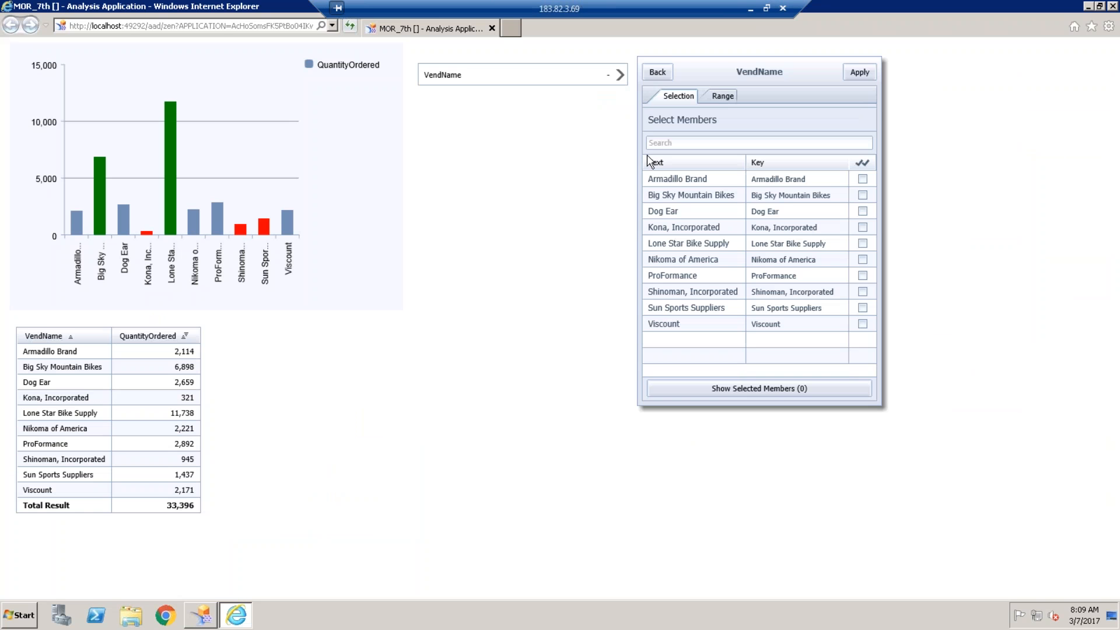
pyautogui.click(863, 179)
pyautogui.click(863, 195)
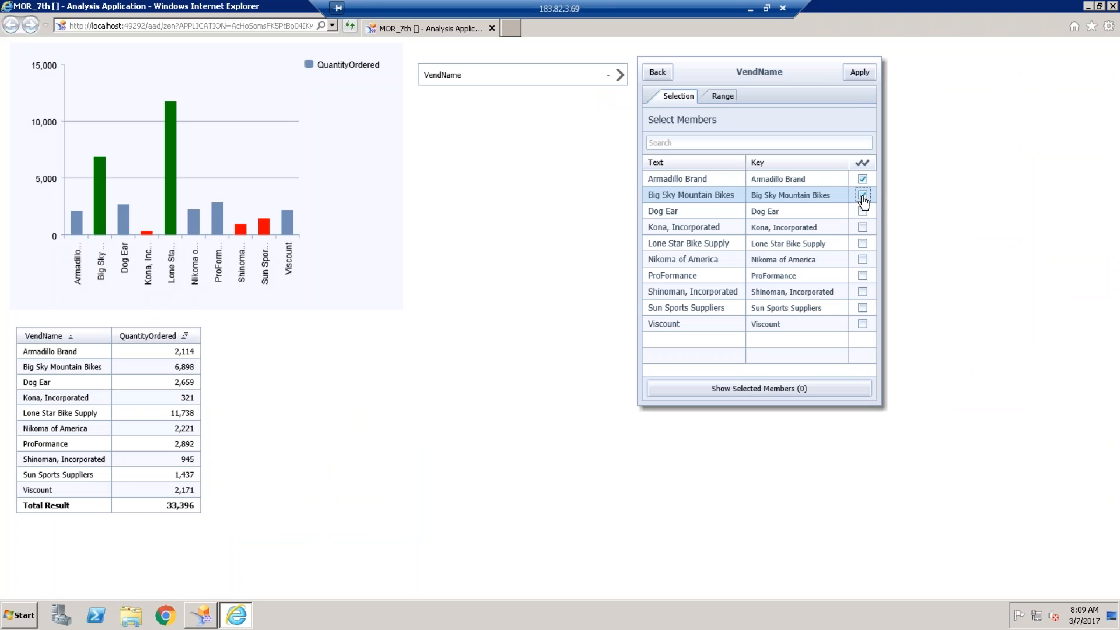
pyautogui.click(863, 244)
pyautogui.click(862, 260)
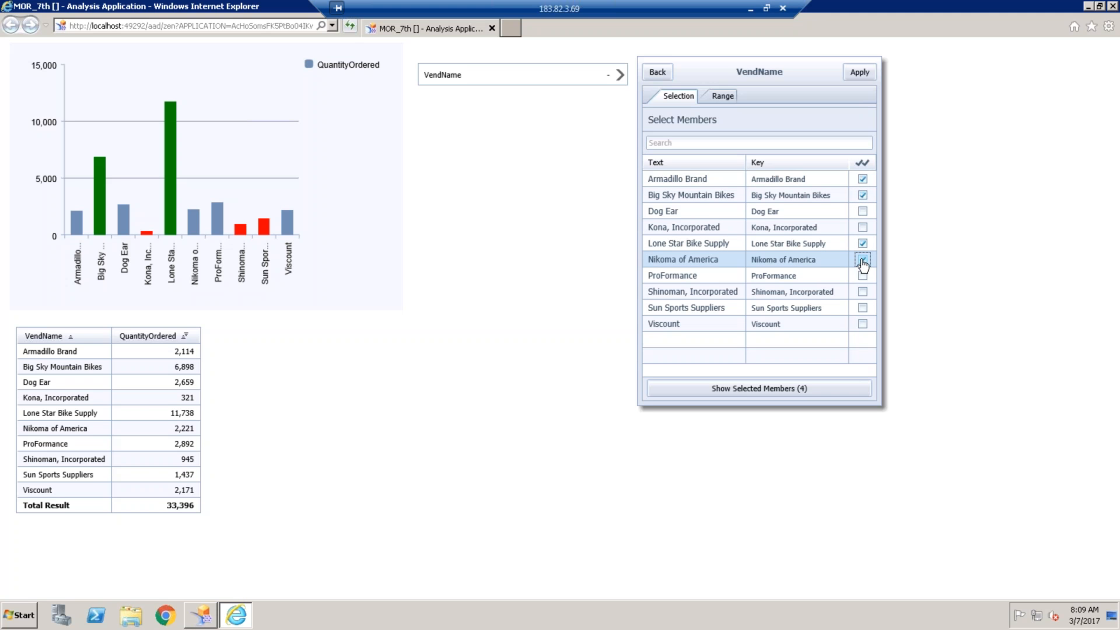
pyautogui.click(861, 73)
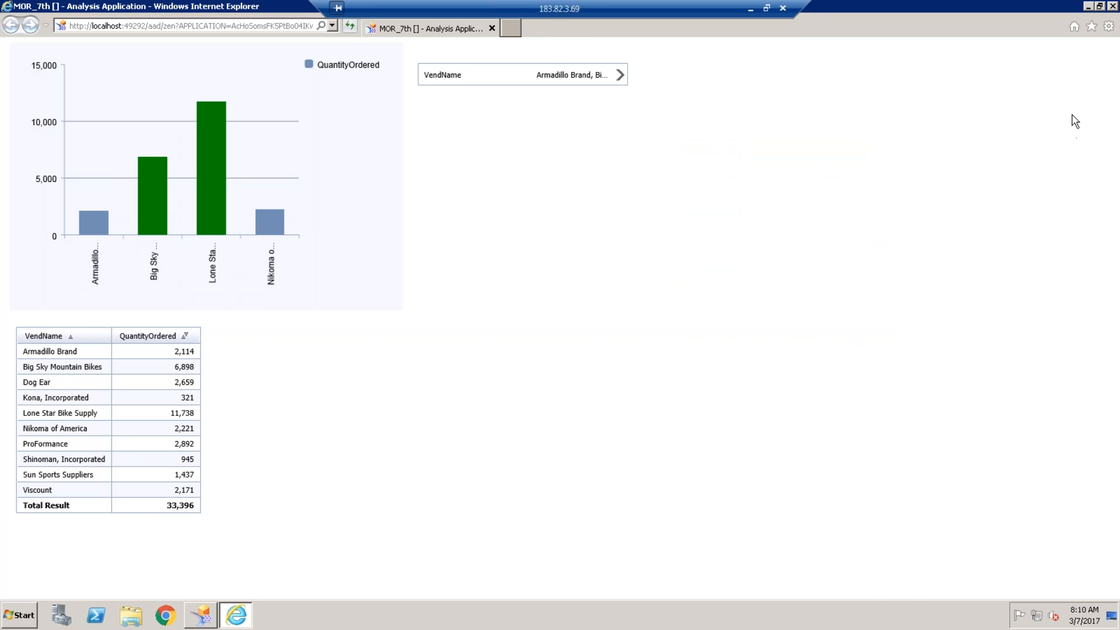
pyautogui.click(1112, 6)
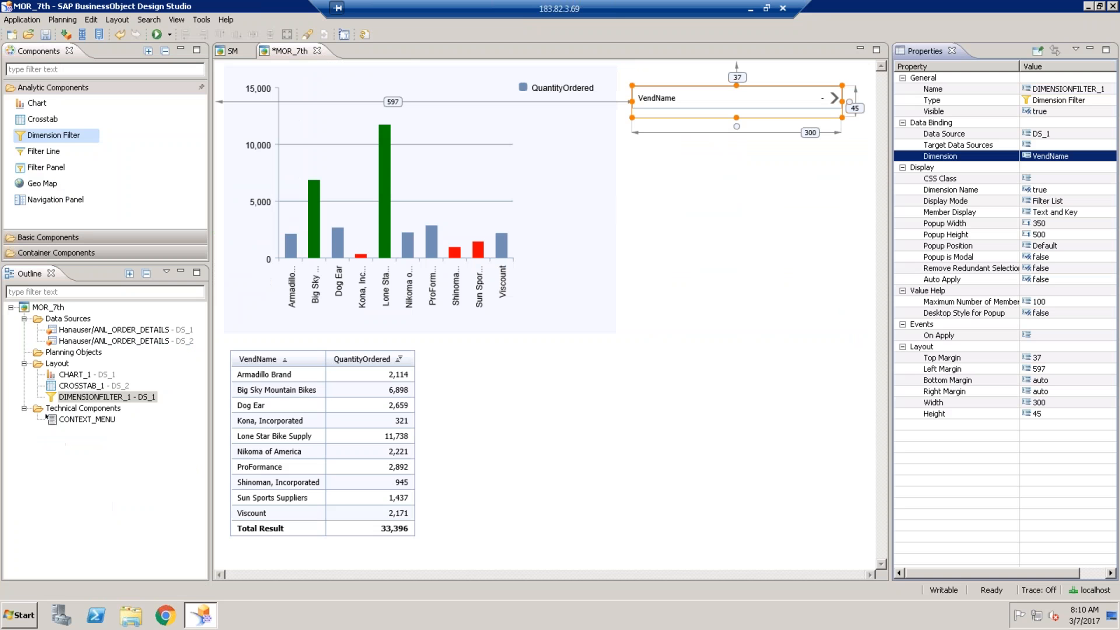
pyautogui.click(328, 413)
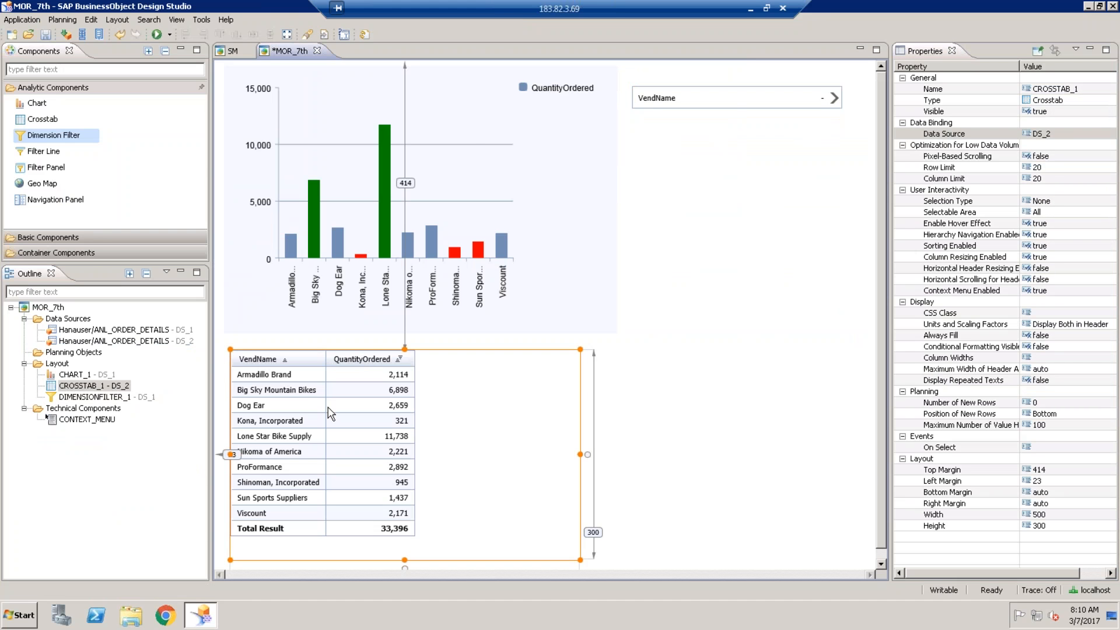
pyautogui.click(470, 140)
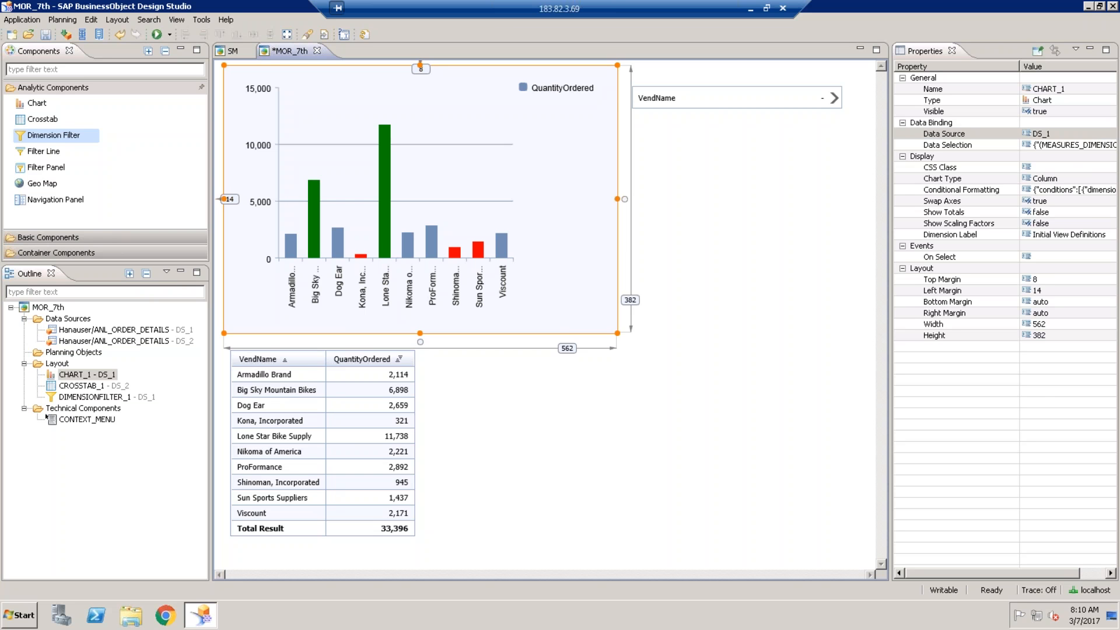
pyautogui.click(720, 105)
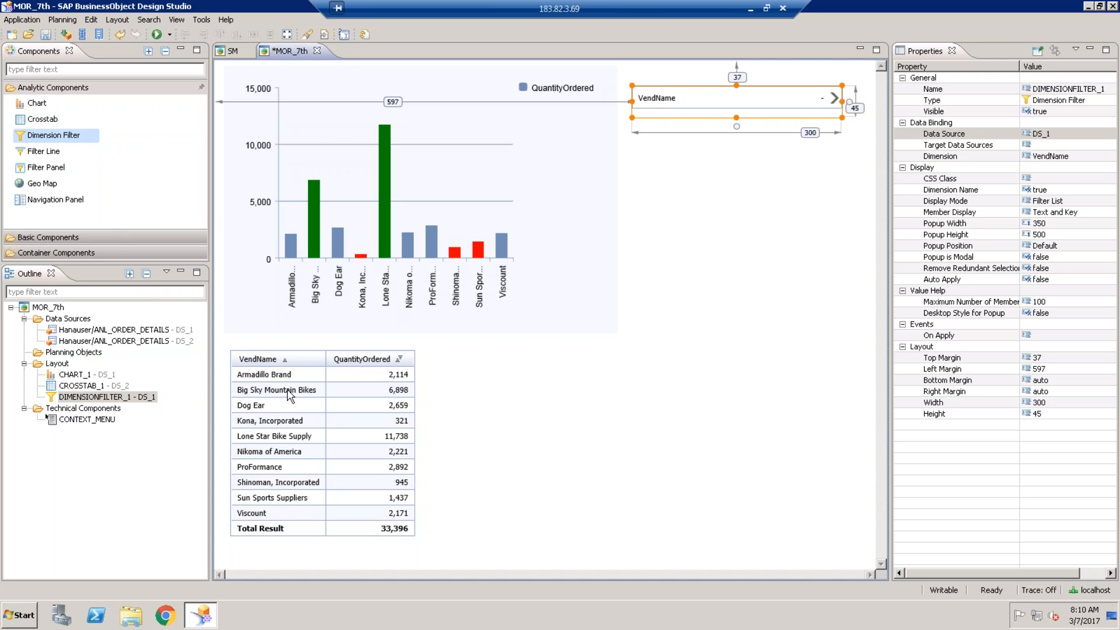
pyautogui.click(1060, 146)
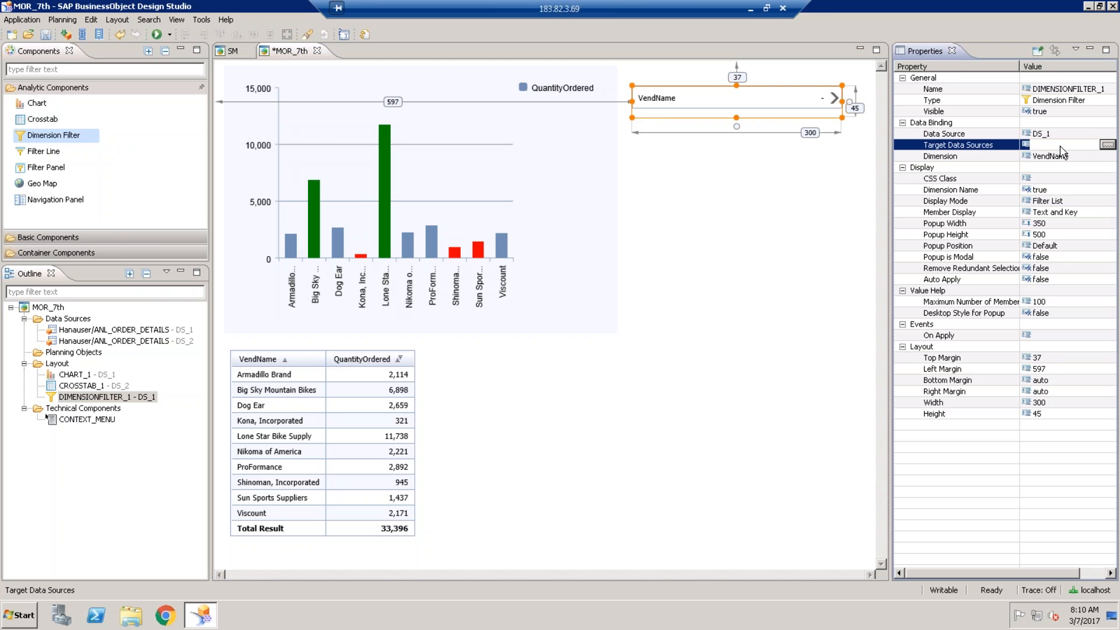
# - Add DS_2 as a target data source of the VendName filter and run a local preview
pyautogui.click(1064, 134)
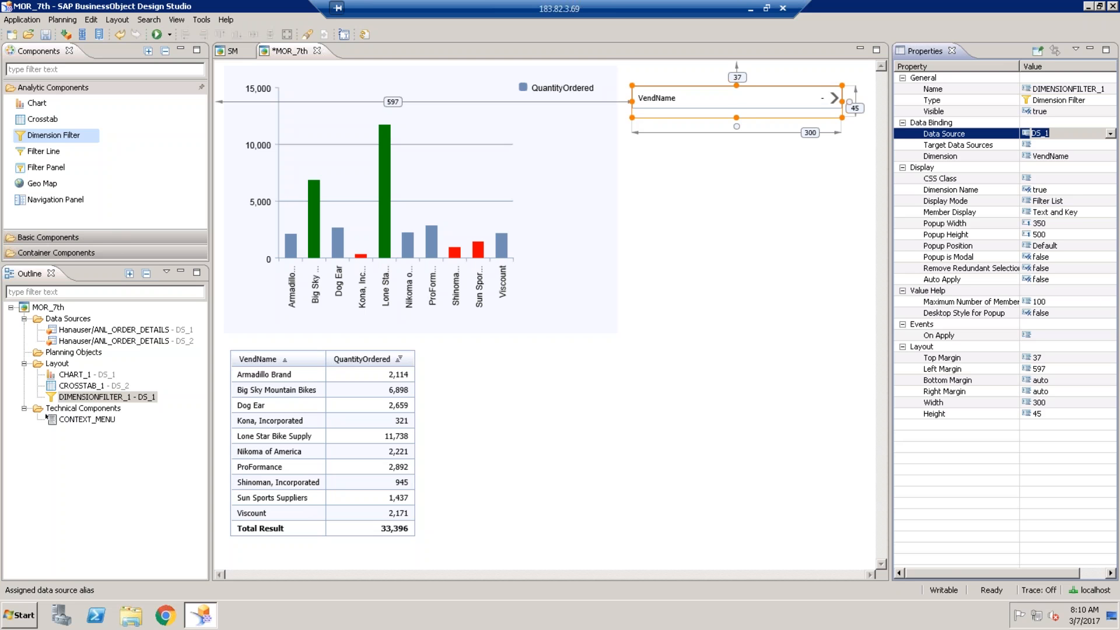
pyautogui.click(1072, 144)
pyautogui.click(1107, 145)
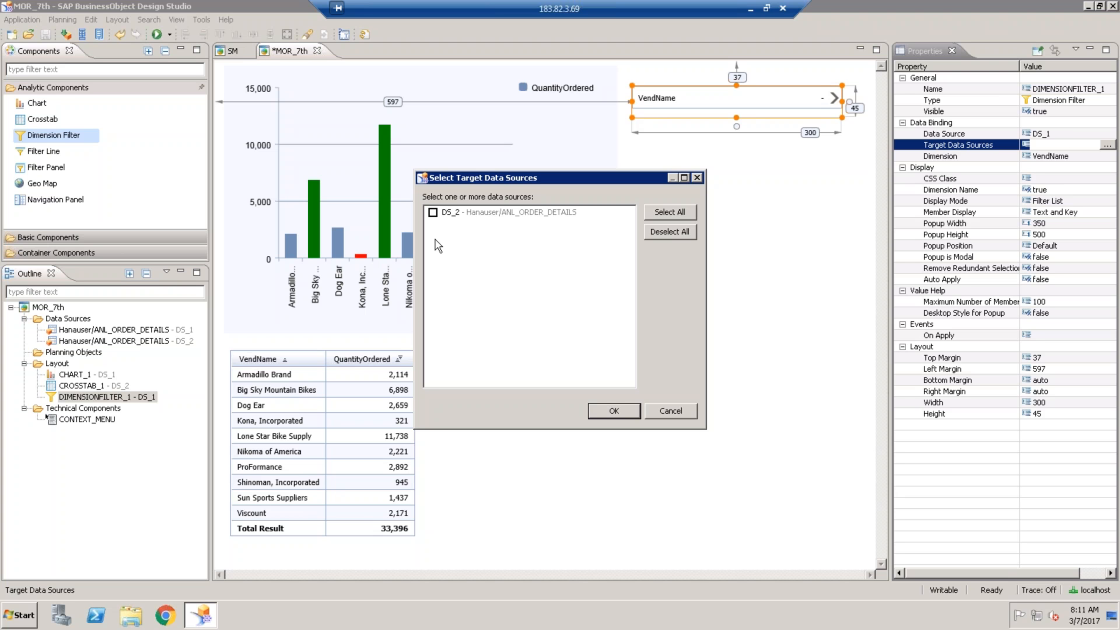
pyautogui.click(432, 212)
pyautogui.click(608, 410)
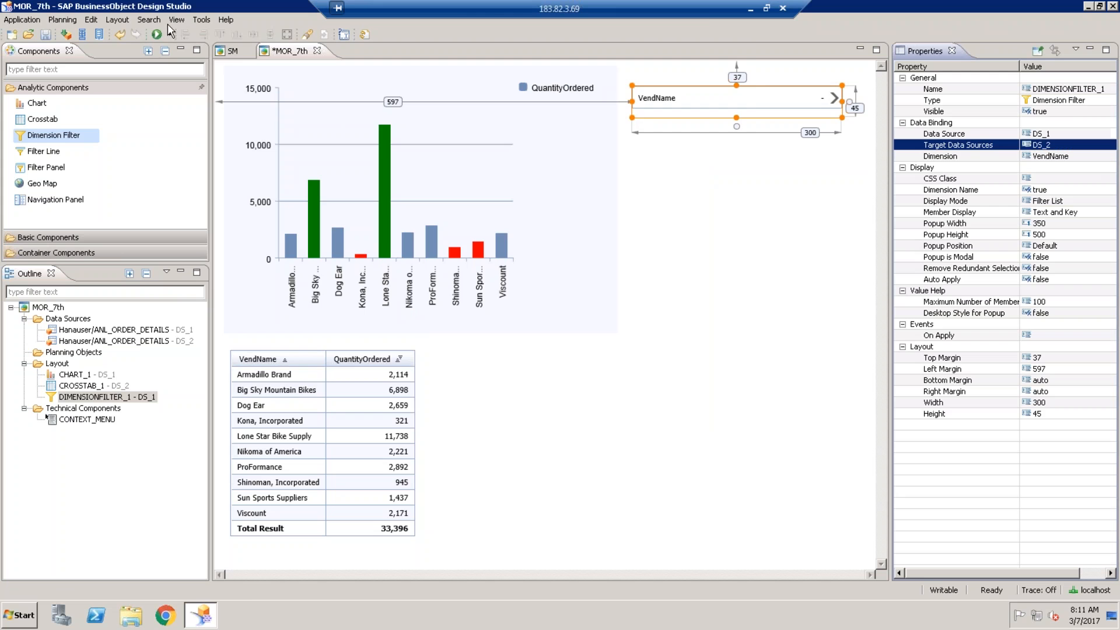
pyautogui.click(156, 33)
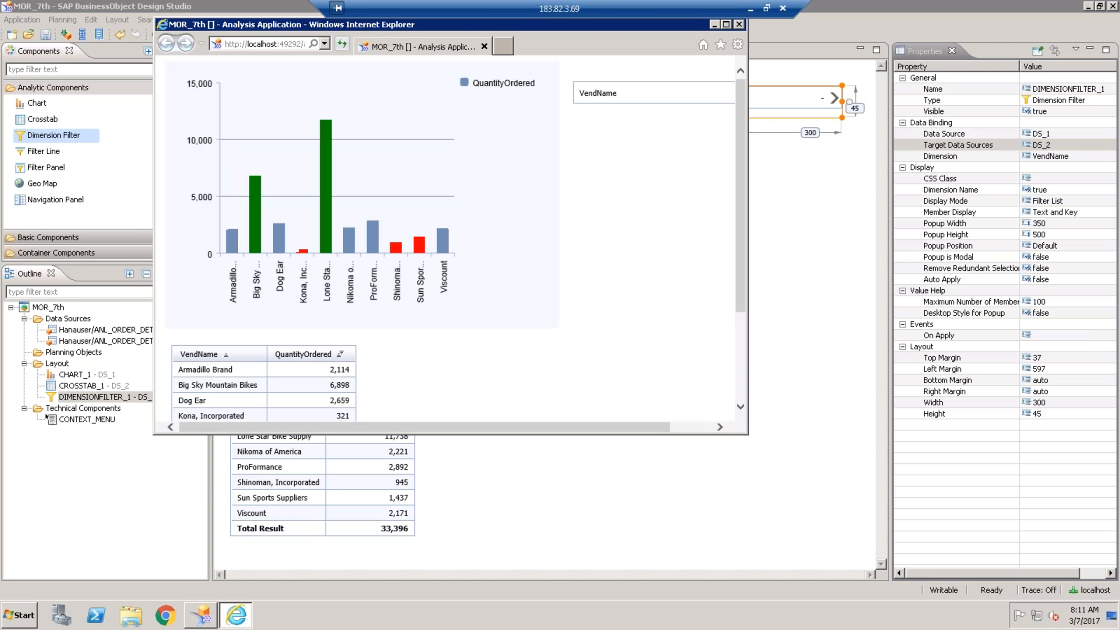
# - Filter VendName to Armadillo Brand, Big Sky Mountain Bikes and Dog Ear, then close the preview
pyautogui.click(726, 24)
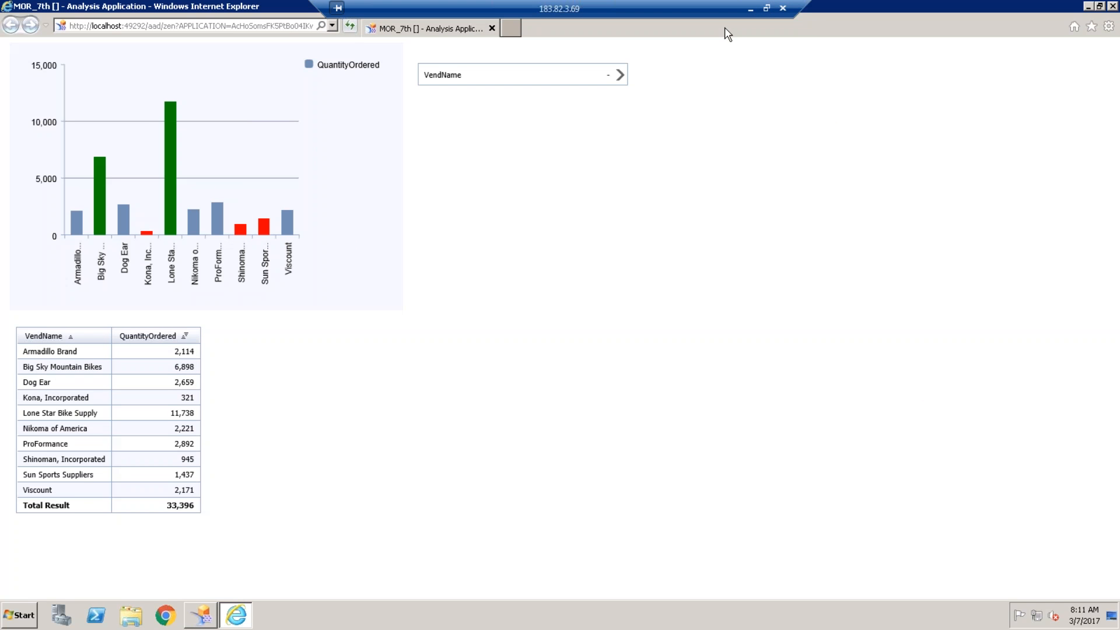
pyautogui.click(620, 76)
pyautogui.click(863, 180)
pyautogui.click(863, 195)
pyautogui.click(862, 211)
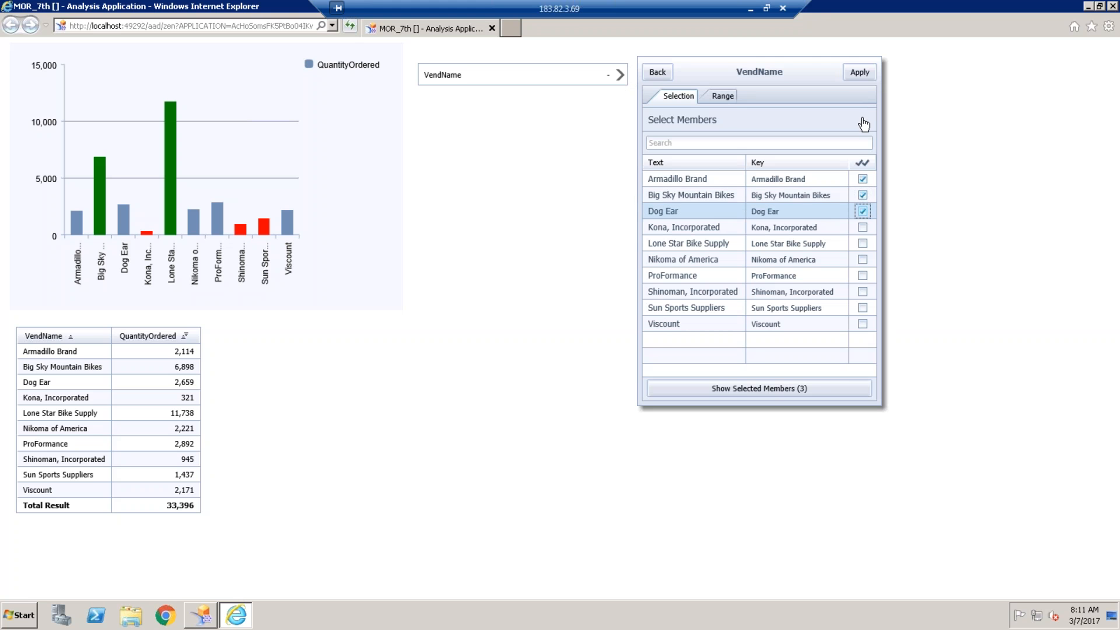
pyautogui.click(859, 73)
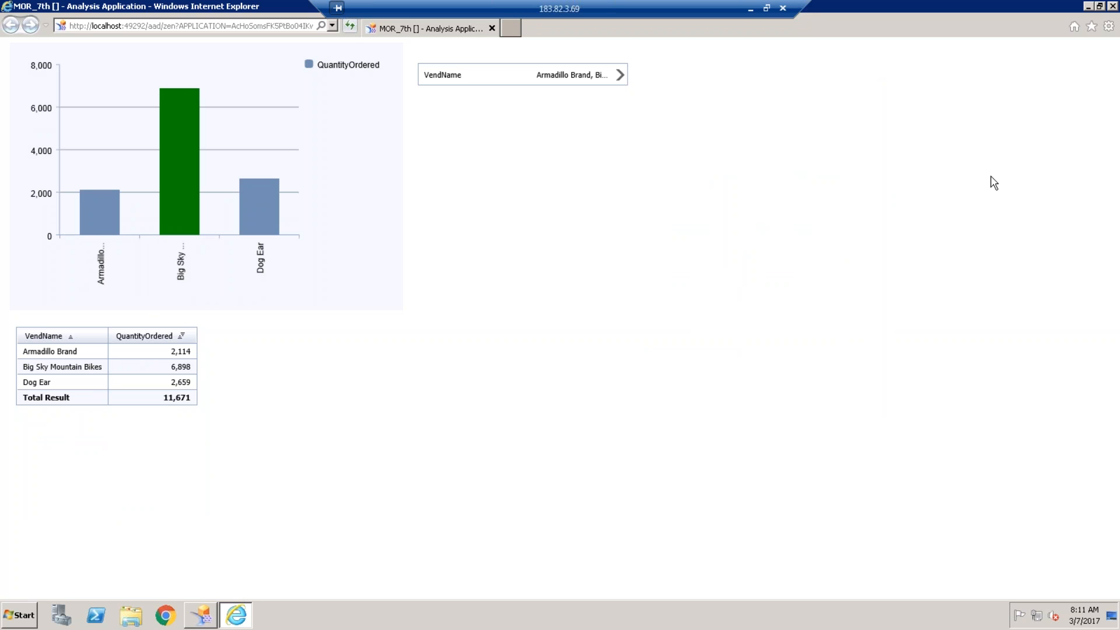
pyautogui.click(1111, 7)
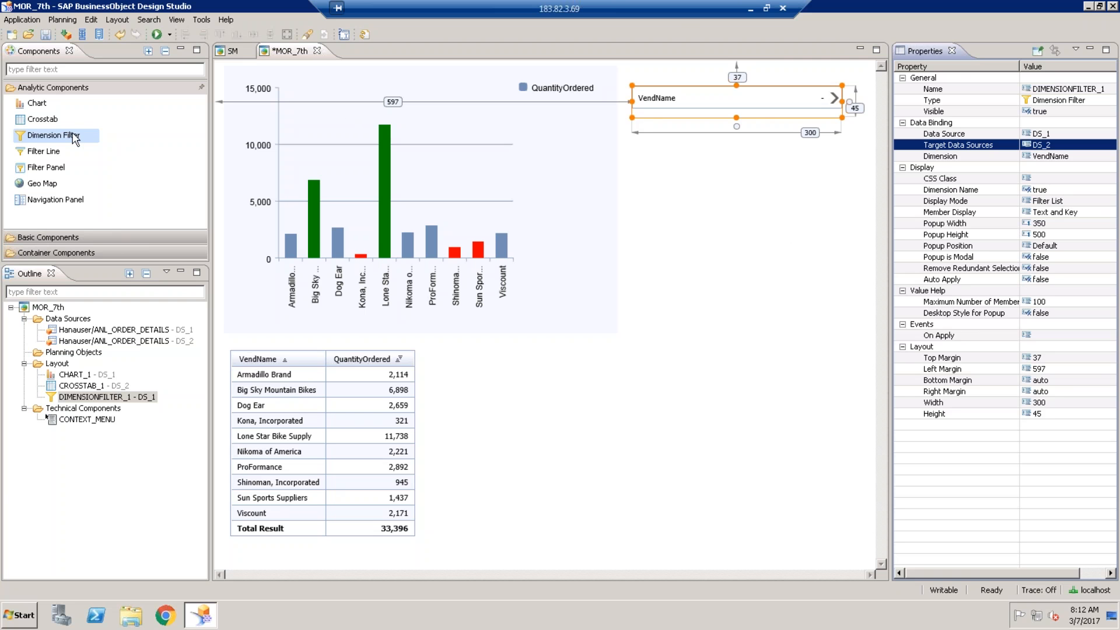
# - Add a filter line below the VendName dimension filter and nudge it into place
pyautogui.click(42, 153)
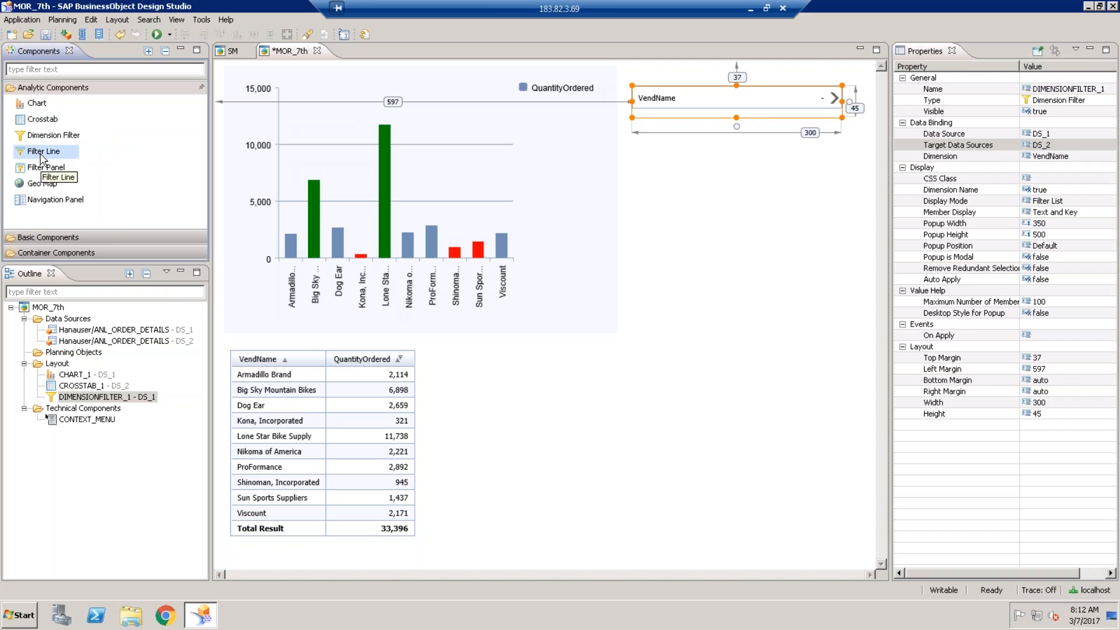
pyautogui.moveTo(40, 161); pyautogui.dragTo(673, 186)
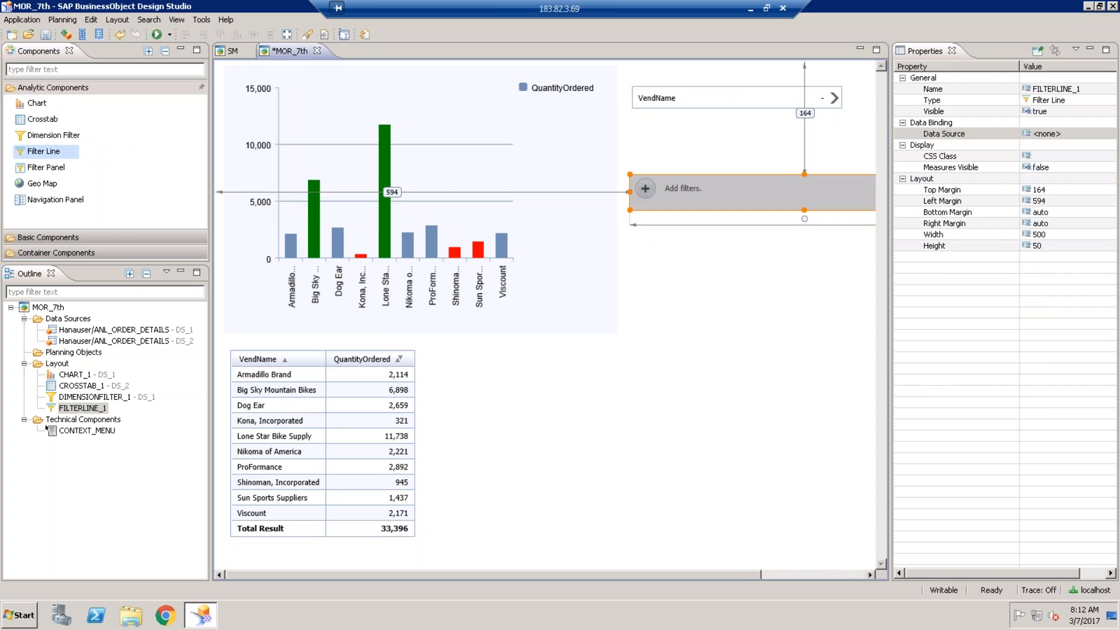
pyautogui.click(728, 98)
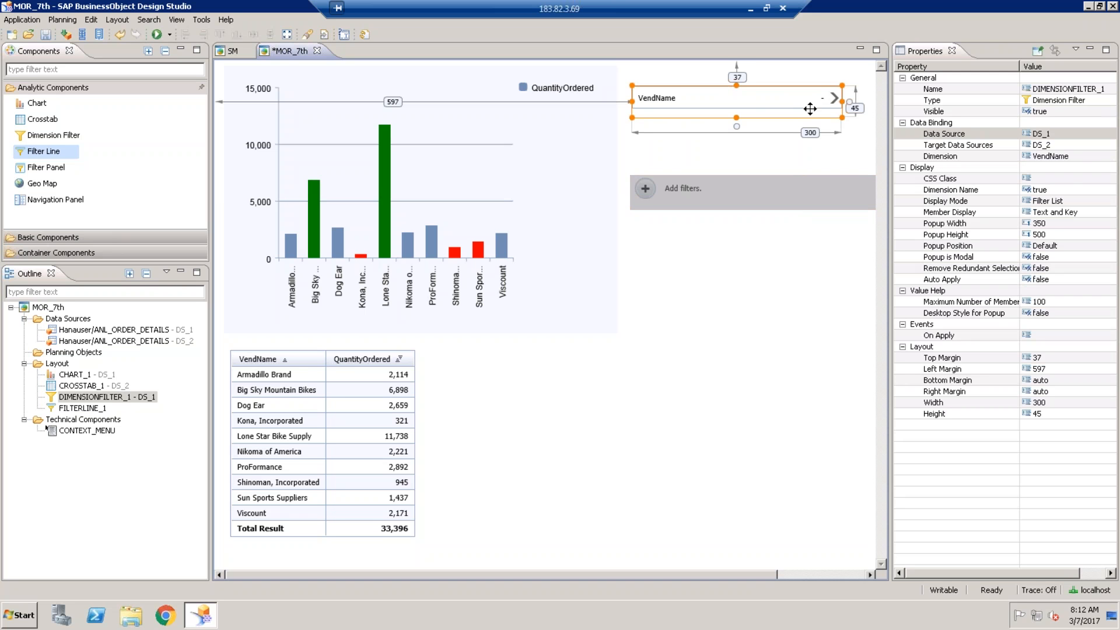
pyautogui.click(1088, 156)
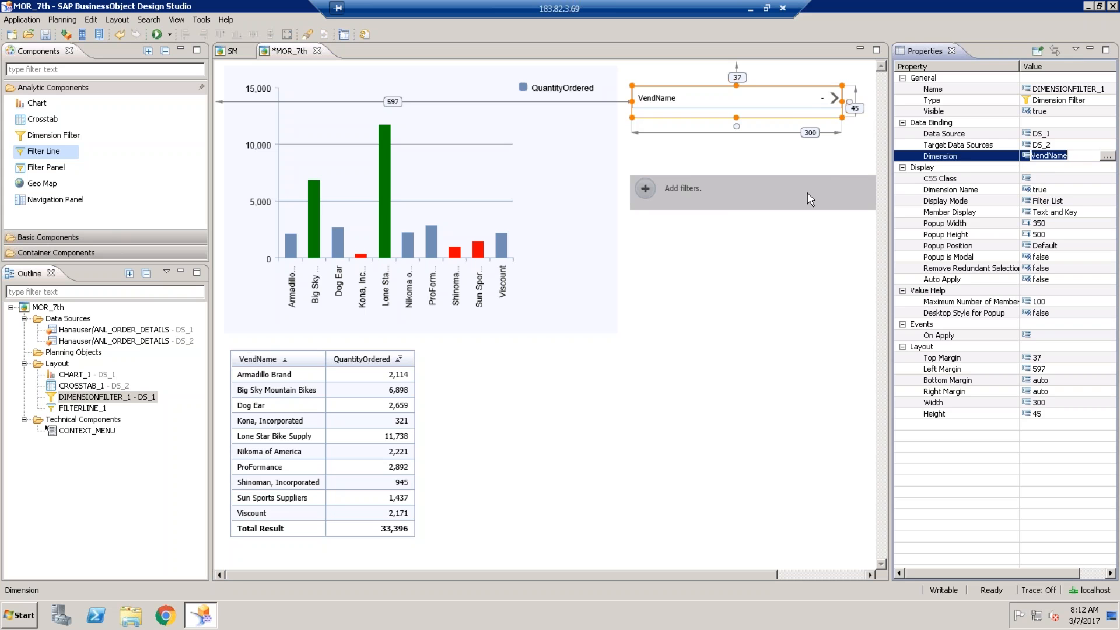
pyautogui.click(722, 205)
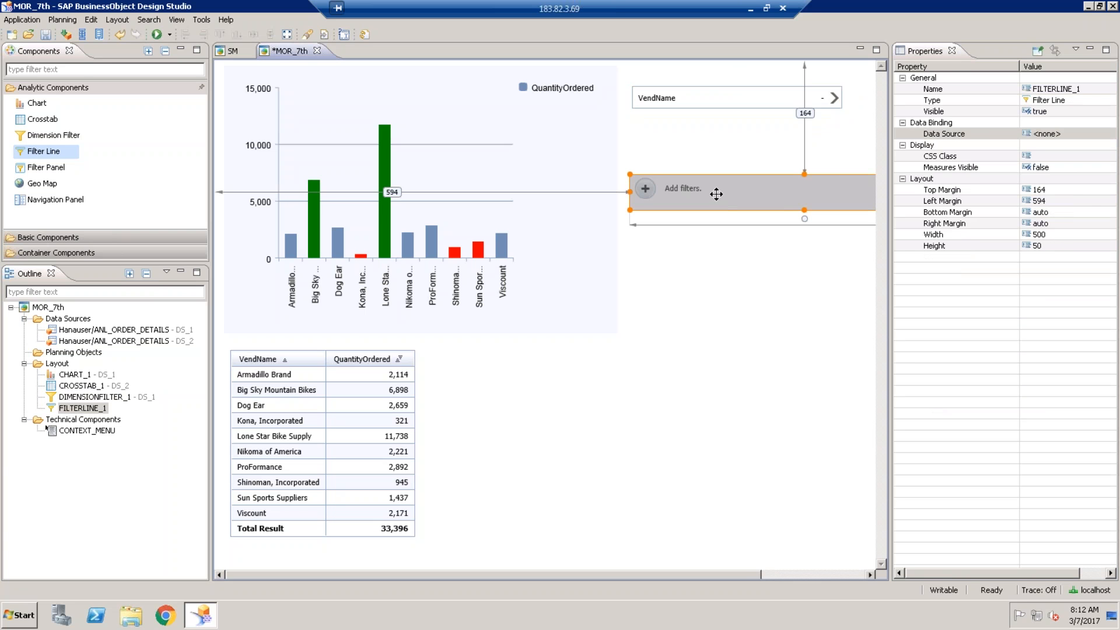
pyautogui.moveTo(716, 193); pyautogui.dragTo(714, 192)
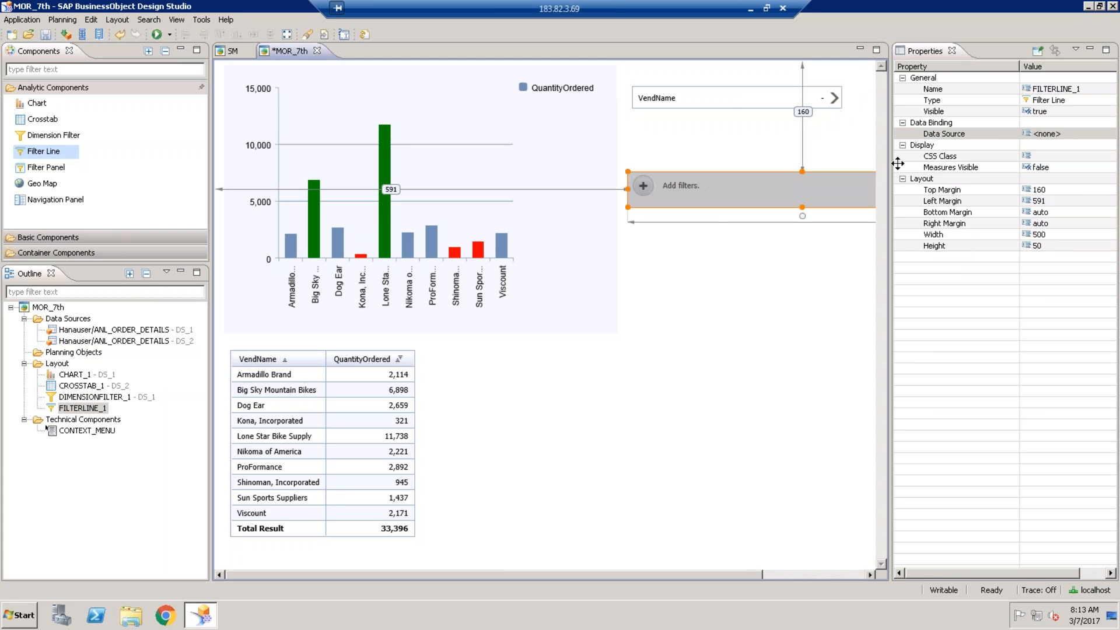
# - Bind the filter line to DS_1 and launch a local preview
pyautogui.click(1080, 135)
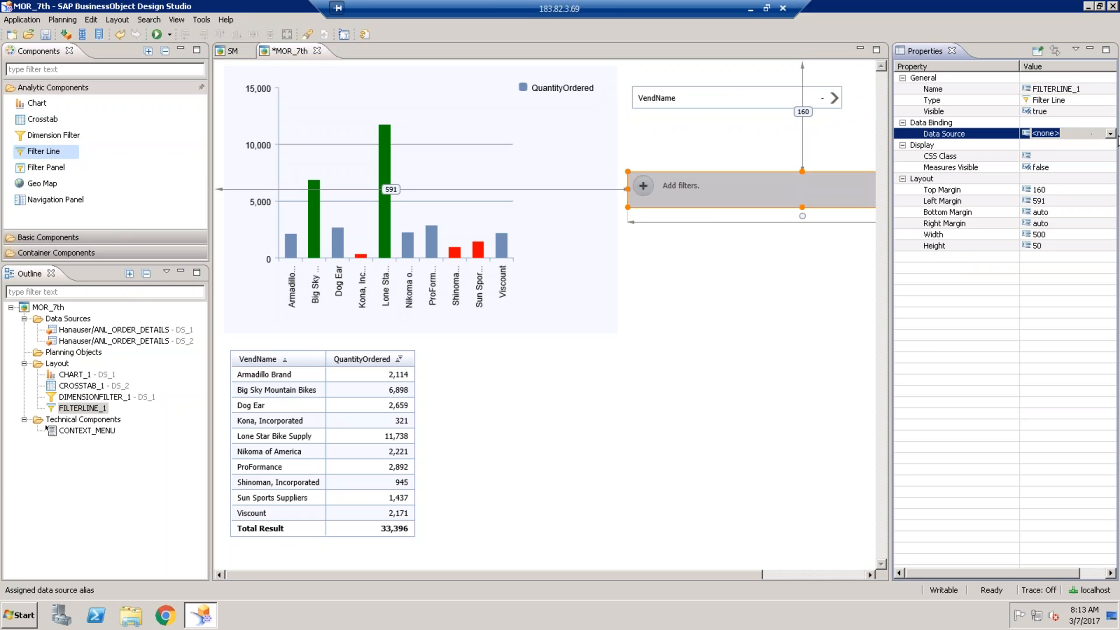
pyautogui.click(1111, 127)
pyautogui.click(1111, 133)
pyautogui.click(1109, 133)
pyautogui.click(1052, 154)
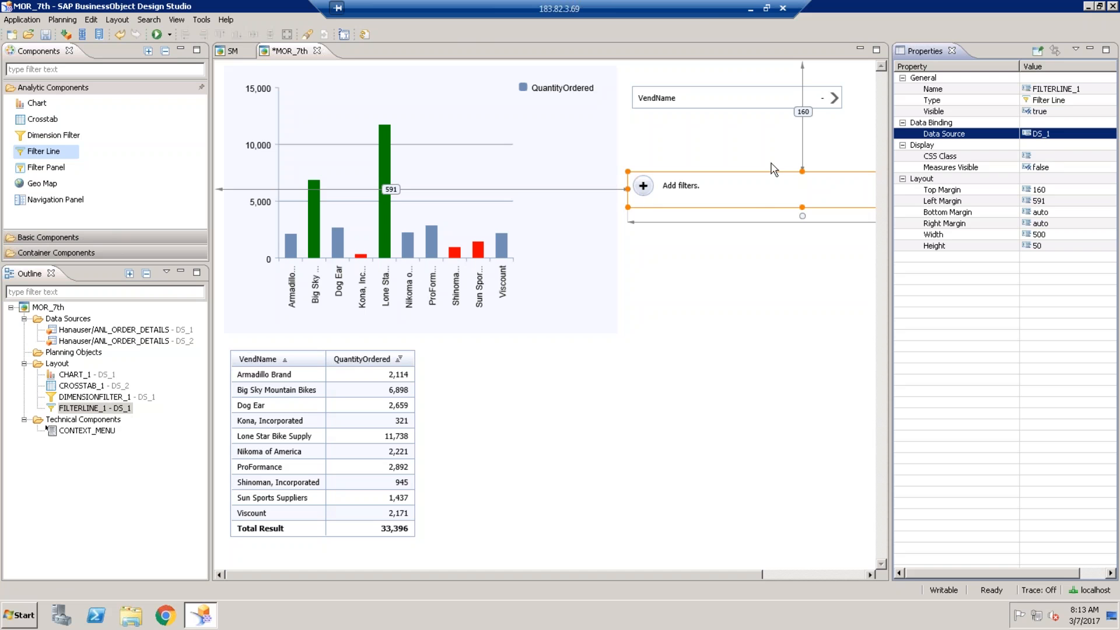
pyautogui.click(156, 34)
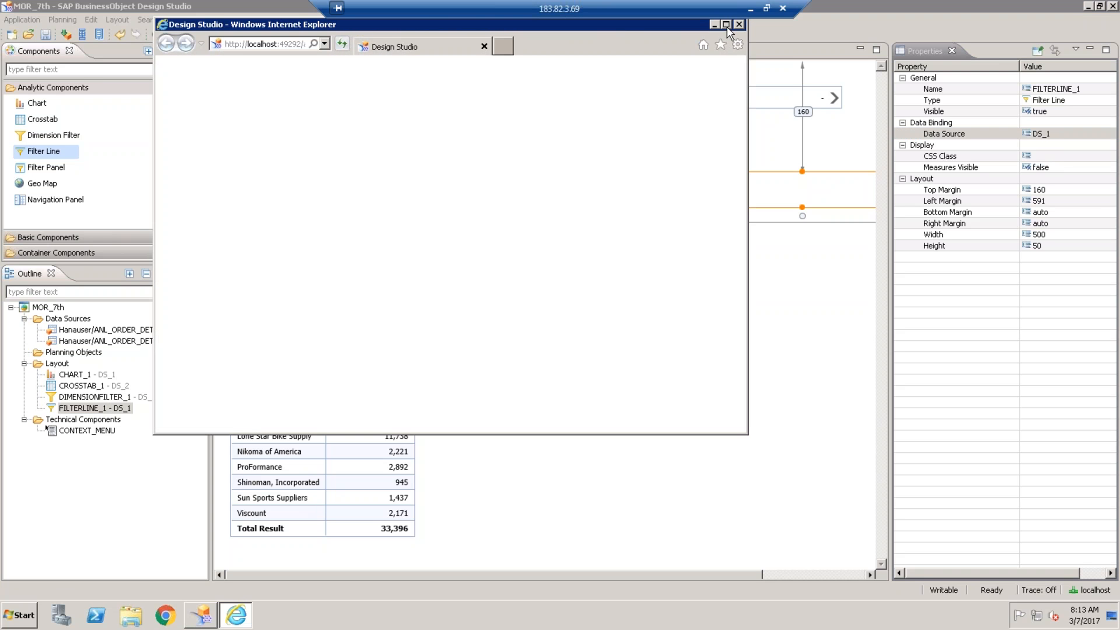
# - Add a filter-line VendName filter: Armadillo Brand, Big Sky Mountain Bikes, Kona, Incorporated, Nikoma of America, ProFormance
pyautogui.click(725, 24)
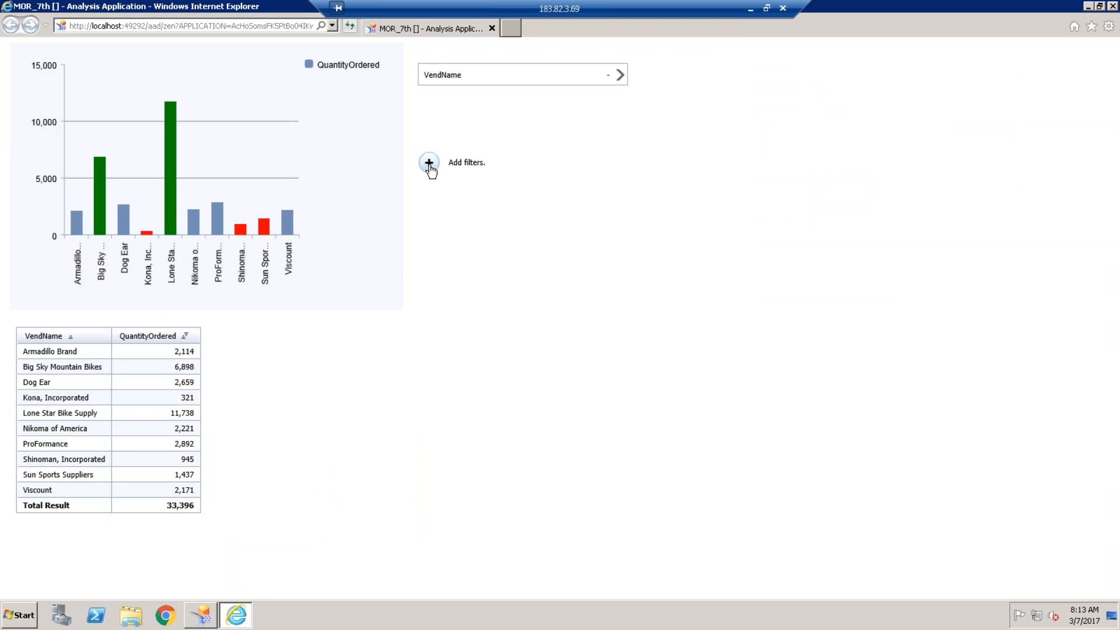
pyautogui.click(429, 163)
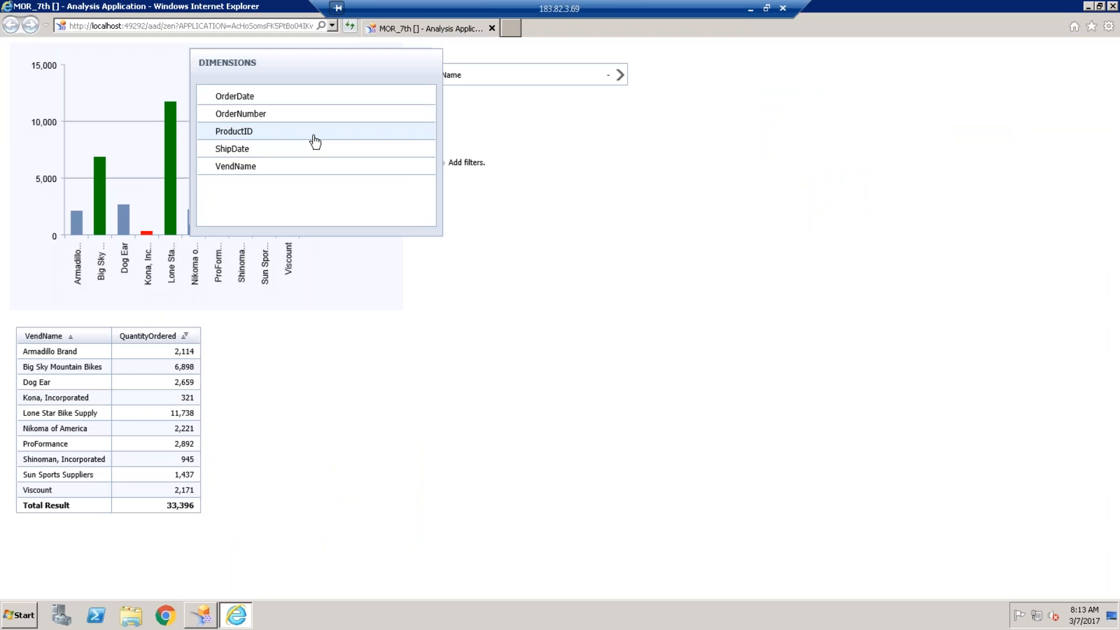
pyautogui.click(258, 168)
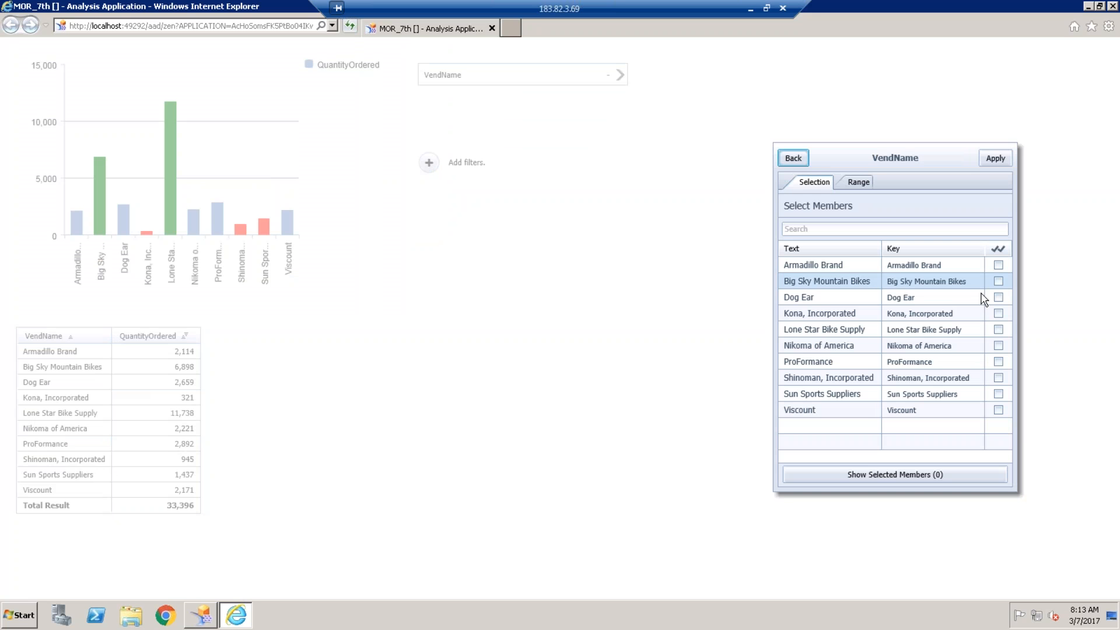
pyautogui.click(997, 265)
pyautogui.click(998, 282)
pyautogui.click(998, 313)
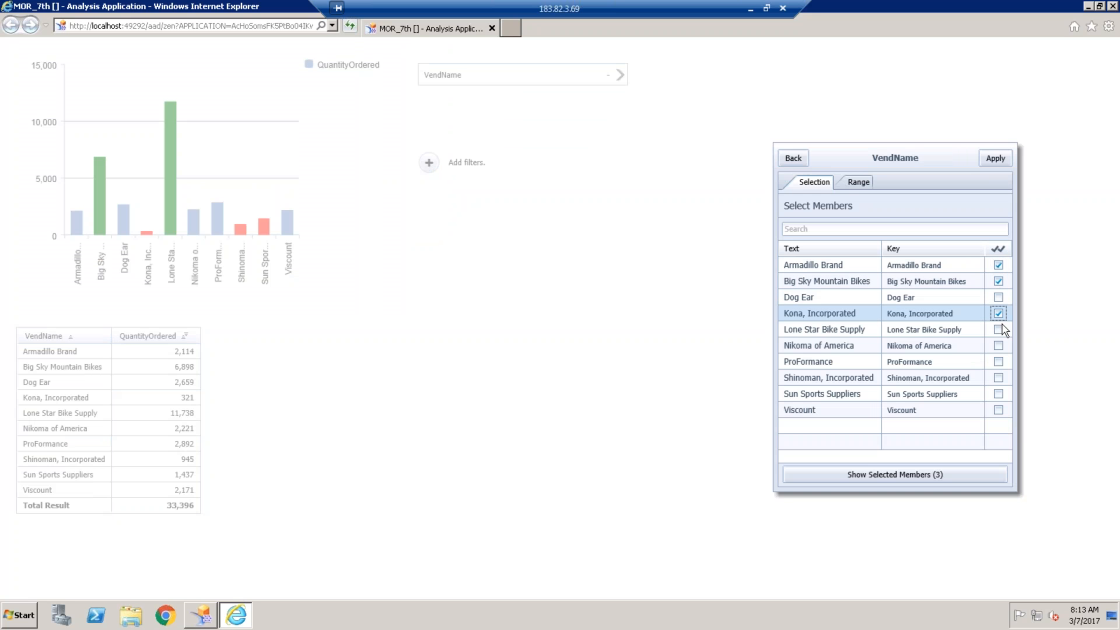
pyautogui.click(998, 362)
pyautogui.click(998, 345)
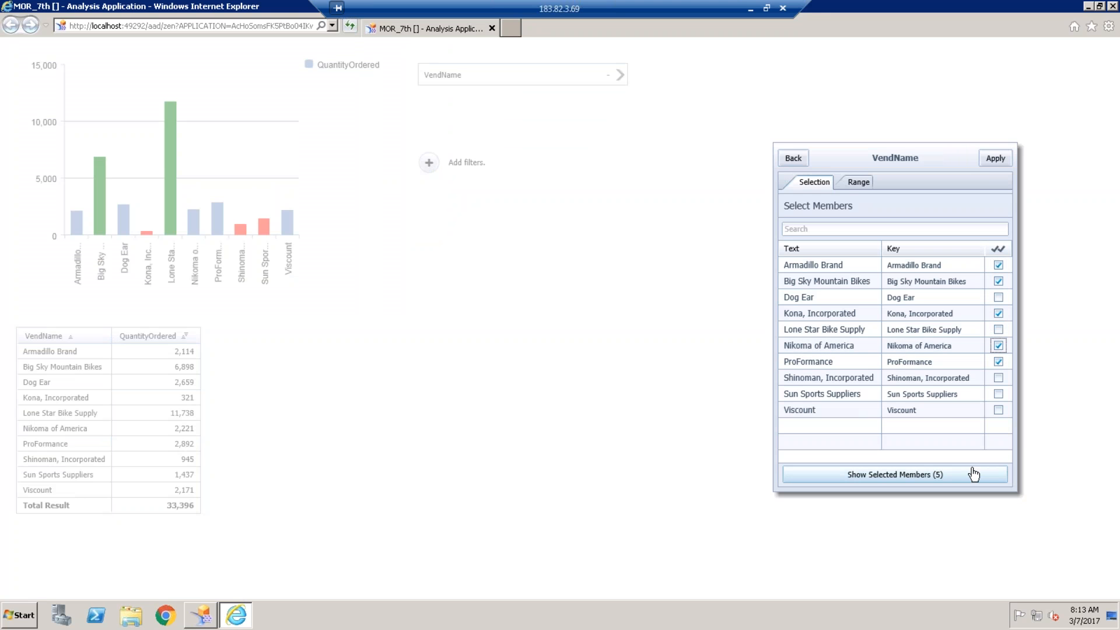
pyautogui.click(995, 158)
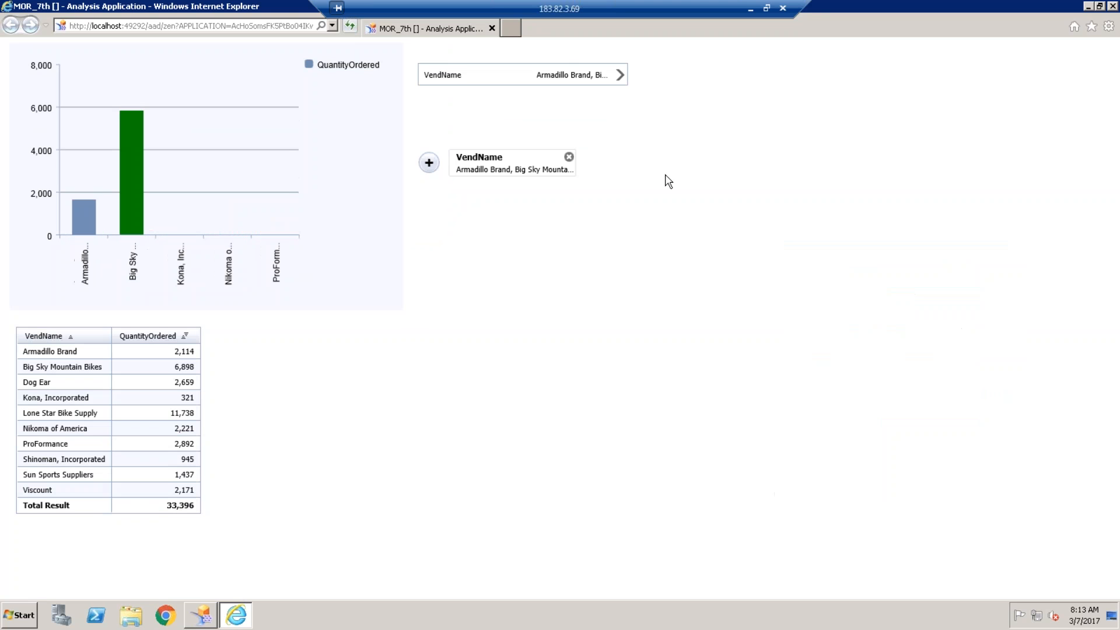
pyautogui.click(429, 163)
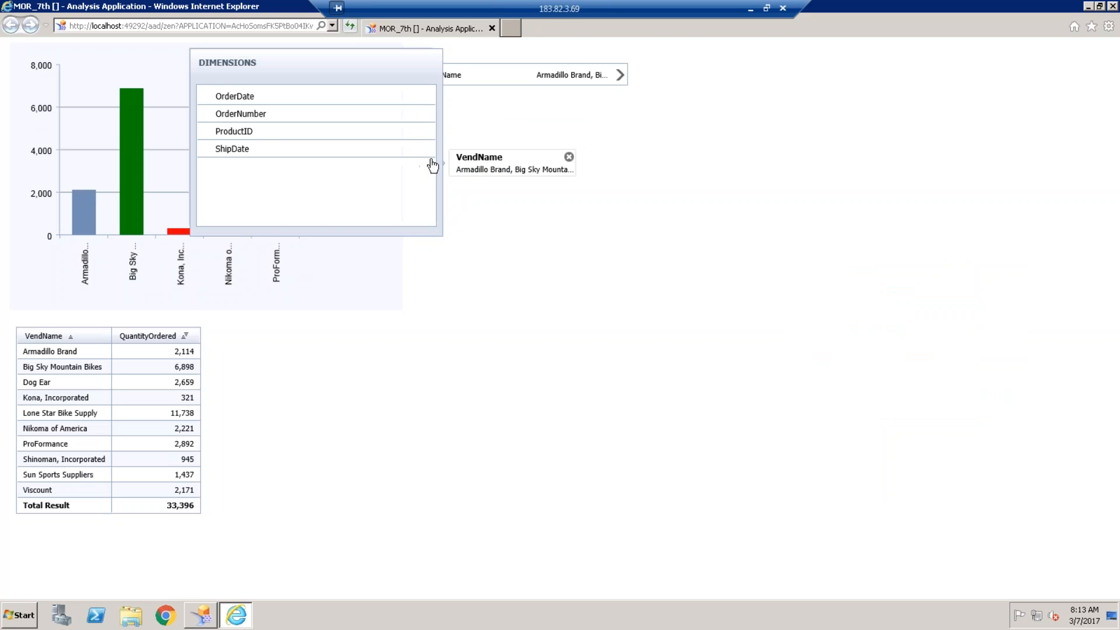
# - Add a ProductID filter for products 1, 2, 3, 5, 7, 8 and 10
pyautogui.click(251, 133)
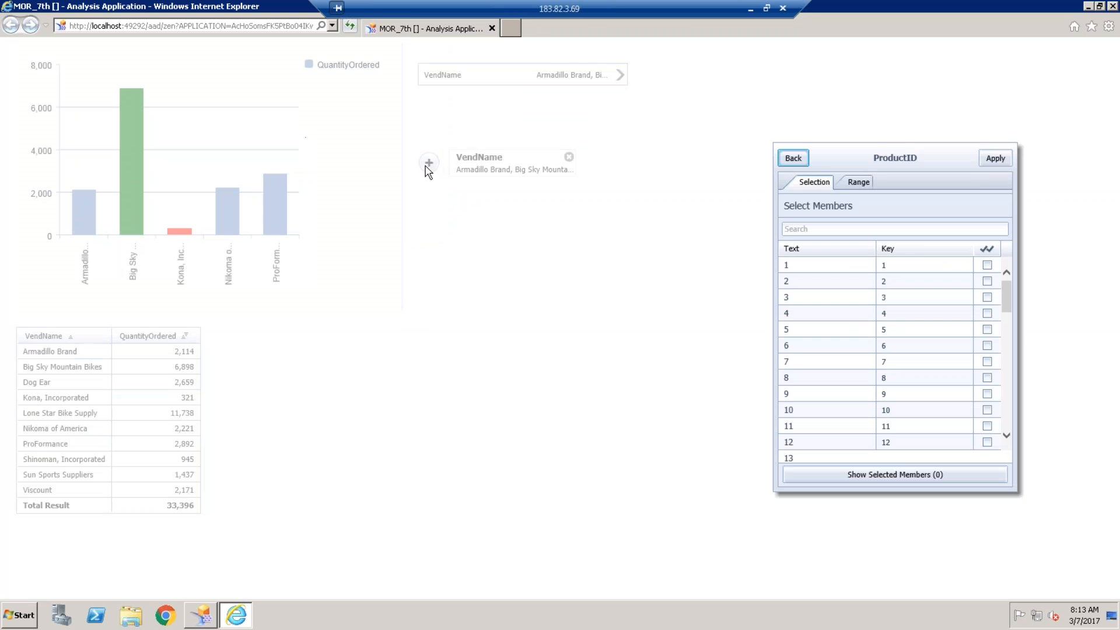
pyautogui.click(987, 265)
pyautogui.click(987, 281)
pyautogui.click(986, 297)
pyautogui.click(987, 330)
pyautogui.click(987, 361)
pyautogui.click(987, 377)
pyautogui.click(987, 410)
pyautogui.click(1000, 162)
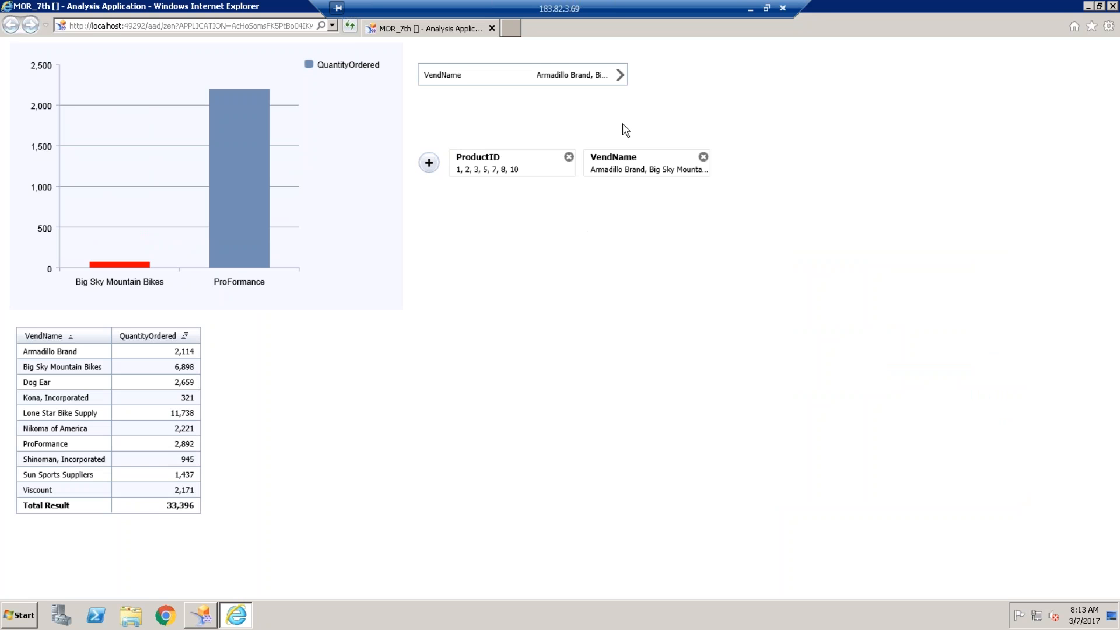
# - Remove the VendName filter from the filter line and close the browser preview
pyautogui.click(618, 76)
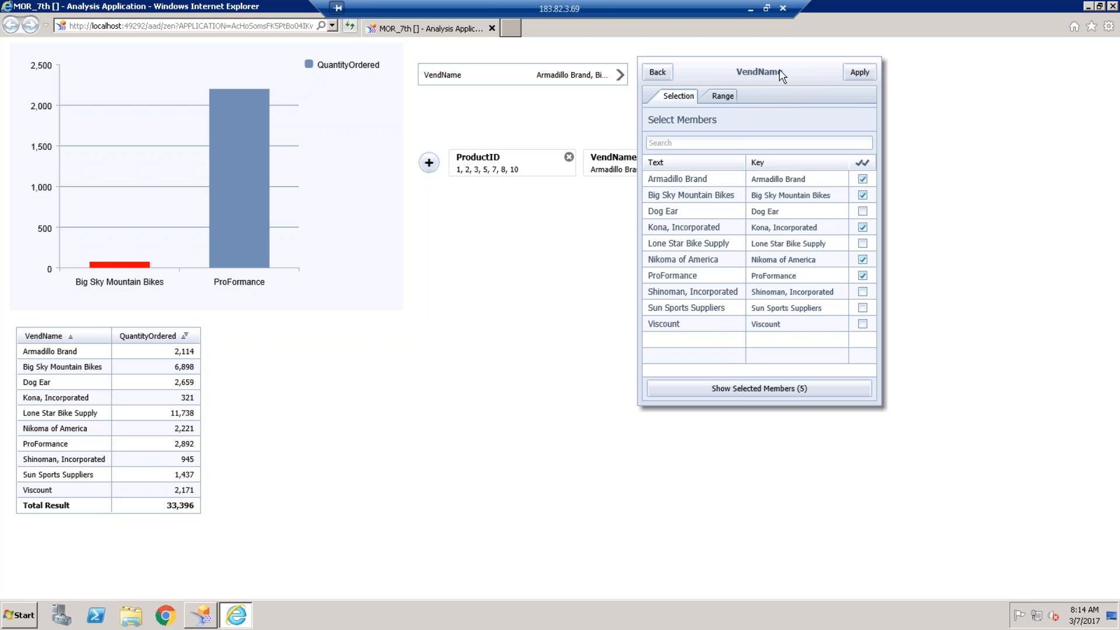
pyautogui.click(658, 72)
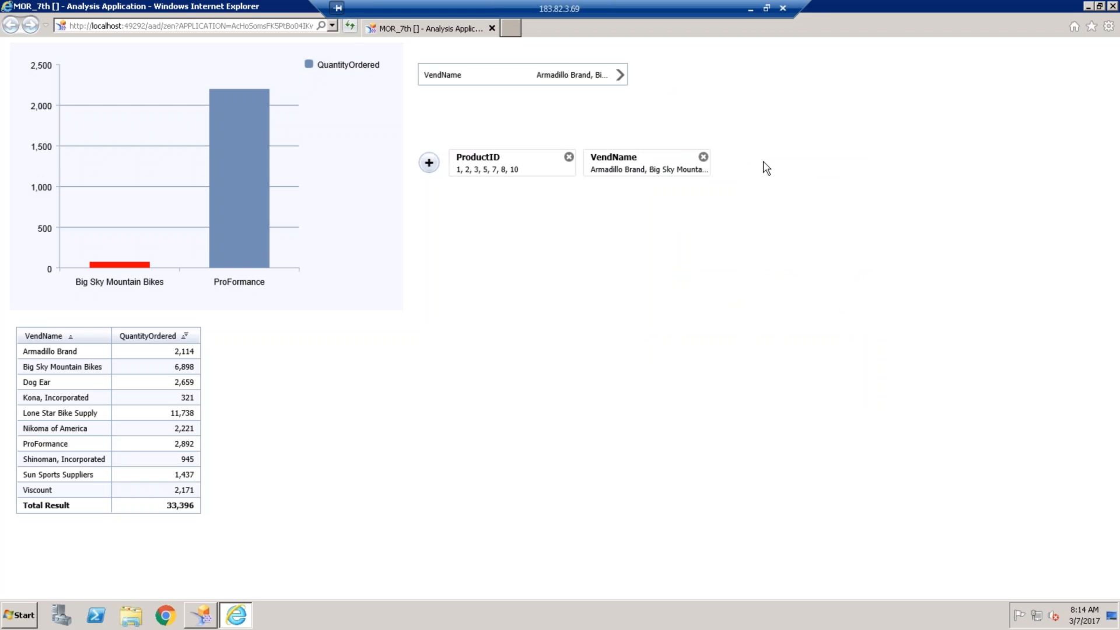
pyautogui.click(703, 157)
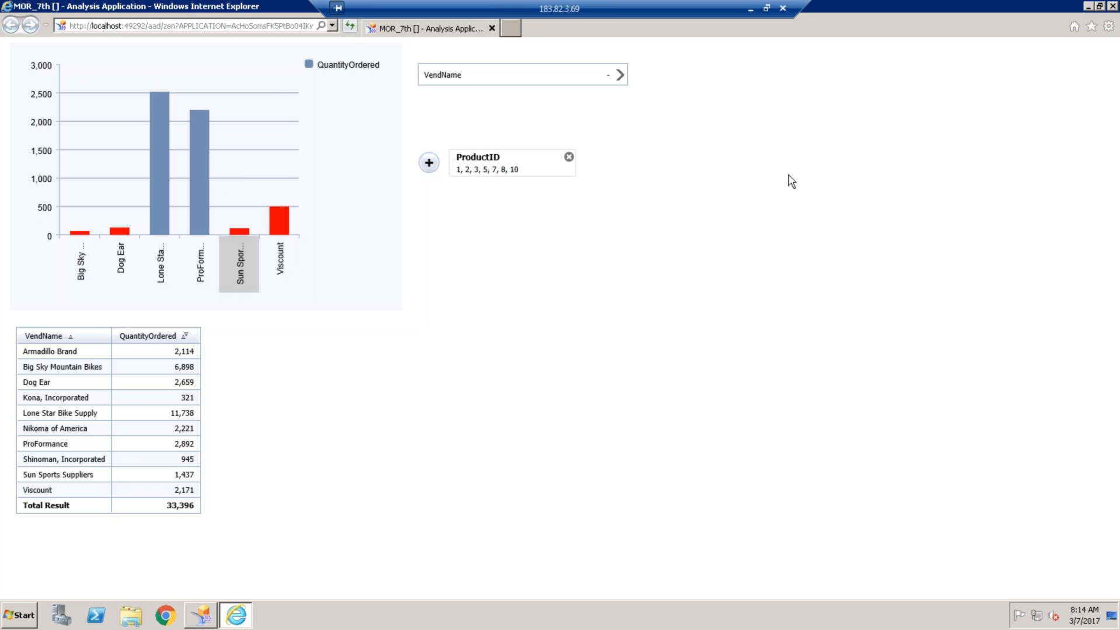
pyautogui.click(1112, 6)
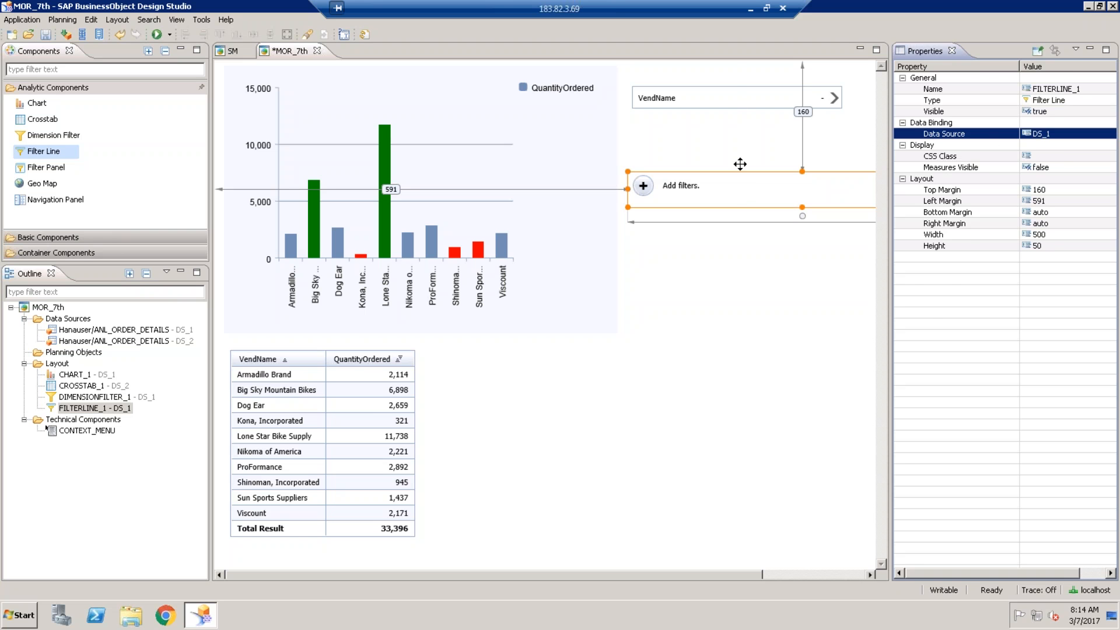
# - Review the VendName filter and filter line properties, then save the MOR_7th application
pyautogui.click(736, 104)
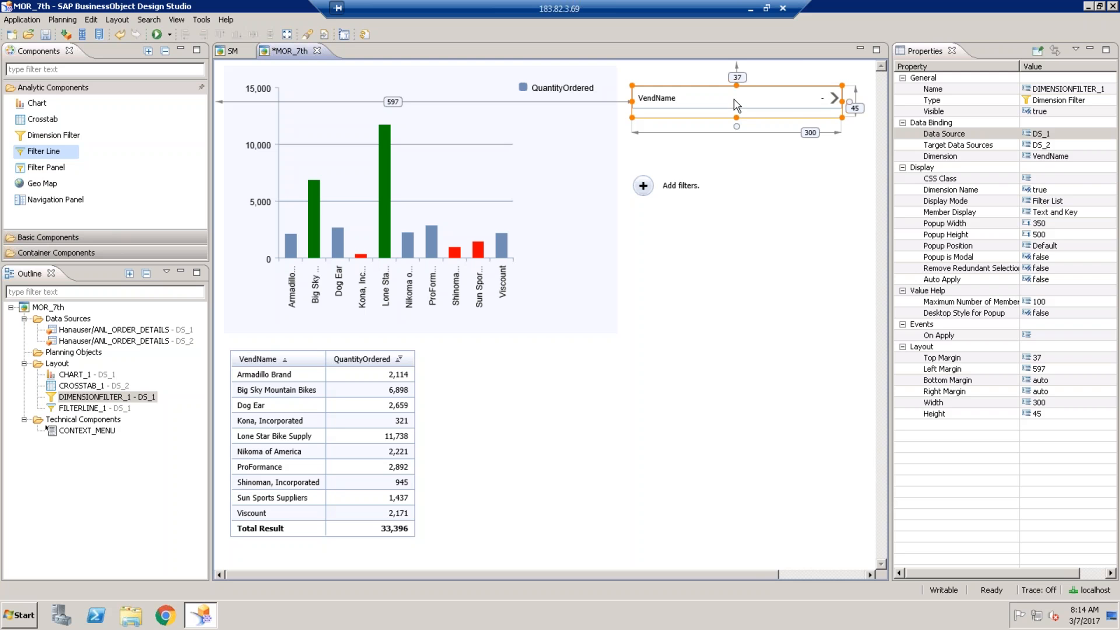
pyautogui.click(680, 188)
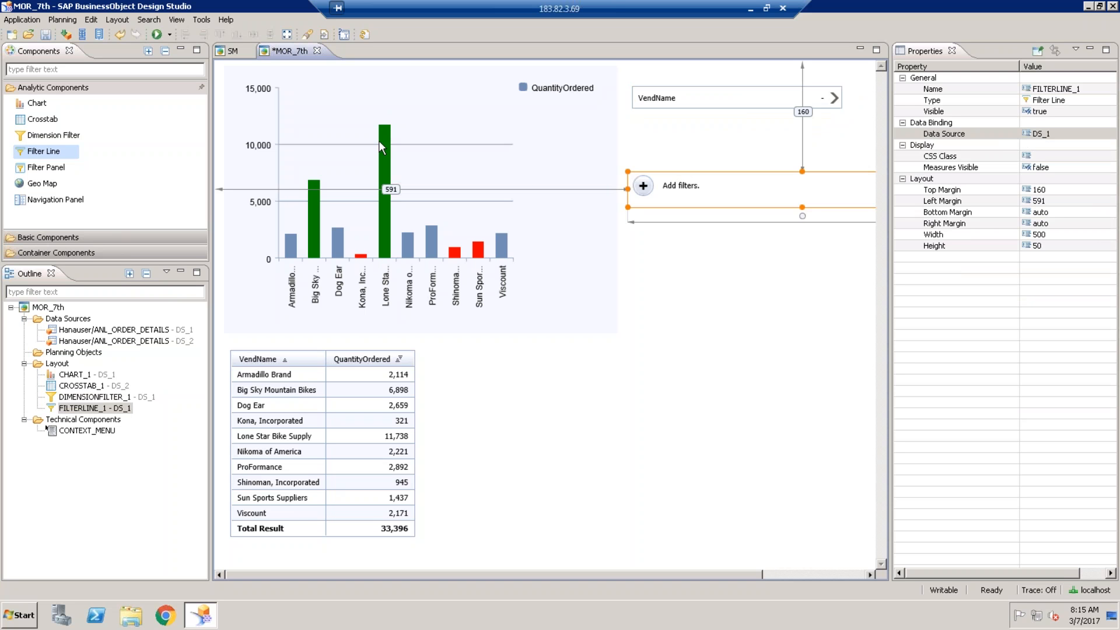
pyautogui.click(46, 35)
pyautogui.click(40, 169)
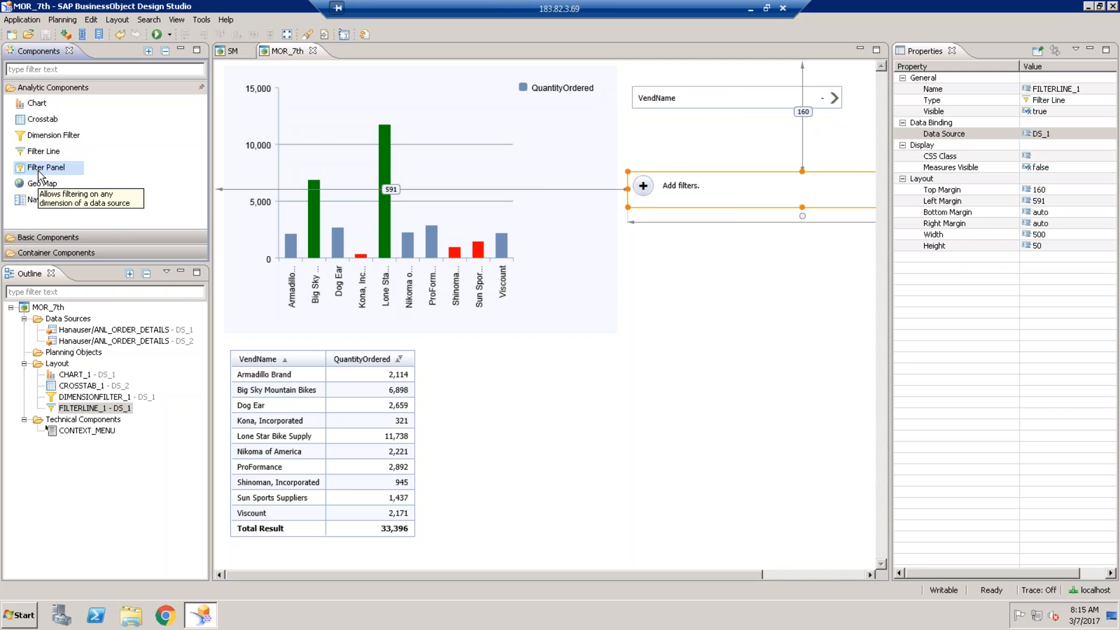
# - Add a filter panel on DS_1 targeting DS_2, then execute the app locally
pyautogui.moveTo(39, 172); pyautogui.dragTo(606, 284)
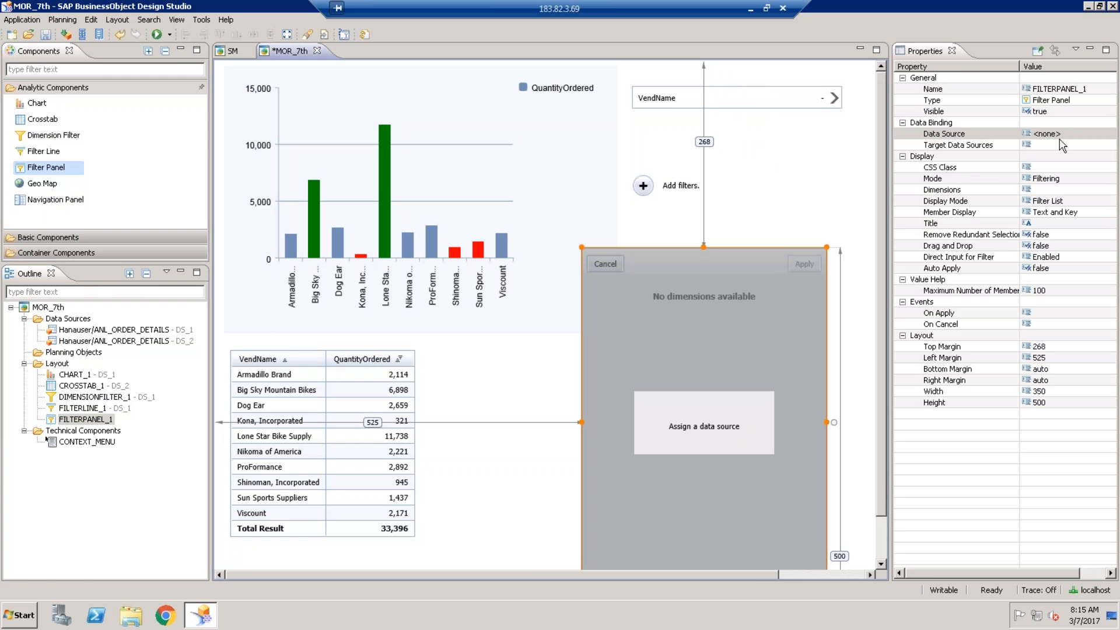
pyautogui.click(1096, 133)
pyautogui.click(1109, 133)
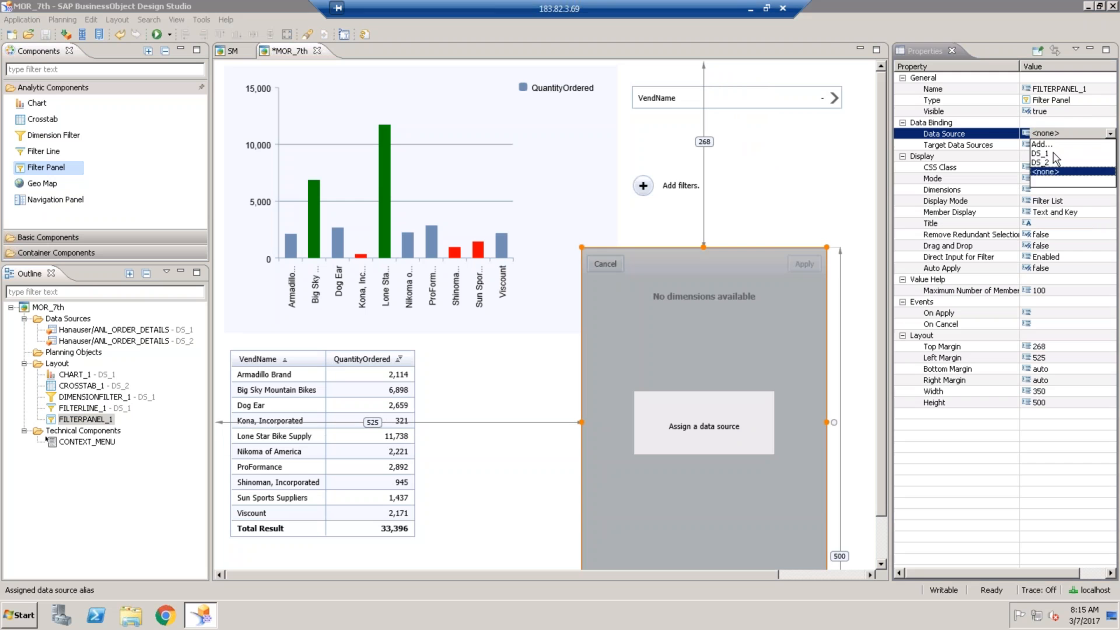
pyautogui.click(1060, 150)
pyautogui.click(1060, 144)
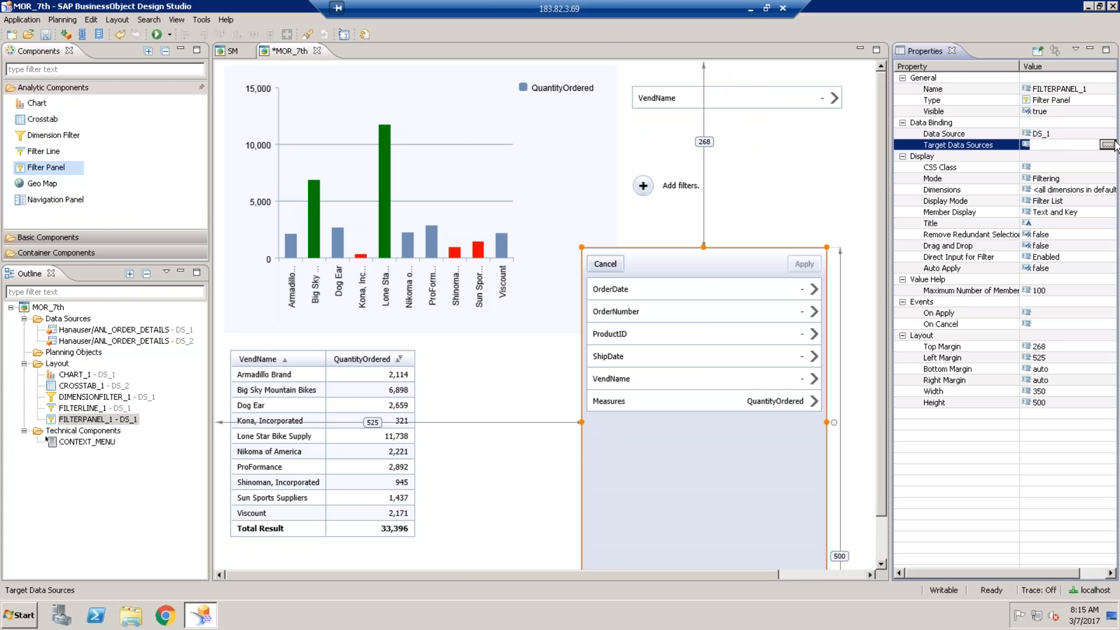
pyautogui.click(1106, 144)
pyautogui.click(433, 213)
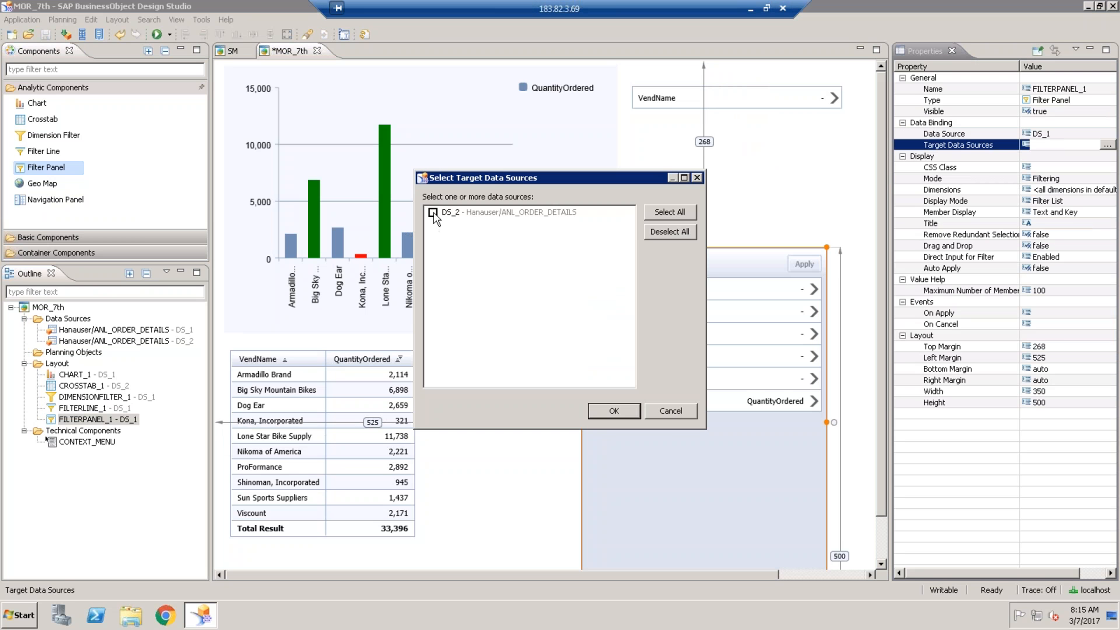
pyautogui.click(614, 410)
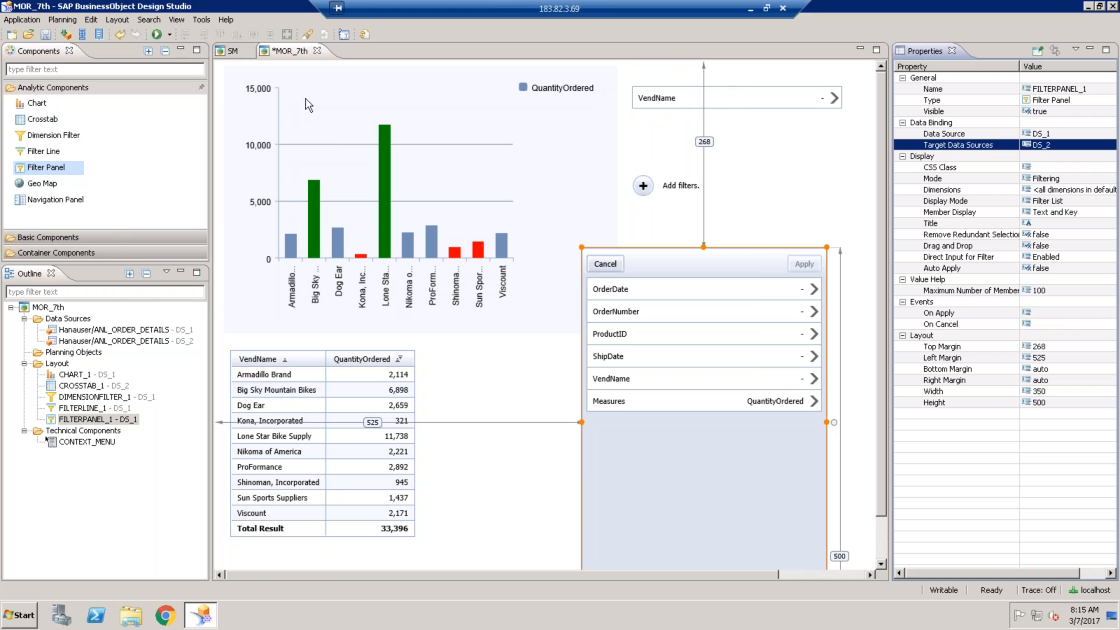
pyautogui.click(156, 34)
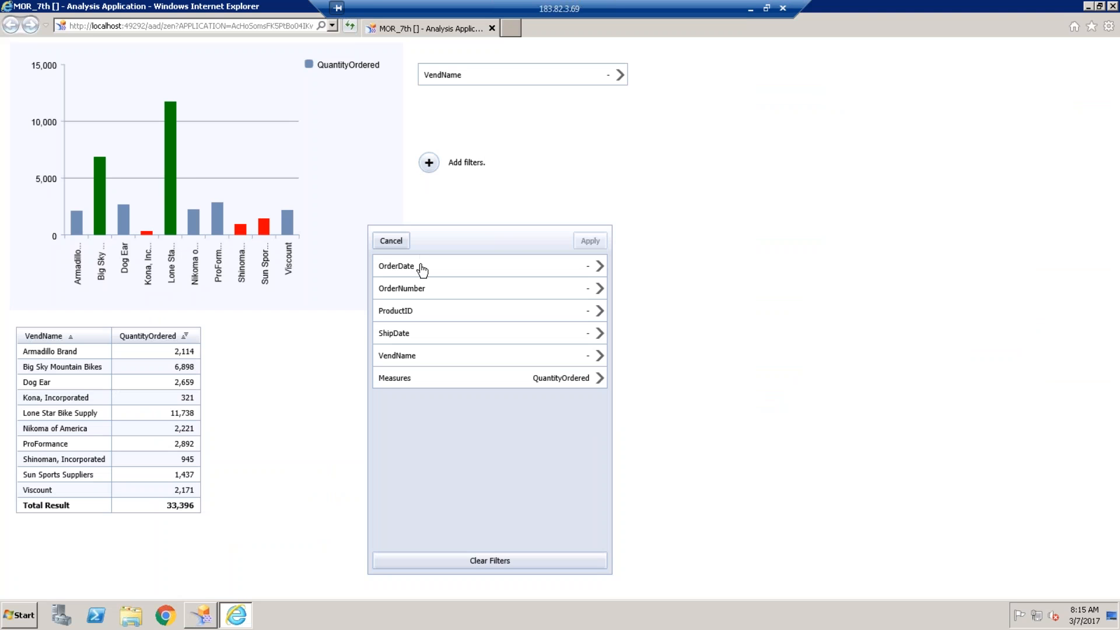
# - Filter VendName to Big Sky Mountain Bikes, Dog Ear, Lone Star Bike Supply and Nikoma of America
pyautogui.click(589, 362)
pyautogui.click(592, 363)
pyautogui.click(592, 380)
pyautogui.click(593, 412)
pyautogui.click(593, 428)
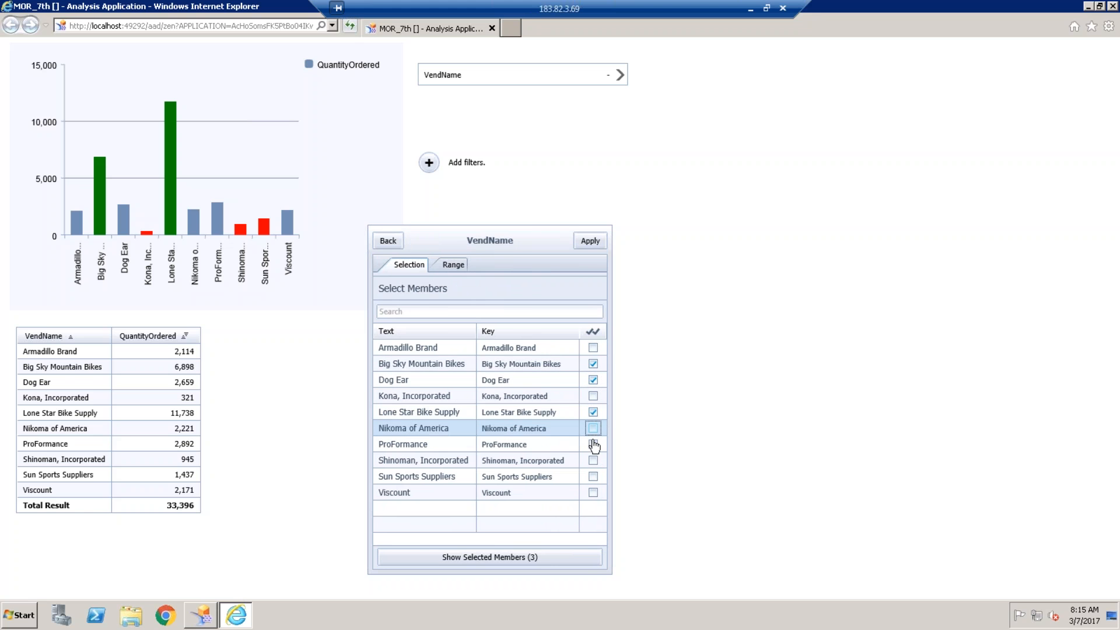
pyautogui.click(590, 241)
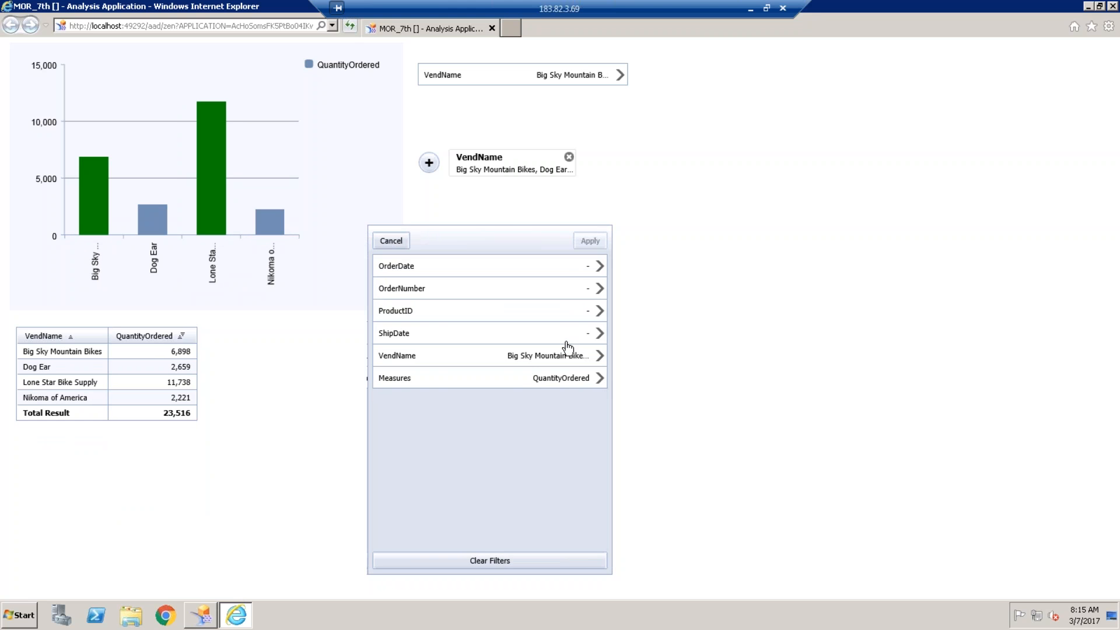
# - Look over the OrderNumber and OrderDate filter options without changing them
pyautogui.click(600, 294)
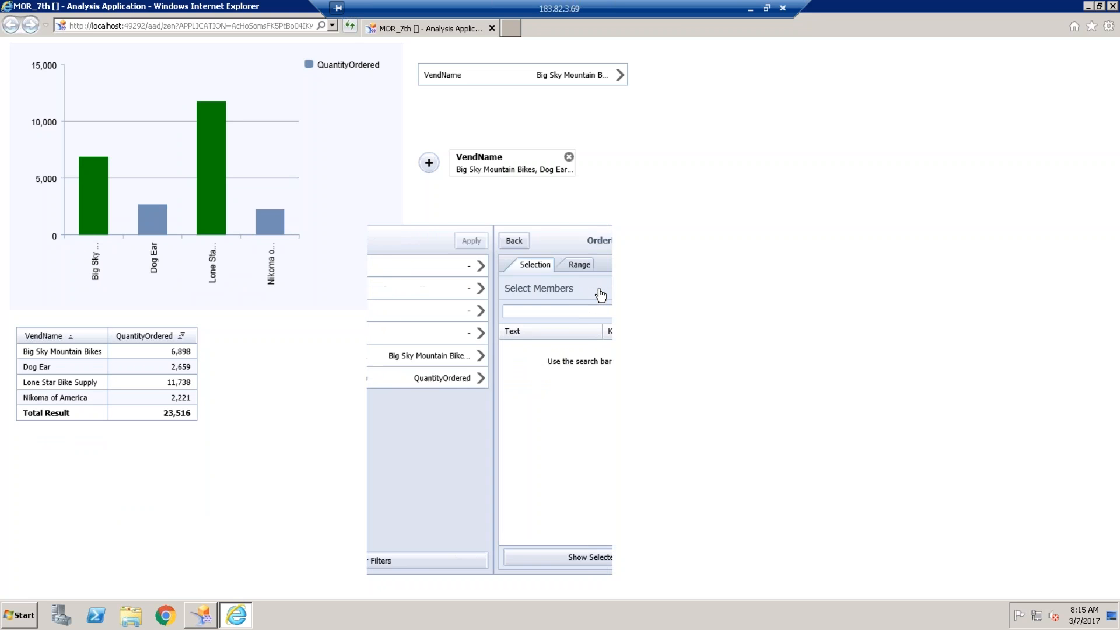
pyautogui.click(388, 240)
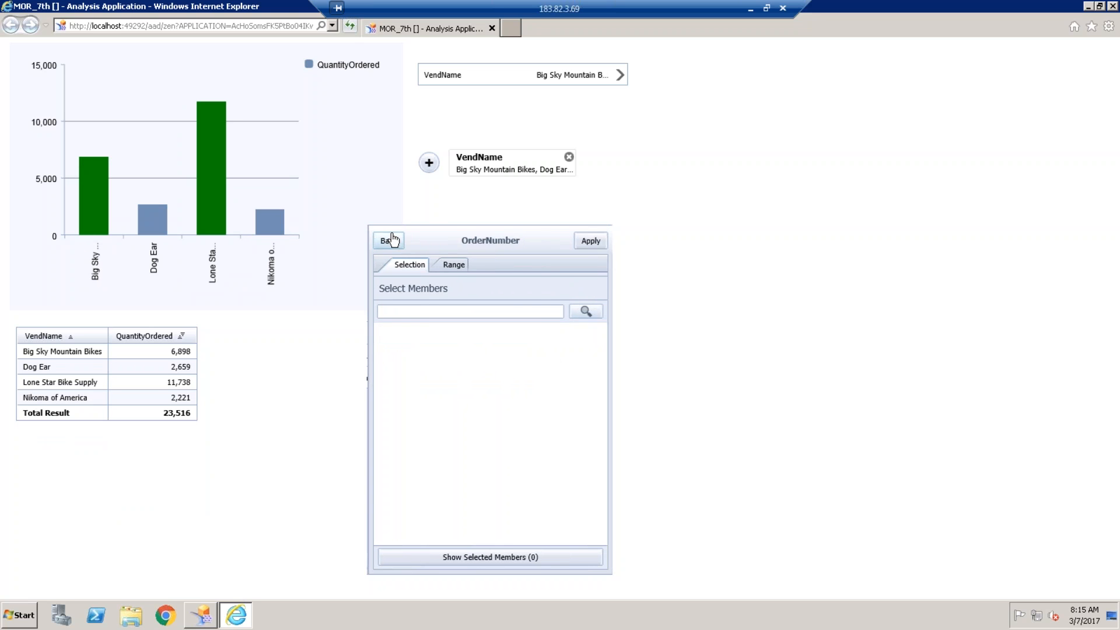
pyautogui.click(598, 267)
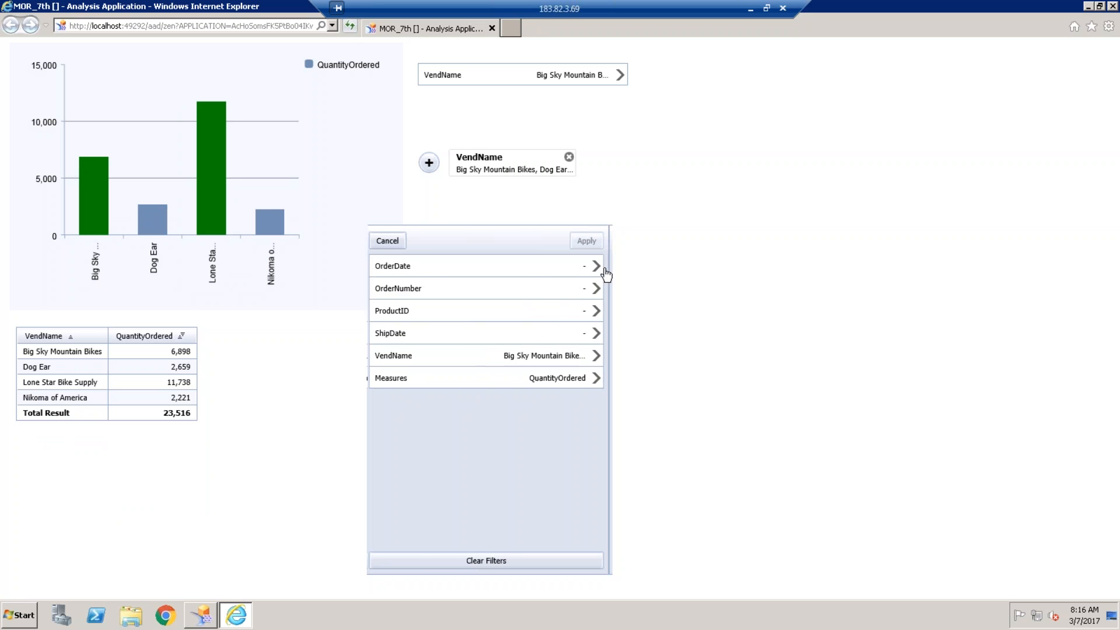
pyautogui.click(387, 240)
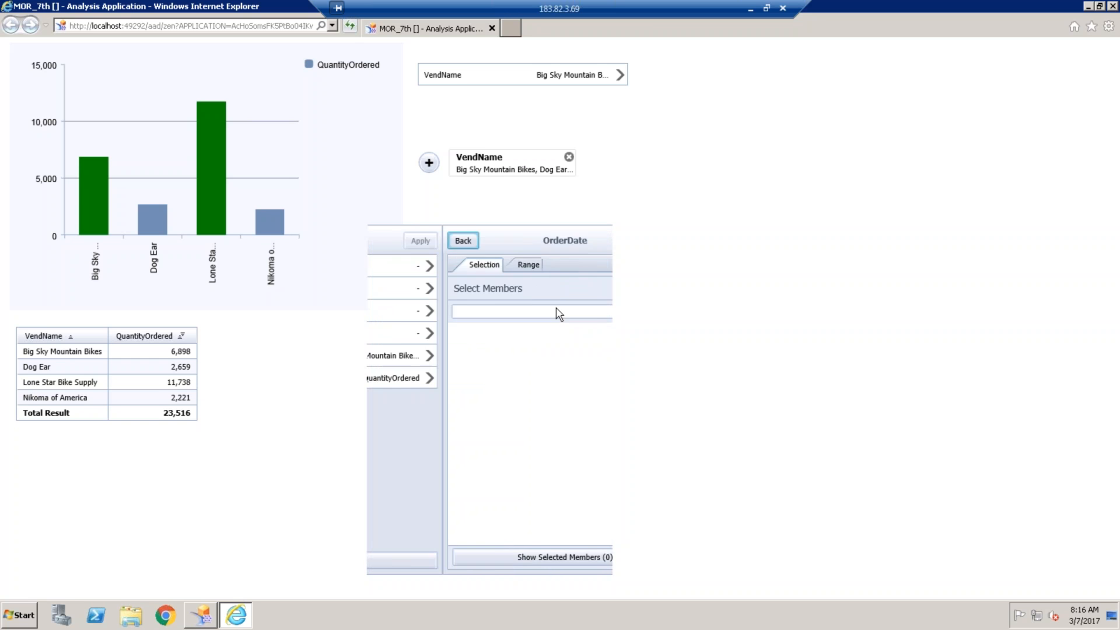
# - Filter ProductID to 2, 3, 5 and 6, then close the browser preview
pyautogui.click(599, 312)
pyautogui.click(581, 363)
pyautogui.click(581, 380)
pyautogui.click(581, 412)
pyautogui.click(581, 428)
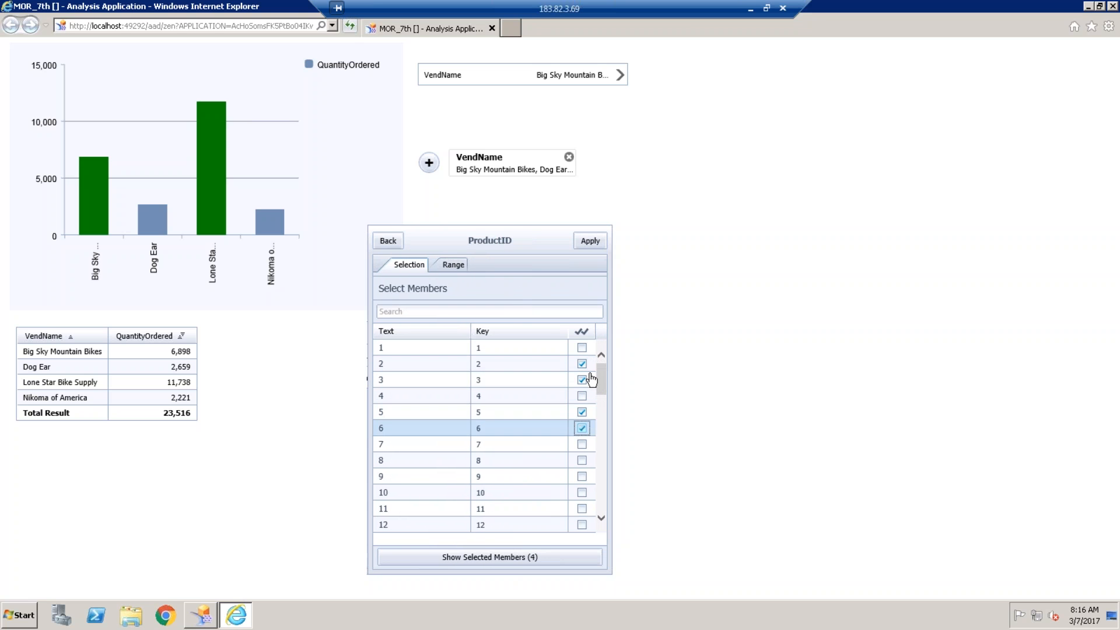
pyautogui.click(589, 241)
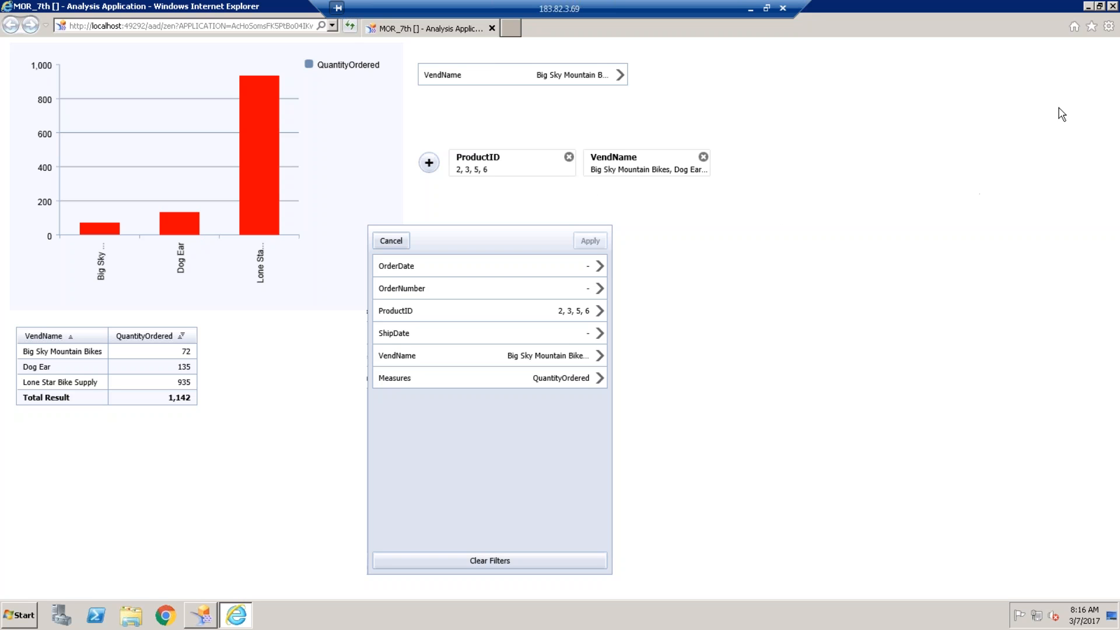
pyautogui.click(1112, 6)
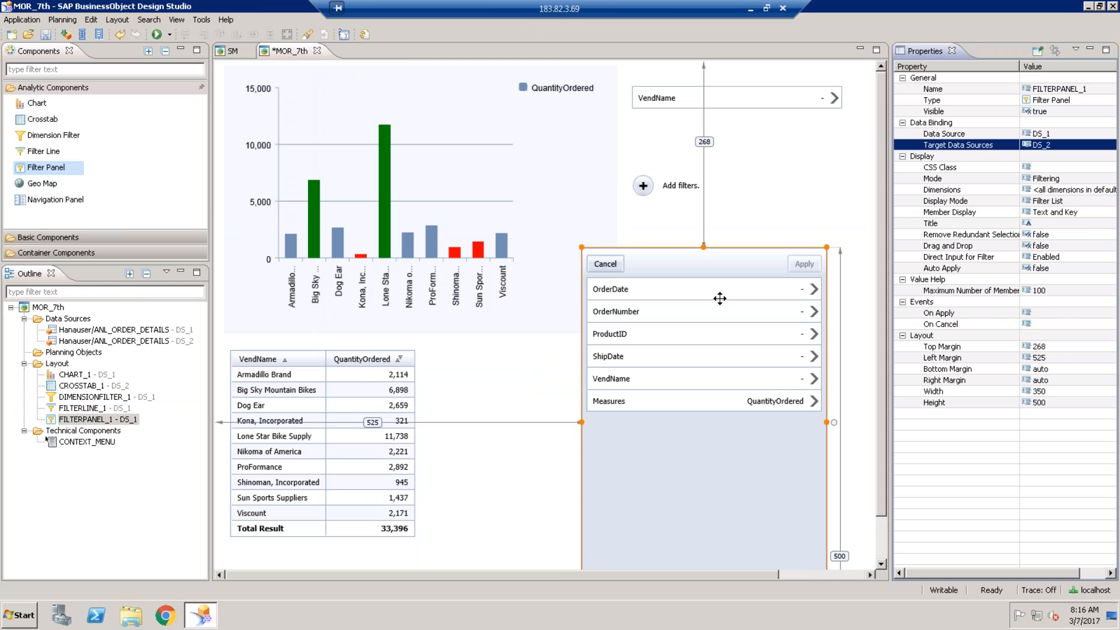
pyautogui.click(678, 102)
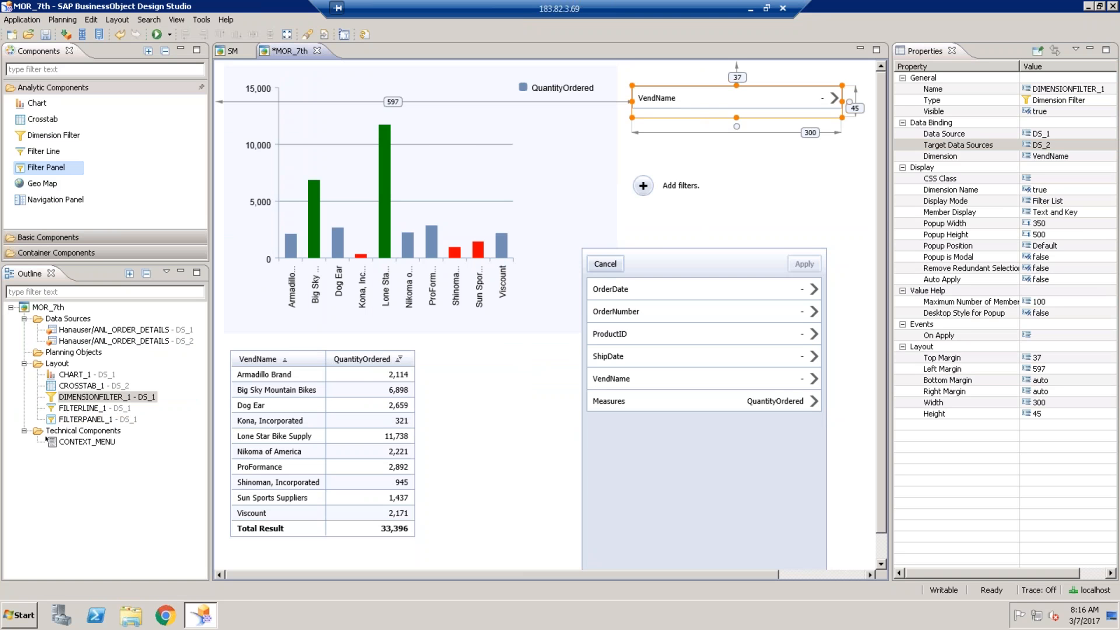
pyautogui.click(676, 187)
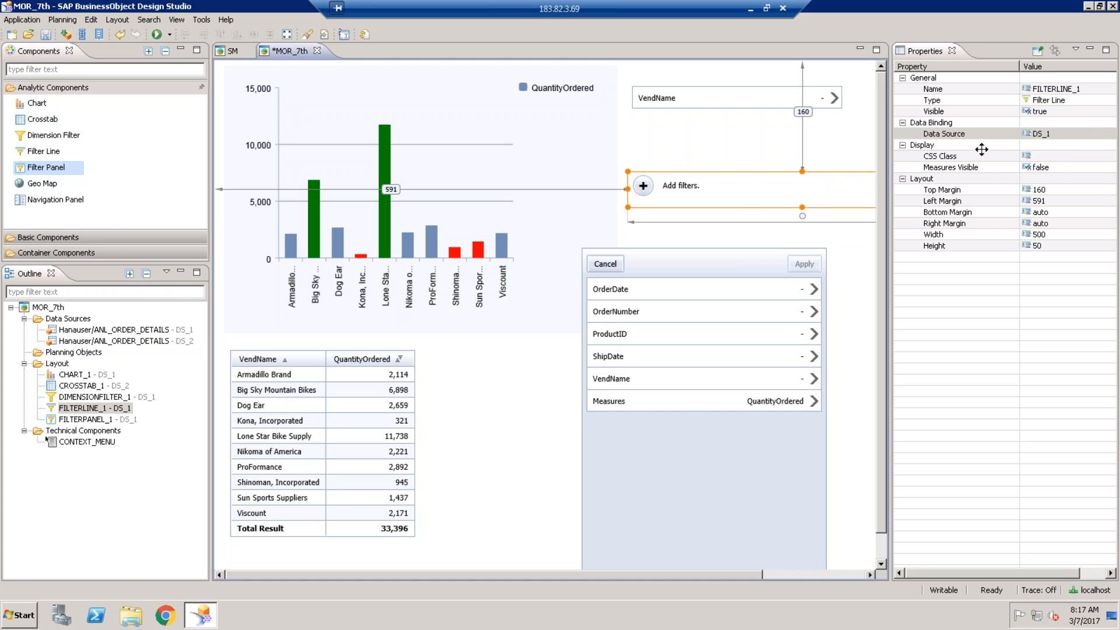
# - Nudge the filter line left and the filter panel up slightly
pyautogui.moveTo(735, 181); pyautogui.dragTo(711, 181)
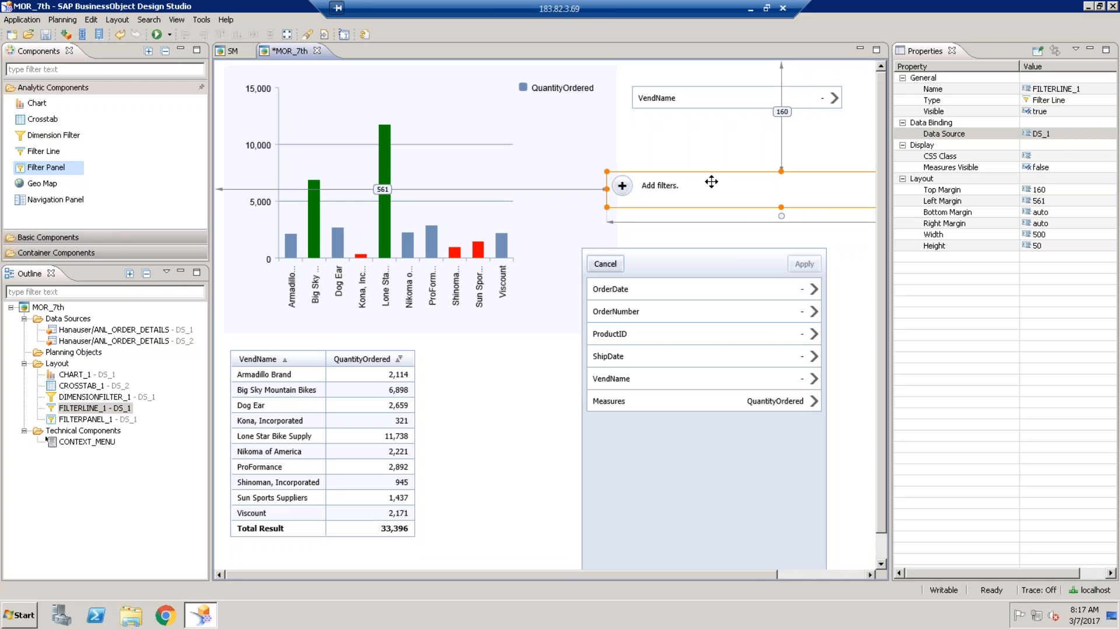
pyautogui.click(682, 266)
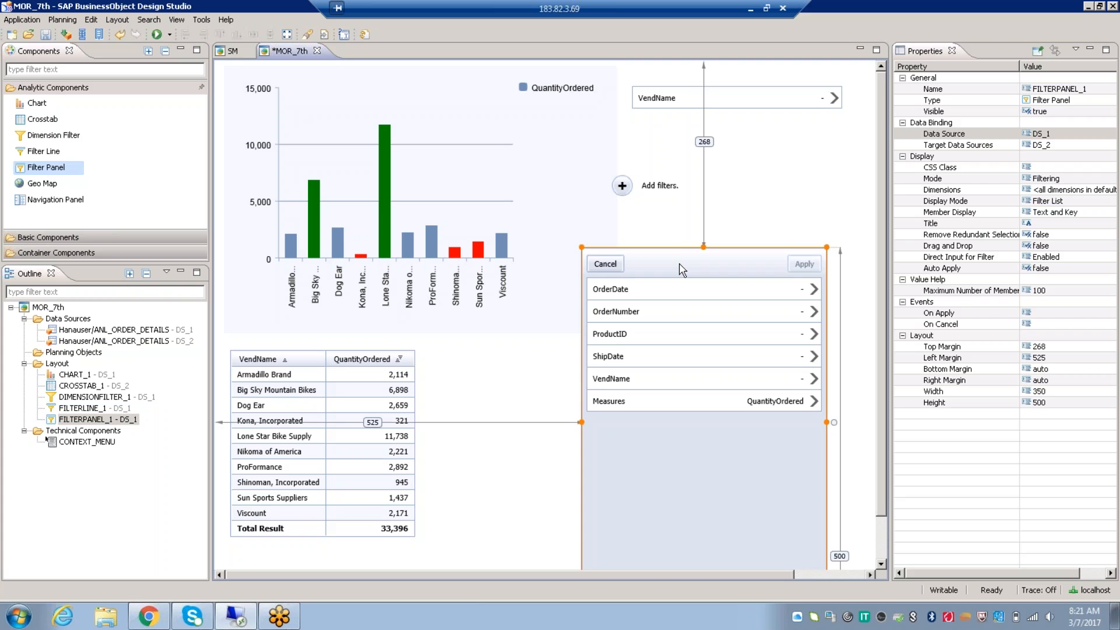
pyautogui.moveTo(679, 264); pyautogui.dragTo(678, 245)
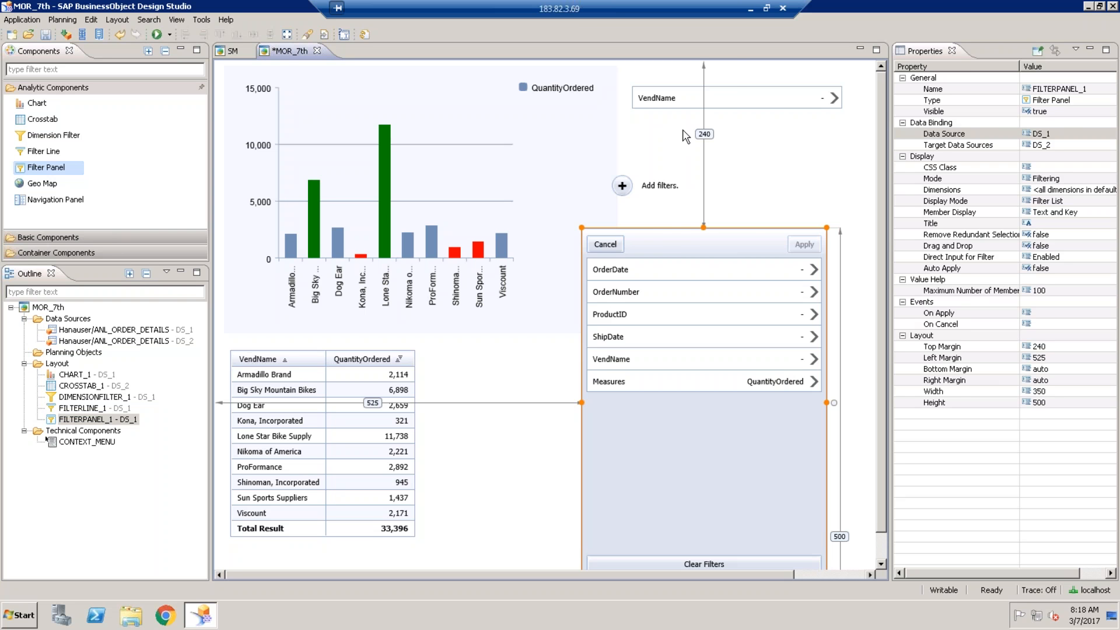
# - Shift the VendName filter up-left and place a new dimension filter beneath it
pyautogui.click(676, 100)
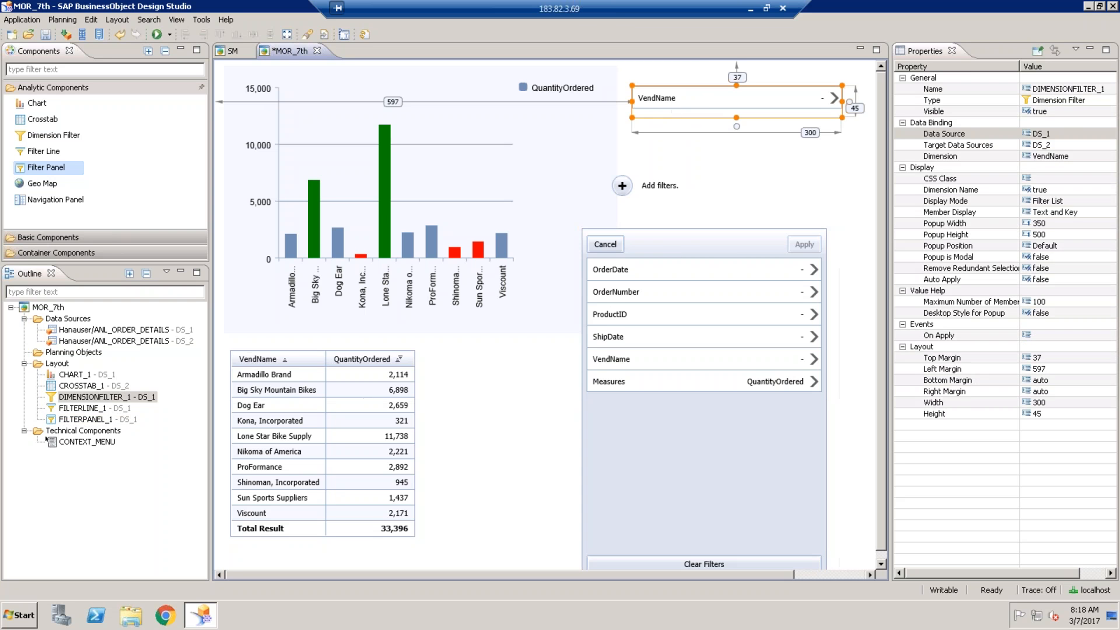
pyautogui.moveTo(670, 101); pyautogui.dragTo(663, 90)
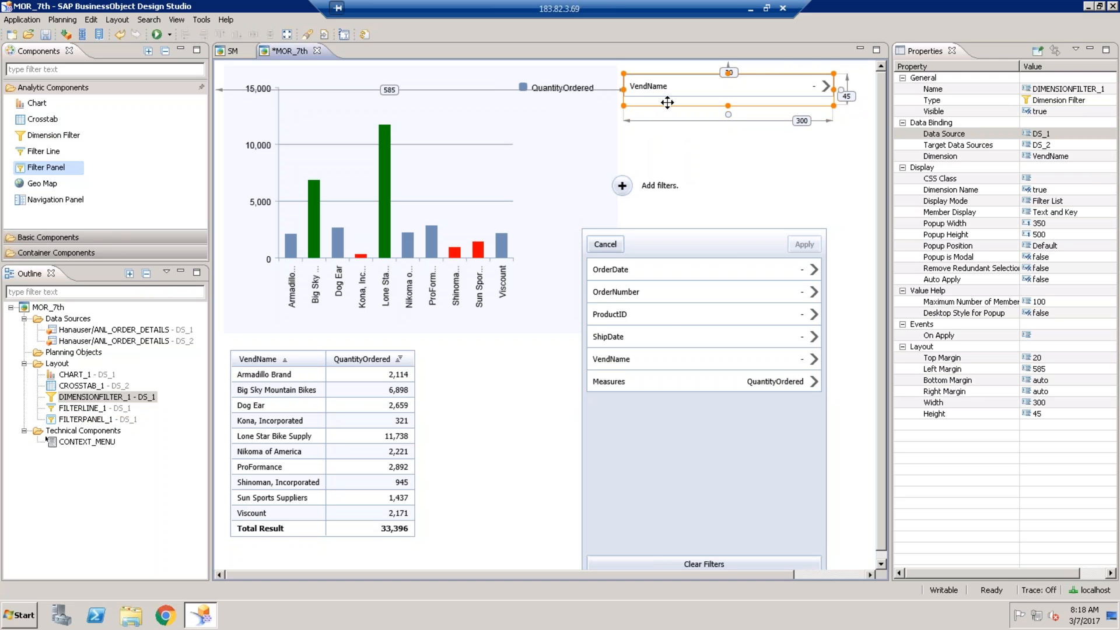
pyautogui.moveTo(54, 136)
pyautogui.mouseDown()
pyautogui.moveTo(473, 157)
pyautogui.moveTo(663, 149)
pyautogui.moveTo(651, 136)
pyautogui.mouseUp()
pyautogui.moveTo(718, 144); pyautogui.dragTo(698, 128)
# - Bind DIMENSIONFILTER_2 to data source DS_1 with DS_2 as its target data source
pyautogui.click(1067, 134)
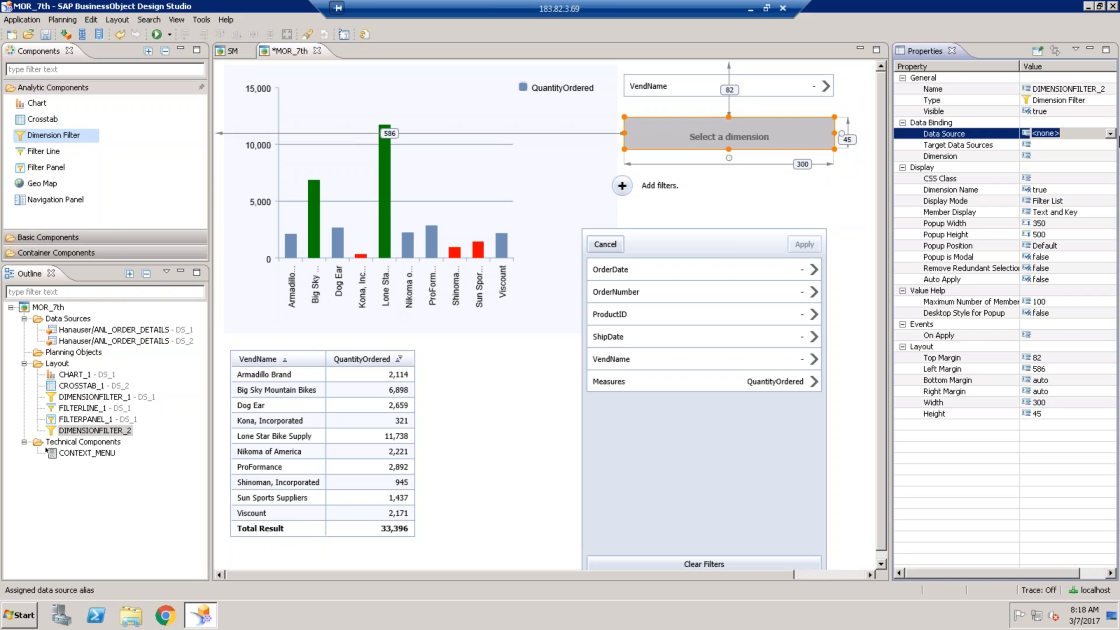
pyautogui.click(1109, 134)
pyautogui.click(1079, 152)
pyautogui.click(1079, 145)
pyautogui.click(1106, 144)
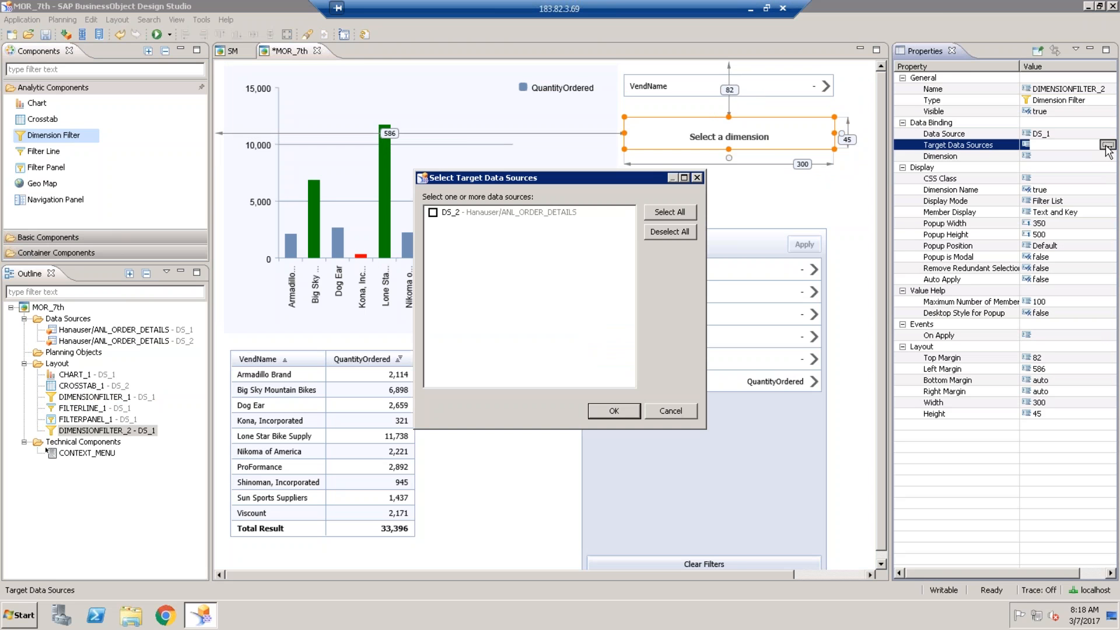
pyautogui.click(432, 213)
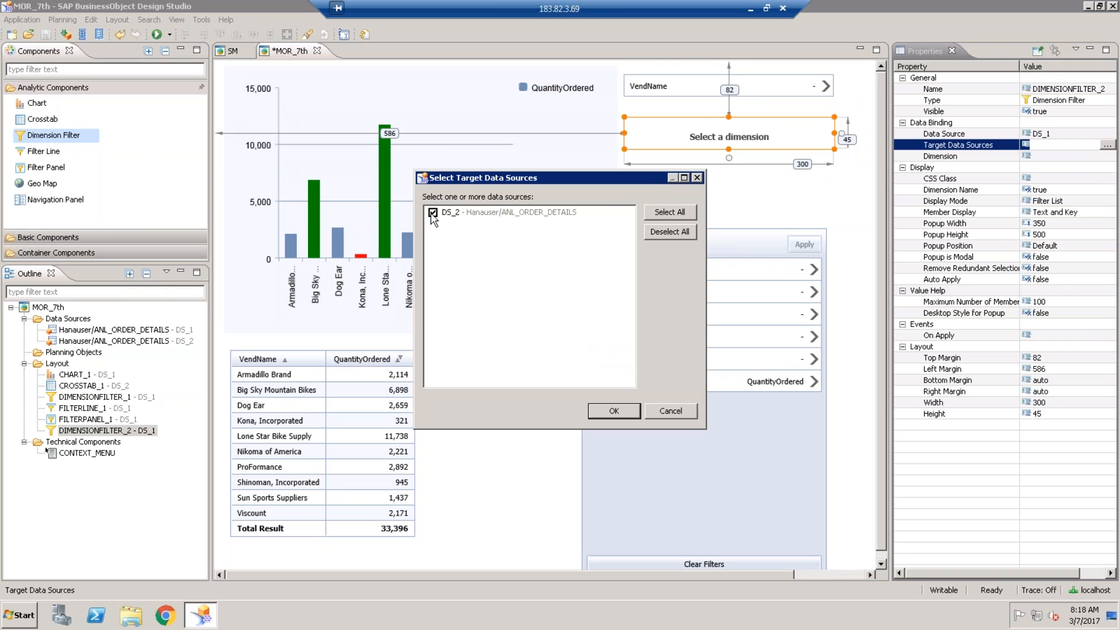
pyautogui.click(613, 411)
# - Set ProductID as the new dimension filter's dimension
pyautogui.click(1078, 156)
pyautogui.click(1106, 156)
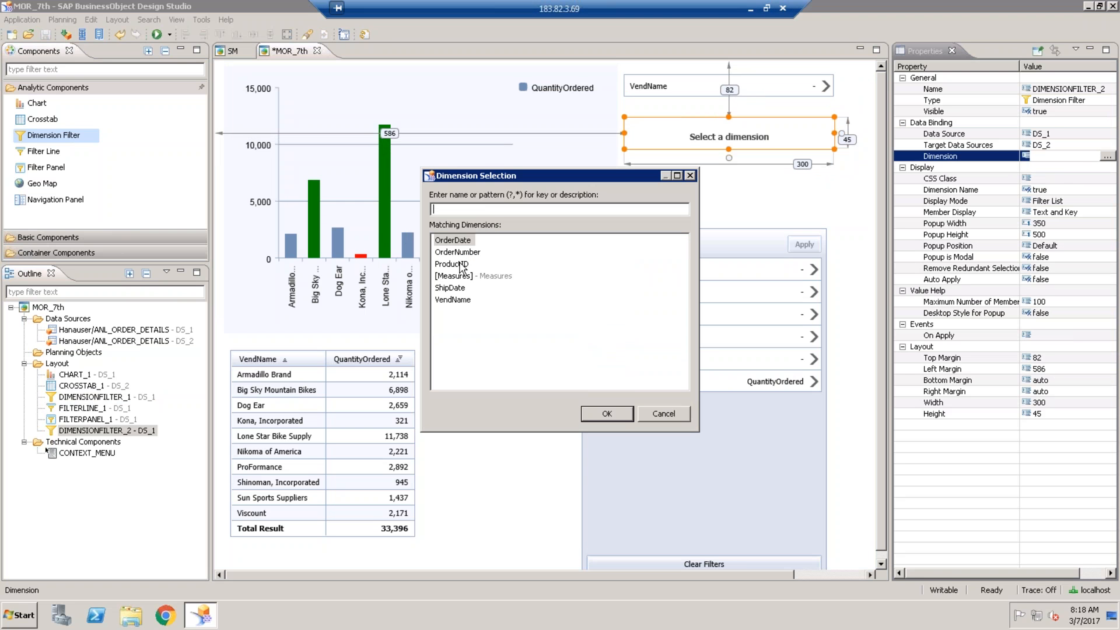
pyautogui.click(461, 264)
pyautogui.click(598, 415)
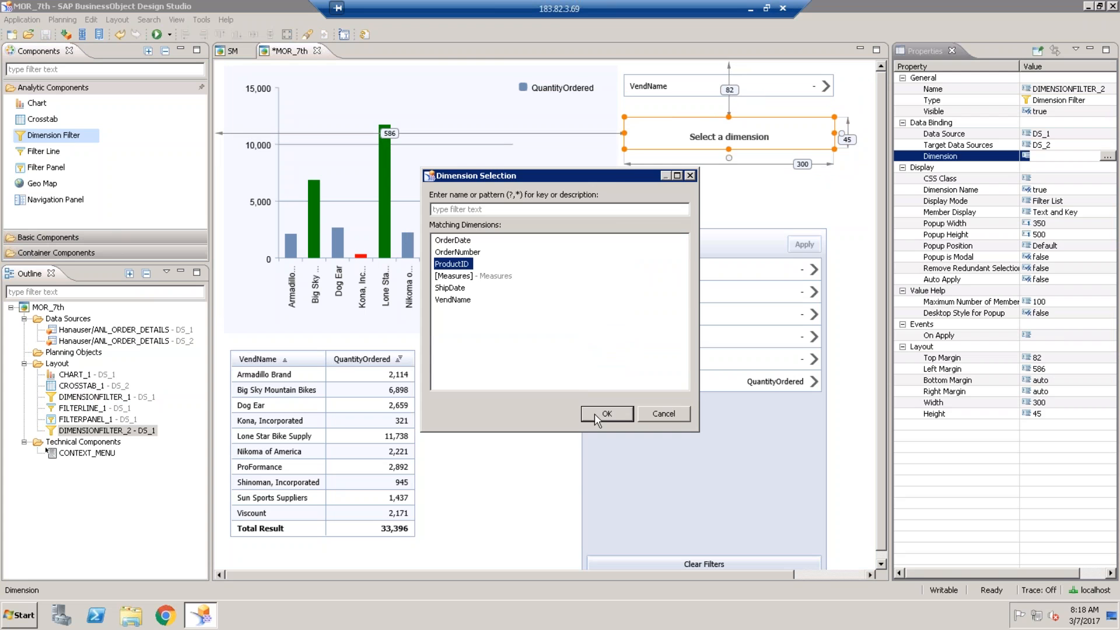
pyautogui.click(788, 177)
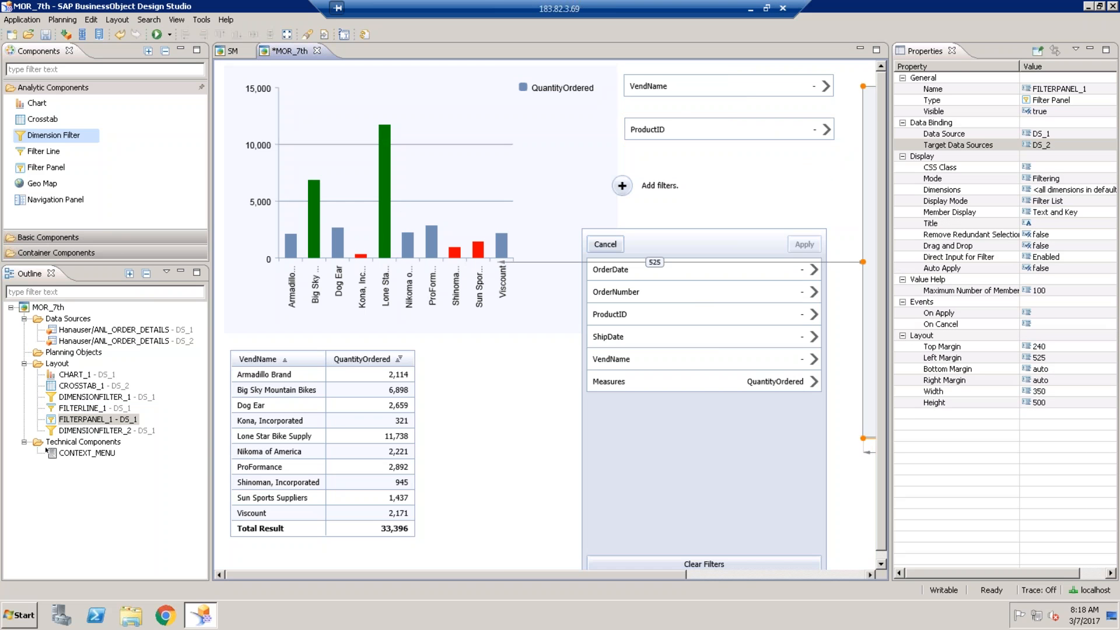
# - Reposition the filter panel, save the app, then delete FILTERPANEL_1
pyautogui.moveTo(868, 280); pyautogui.dragTo(688, 267)
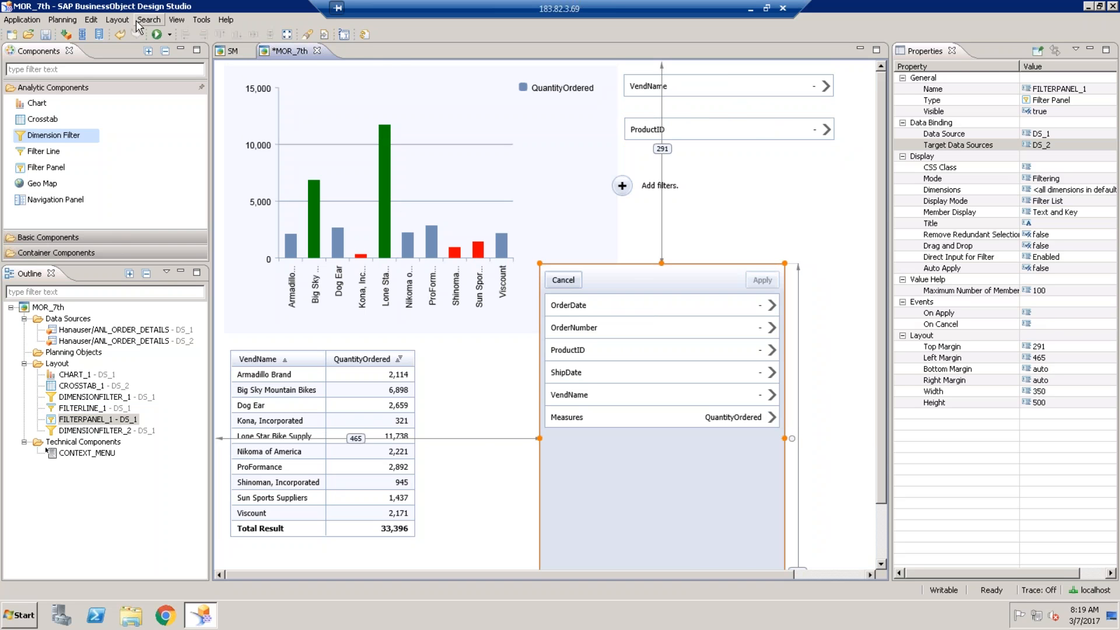
pyautogui.click(46, 34)
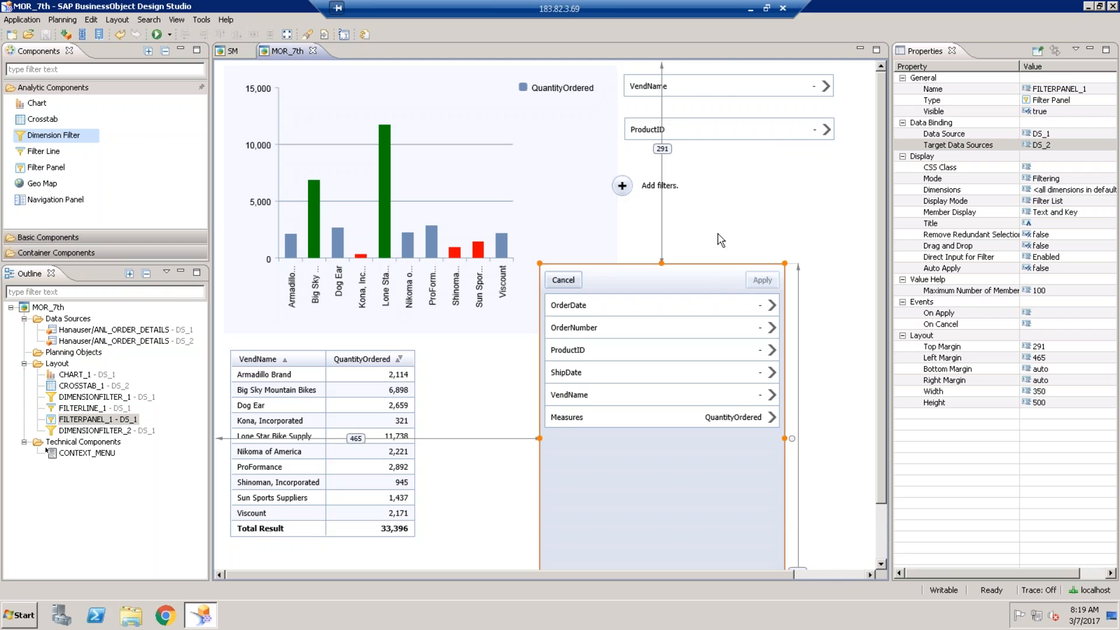
pyautogui.moveTo(707, 283); pyautogui.dragTo(758, 244)
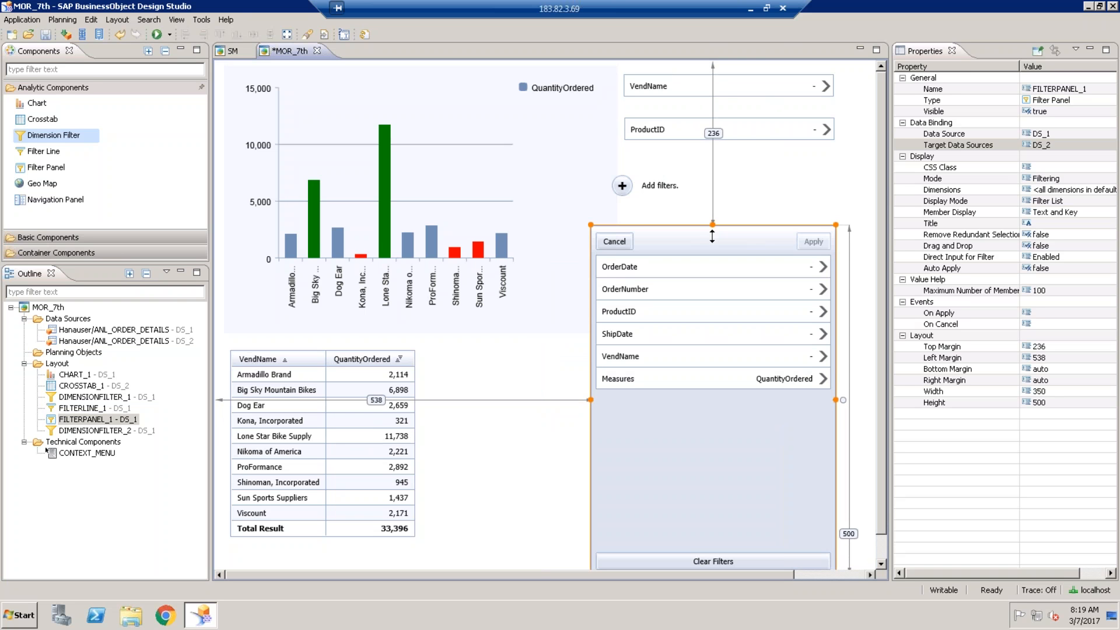
pyautogui.press('Delete')
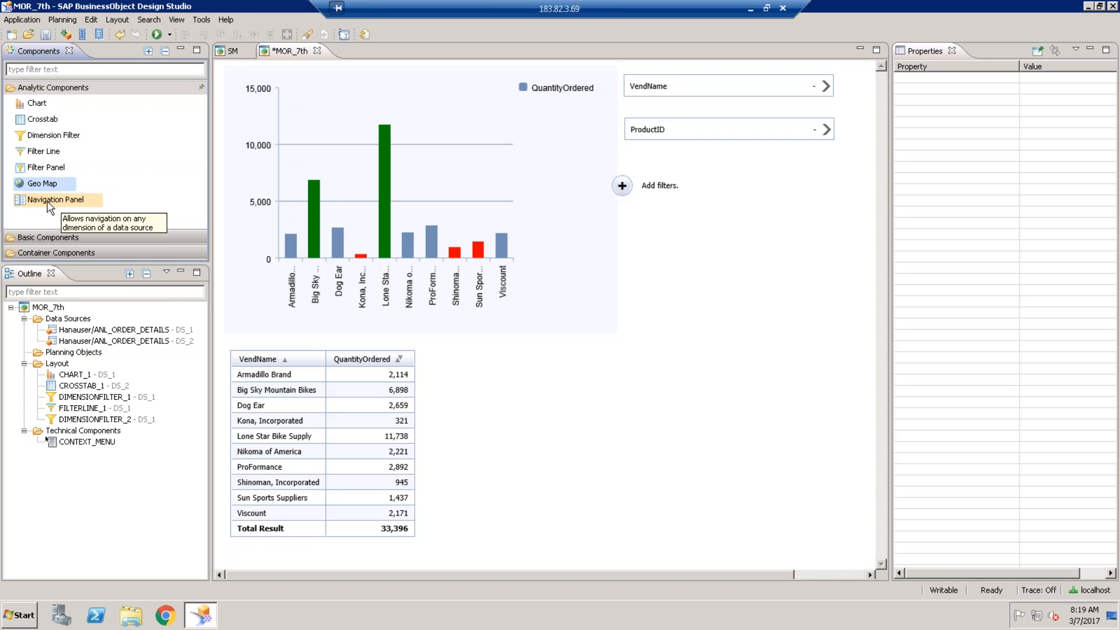
# - Add NAVIGATIONPANEL_1 on DS_1 below the filters and run the app in a full-screen preview
pyautogui.moveTo(50, 204); pyautogui.dragTo(609, 243)
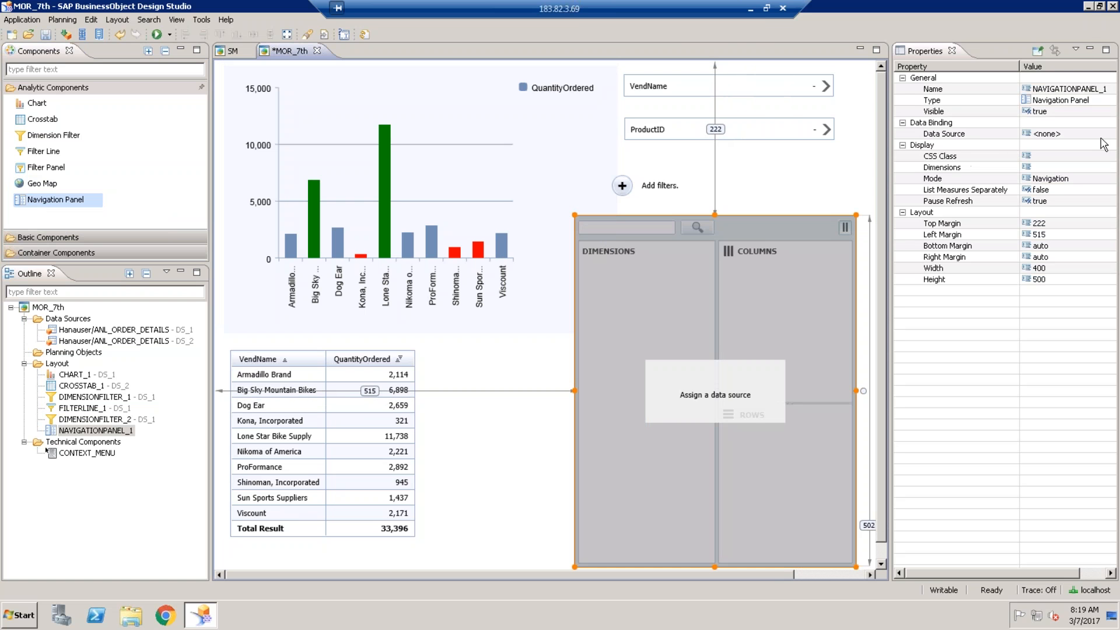
pyautogui.click(1104, 136)
pyautogui.click(1057, 134)
pyautogui.click(1041, 153)
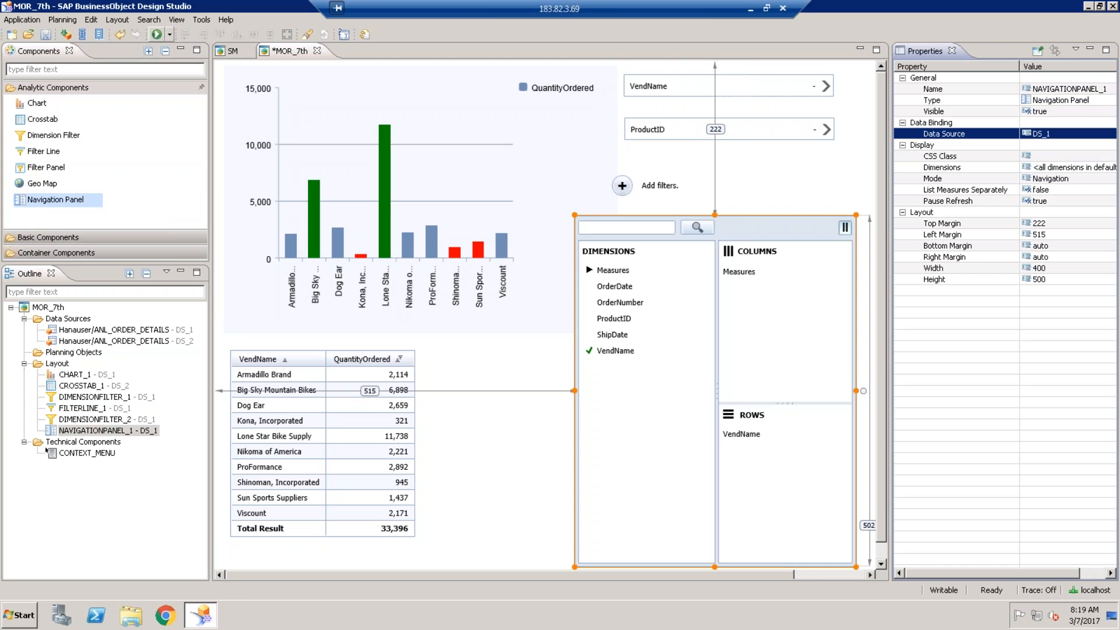
pyautogui.click(156, 34)
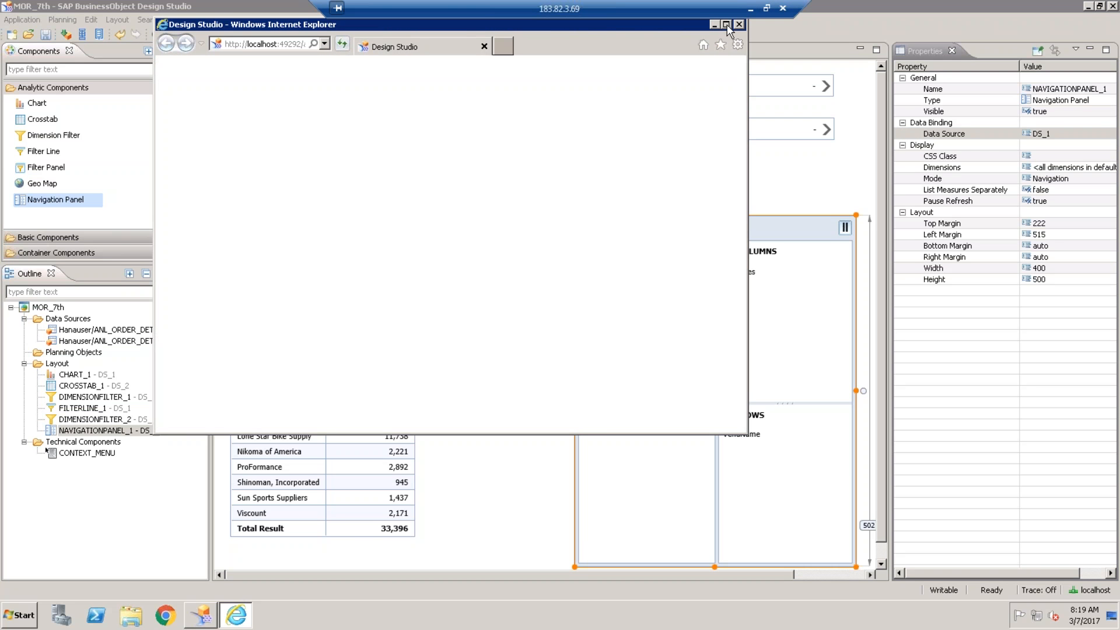
pyautogui.click(726, 25)
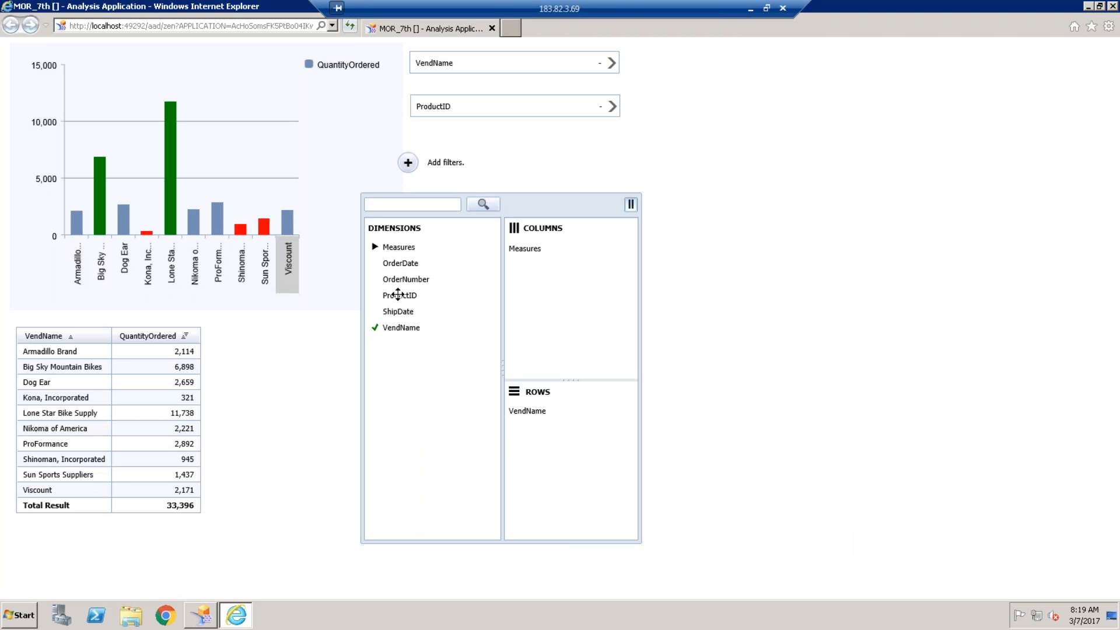
# - Add ProductID to the rows, pause data refresh, and remove VendName from the rows
pyautogui.moveTo(397, 294); pyautogui.dragTo(563, 435)
pyautogui.click(629, 207)
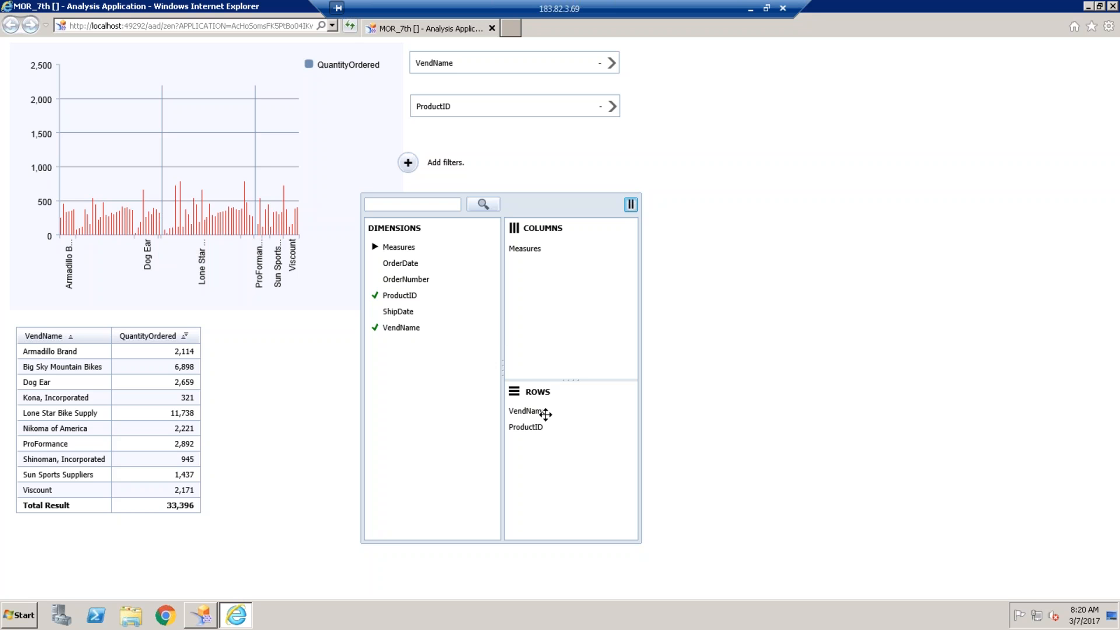
pyautogui.moveTo(538, 411); pyautogui.dragTo(430, 325)
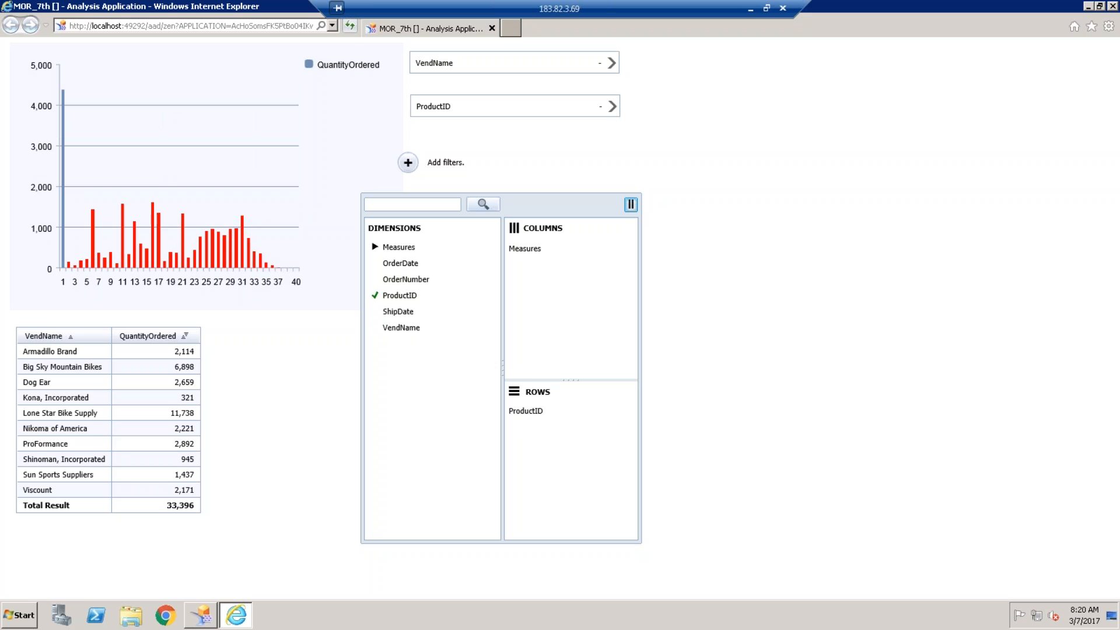
# - Swap ProductID for OrderDate in the rows, then stop the hung script and reload
pyautogui.moveTo(229, 255)
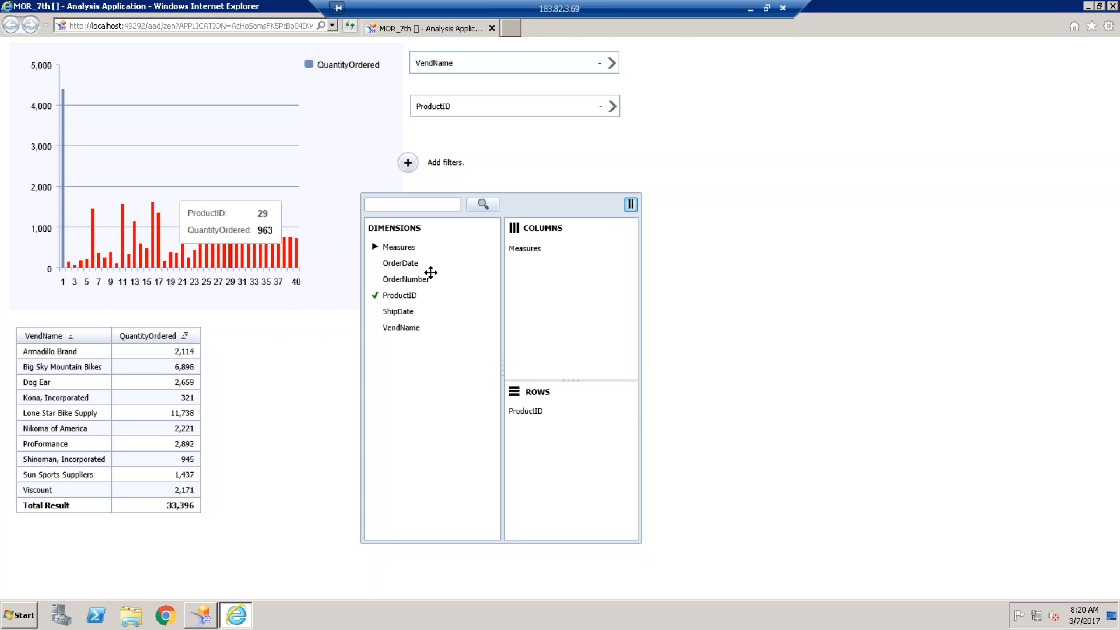
pyautogui.moveTo(536, 411); pyautogui.dragTo(409, 309)
pyautogui.moveTo(402, 269); pyautogui.dragTo(533, 415)
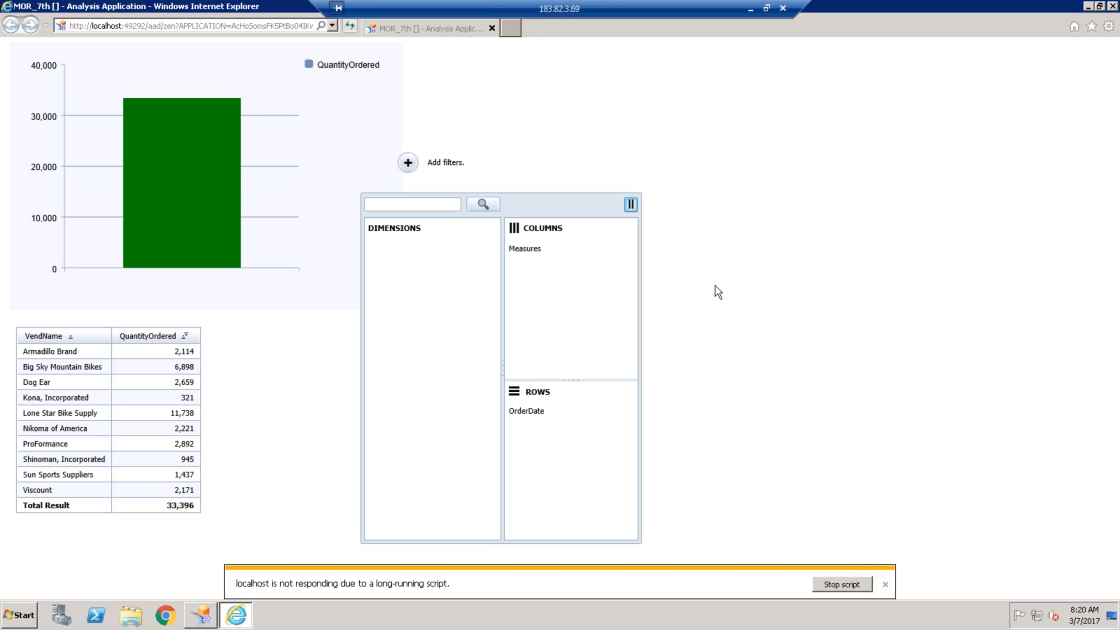
pyautogui.click(847, 587)
pyautogui.click(594, 313)
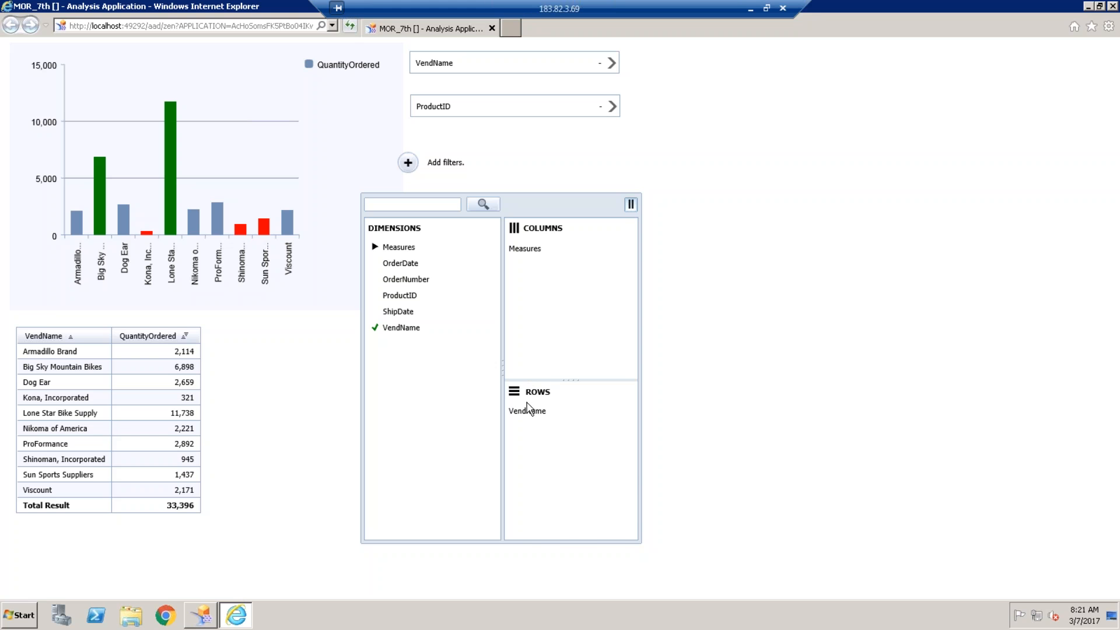
# - Open Filter Members for the VendName row, back out unchanged, and close the preview
pyautogui.rightClick(524, 410)
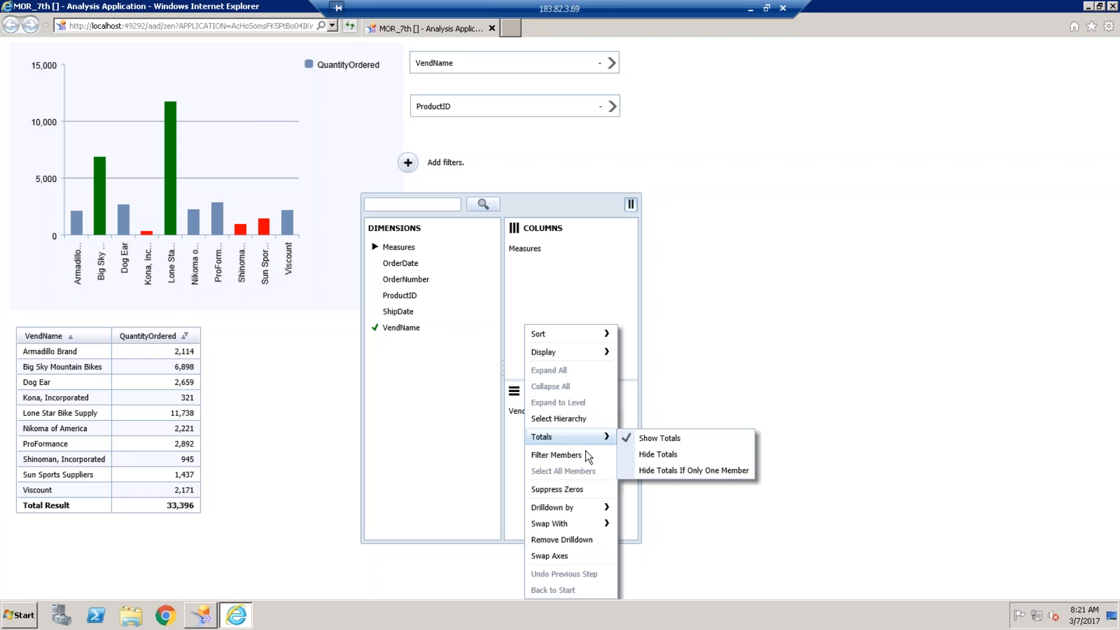
pyautogui.click(587, 458)
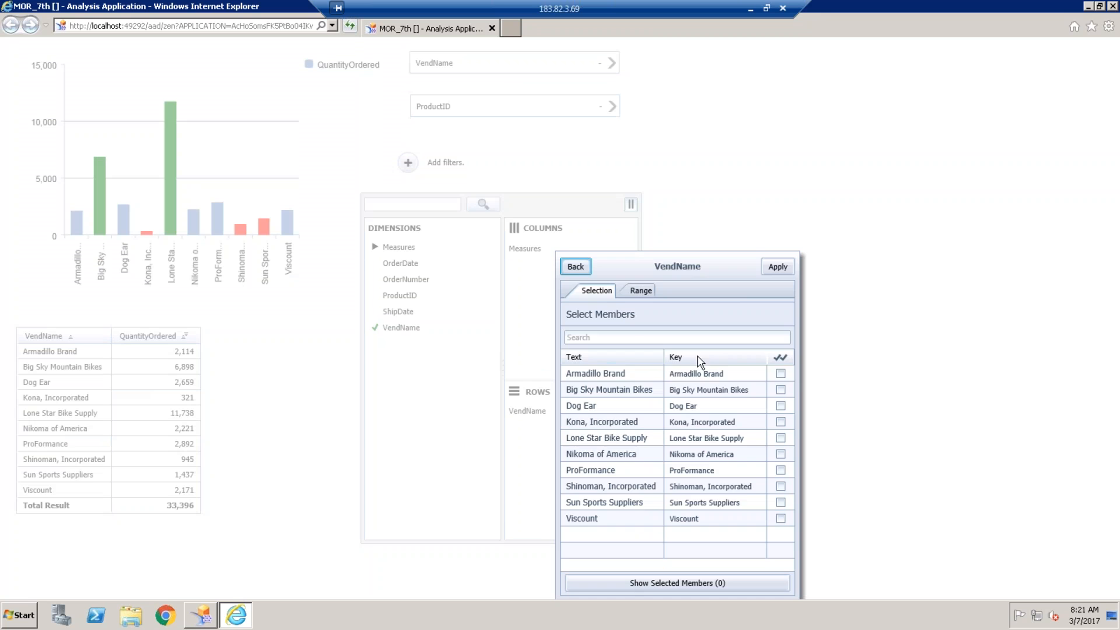
pyautogui.click(577, 268)
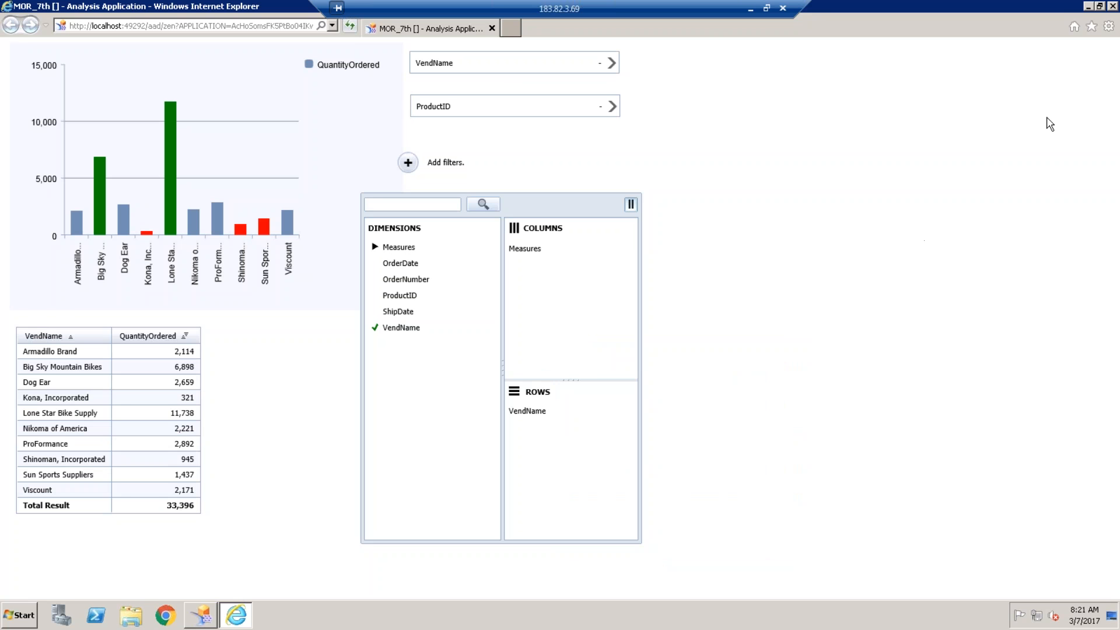
pyautogui.click(1112, 7)
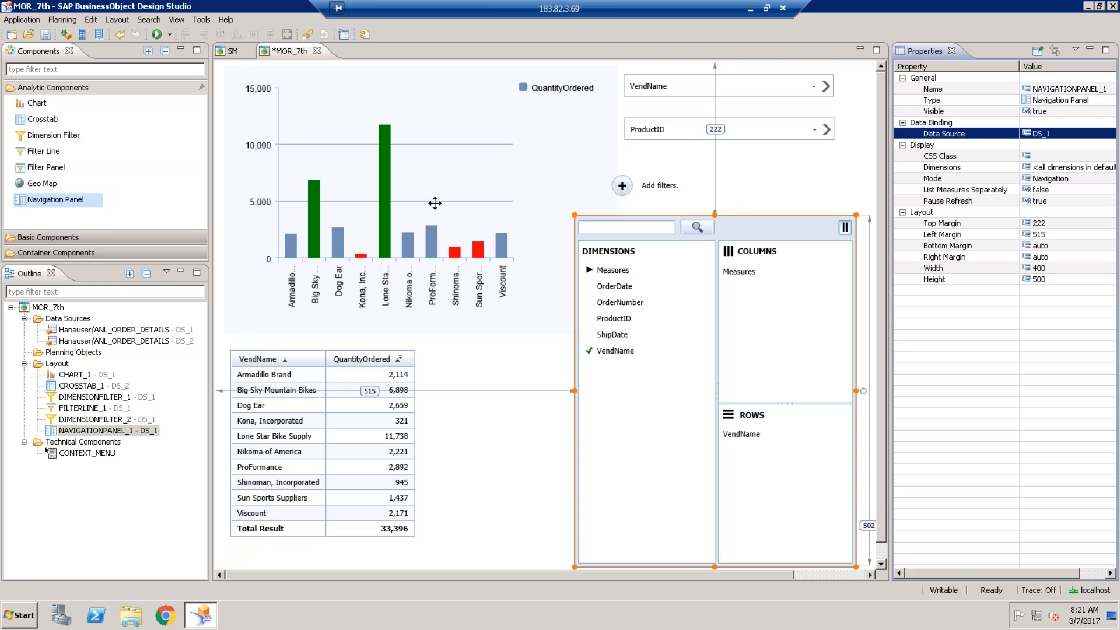
# - Save MOR_7th with the new navigation panel included
pyautogui.click(46, 34)
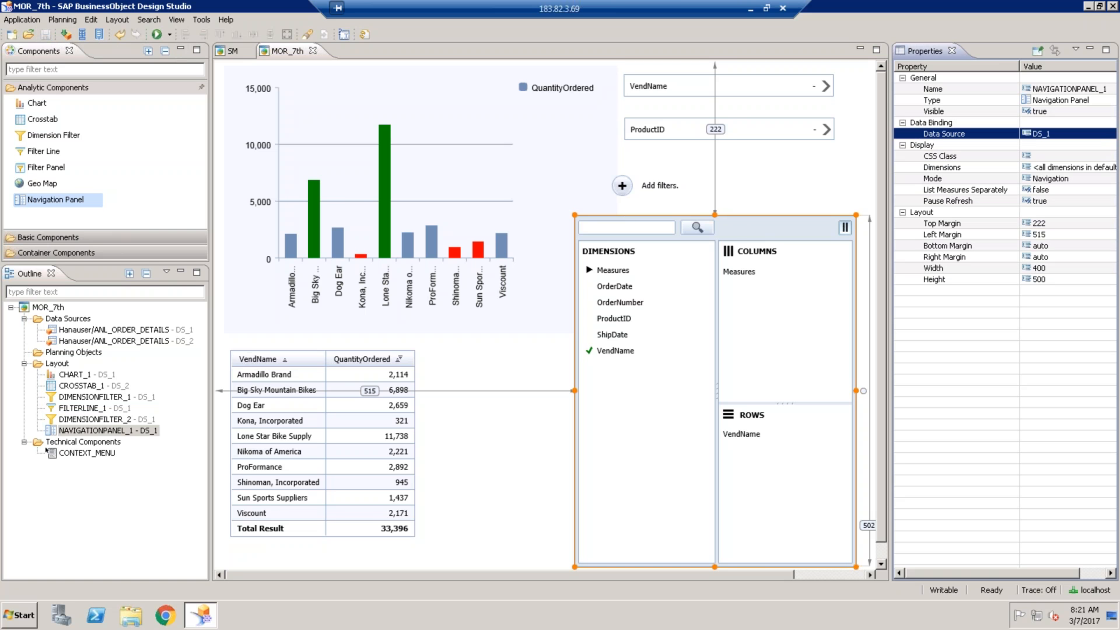